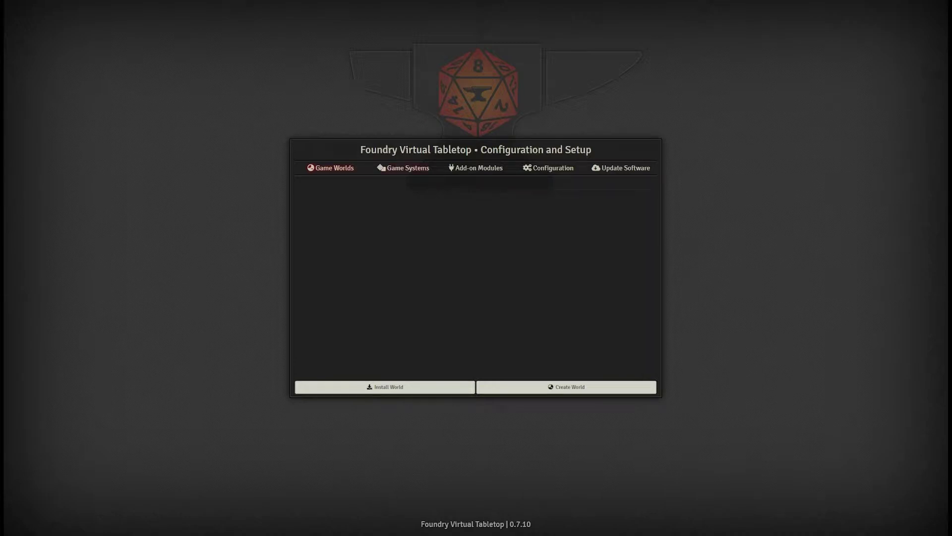
Look at the software update settings, then return to the list of game worlds.
click(596, 170)
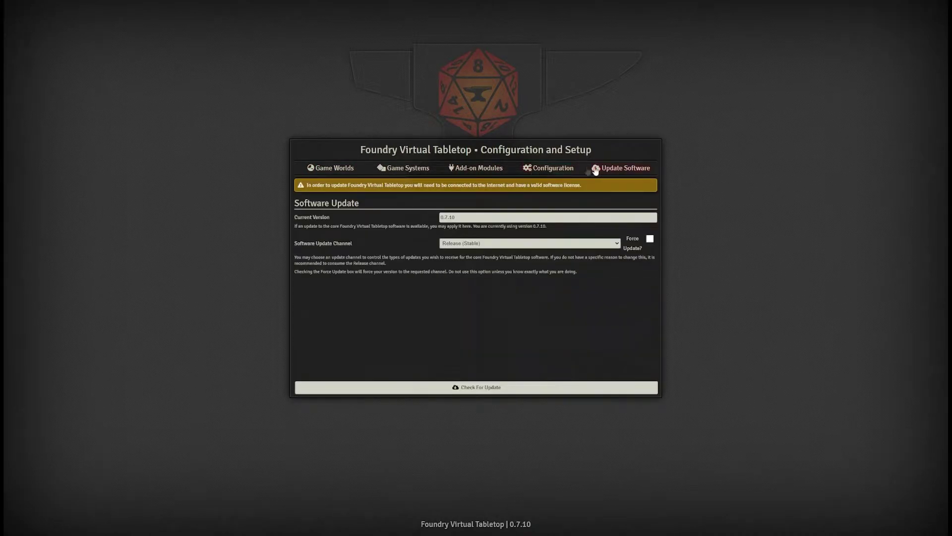
click(339, 173)
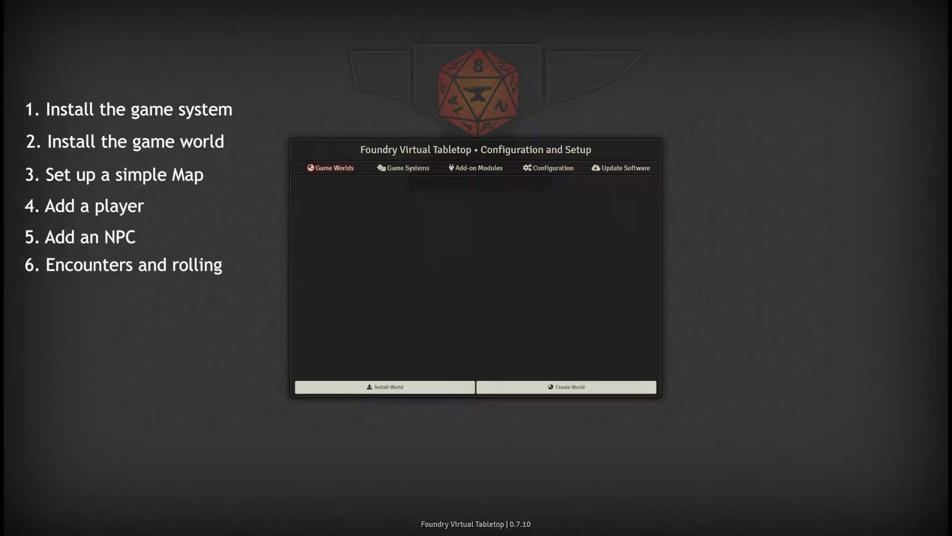
Open the package installer for game systems and filter its list by "5e" and by "pathf".
click(403, 167)
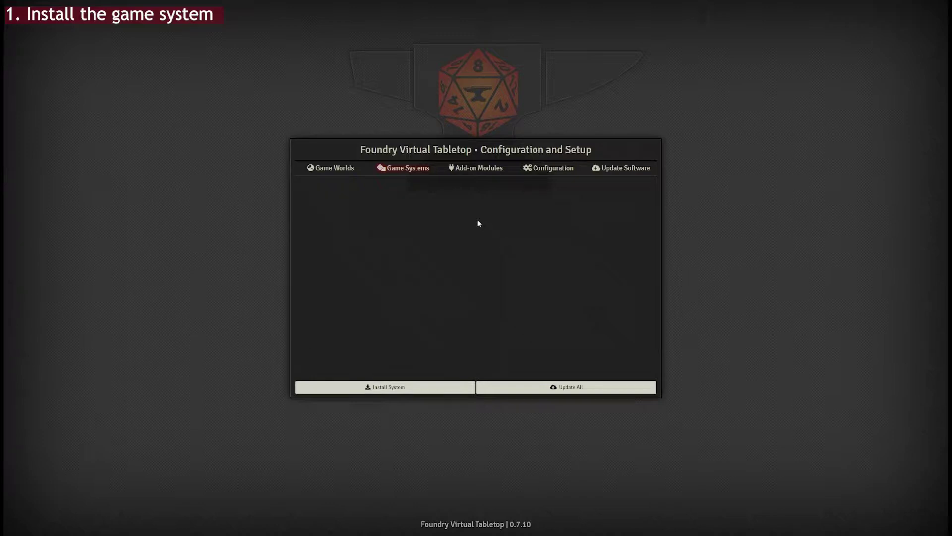
click(424, 387)
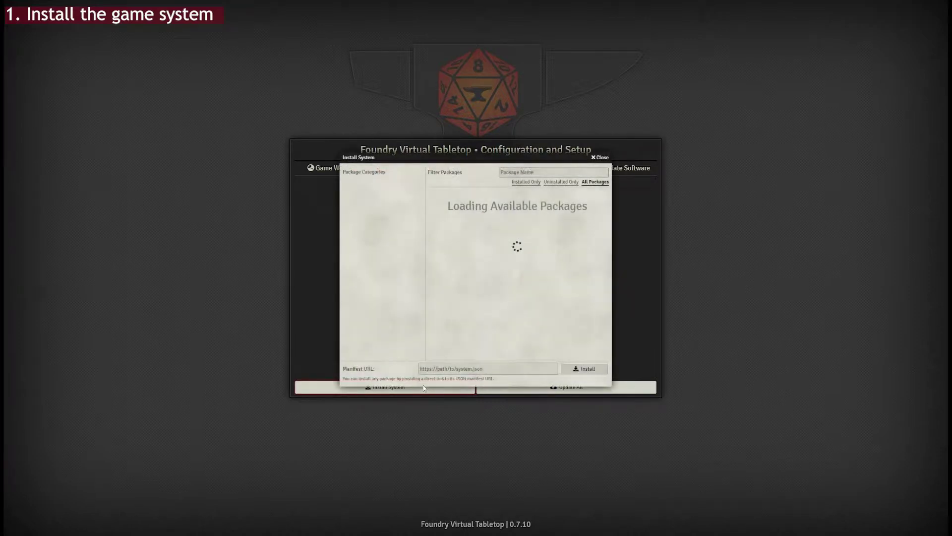
click(528, 171)
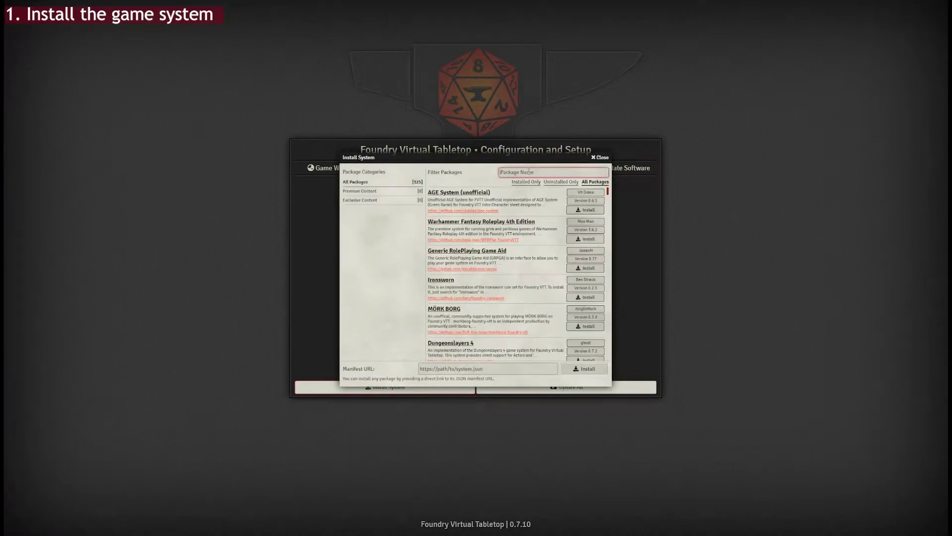
text(5e)
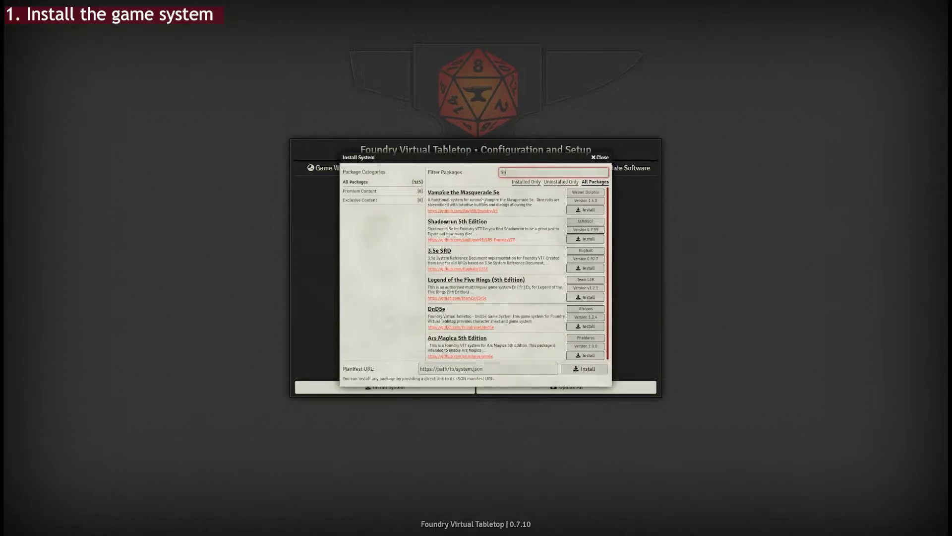
drag(507, 173, 487, 174)
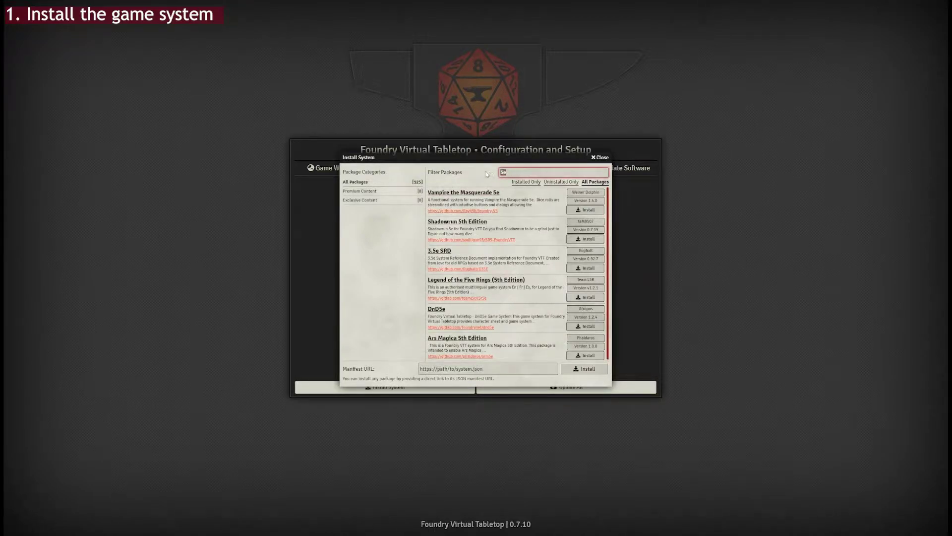
click(515, 171)
scroll(496, 314, down, 1)
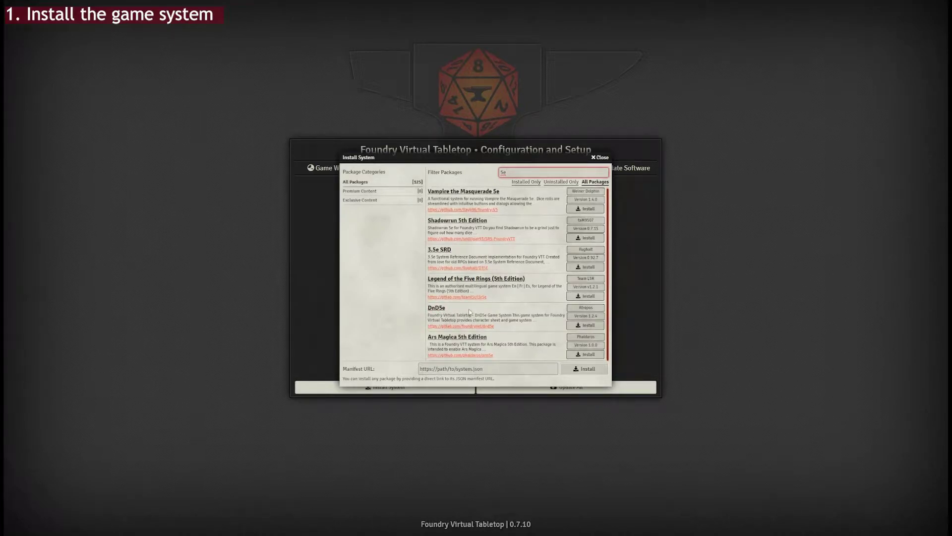
click(584, 326)
drag(506, 172, 481, 171)
text(pathf)
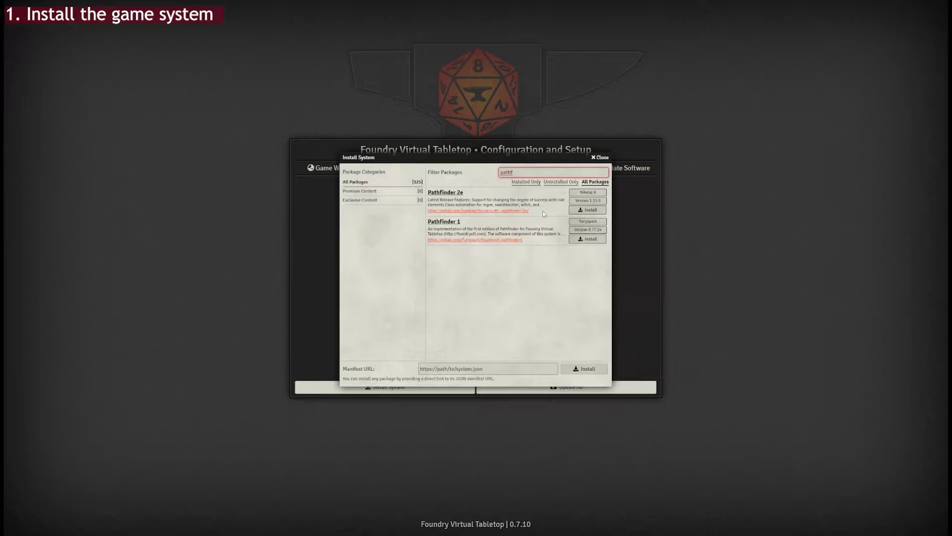
Filter the game system packages by "5e" and install the DnD5e system, moving the installer dialog upward.
key(ctrl+a)
text(5e)
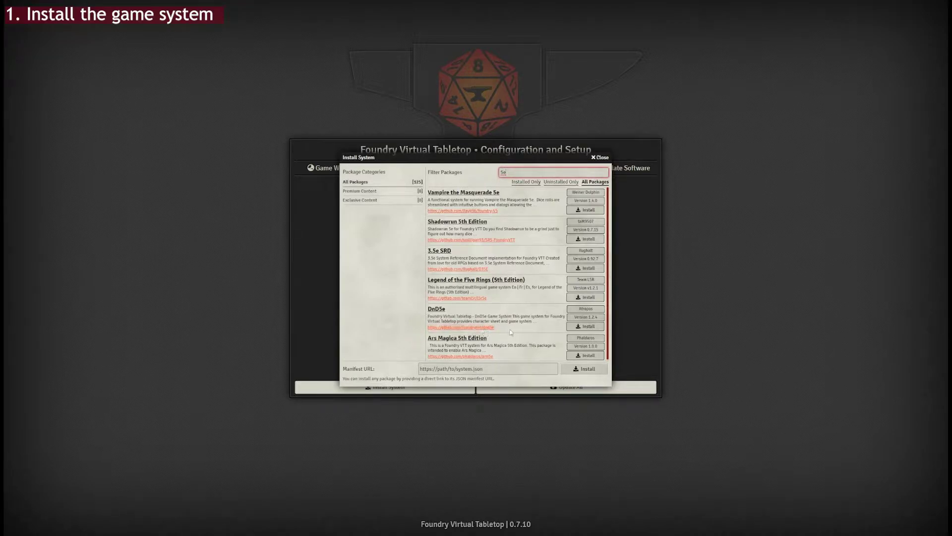
click(590, 327)
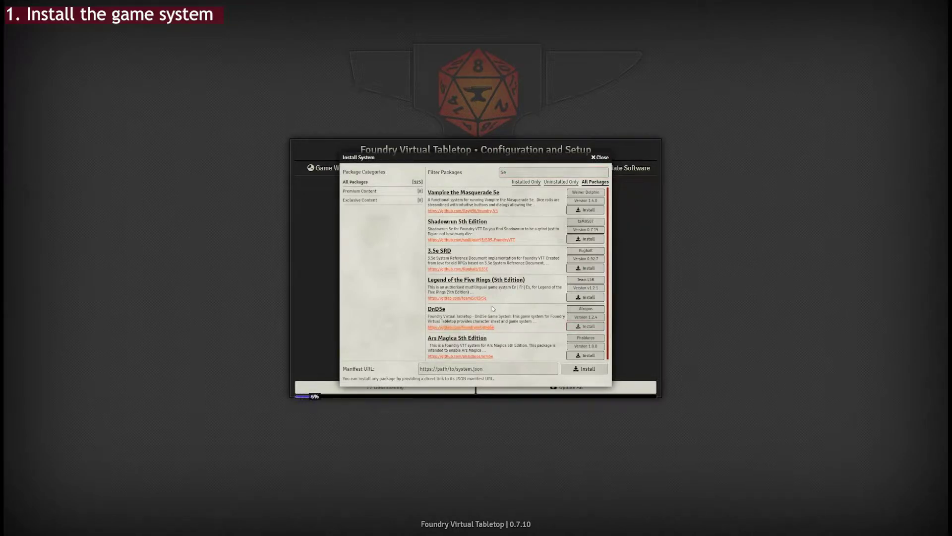
drag(503, 157, 518, 126)
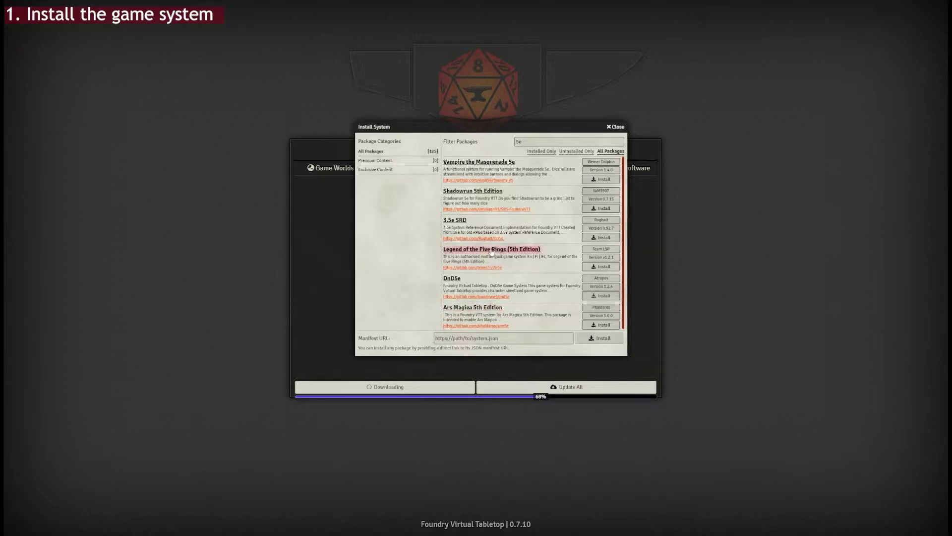
Search the game system packages for "sw5e" and "star", and clear the filter.
click(483, 142)
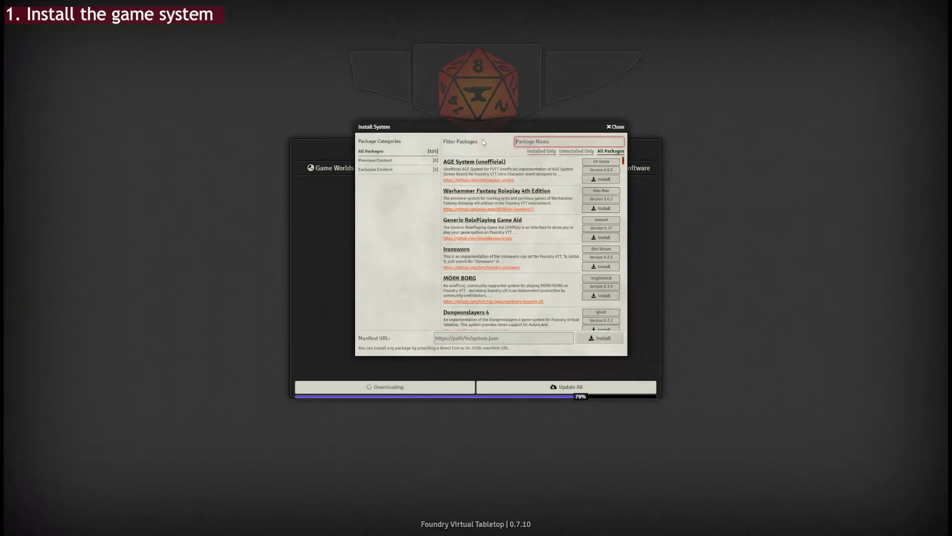
text(sw5e)
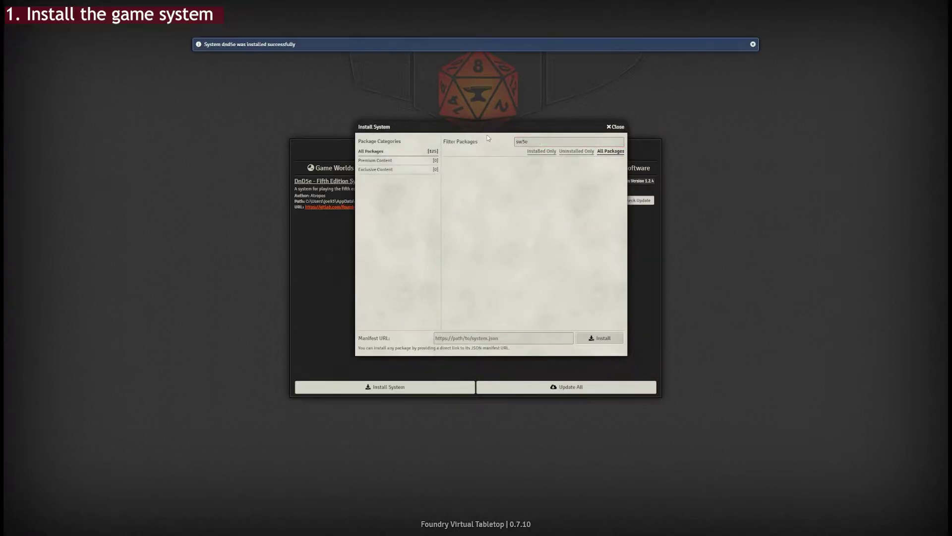
drag(539, 142, 505, 141)
text(star)
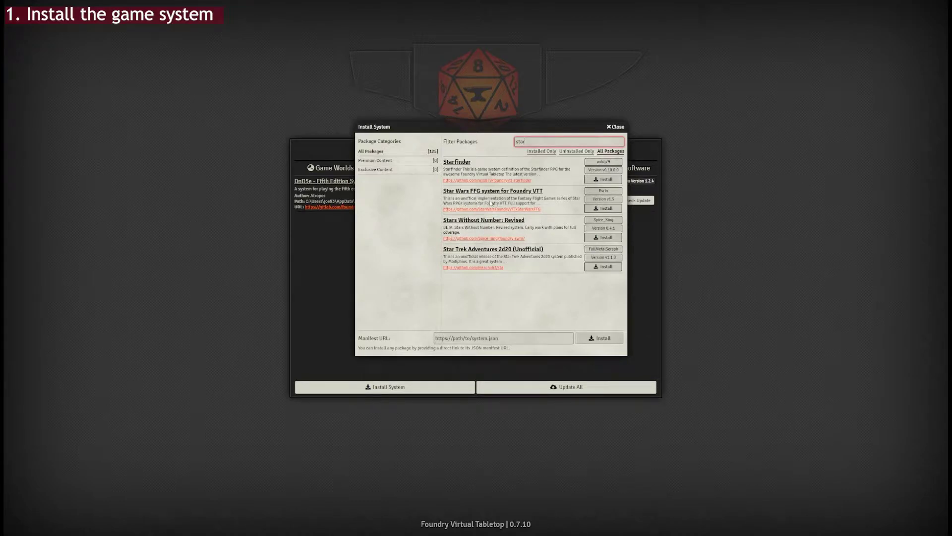
key(ctrl+a)
key(BackSpace)
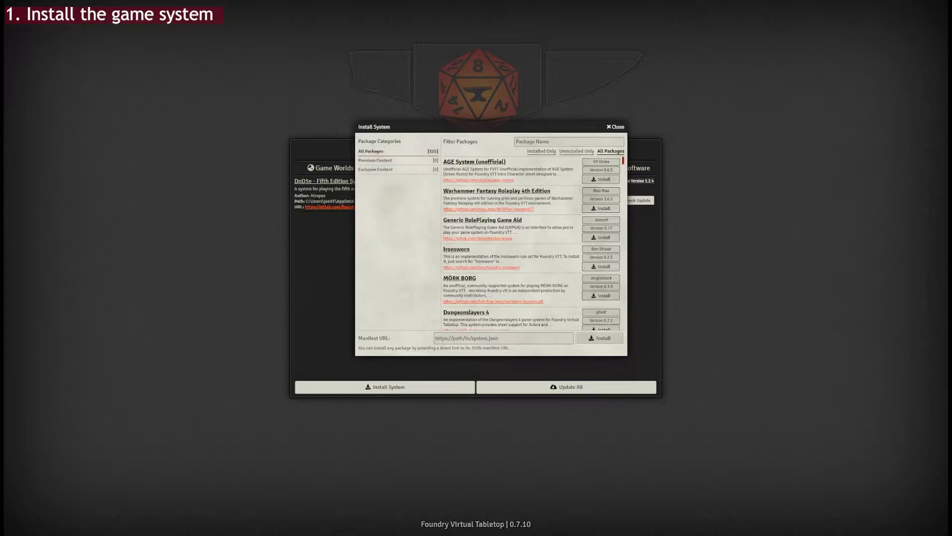
Switch to the browser's GitHub page for the SW5e system and copy the system.json URL from its installation instructions.
key(alt+Tab)
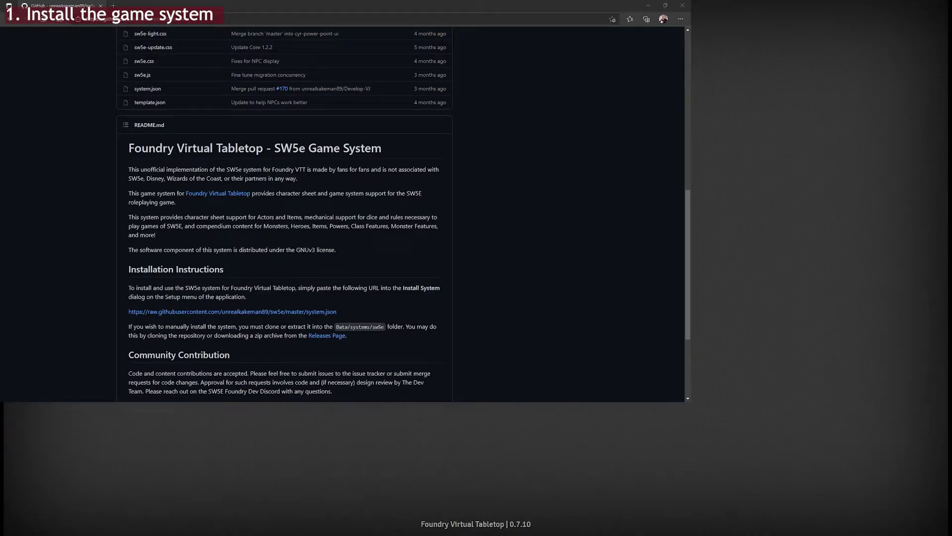
scroll(82, 74, up, 8)
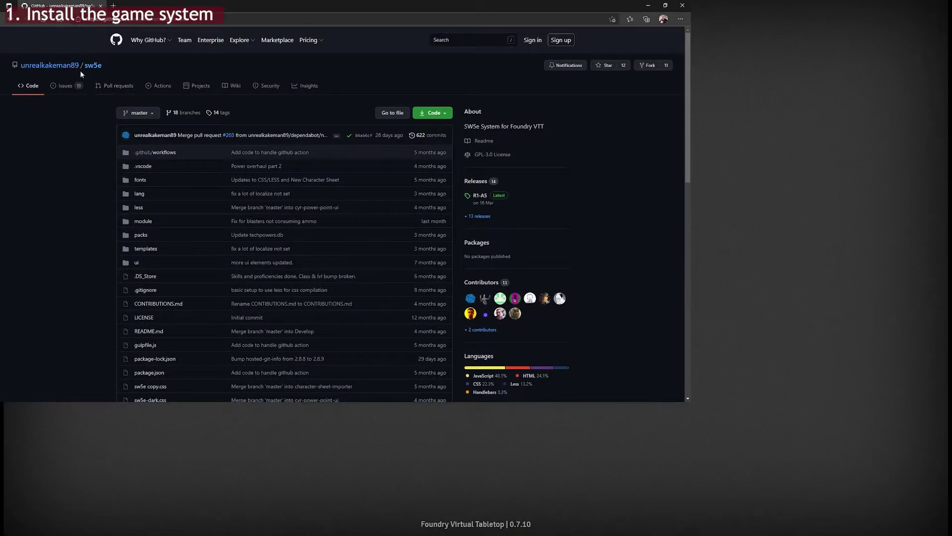
scroll(99, 181, down, 3)
scroll(99, 180, down, 3)
scroll(100, 180, up, 6)
scroll(100, 172, down, 6)
scroll(100, 171, down, 4)
drag(366, 197, 127, 205)
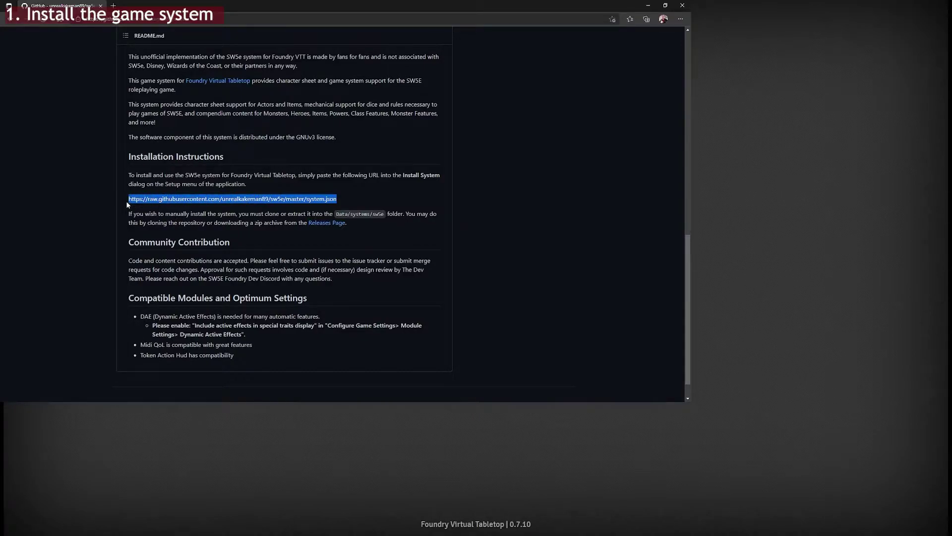
click(90, 196)
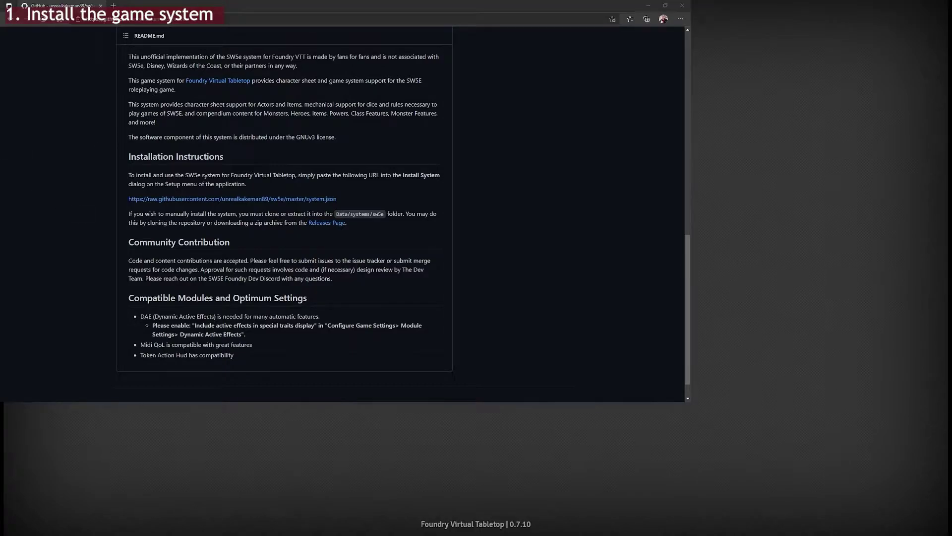
Return to Foundry Virtual Tabletop and install the SW5e system from the copied manifest URL.
key(alt+Tab)
click(535, 336)
key(ctrl+v)
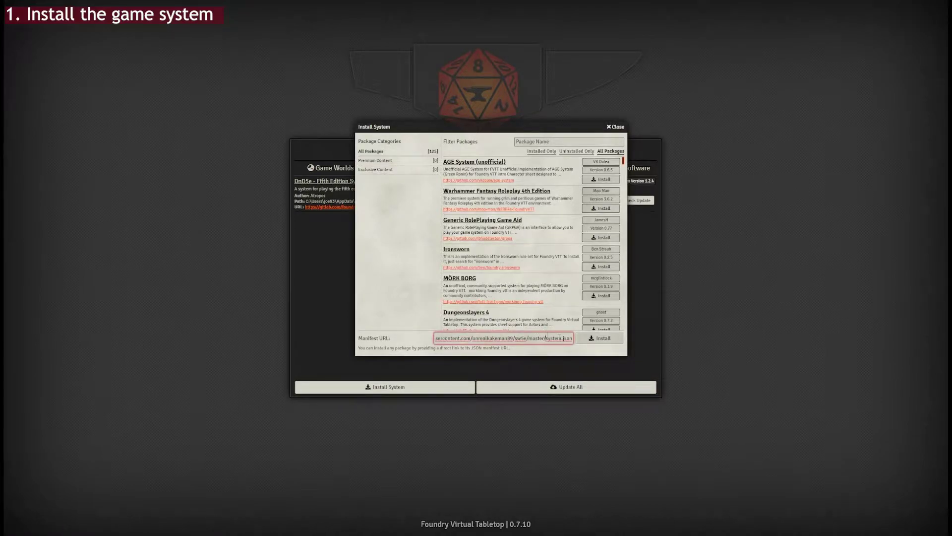
click(608, 341)
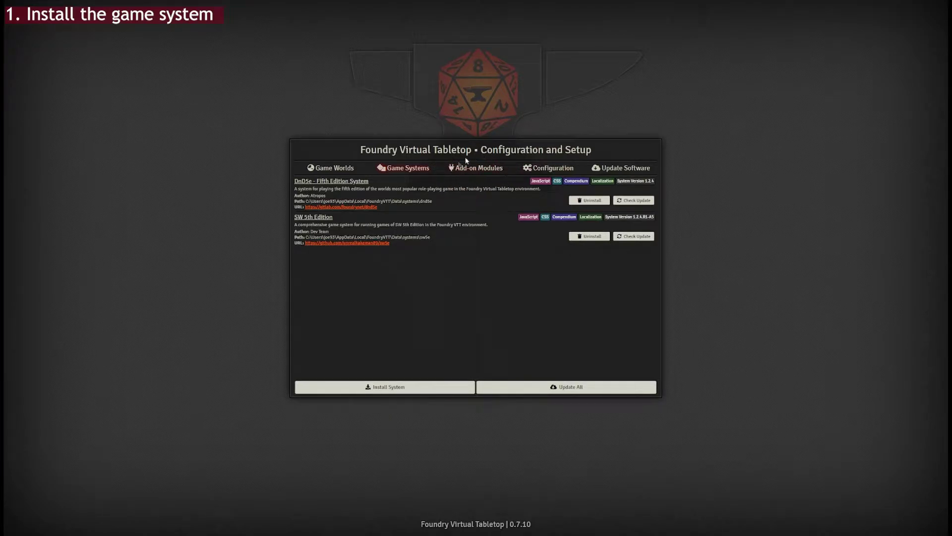
Open the world installer from the game worlds list, browse the available world packages, and close it.
click(343, 171)
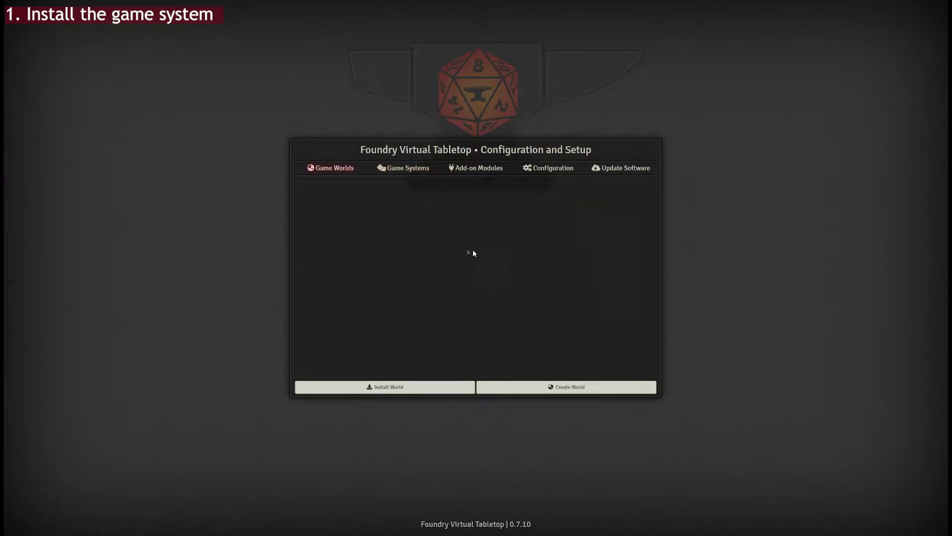
click(441, 388)
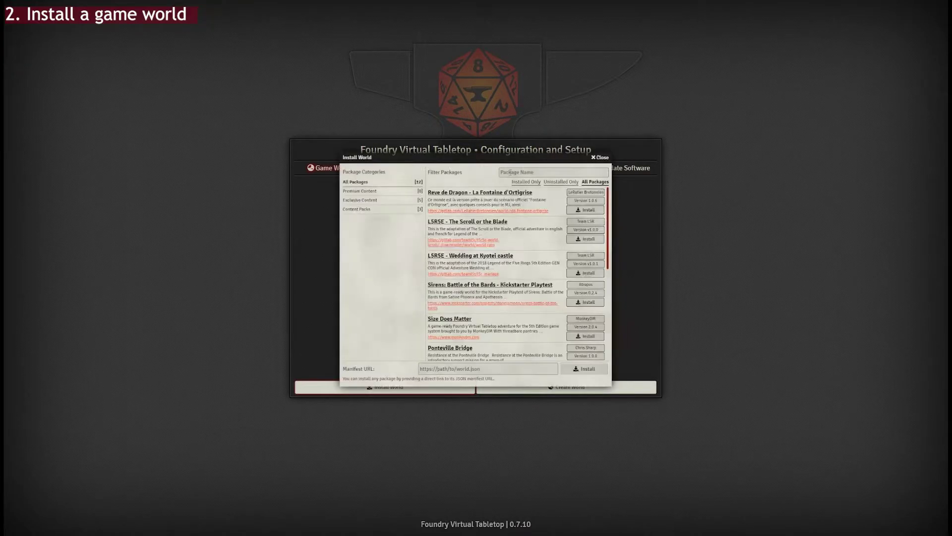
click(600, 157)
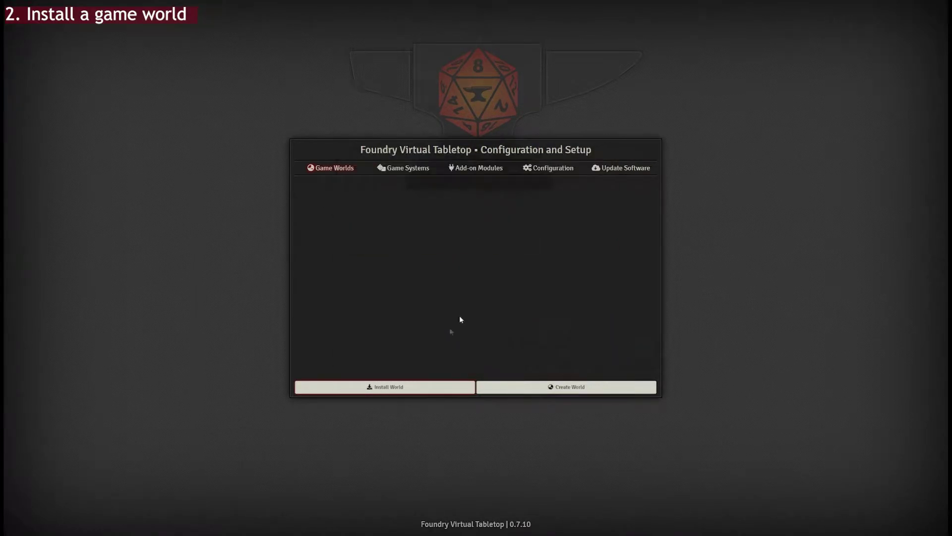
click(412, 385)
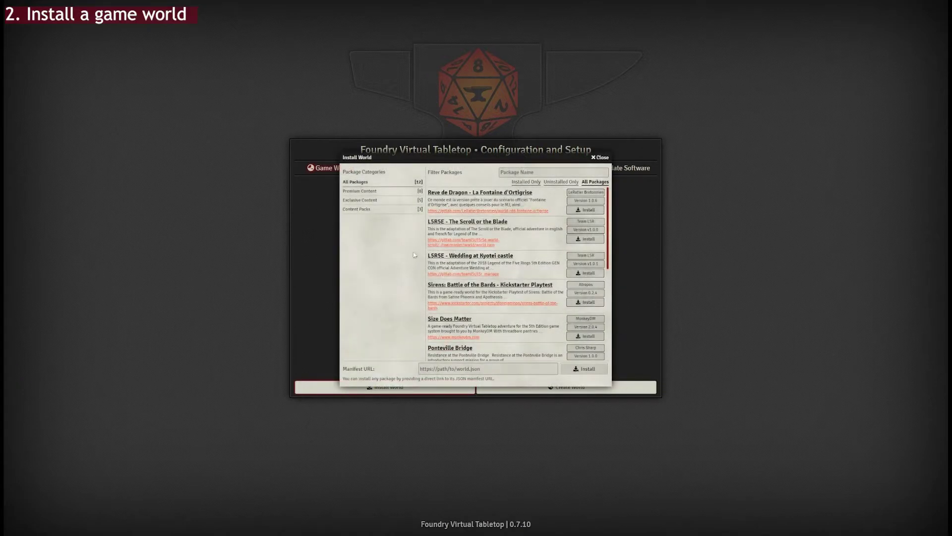
scroll(448, 263, down, 1)
scroll(471, 256, down, 4)
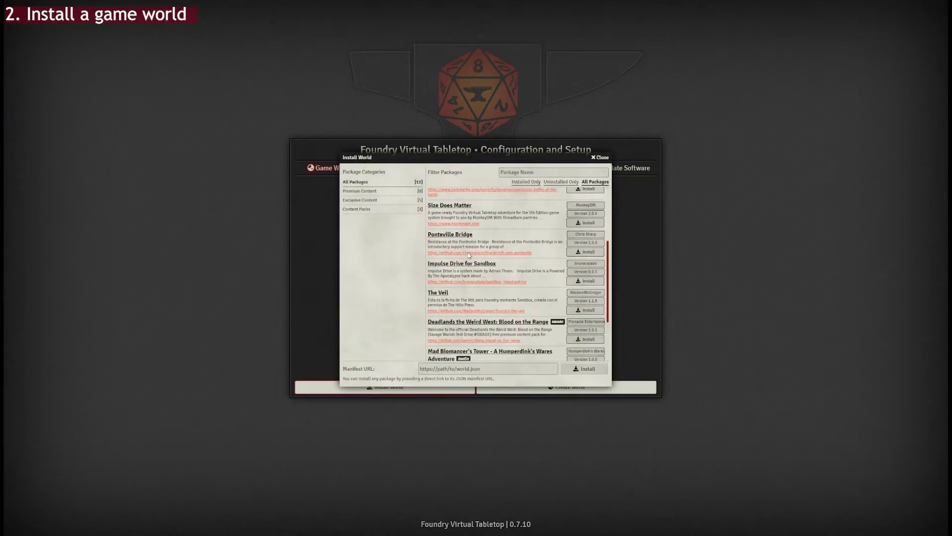
scroll(478, 255, up, 4)
scroll(486, 255, down, 4)
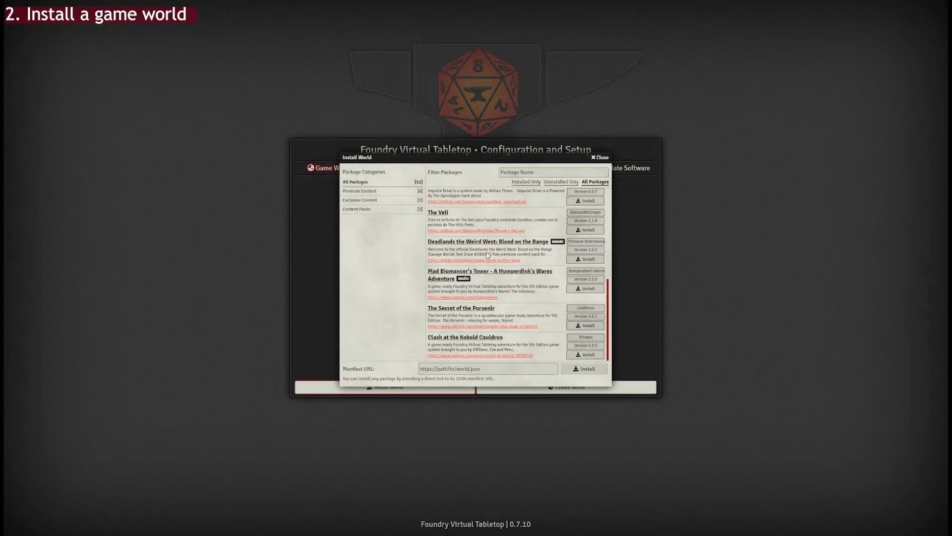
scroll(511, 273, up, 3)
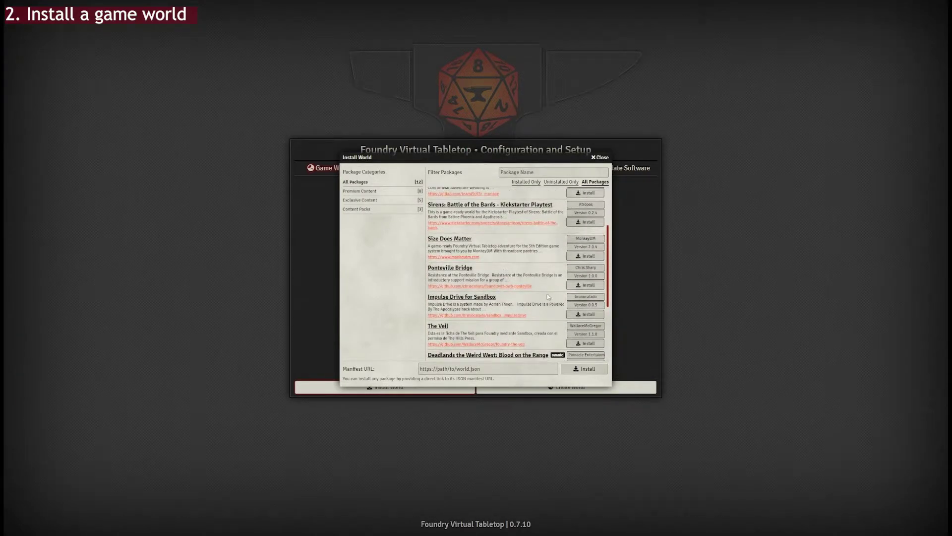
scroll(547, 296, up, 1)
scroll(496, 280, up, 1)
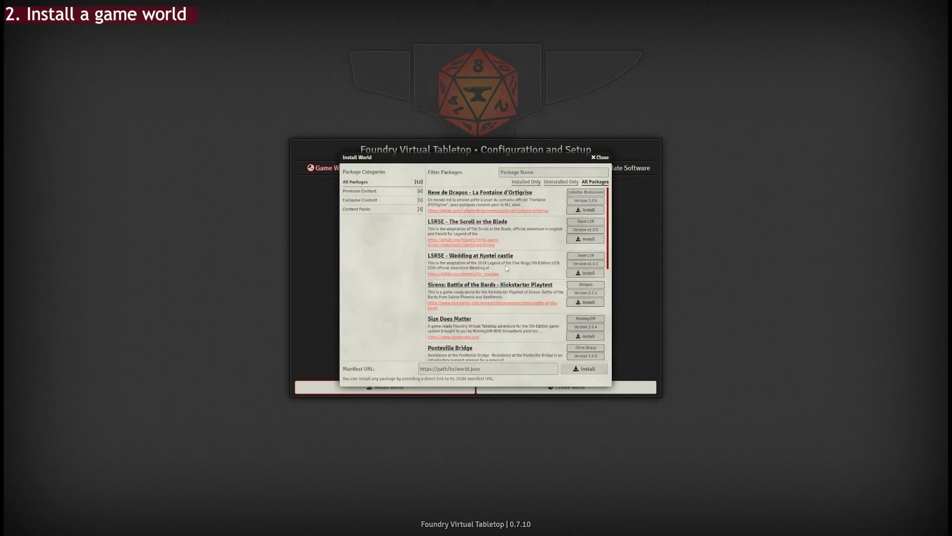
scroll(540, 230, down, 4)
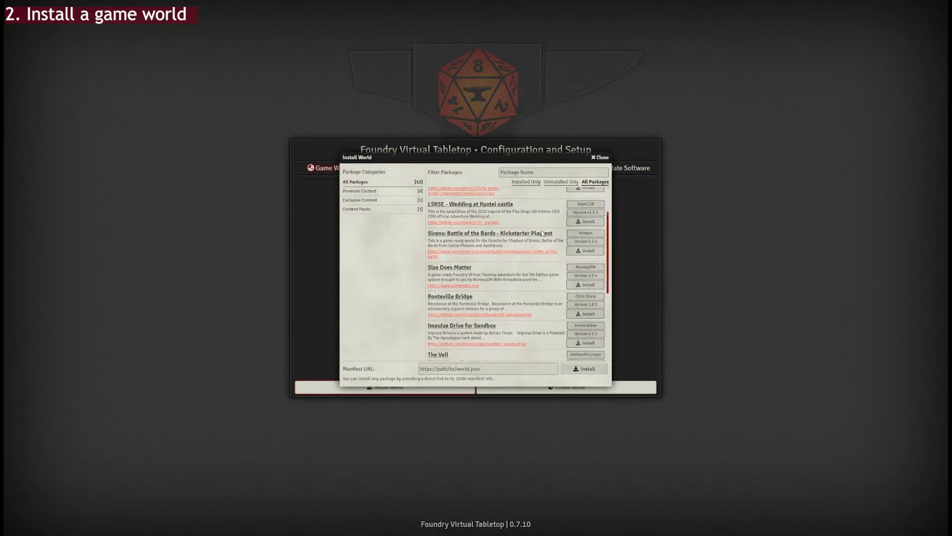
scroll(542, 230, down, 1)
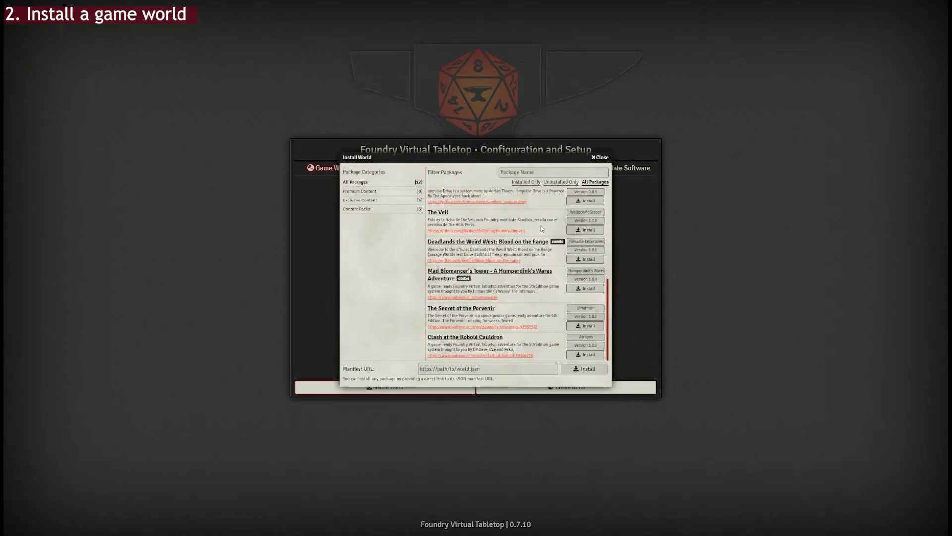
click(598, 161)
Reopen the world installer and examine its manifest URL field and the full list of world packages.
click(436, 382)
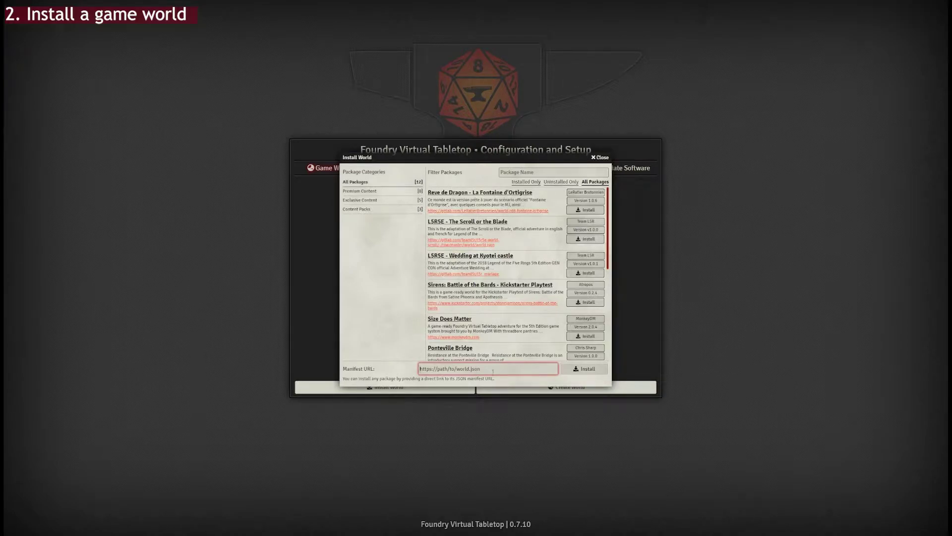
scroll(516, 298, down, 5)
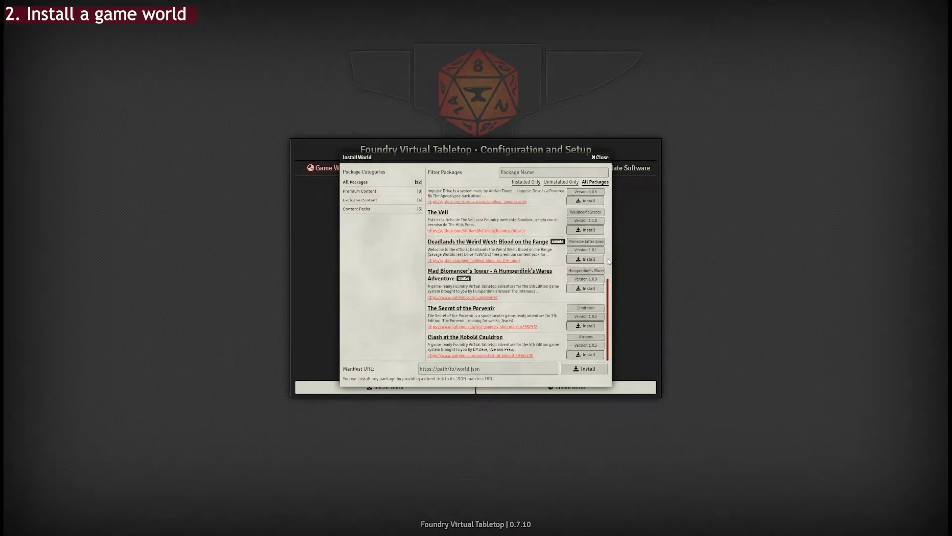
scroll(542, 280, up, 5)
scroll(542, 280, down, 2)
scroll(542, 280, down, 4)
scroll(542, 279, up, 6)
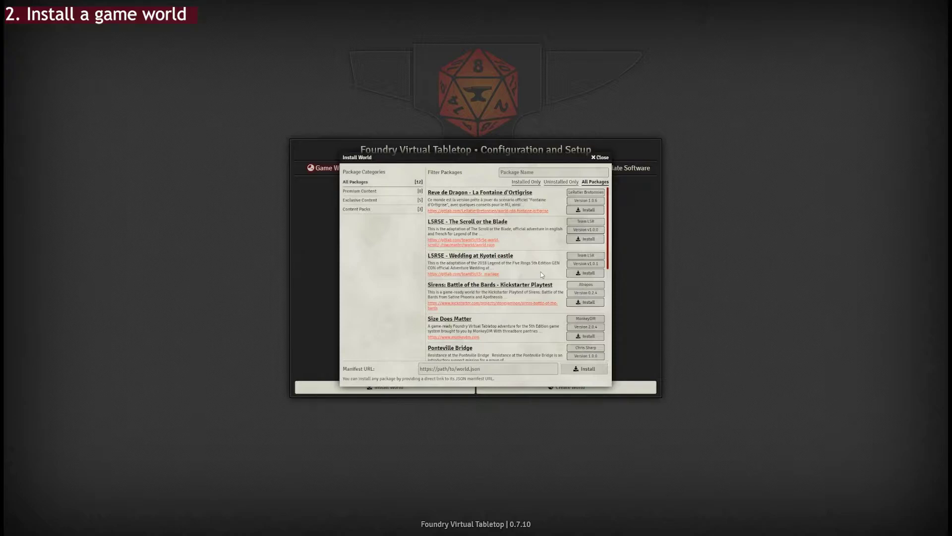
Close the world installer and start creating a new world titled myWorld.
click(595, 158)
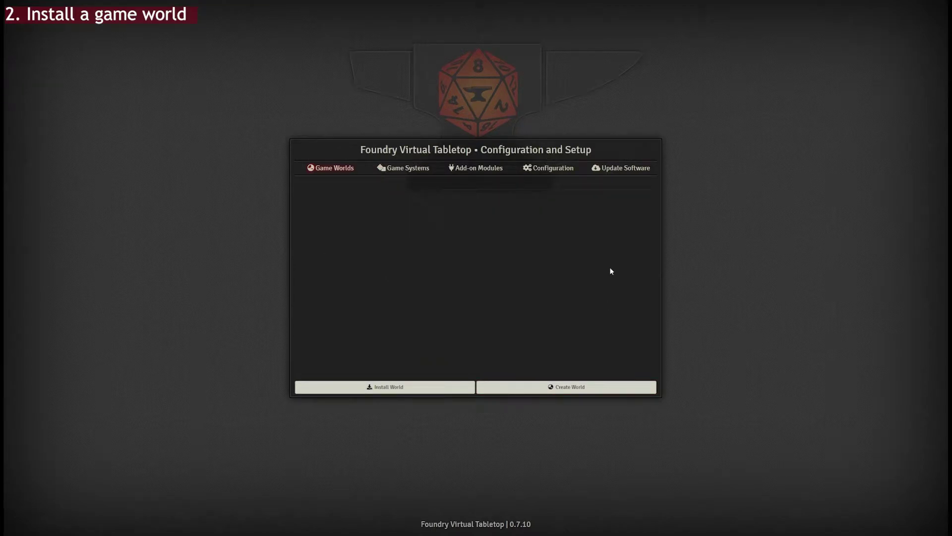
click(566, 388)
click(482, 184)
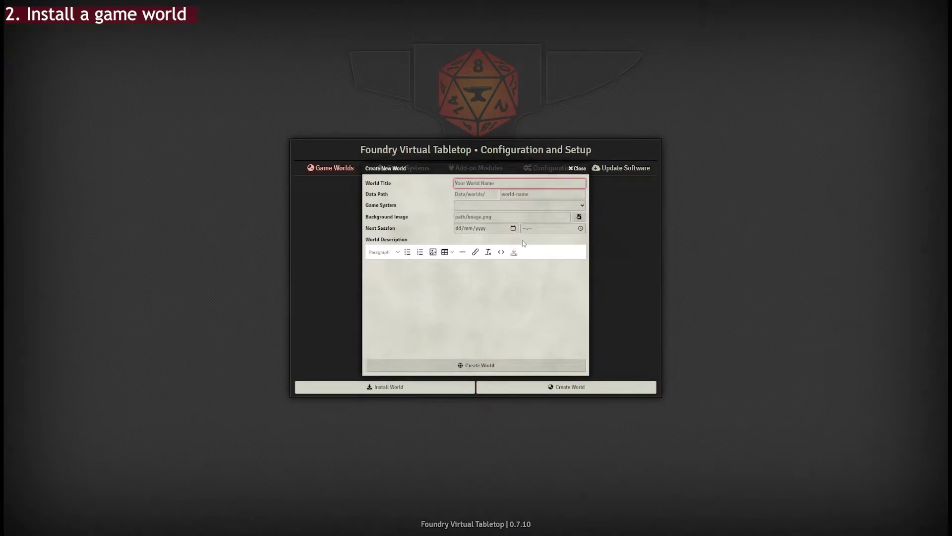
text(Mywor)
key(BackSpace)
key(BackSpace)
key(BackSpace)
key(BackSpace)
text(myW)
key(Tab)
Set the new world's data path to myWorld and choose DnD5e - Fifth Edition System as its game system.
text(myWo)
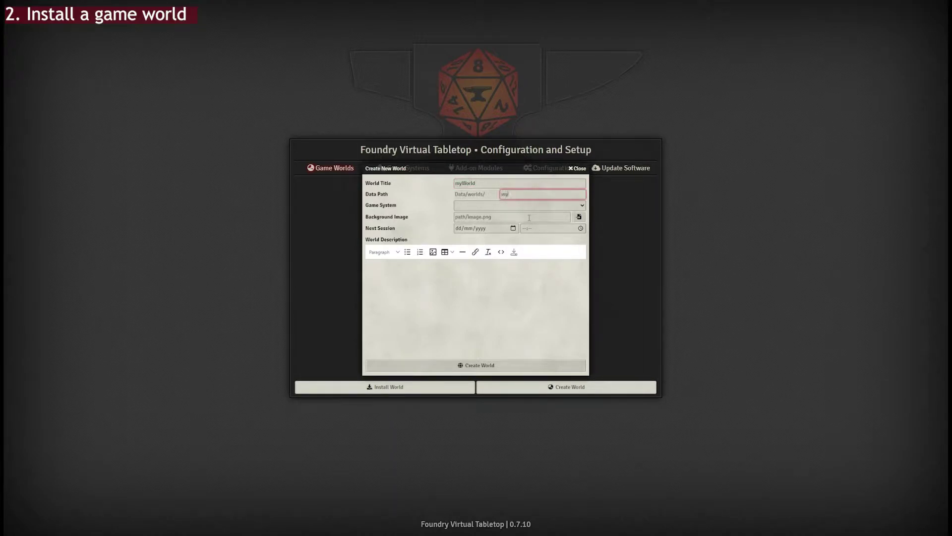
click(473, 199)
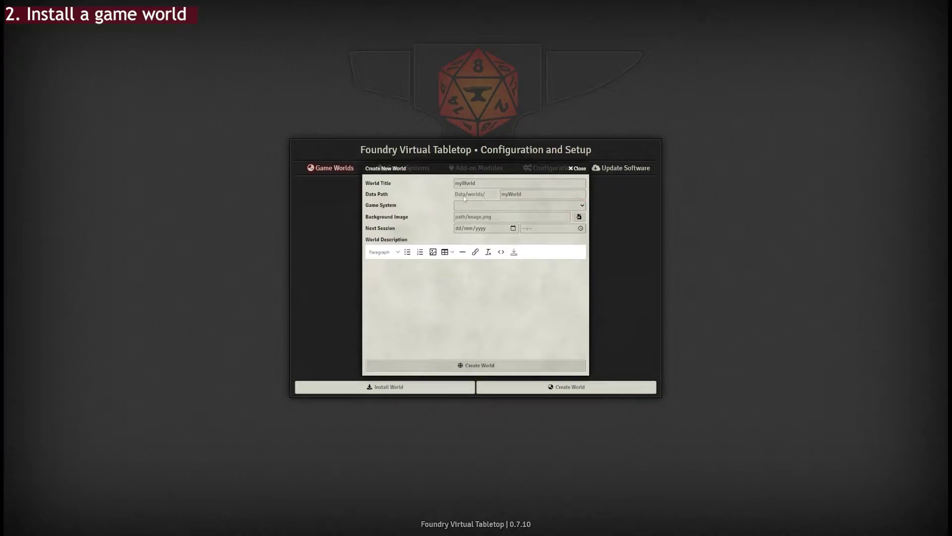
click(529, 208)
click(534, 225)
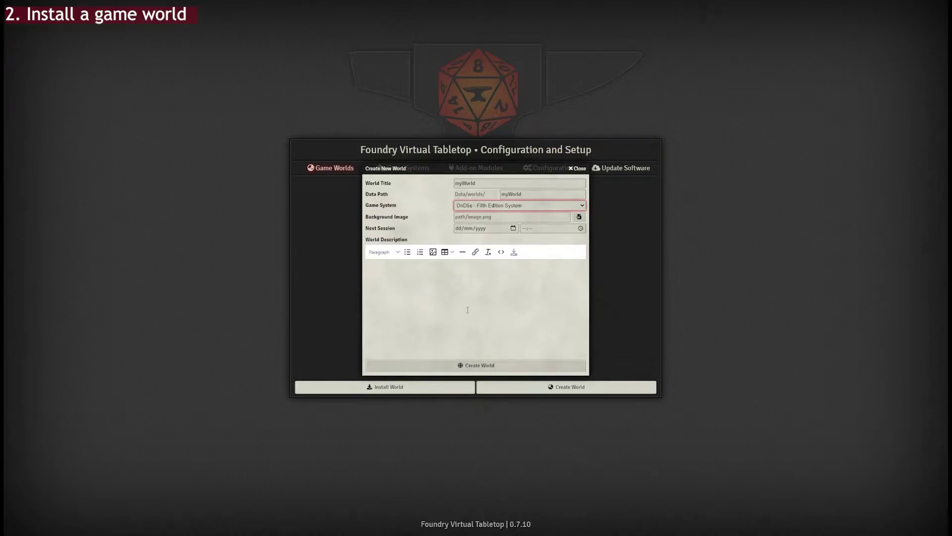
Browse the User Data and Core Data locations for a world background image and close the browser without choosing one.
click(488, 220)
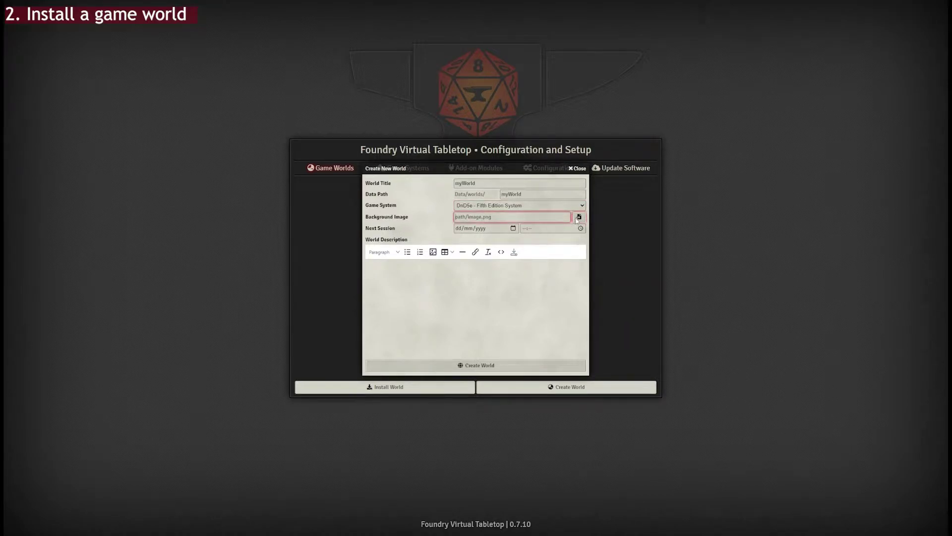
click(579, 218)
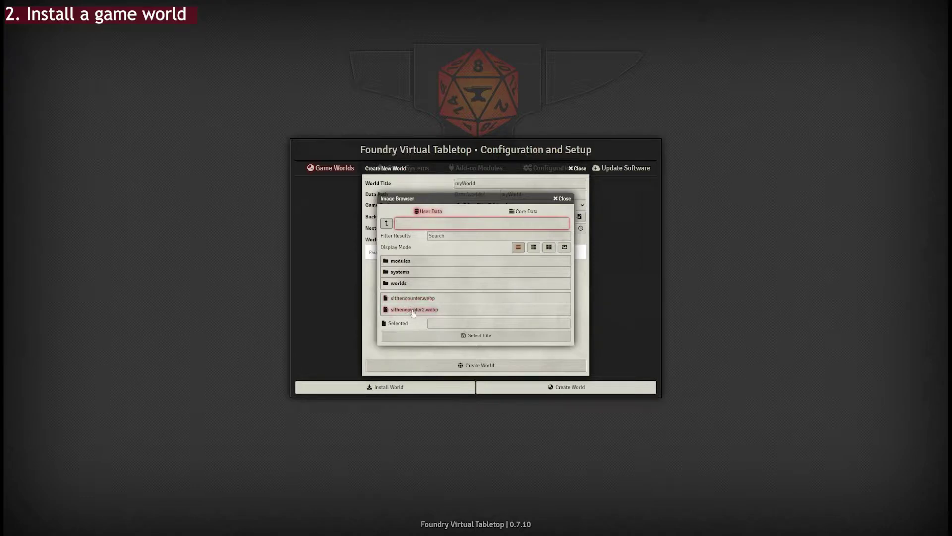
click(420, 337)
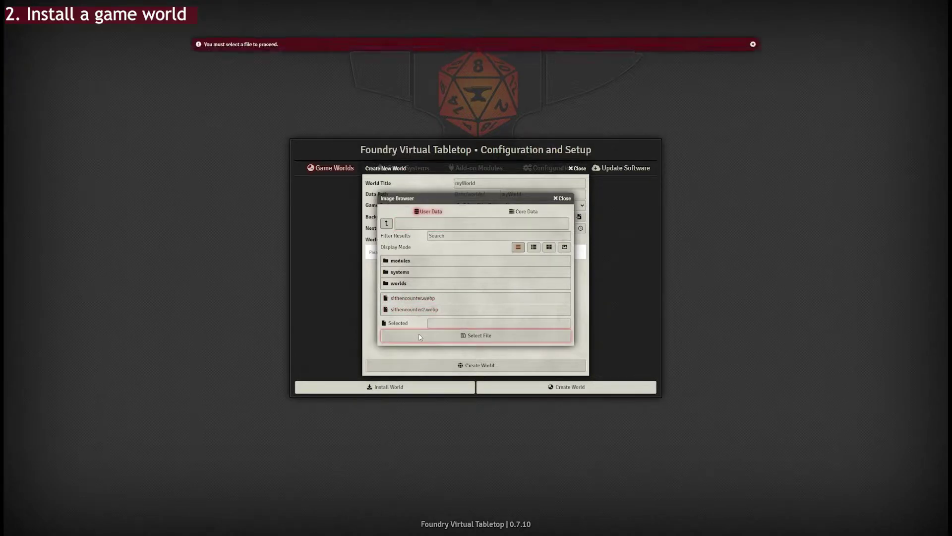
click(562, 198)
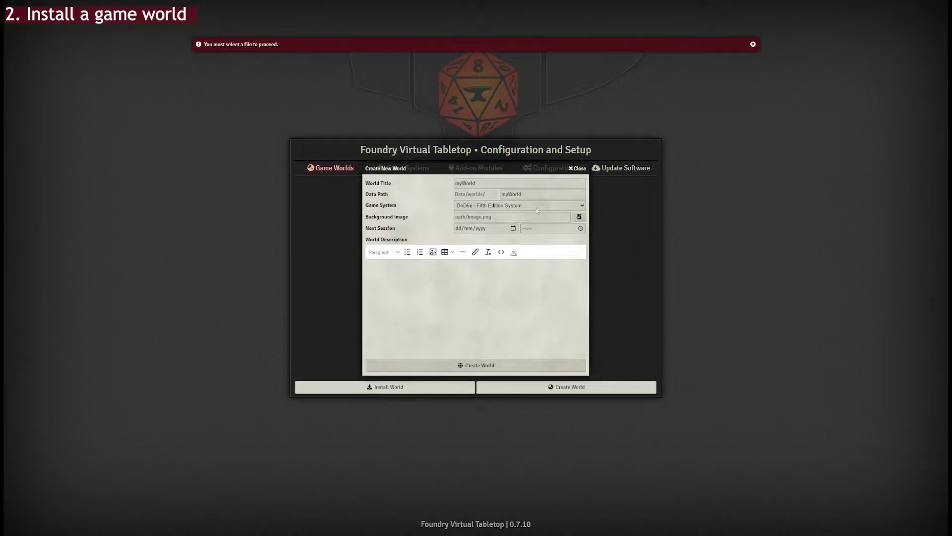
click(579, 217)
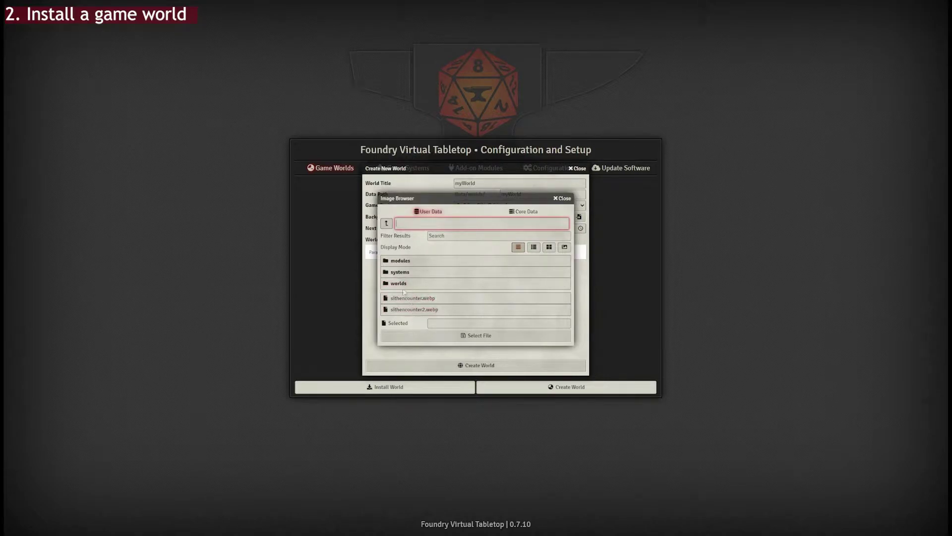
click(524, 211)
click(429, 211)
click(563, 198)
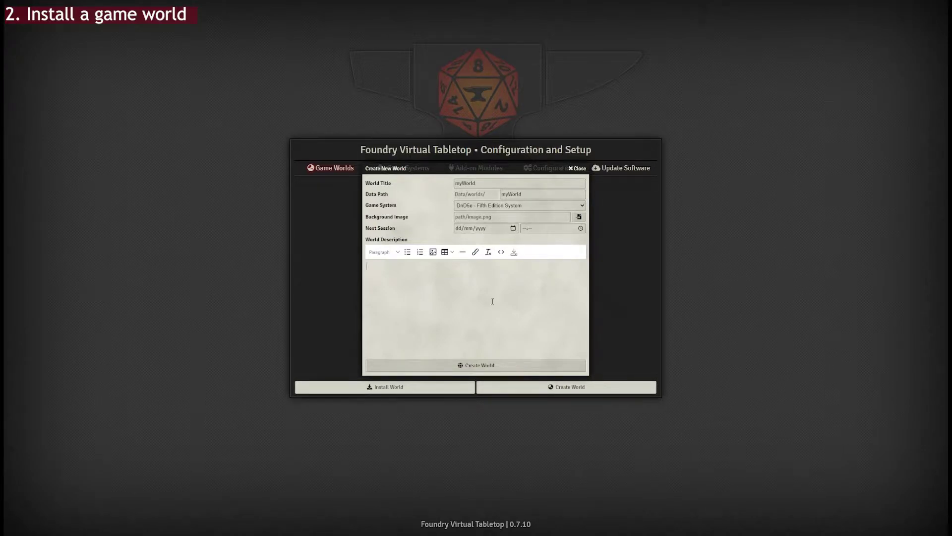
Enter the world description "This is going to be the best campaign ever." and create the world.
text(This is gfoing to tbe)
key(BackSpace)
key(BackSpace)
text(be the best campaign wvver.)
click(526, 365)
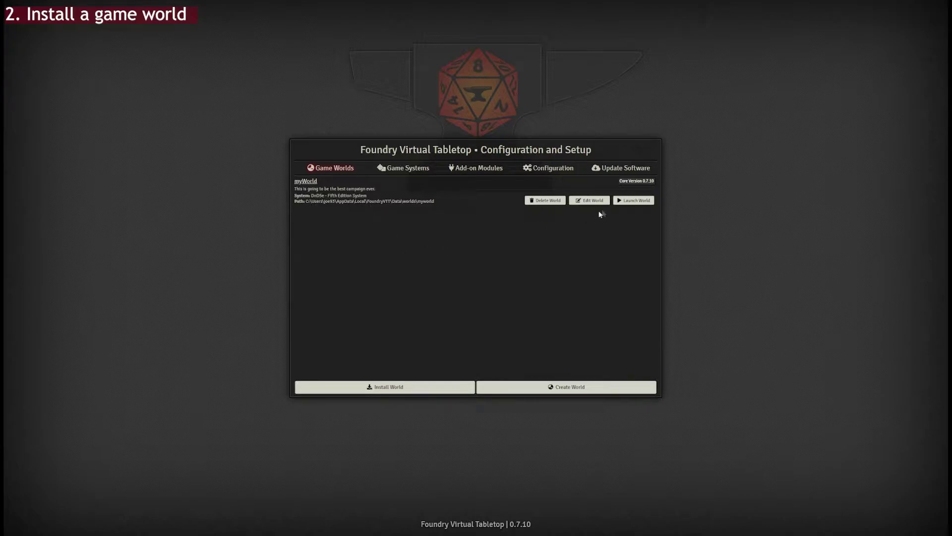
Launch myWorld and join its game session as Gamemaster.
click(623, 201)
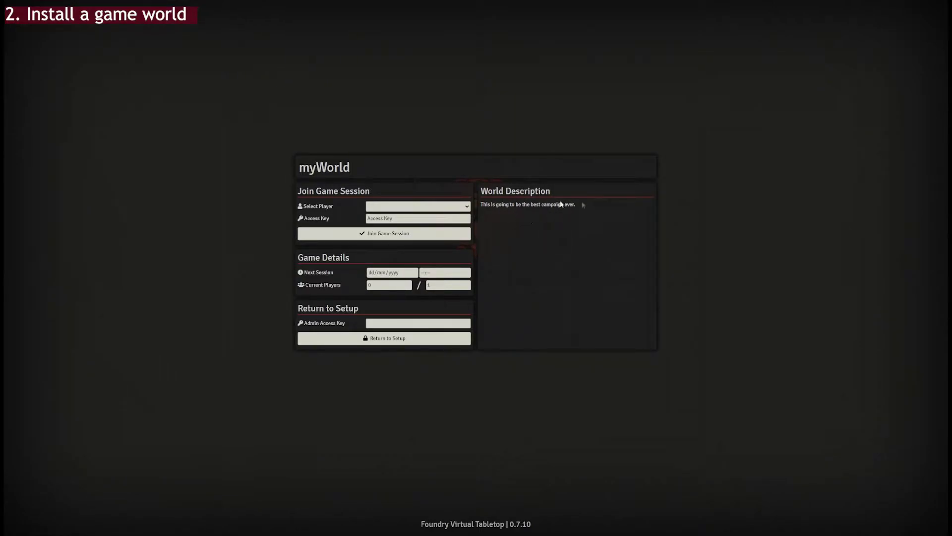
key(Down)
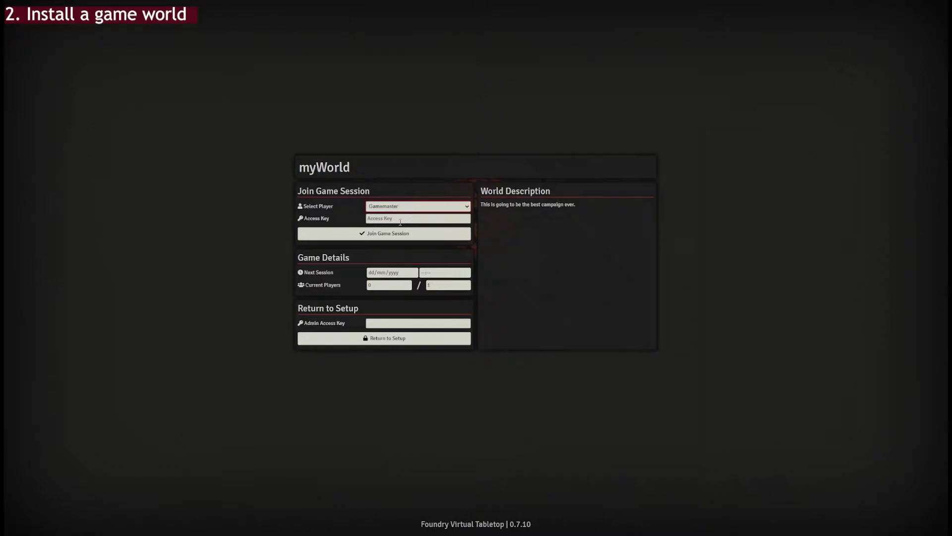
click(350, 231)
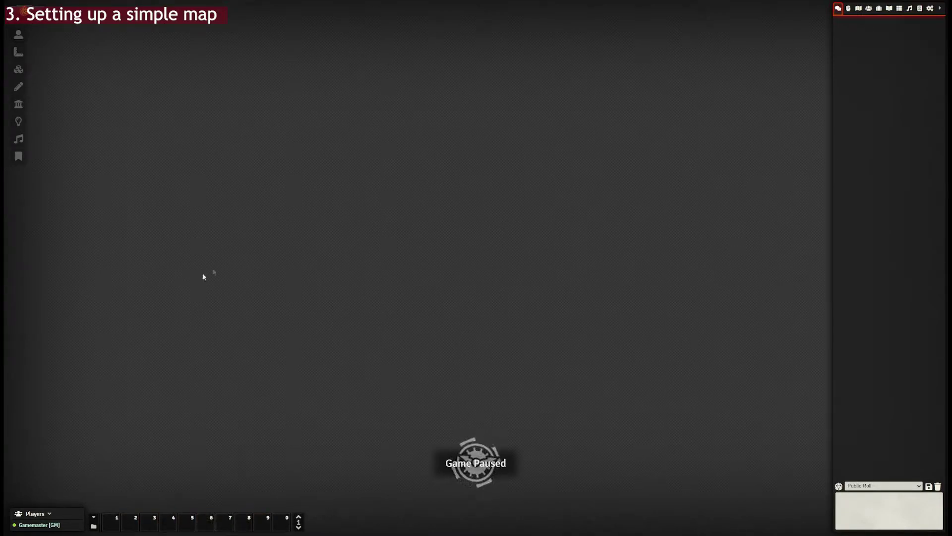
Post the message "Hello Chat" in the game's chat log.
click(848, 10)
click(858, 10)
click(838, 9)
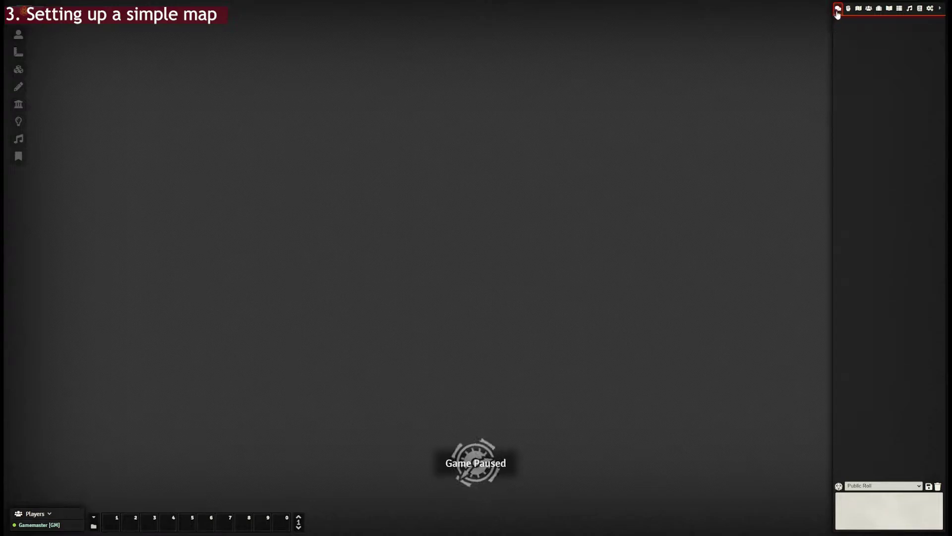
click(885, 516)
text(Hello )
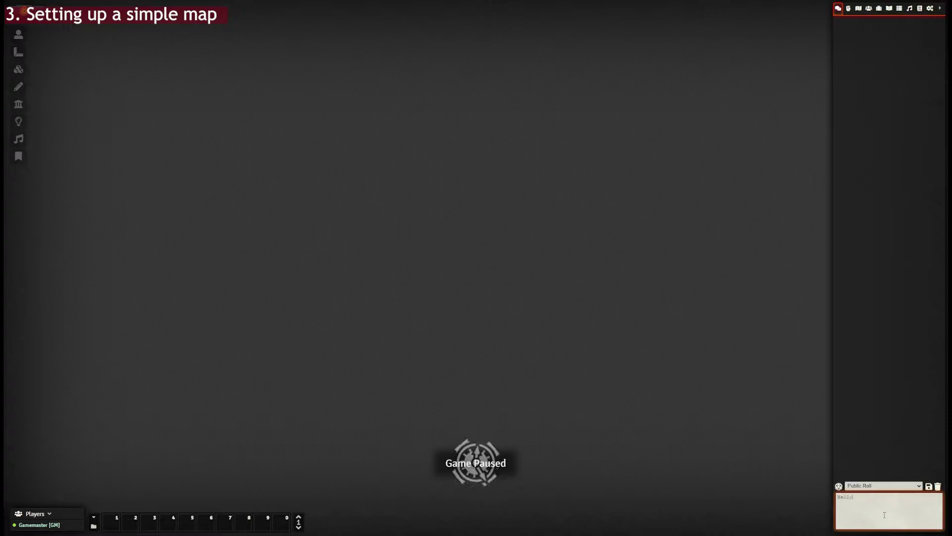
text(Cgha)
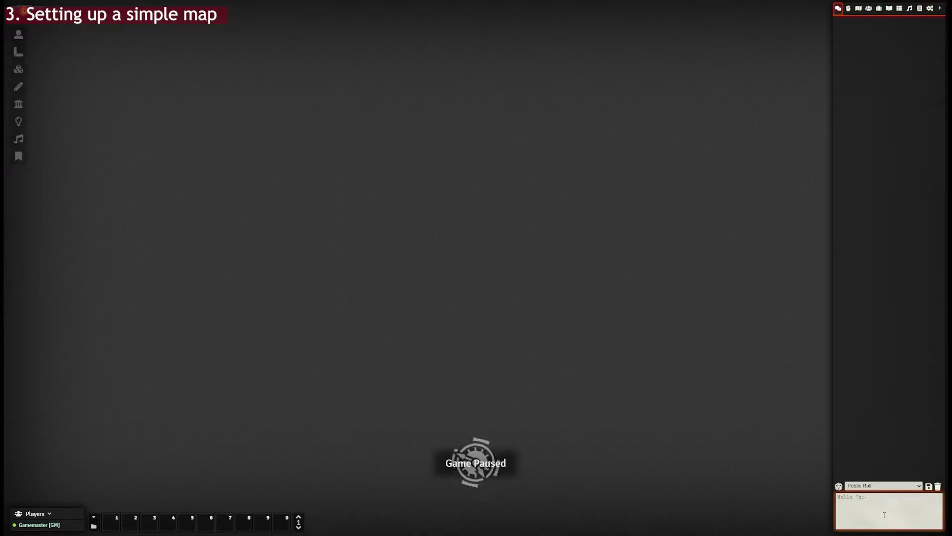
key(Return)
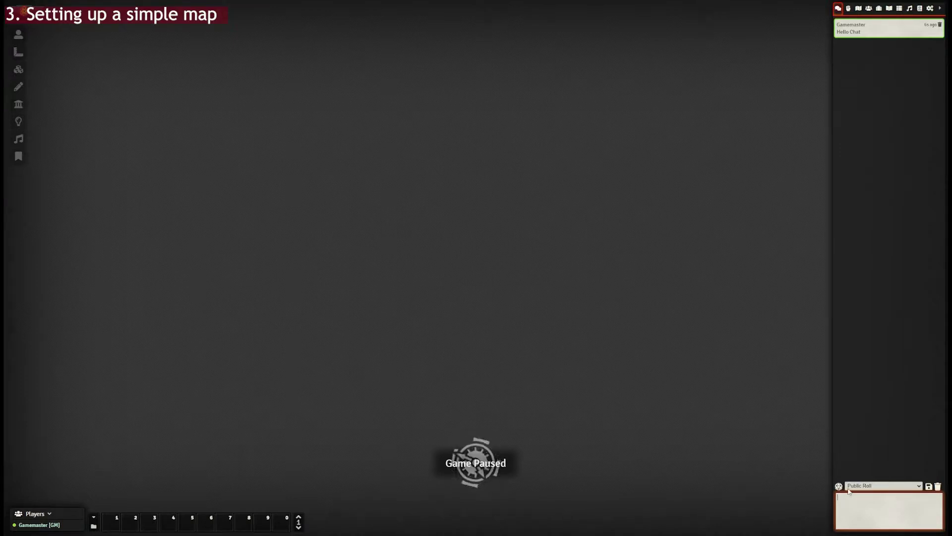
Try to roll 1d20 with a chat command and delete the posted message.
click(920, 491)
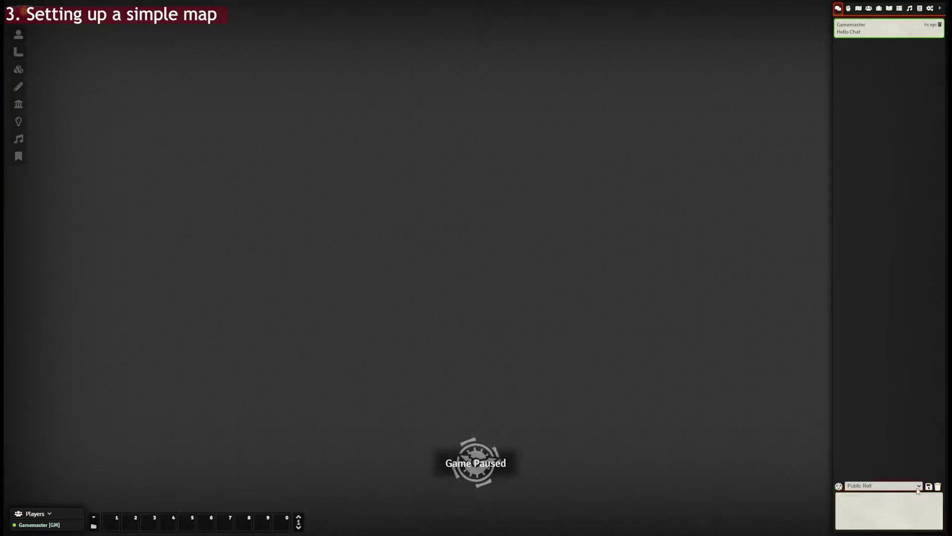
click(926, 505)
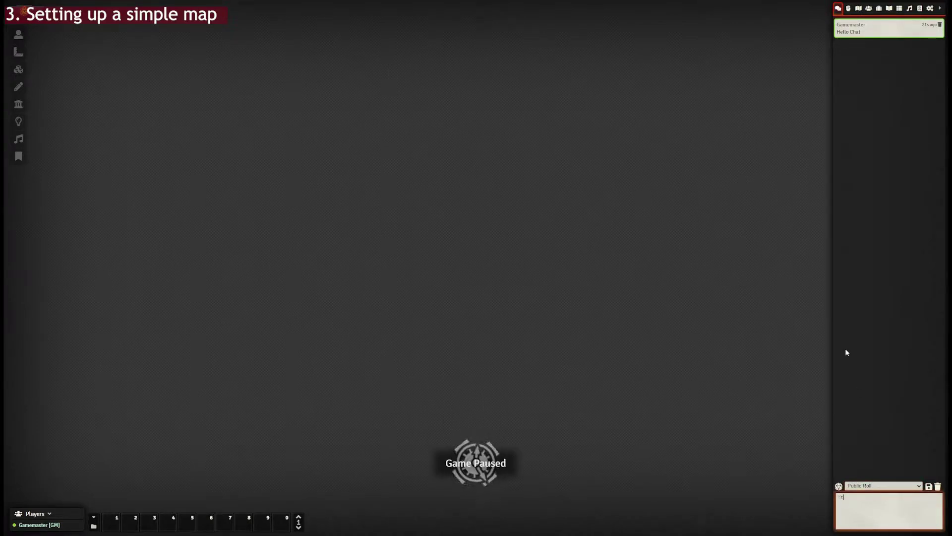
text(/r 1d20)
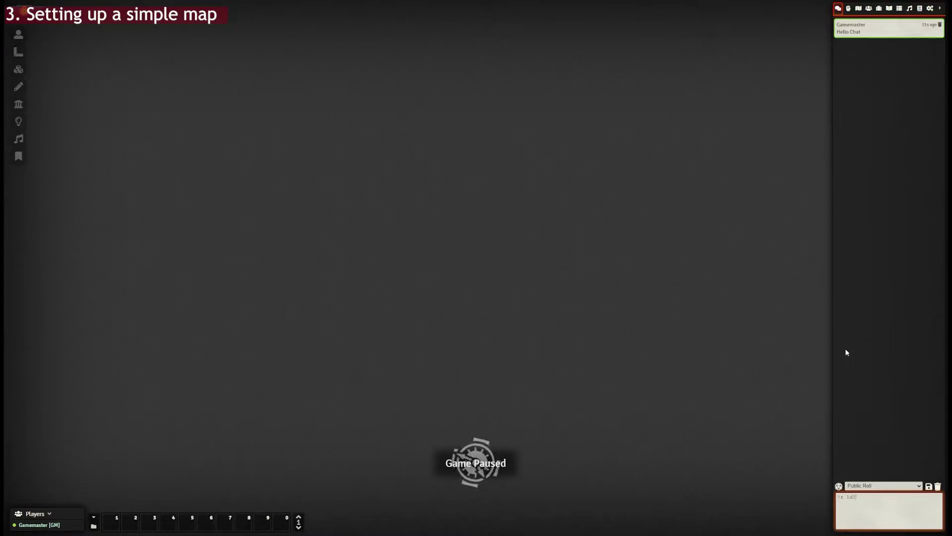
key(Return)
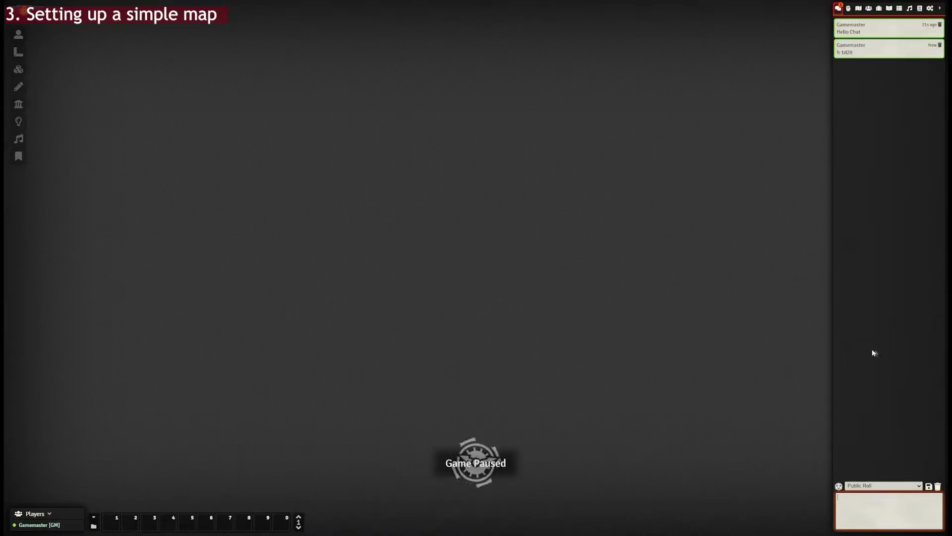
click(939, 45)
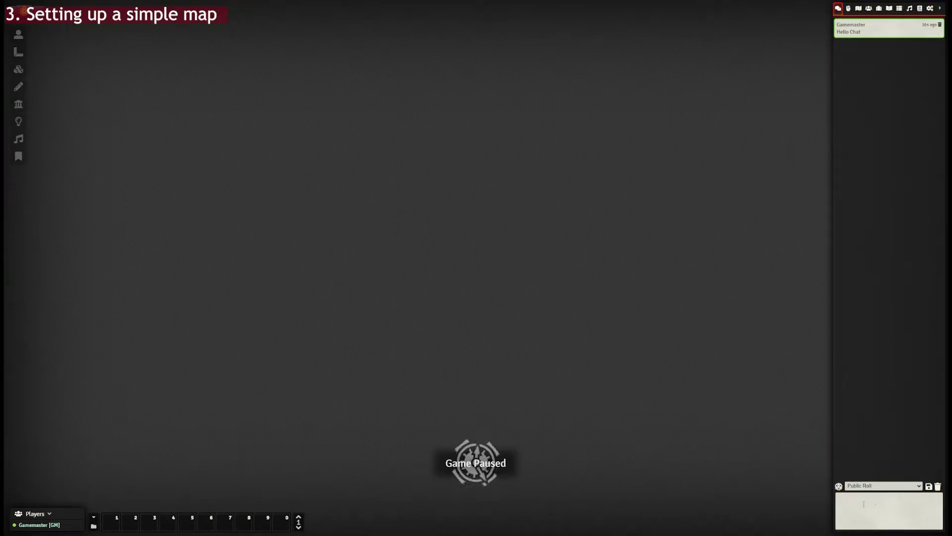
Create a new scene named myFirstscene in the scene directory.
click(847, 9)
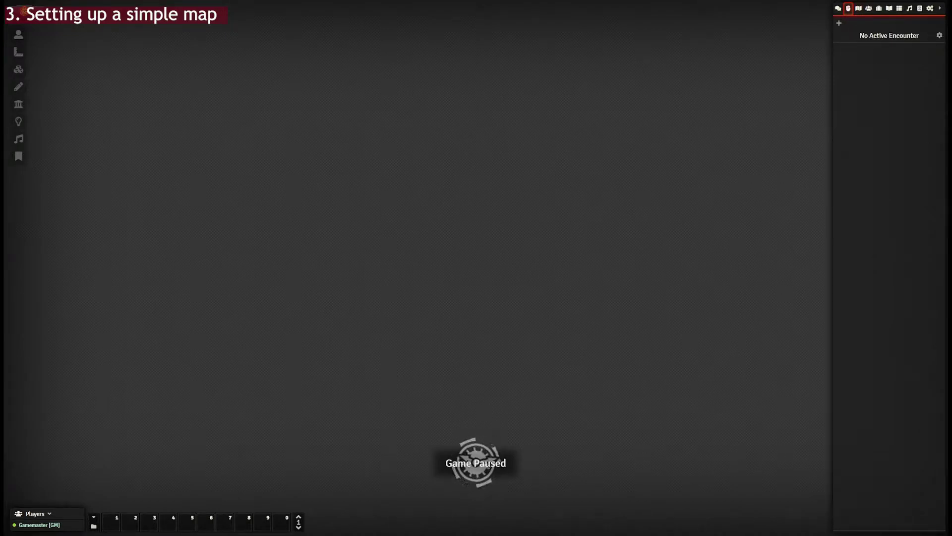
click(858, 8)
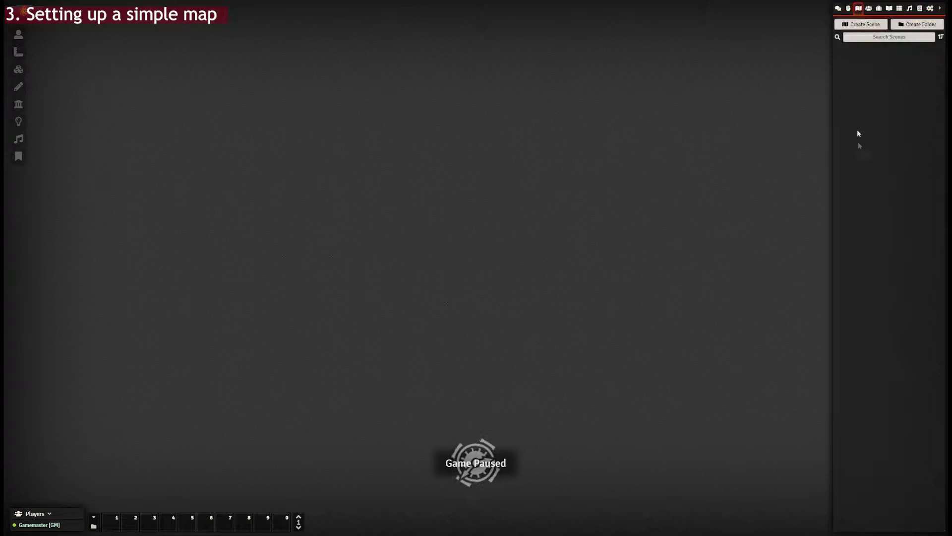
click(863, 26)
click(763, 39)
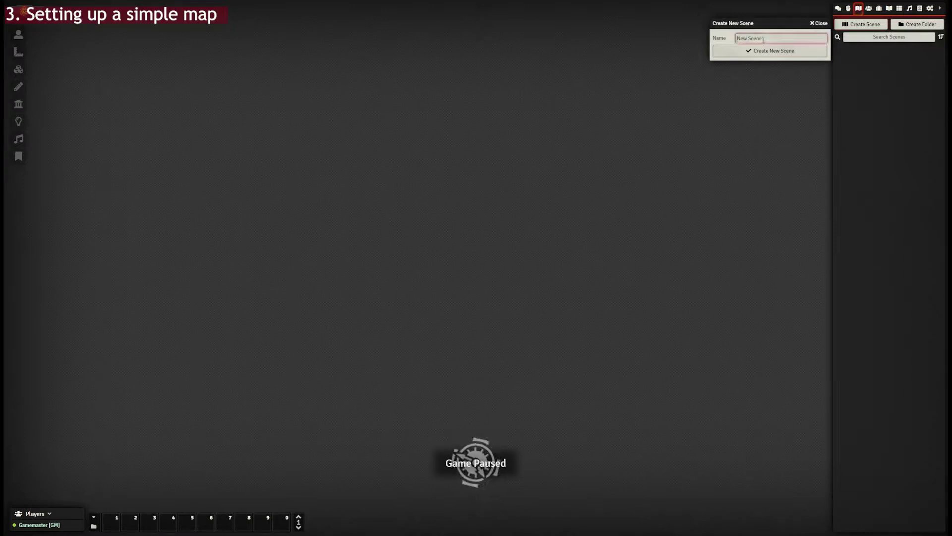
text(myFirstscene)
key(Return)
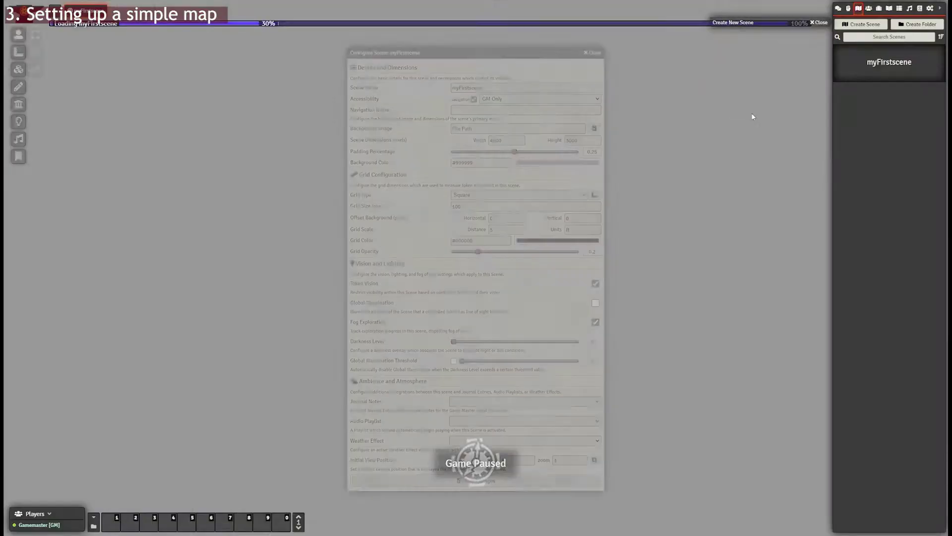
Change the scene name to "1. Forest Encounter" in the scene configuration.
click(480, 86)
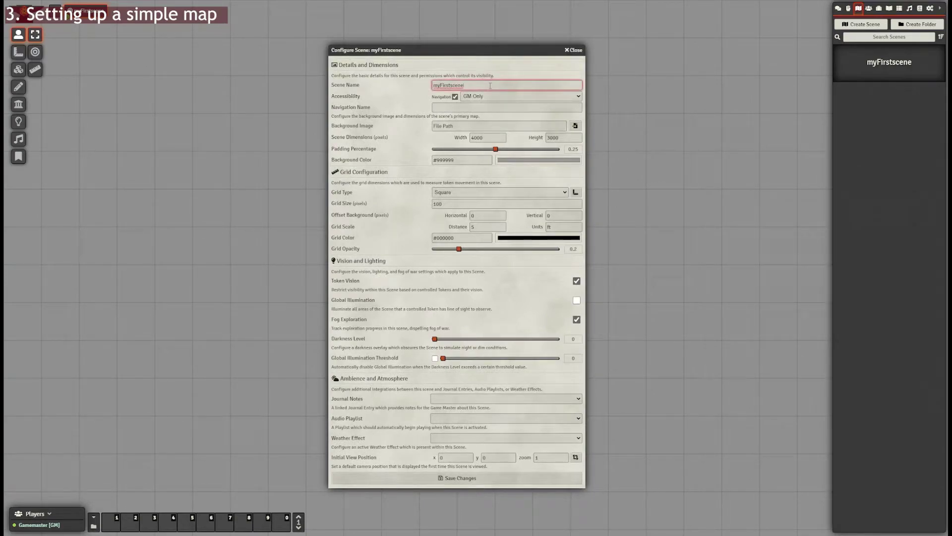
drag(490, 86, 382, 84)
text(1. Forest Encounter)
key(Tab)
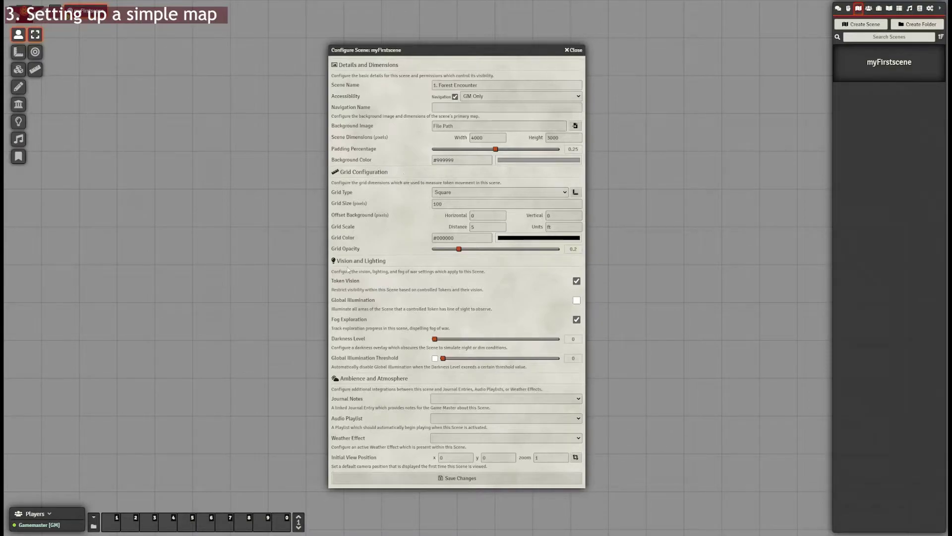
Turn off token vision for the scene and leave the navigation name empty.
click(577, 281)
click(526, 110)
click(436, 106)
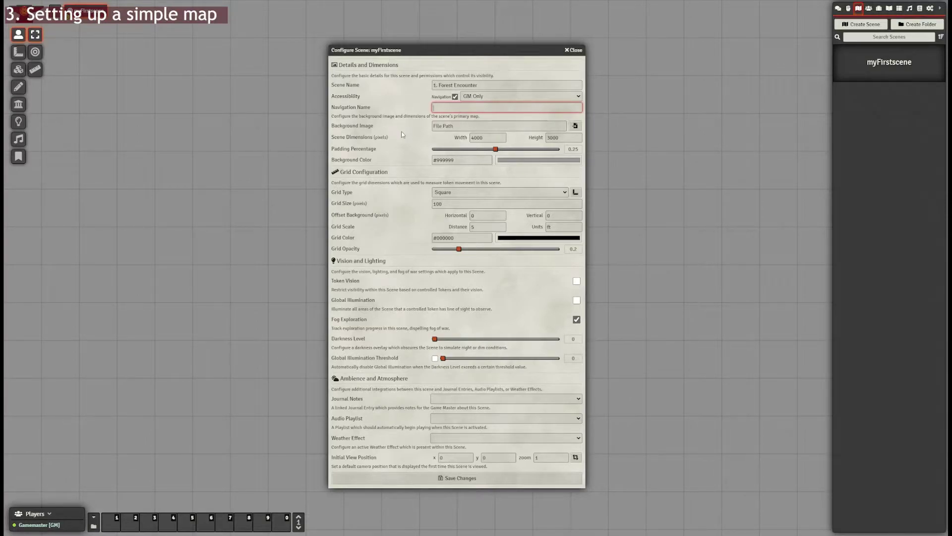
Try to assign sithencounter2.webp as the scene's background image and close the file browser.
click(575, 126)
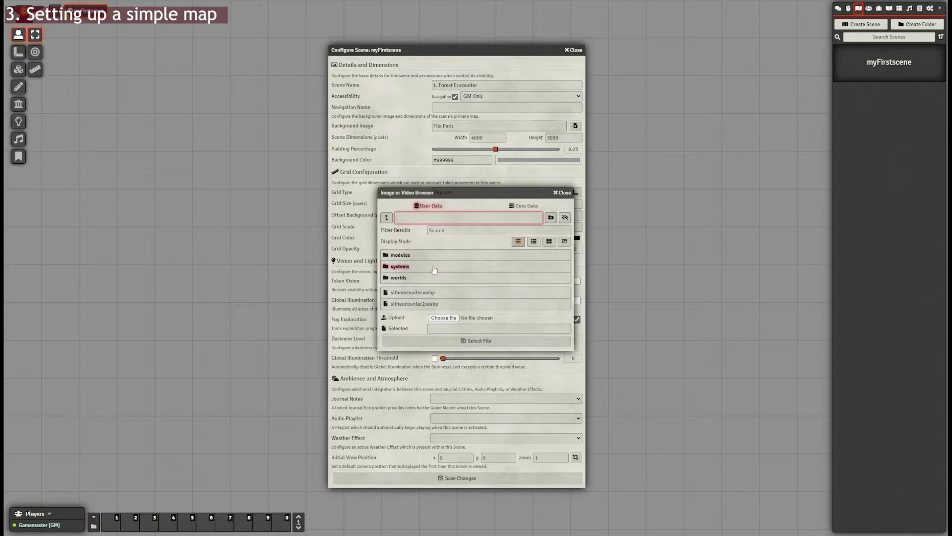
click(447, 305)
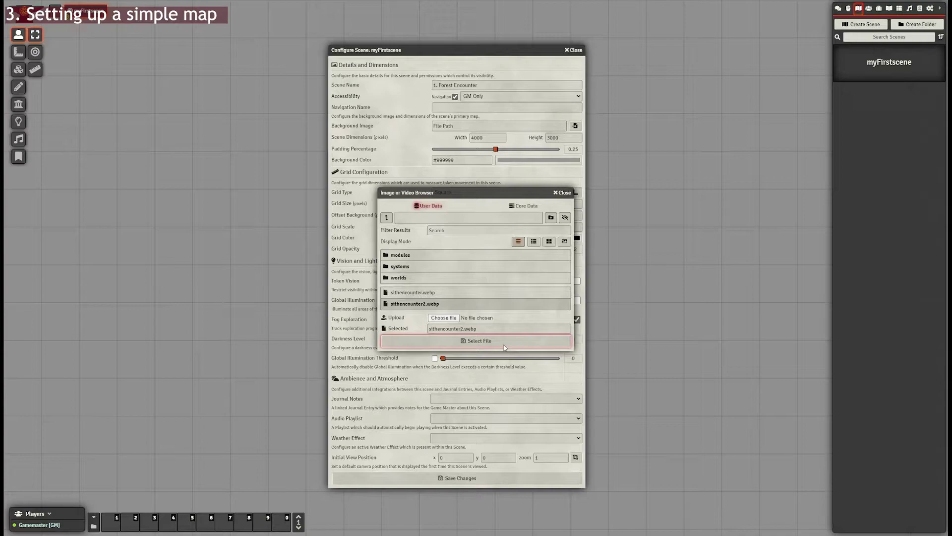
click(568, 195)
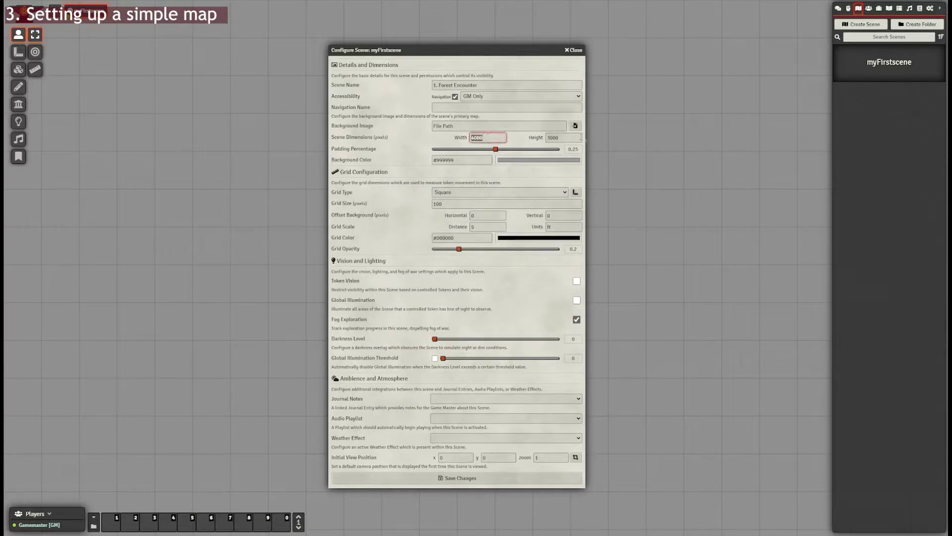
Set the scene dimensions to 2450 pixels wide and 1400 pixels high, keeping the Square grid type.
click(505, 138)
drag(494, 138, 448, 143)
text(2450)
key(Tab)
text(1400)
key(Tab)
click(446, 195)
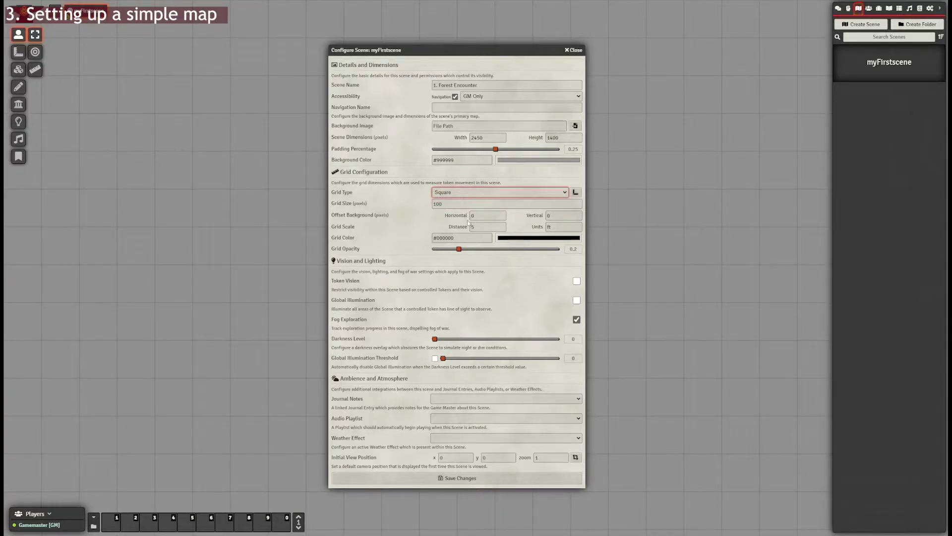
Set the scene's grid size to 70 pixels.
click(412, 192)
key(Tab)
text(7)
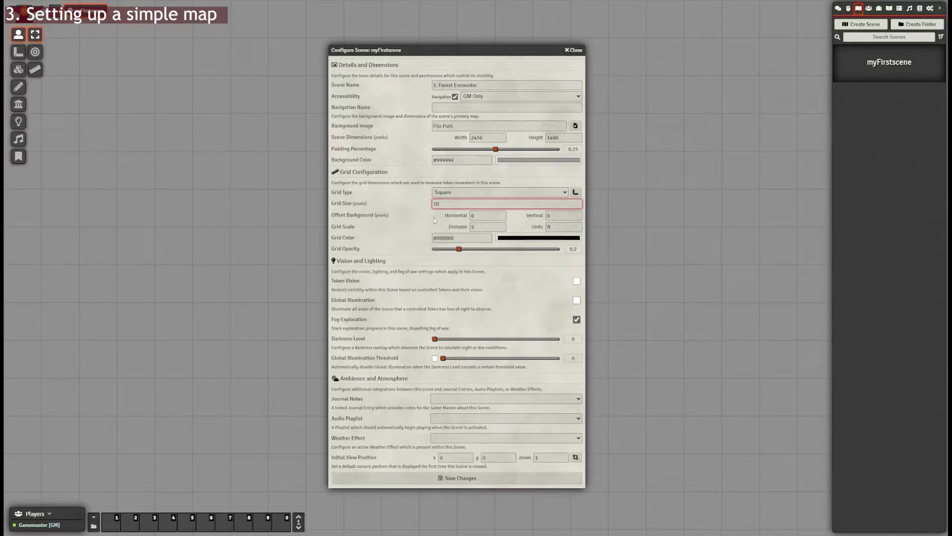
click(404, 210)
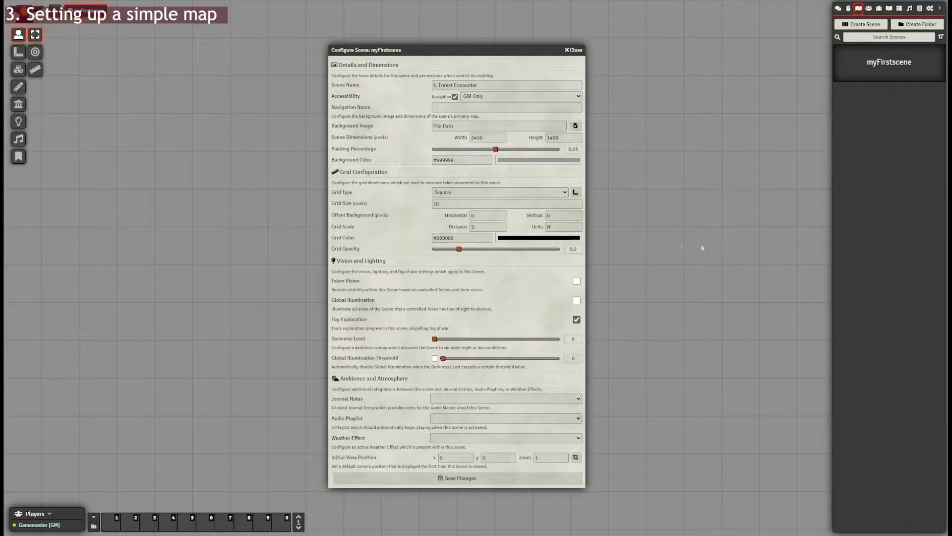
click(468, 193)
drag(448, 204, 429, 207)
click(447, 205)
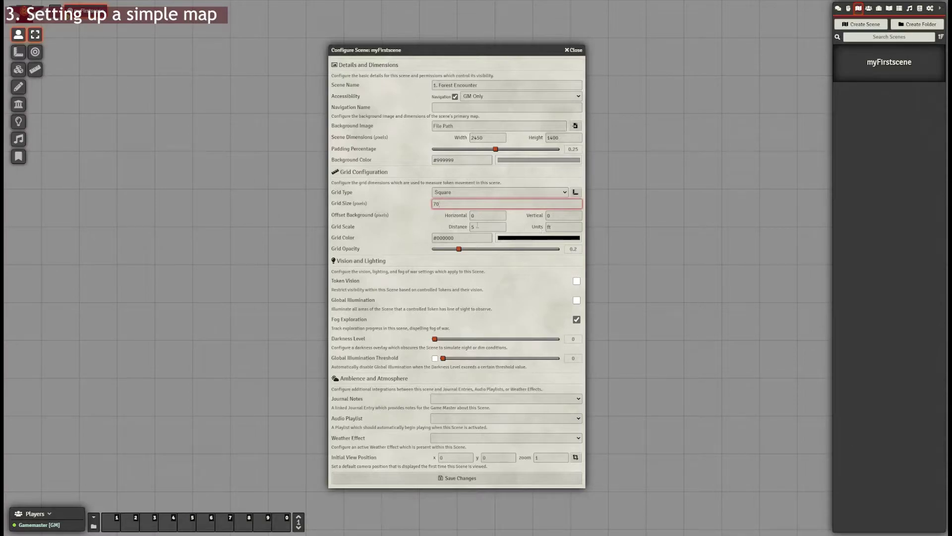
click(491, 228)
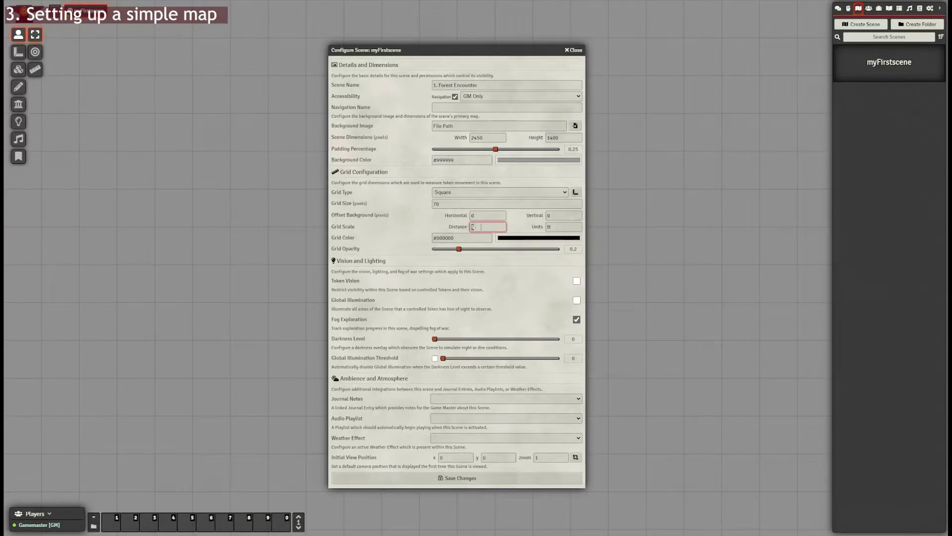
text(10)
key(ctrl+z)
click(418, 225)
click(521, 240)
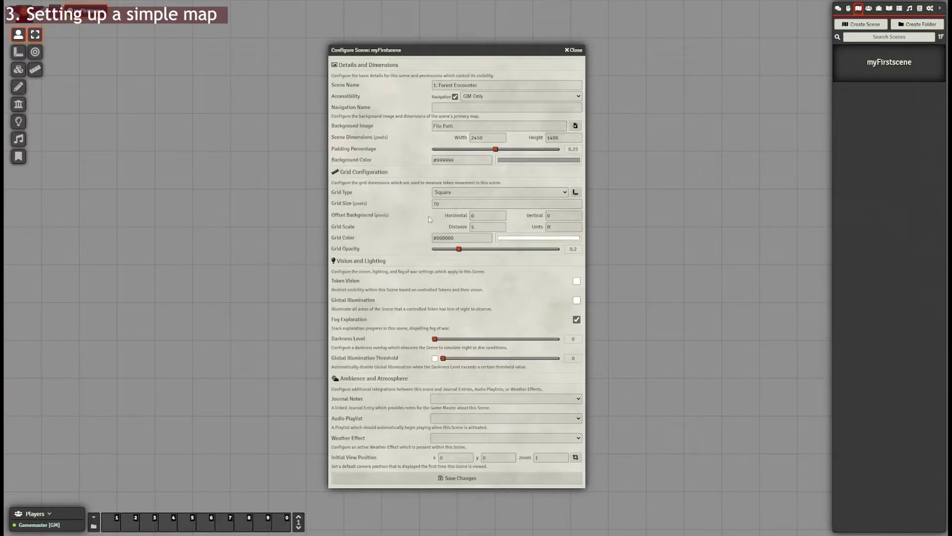
click(506, 259)
Save the scene configuration and accept the change of the scene dimensions.
click(505, 480)
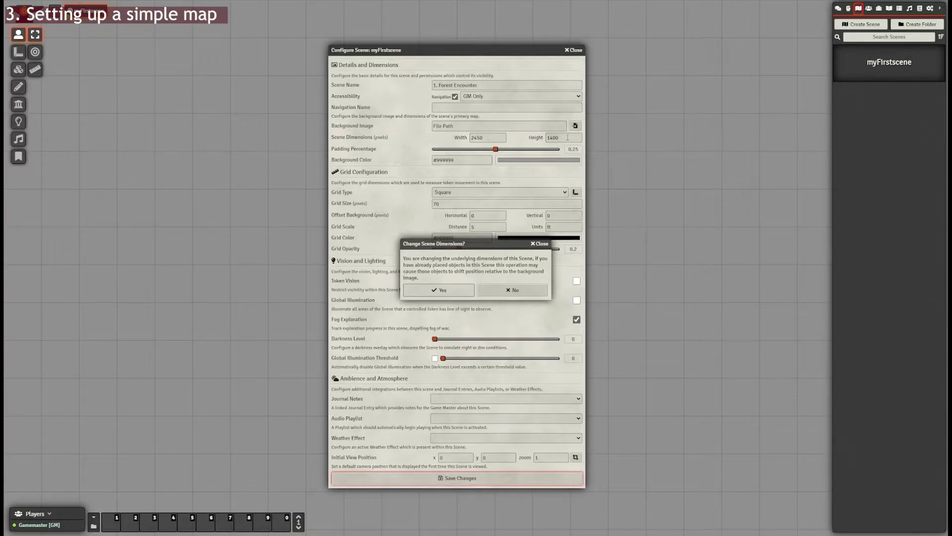
click(450, 290)
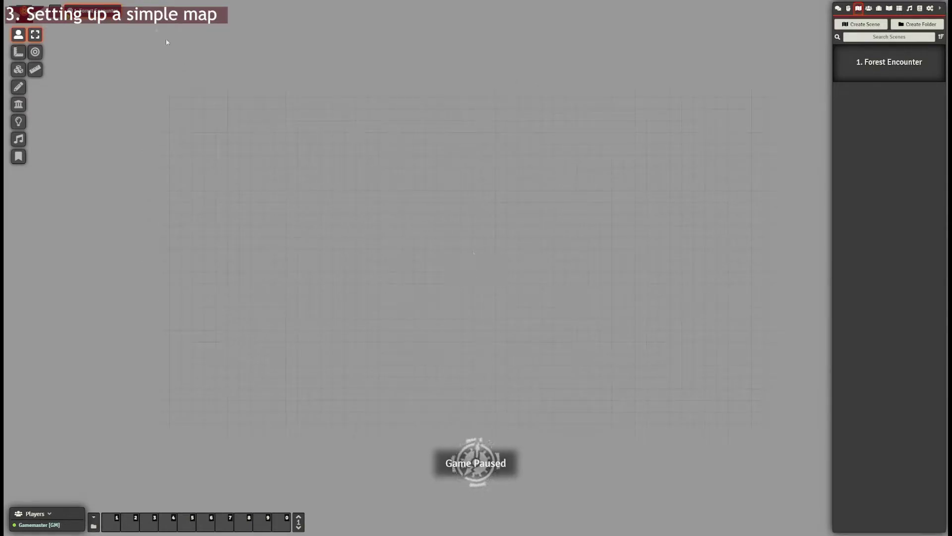
Reopen the 1. Forest Encounter scene configuration, assign the encounter map from the user data as background image, and save the changes.
right_click(111, 14)
click(285, 168)
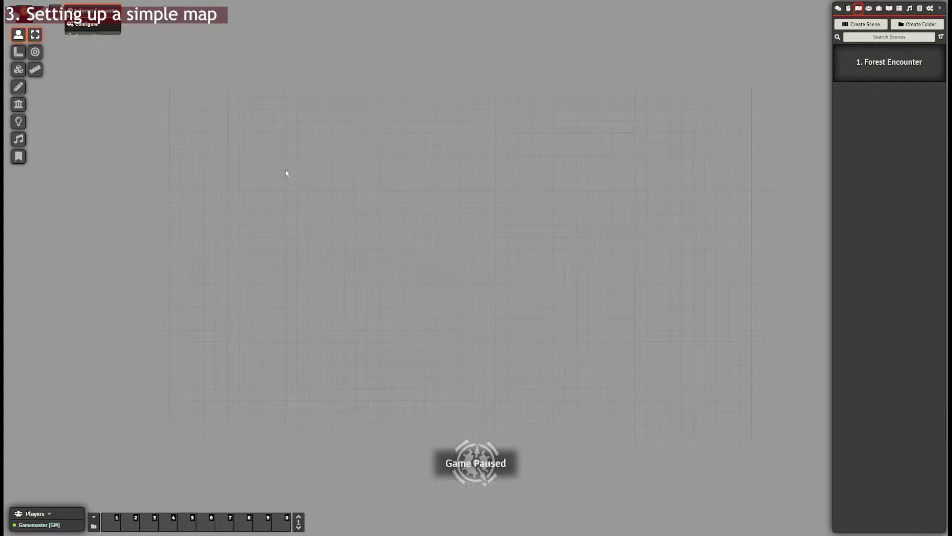
right_click(102, 12)
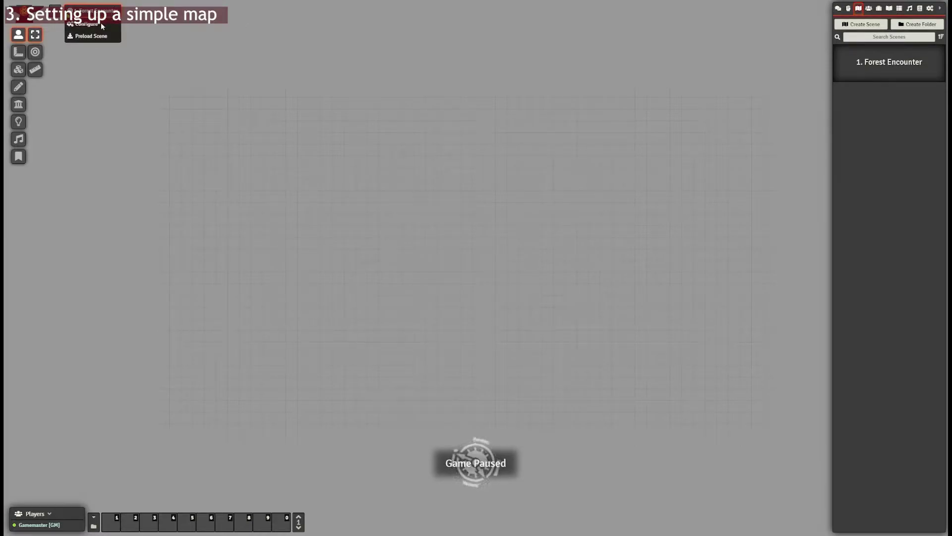
click(100, 23)
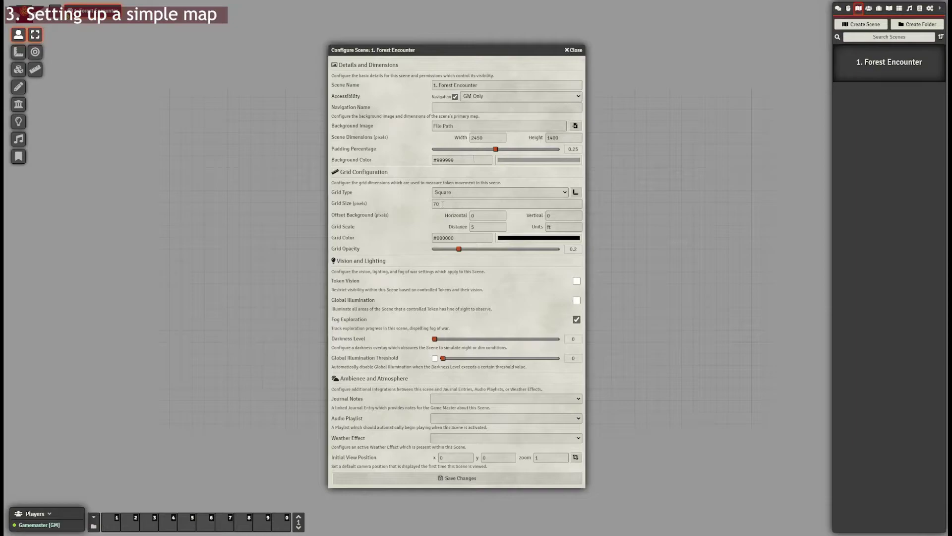
click(575, 126)
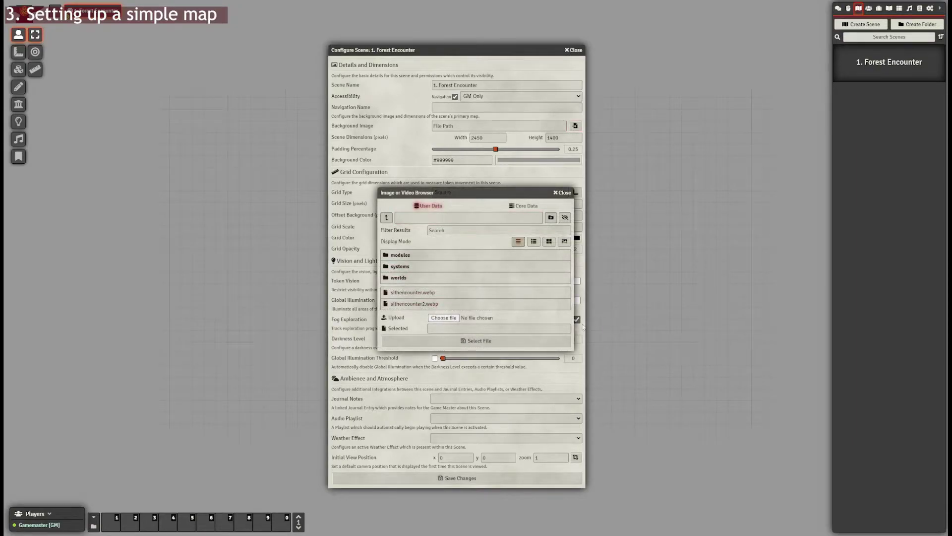
click(475, 347)
click(467, 480)
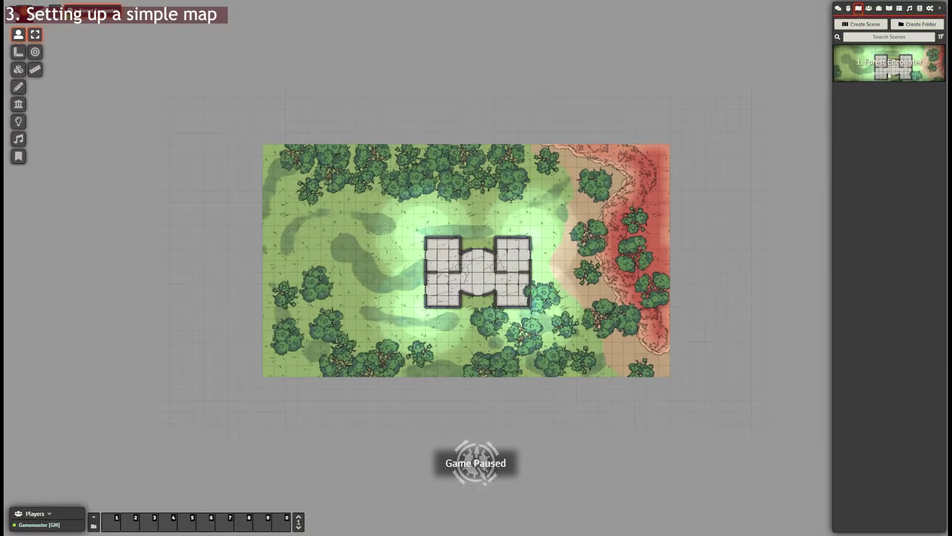
scroll(485, 294, up, 1)
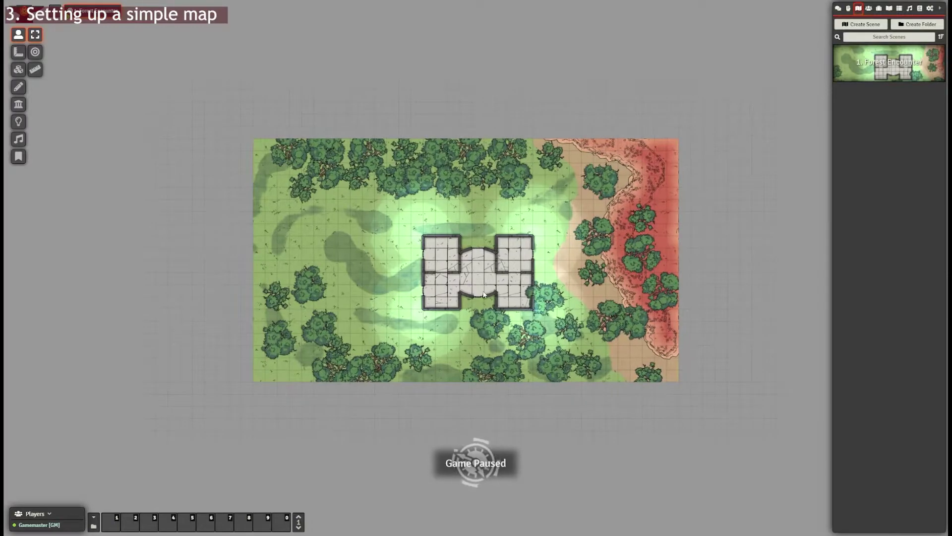
scroll(484, 294, up, 5)
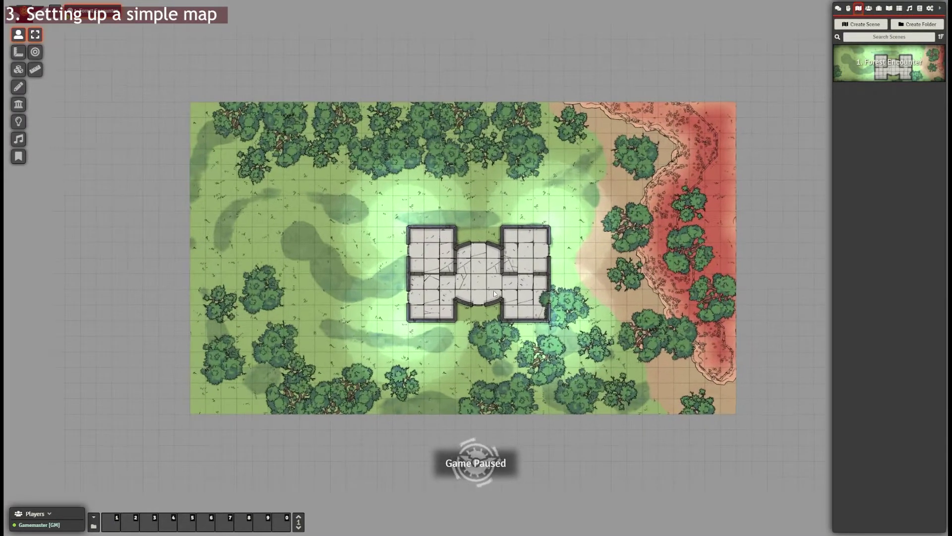
scroll(494, 294, up, 5)
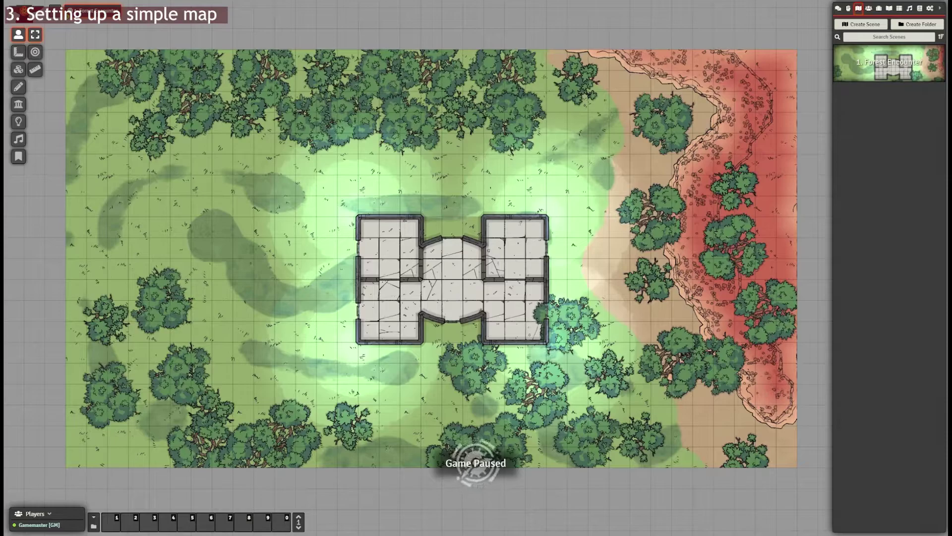
key(Left)
key(Down)
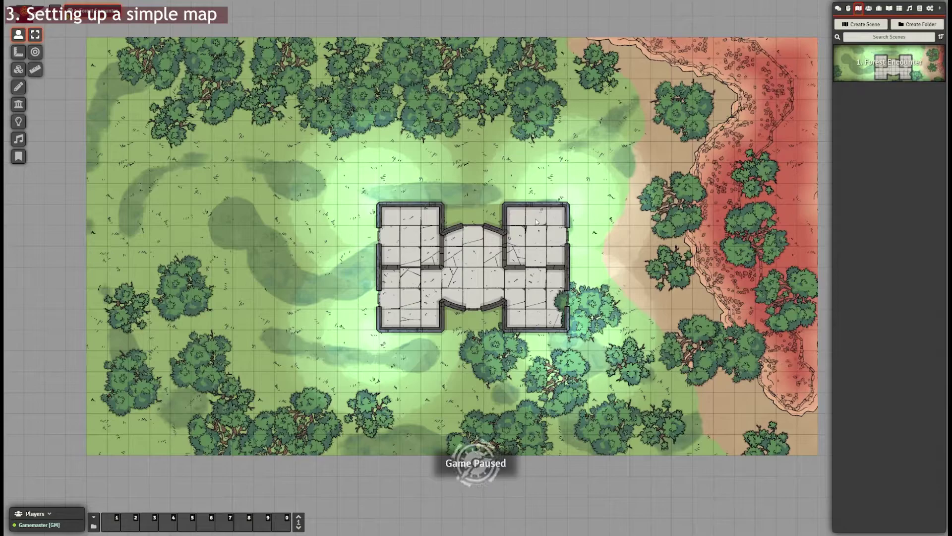
Open the player configuration and create two additional users, entering each player's first name as the user name.
click(867, 9)
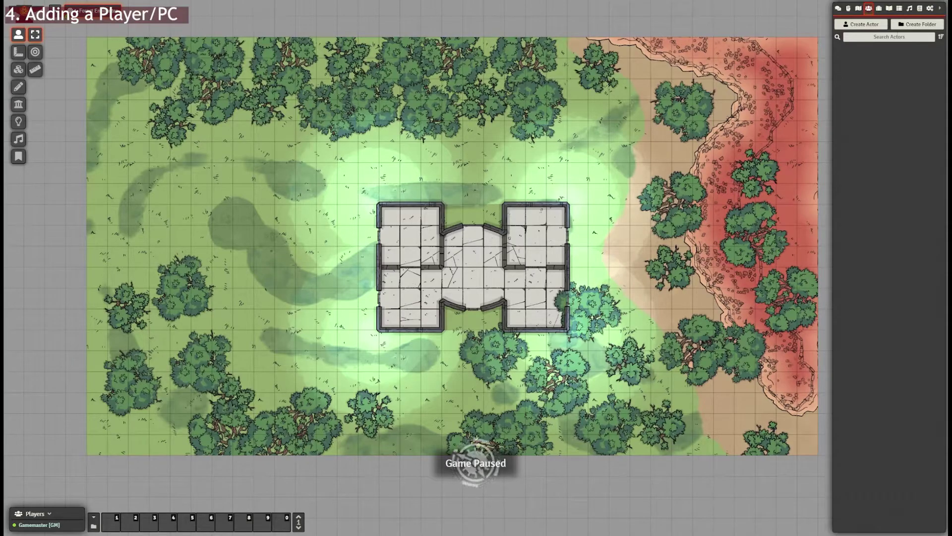
click(930, 9)
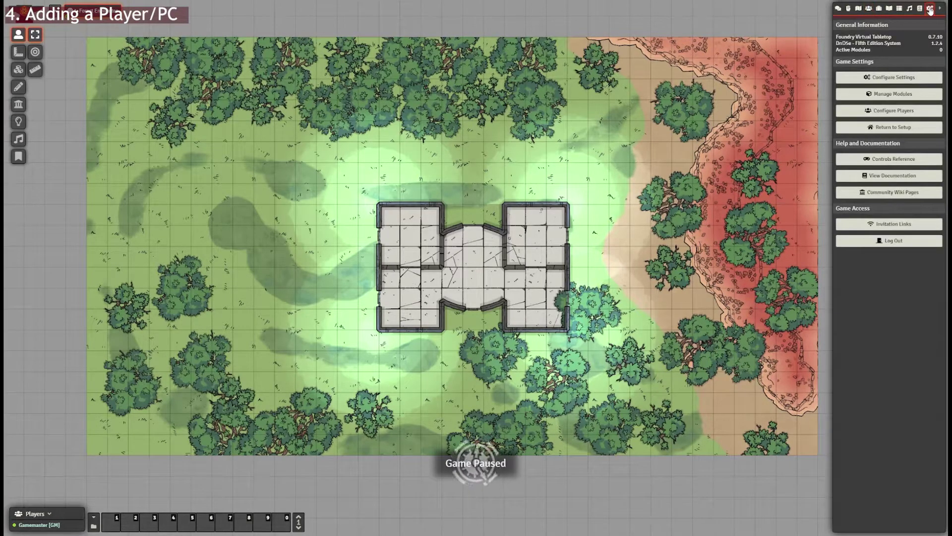
click(910, 114)
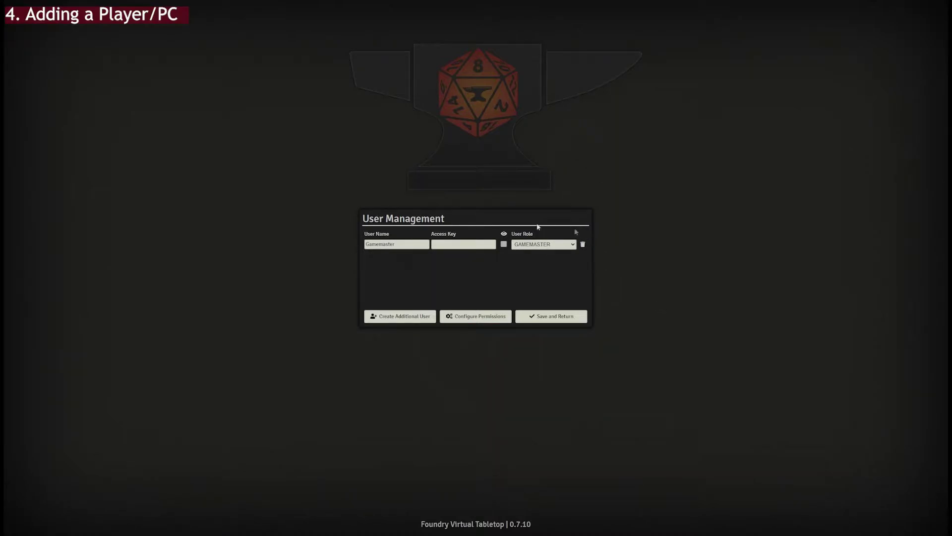
click(409, 321)
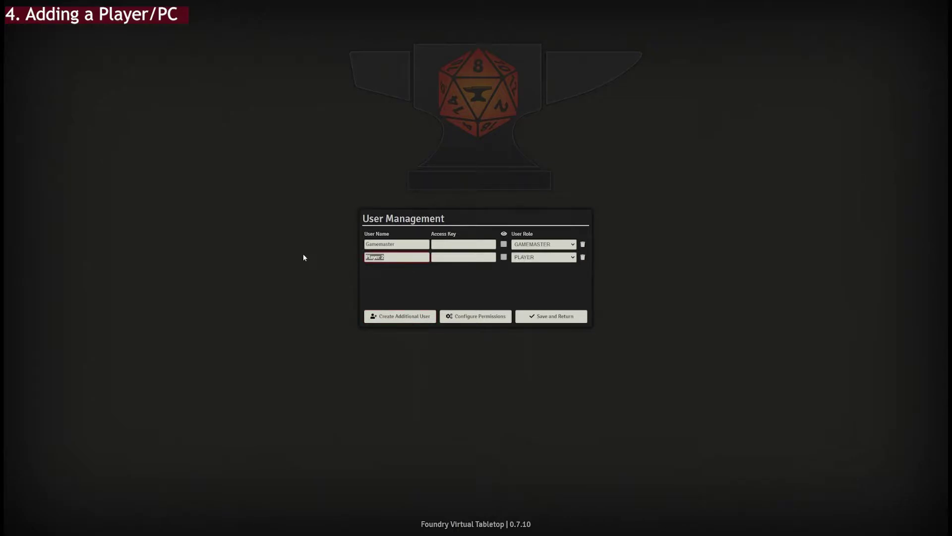
text(Sophie)
click(458, 258)
click(401, 316)
text(Ben)
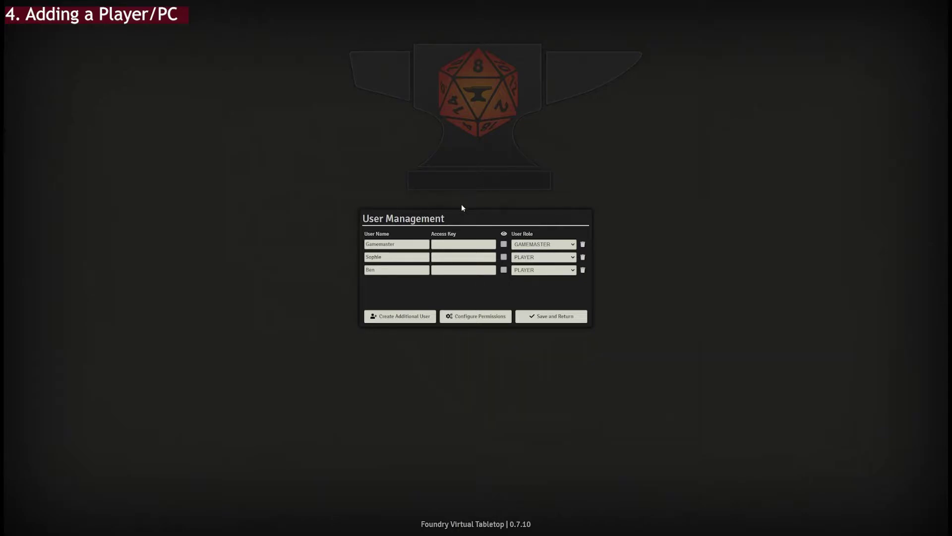
Rename the Gamemaster user to [GM] followed by the game master's first name, leaving the access keys empty.
click(459, 244)
click(459, 270)
double_click(411, 244)
click(461, 291)
drag(397, 244, 310, 247)
key(BackSpace)
text(Joe)
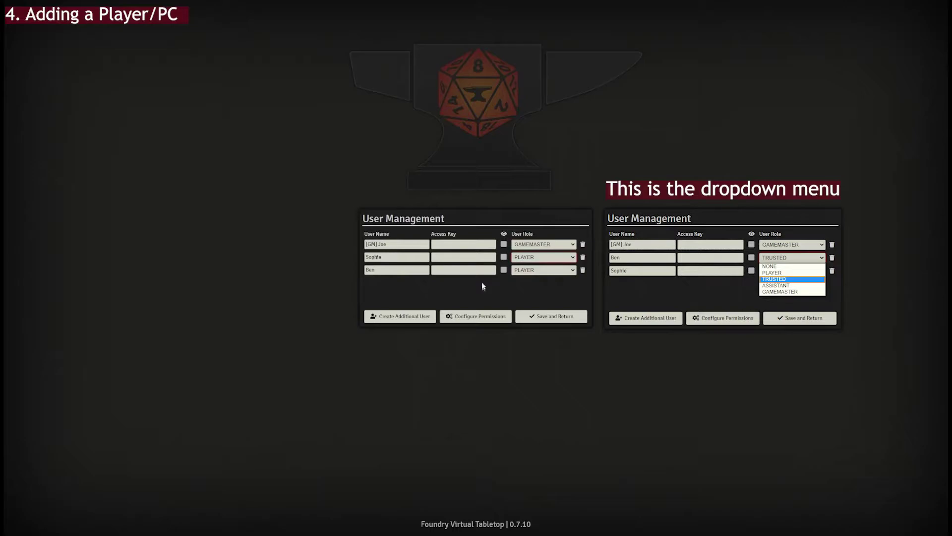
Review the permissions of each user role and set both players' user role to TRUSTED.
click(486, 318)
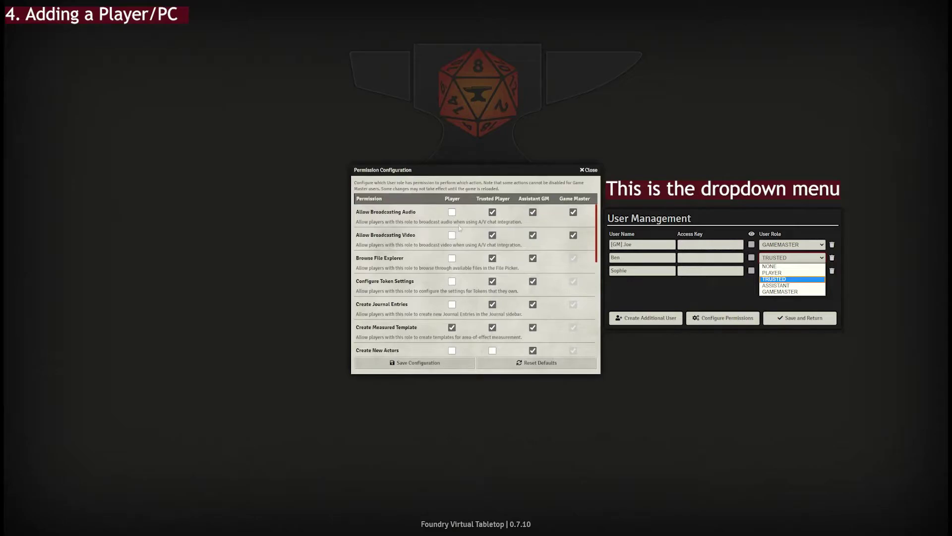
drag(596, 215, 600, 233)
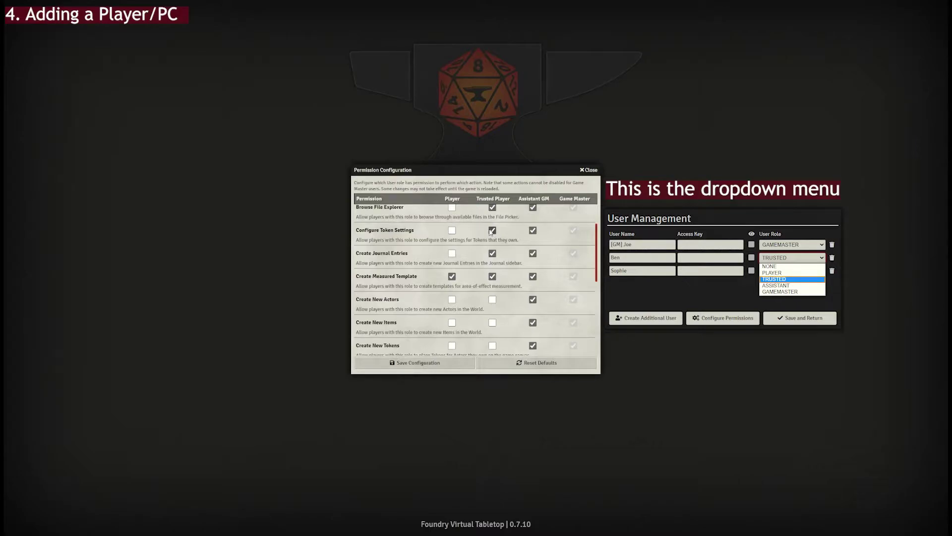
scroll(491, 232, down, 6)
scroll(498, 227, up, 8)
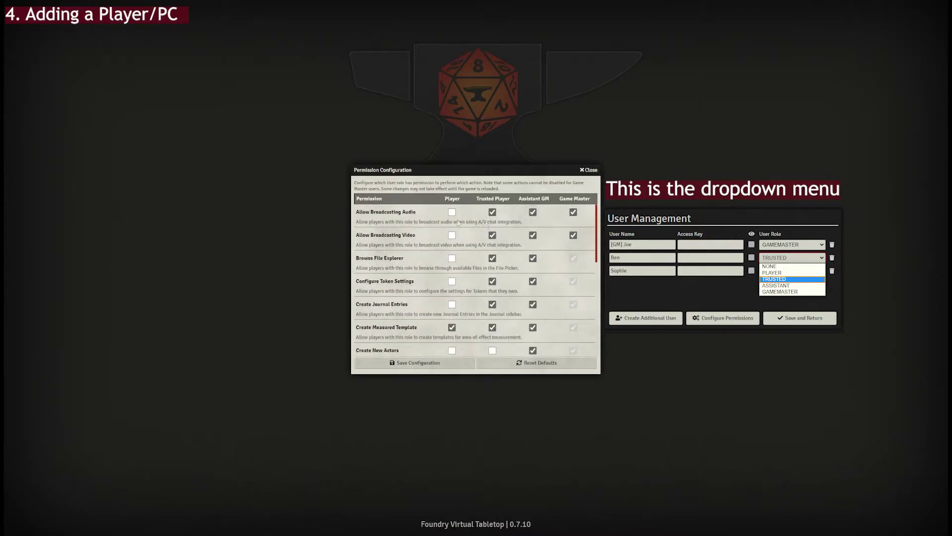
click(585, 171)
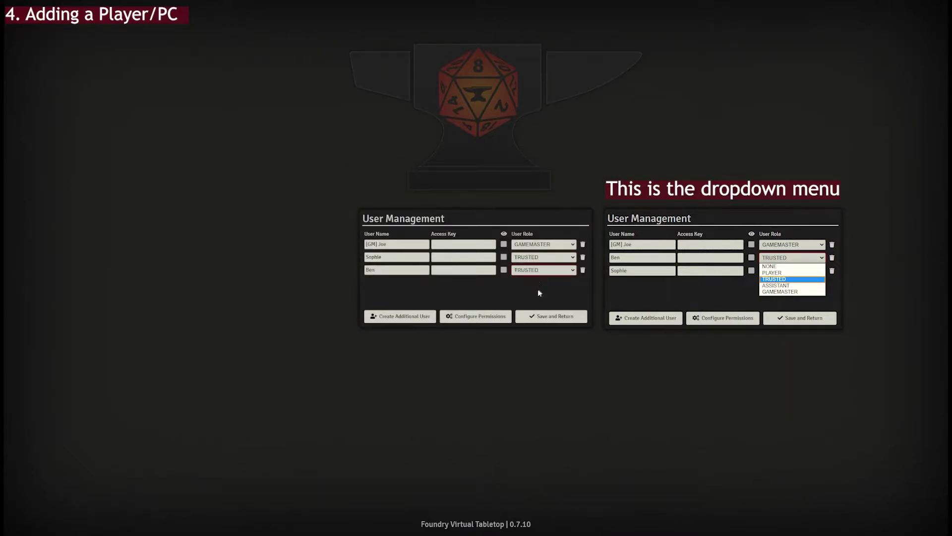
Disable the Use Drawing Tools permission for the Trusted Player role and save the permission configuration.
click(505, 318)
scroll(484, 293, down, 10)
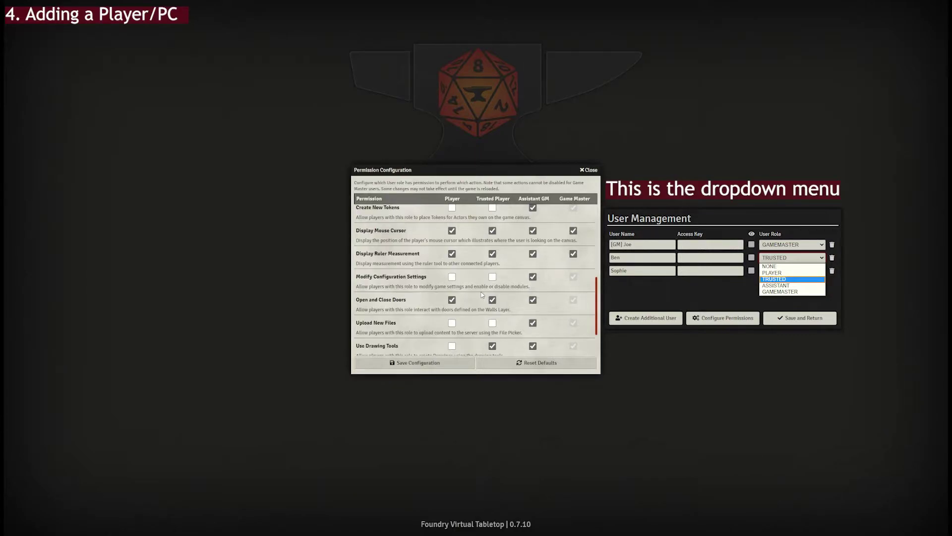
scroll(481, 294, down, 3)
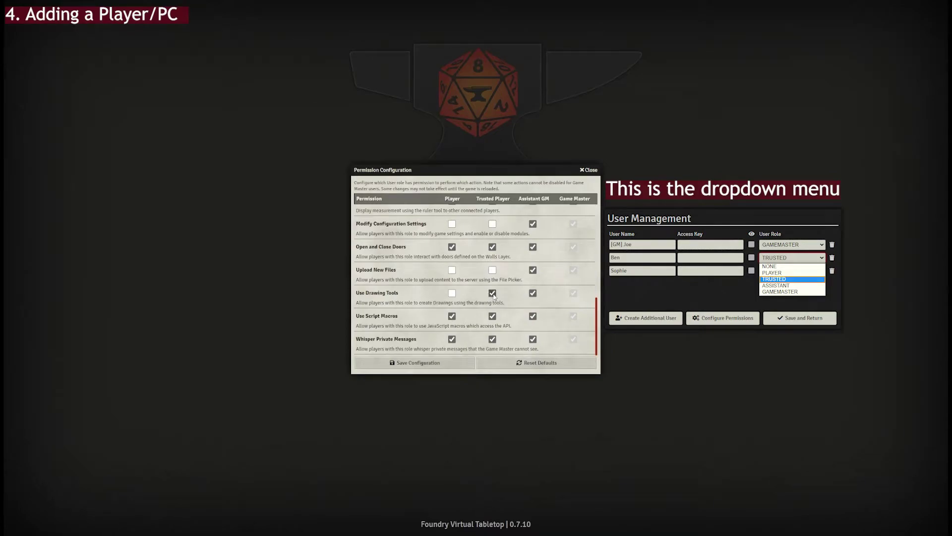
click(492, 294)
click(437, 361)
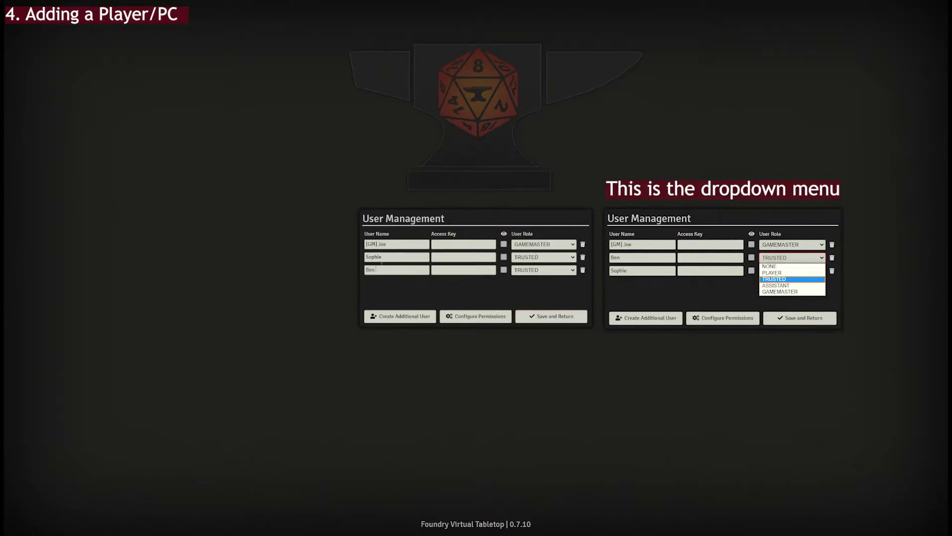
Save the user list and join the myWorld session as the second player, saving a blue player color.
click(570, 320)
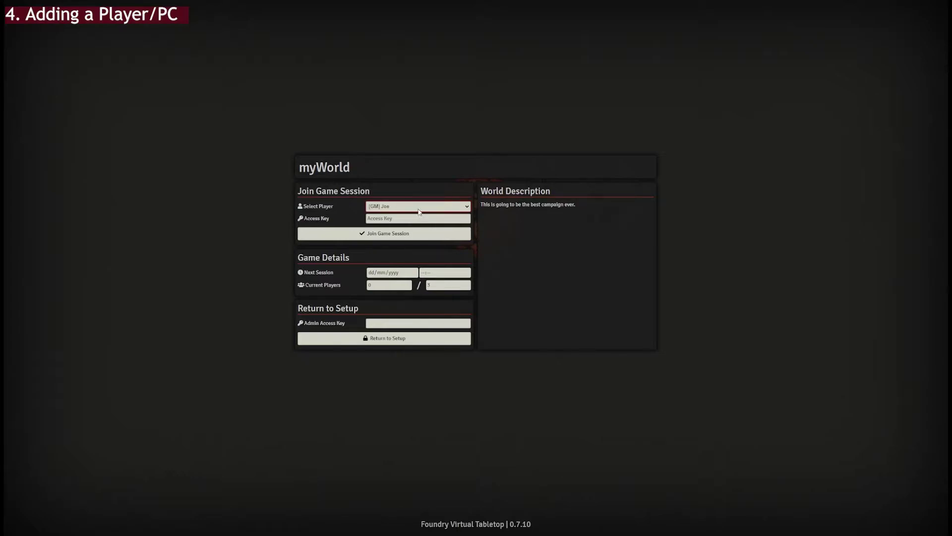
click(418, 229)
click(418, 236)
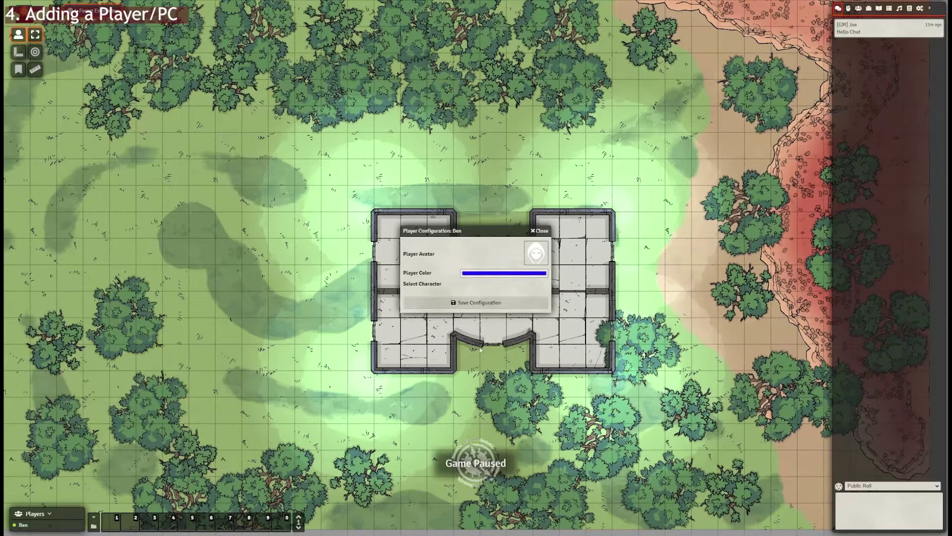
click(466, 307)
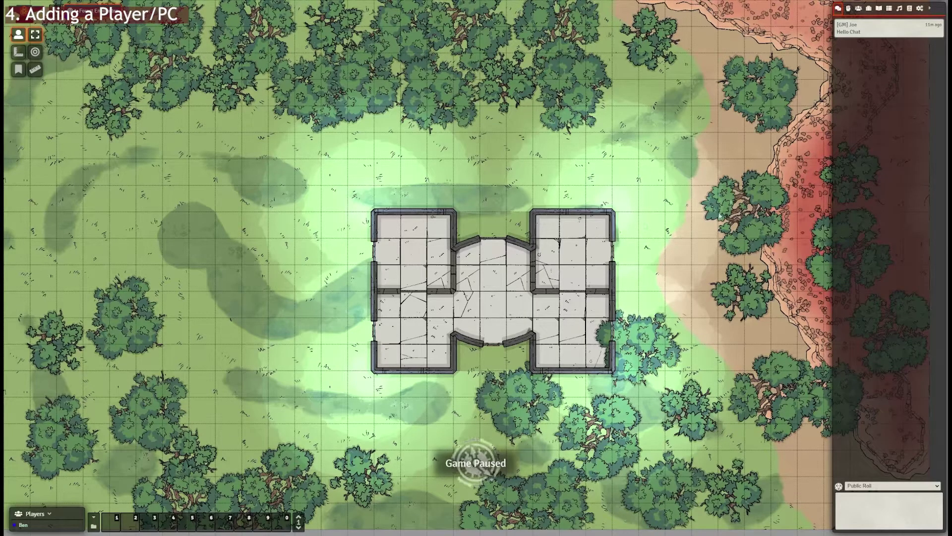
Examine which directories, such as actors, journal, tables and playlists, and which game settings are available to a player.
click(848, 10)
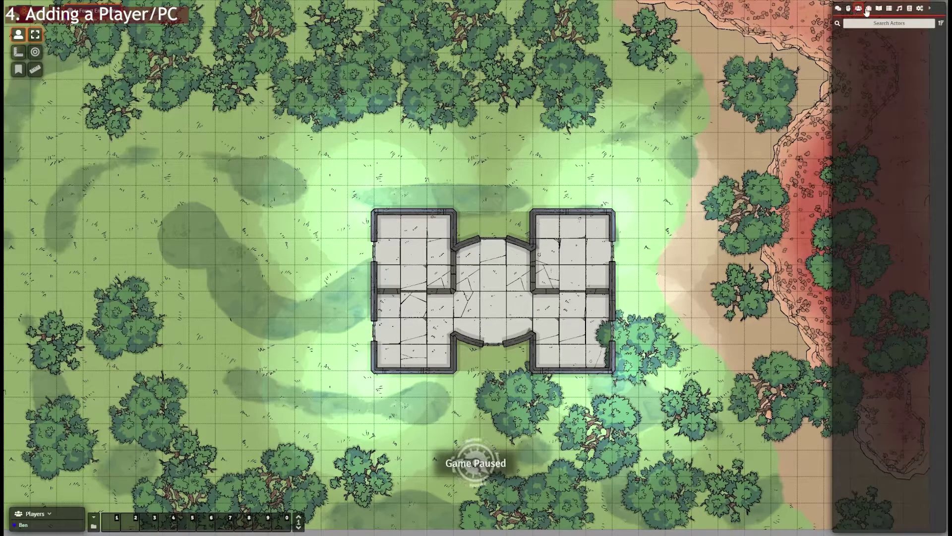
click(878, 9)
click(899, 9)
click(888, 8)
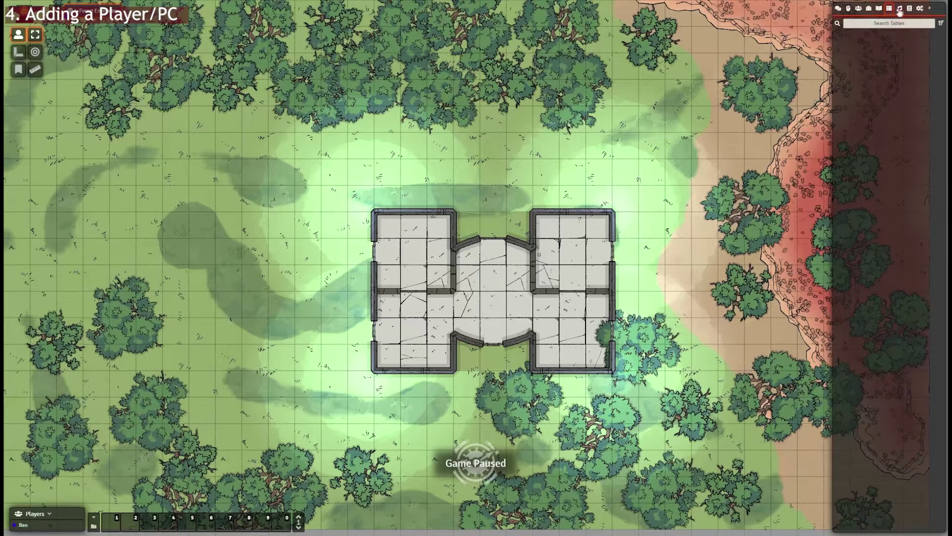
click(910, 8)
click(919, 9)
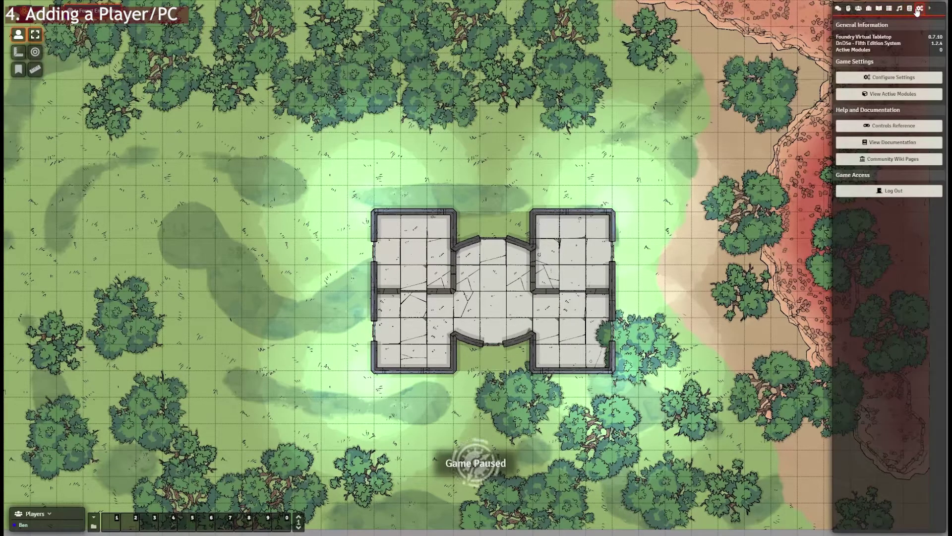
Log out of the player's session and rejoin the myWorld game session as the Game Master.
click(838, 9)
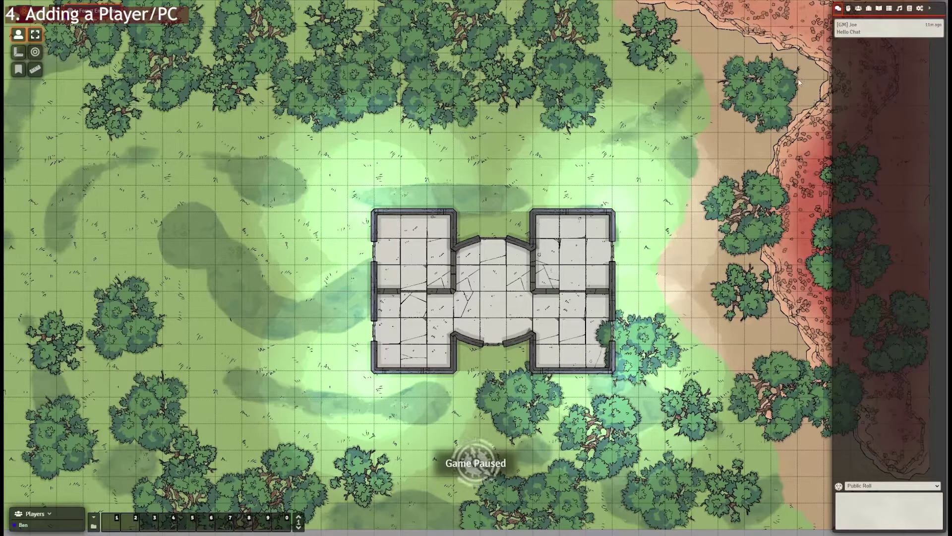
click(920, 8)
click(868, 191)
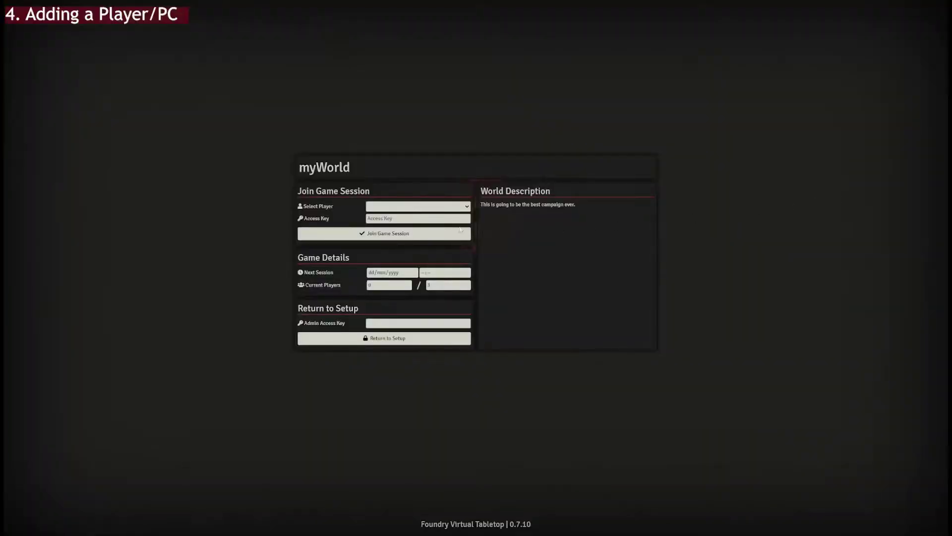
click(415, 224)
click(410, 235)
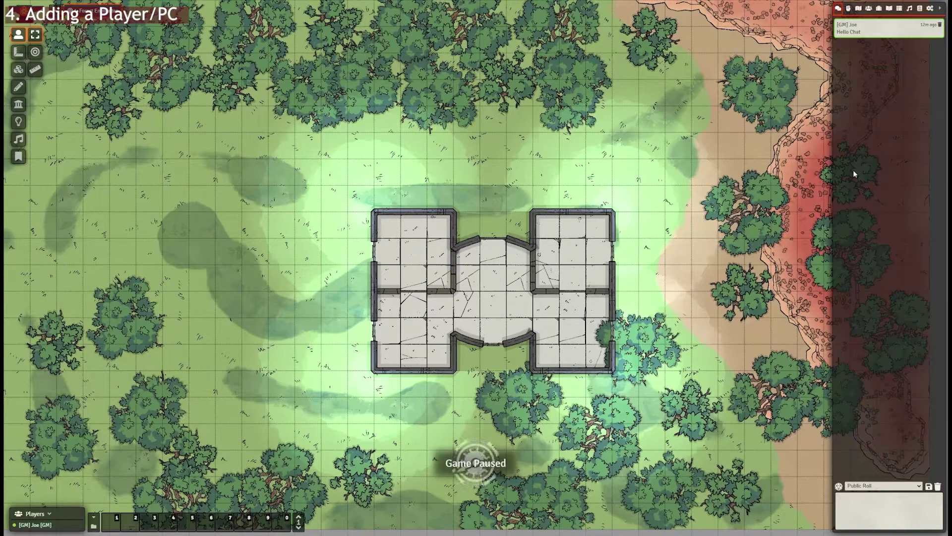
Look through the ready-made characters in the Starter Heroes compendium and close it.
click(868, 10)
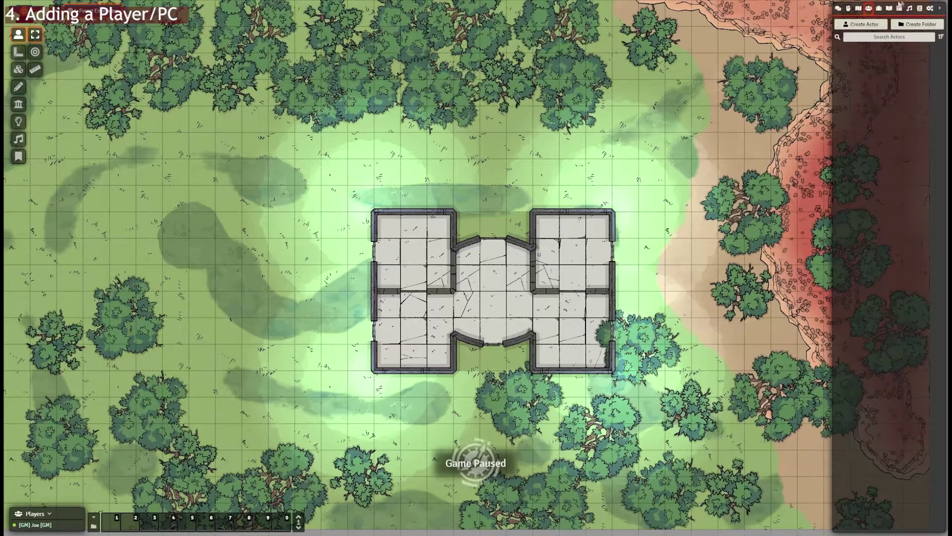
click(919, 8)
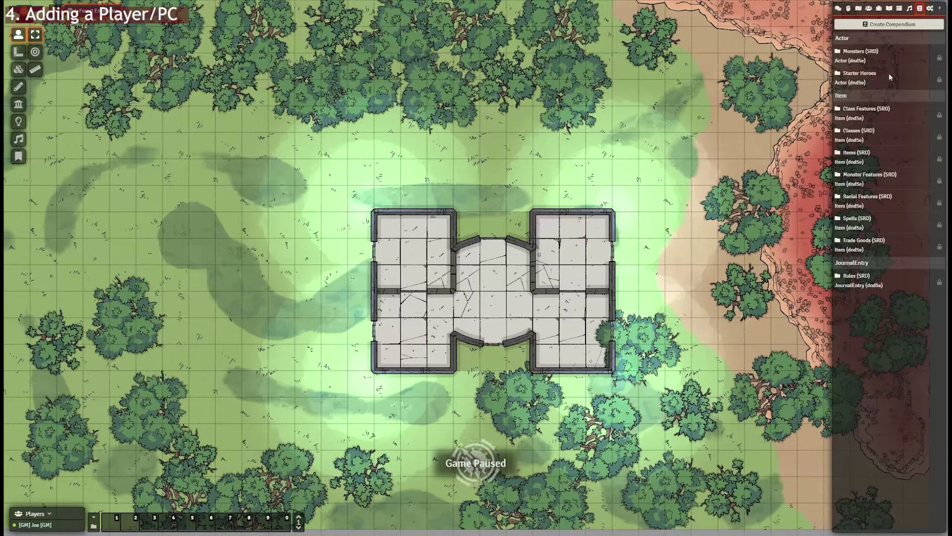
click(871, 76)
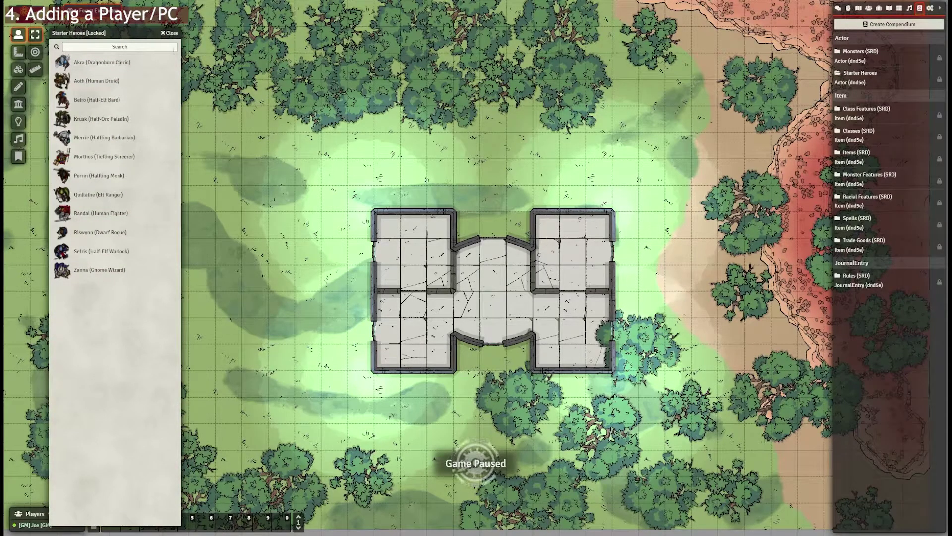
click(170, 33)
Create a new actor named Fodrick of type Player Character in the actors directory.
click(868, 8)
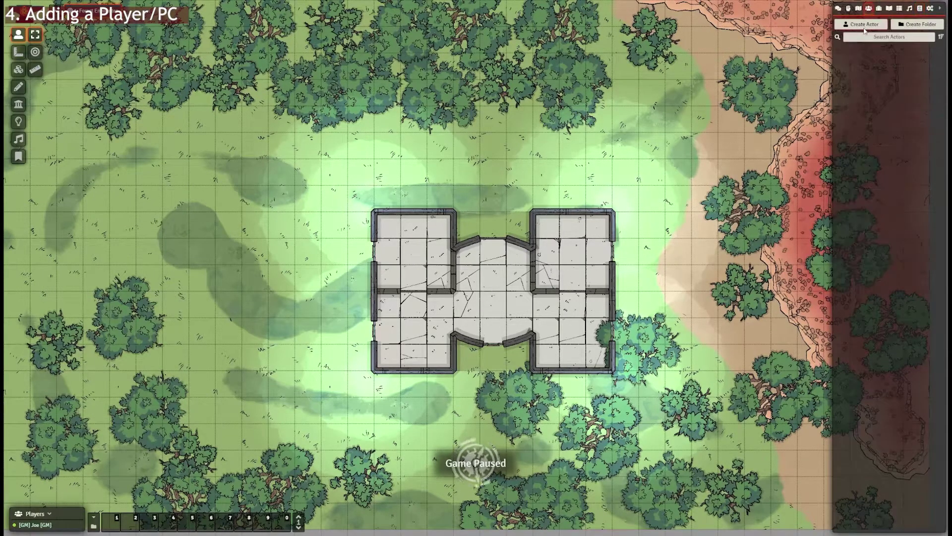
click(865, 25)
click(805, 38)
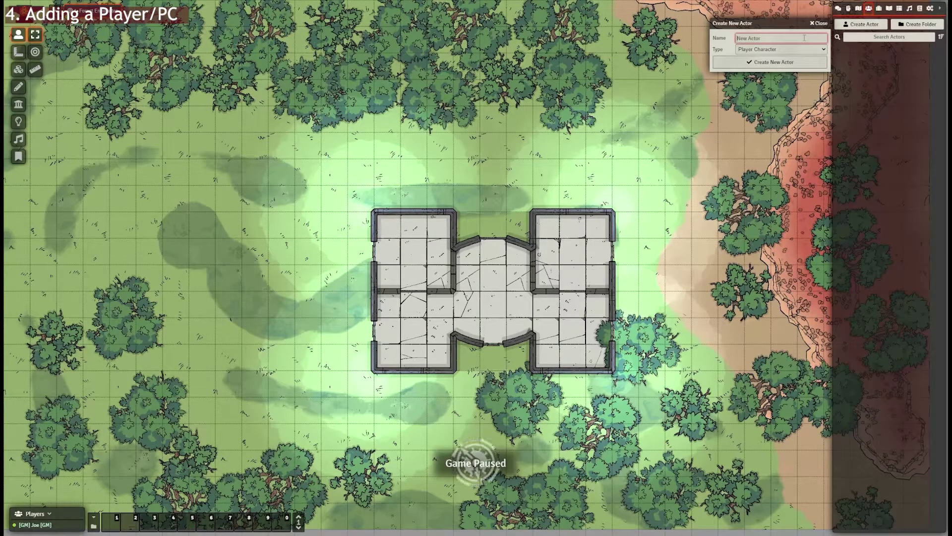
text(F)
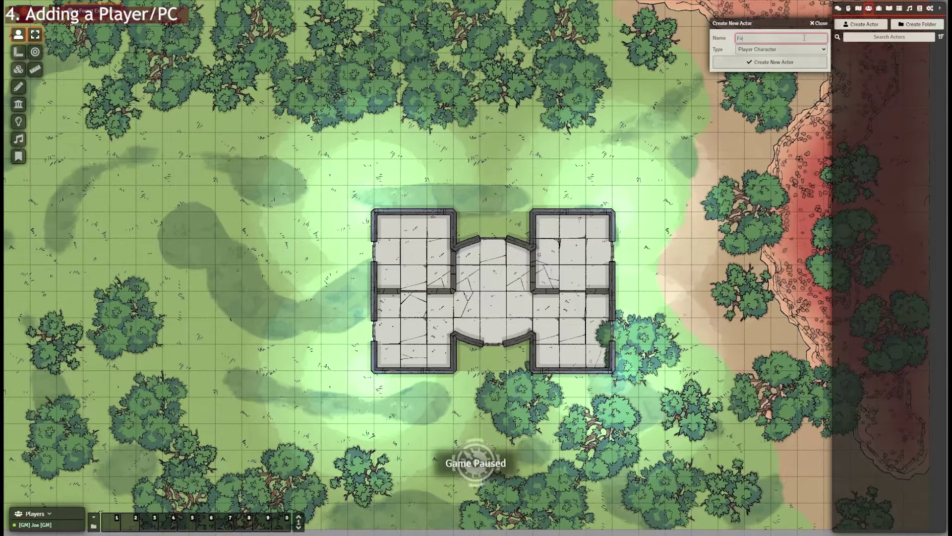
text(ou)
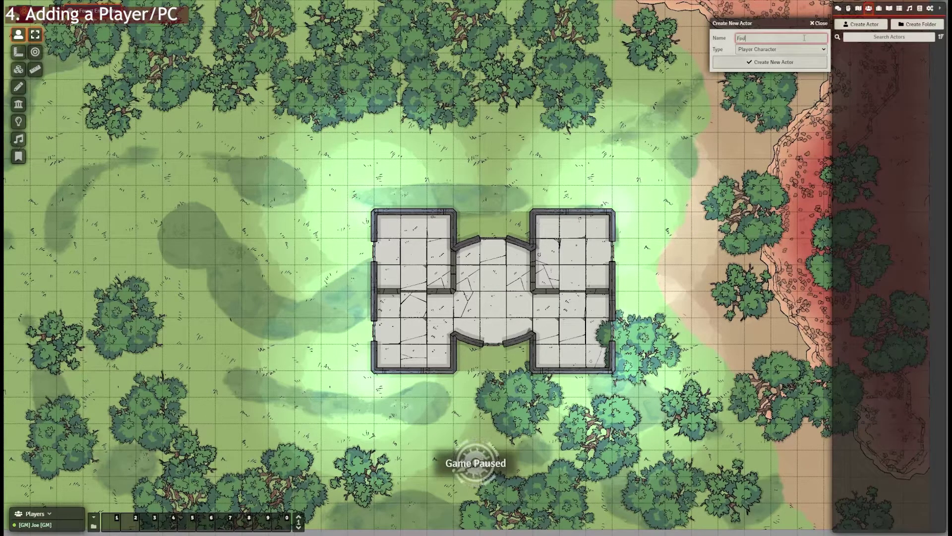
text(rick)
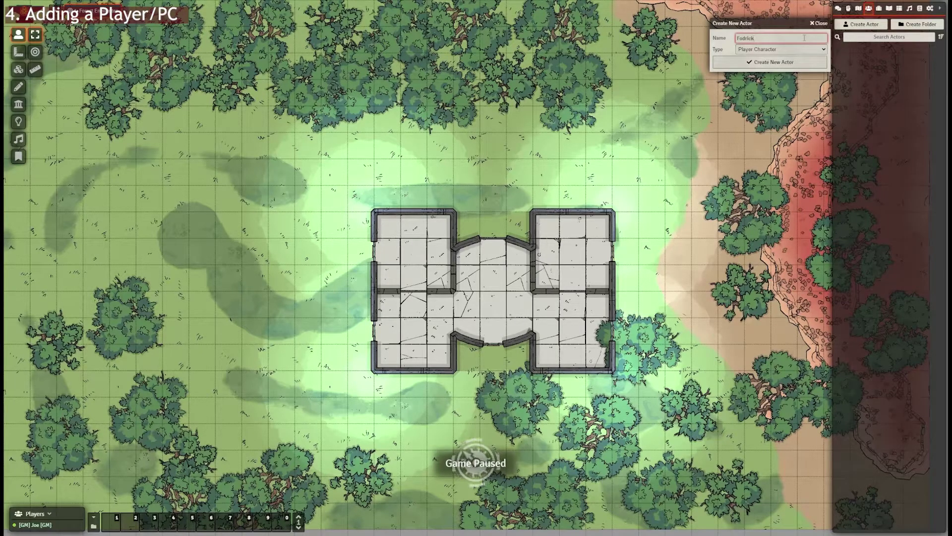
click(750, 65)
key(shift+Tab)
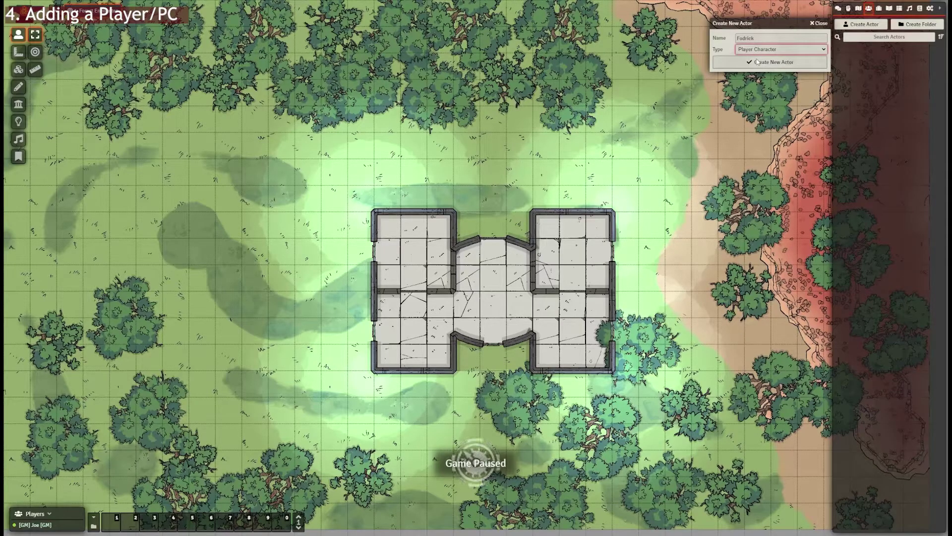
key(Return)
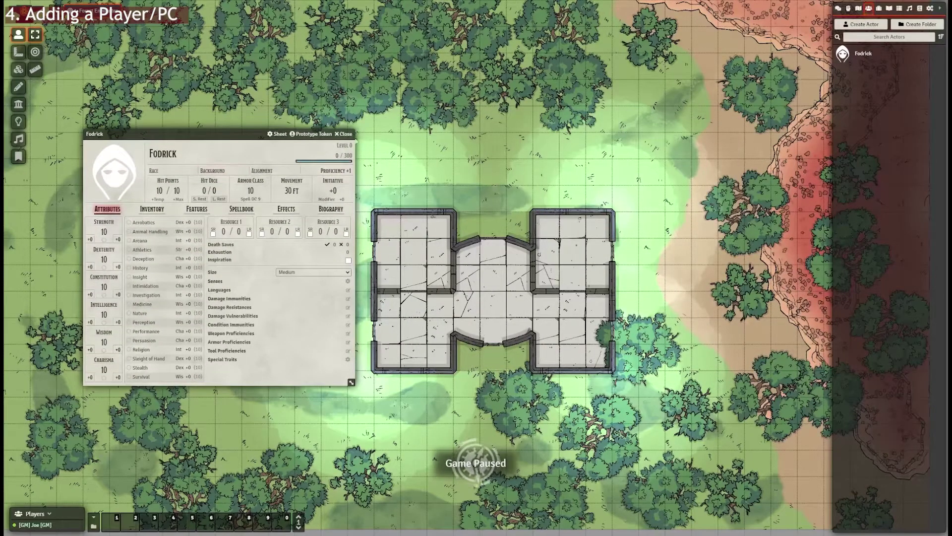
Set Fodrick's own sheet to Default 5e Character Sheet and save the sheet configuration.
click(276, 134)
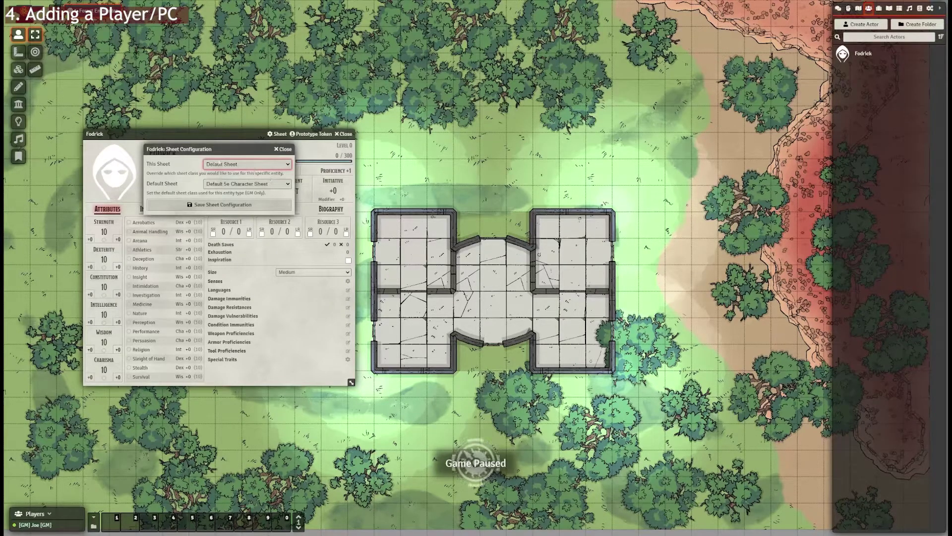
click(284, 149)
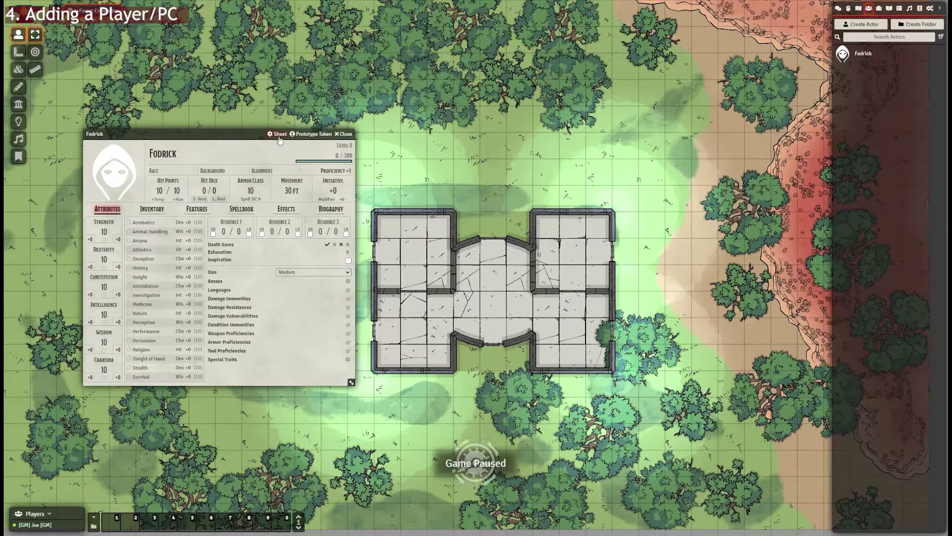
click(278, 135)
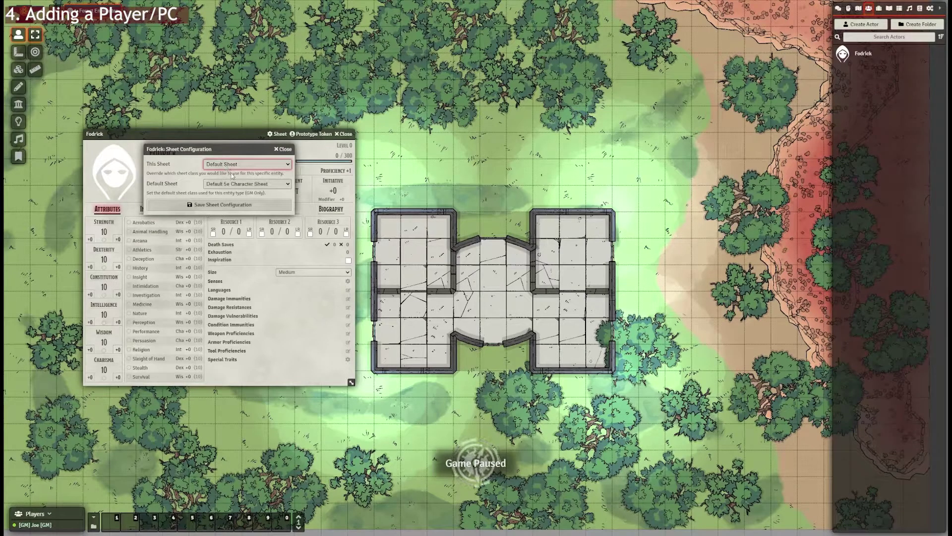
click(243, 182)
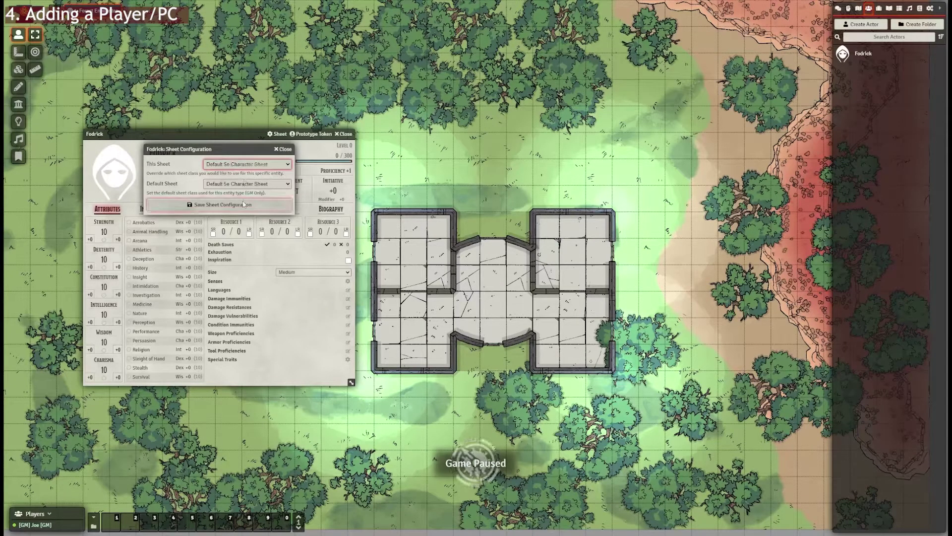
click(244, 205)
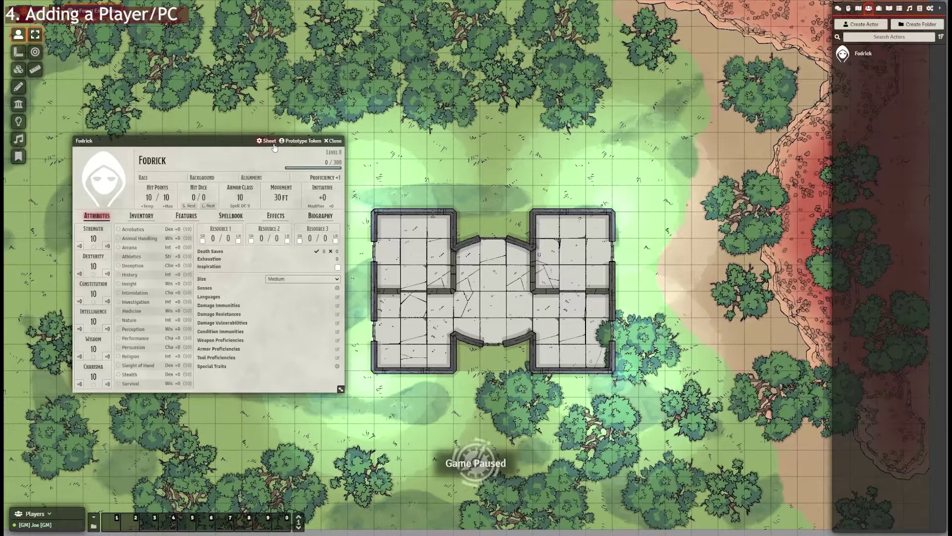
drag(226, 141, 212, 133)
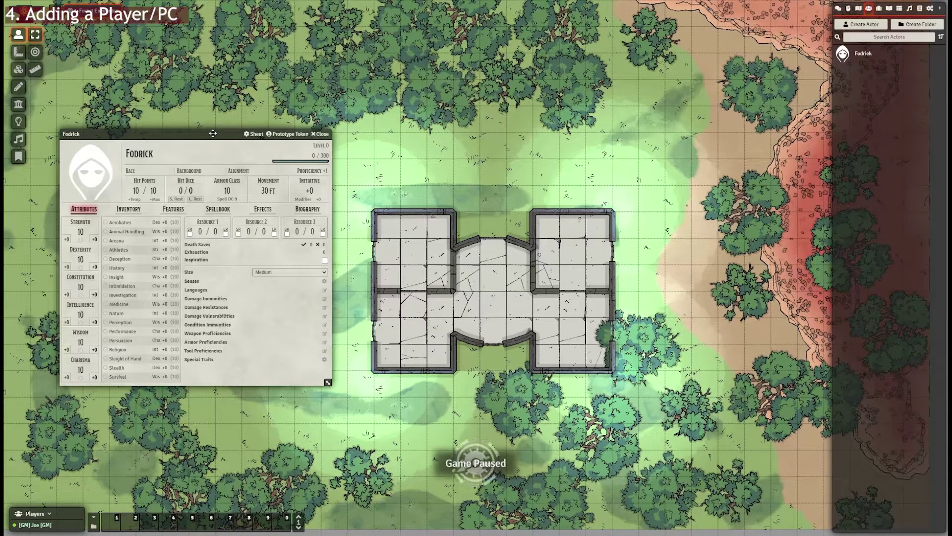
drag(213, 133, 221, 133)
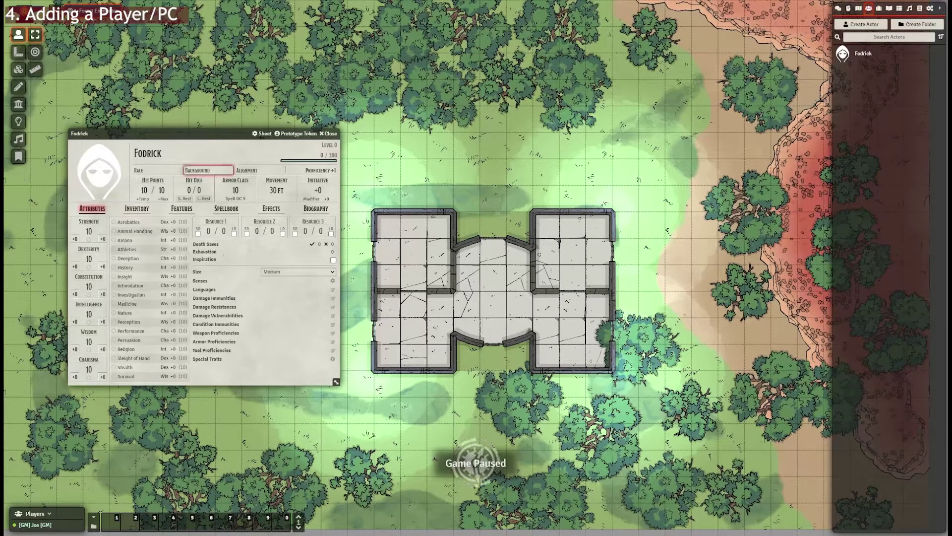
drag(169, 133, 182, 132)
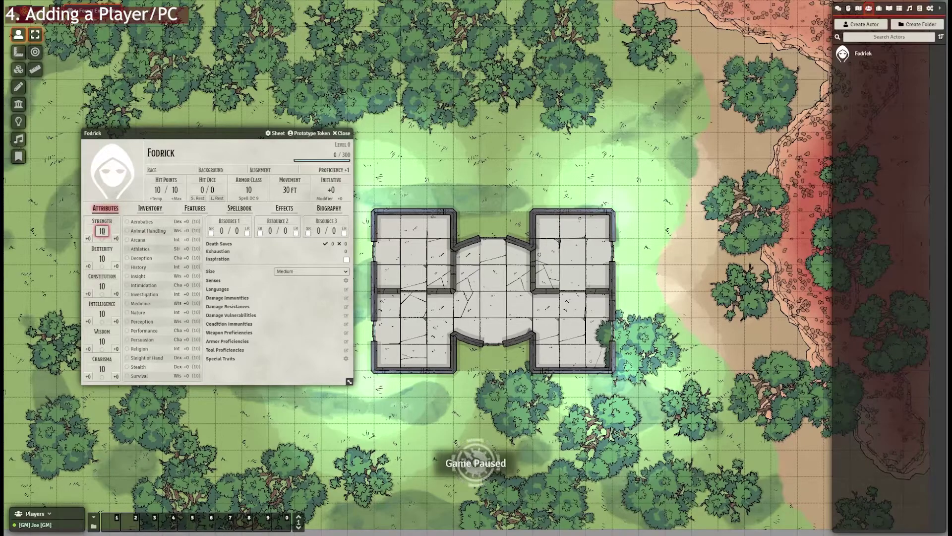
drag(160, 133, 159, 139)
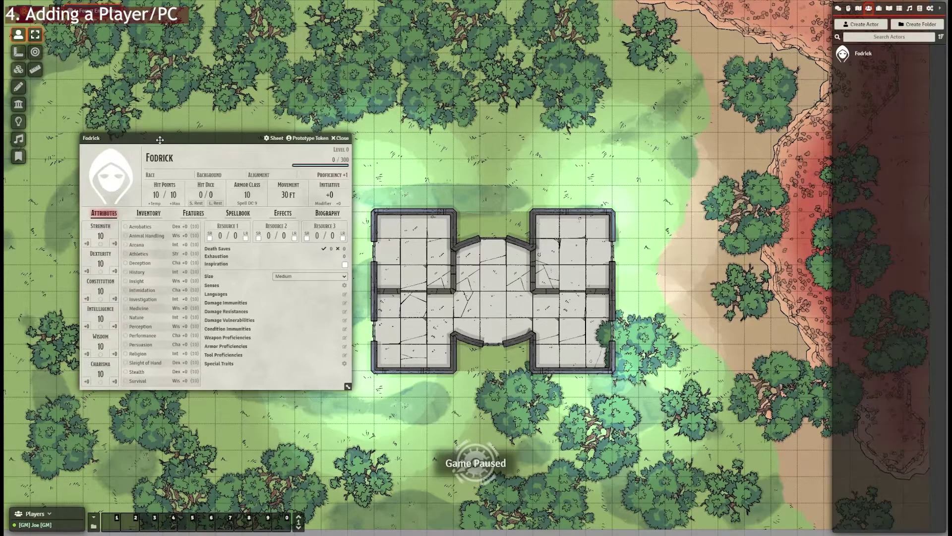
drag(246, 139, 258, 141)
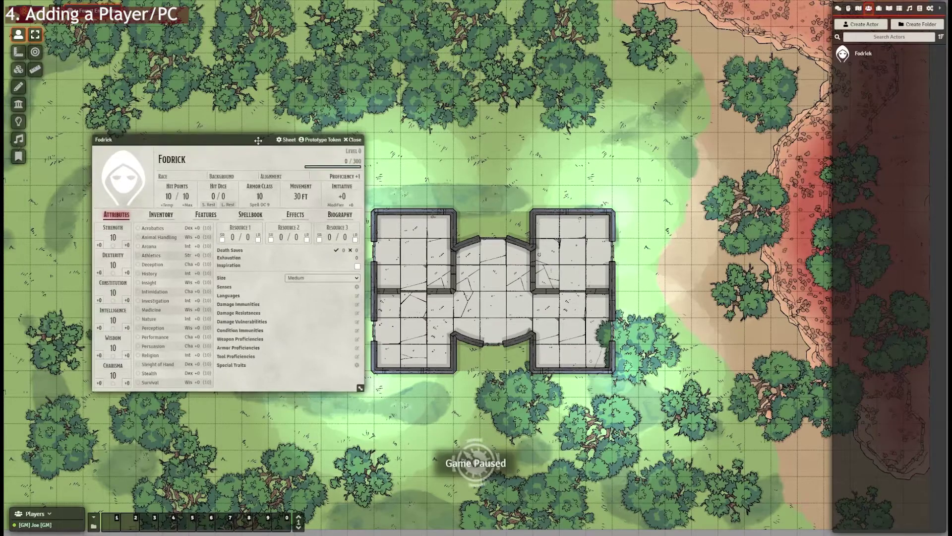
click(114, 238)
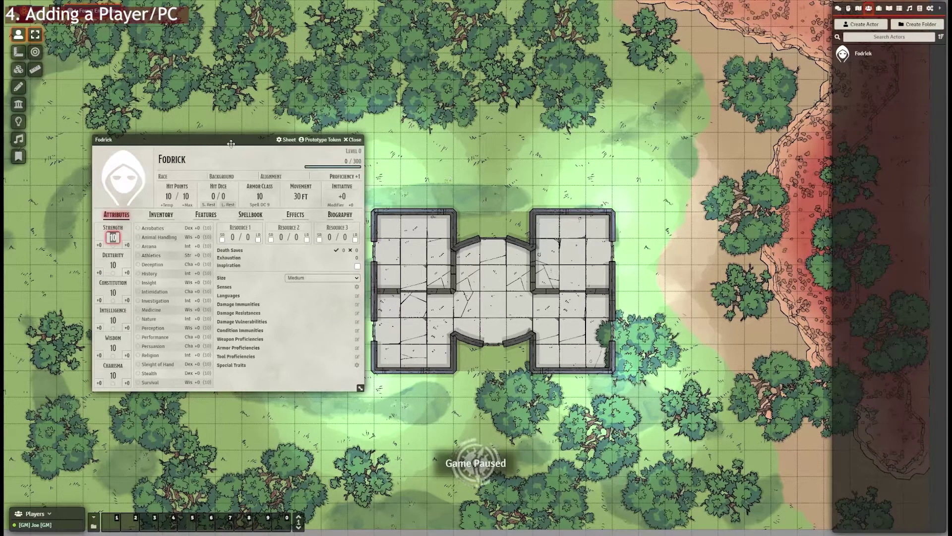
click(212, 156)
key(Return)
Add the Fighter class from the Classes (SRD) compendium to Fodrick's character sheet.
click(919, 8)
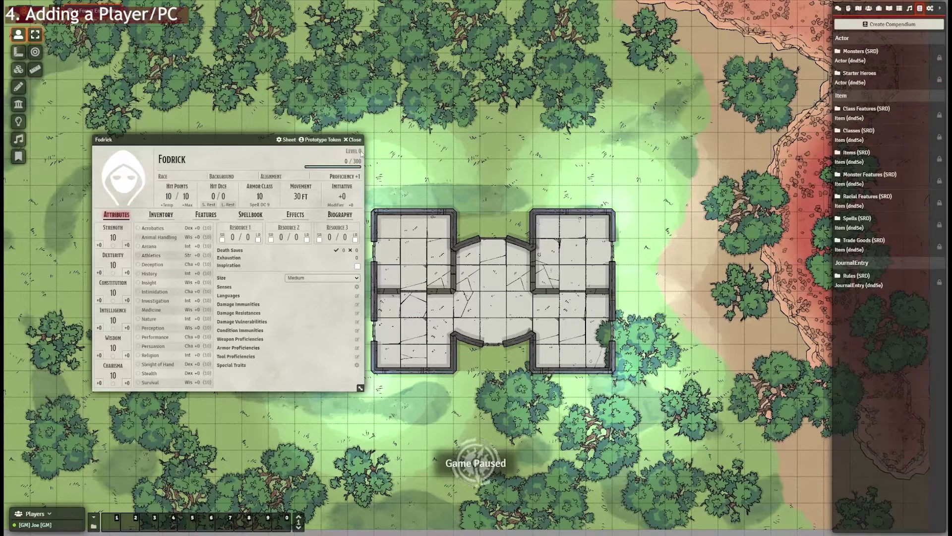
click(897, 136)
drag(262, 142, 373, 137)
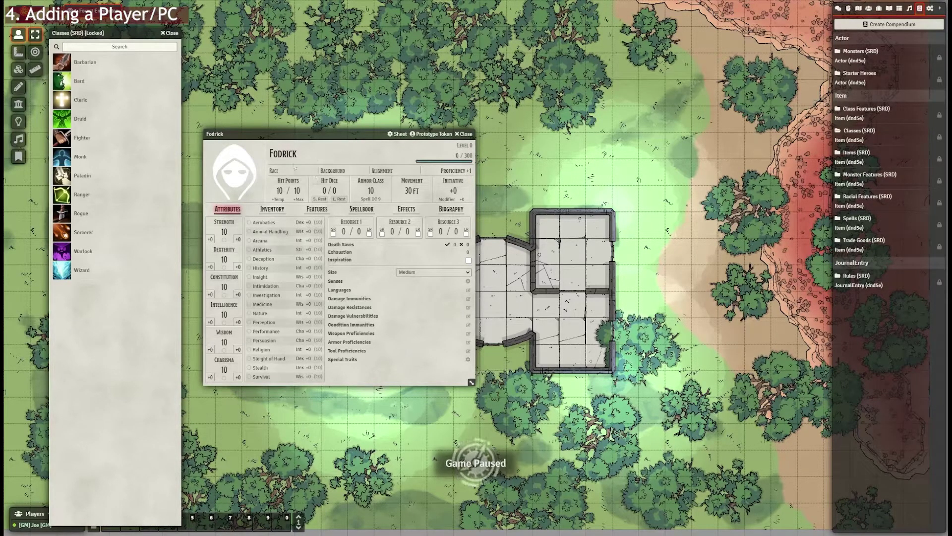
drag(299, 158, 303, 155)
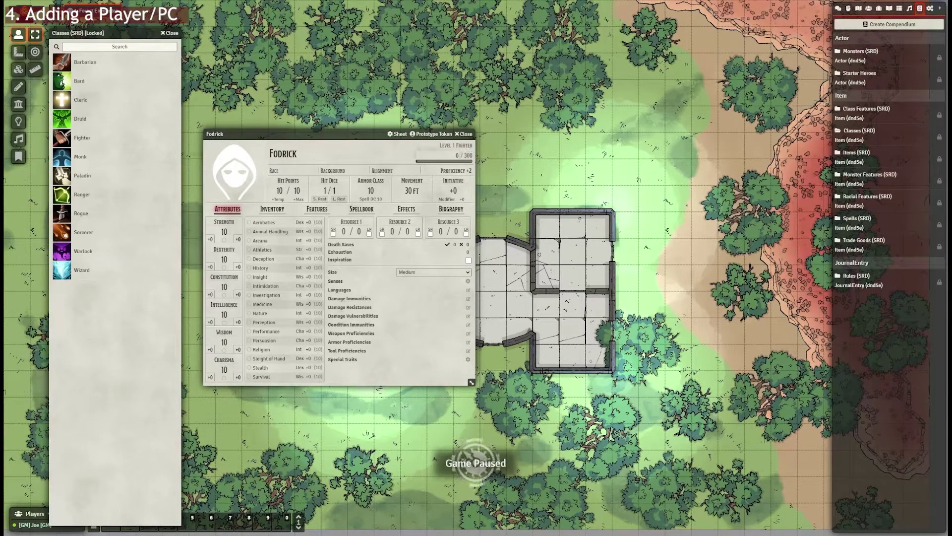
Examine the Fighter class description among Fodrick's features, including its hit points, proficiencies, equipment and advancement.
click(272, 209)
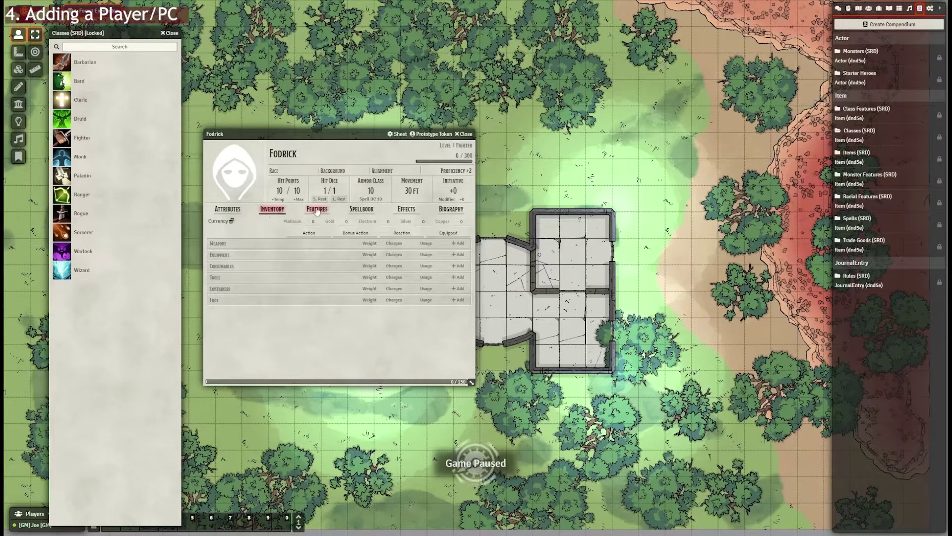
click(316, 210)
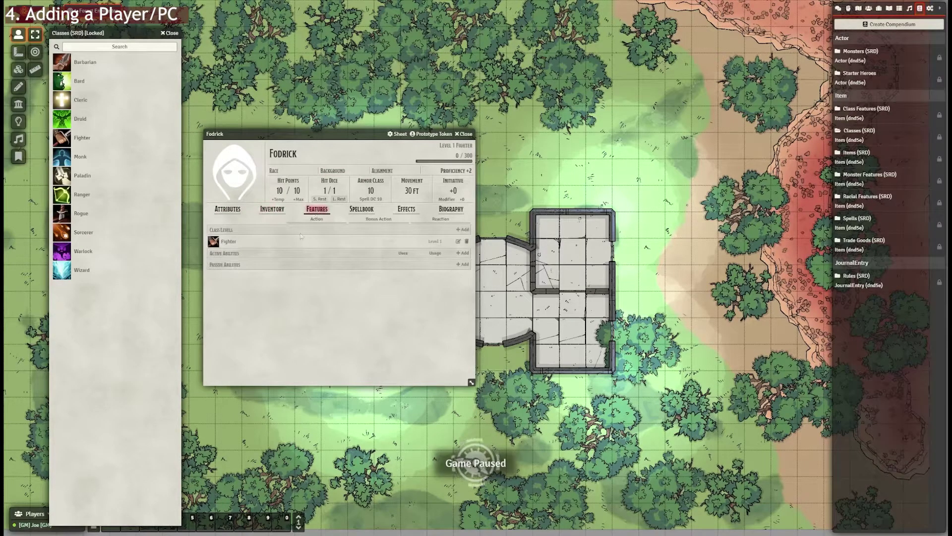
click(260, 243)
scroll(272, 282, down, 5)
scroll(272, 283, down, 4)
scroll(313, 314, up, 10)
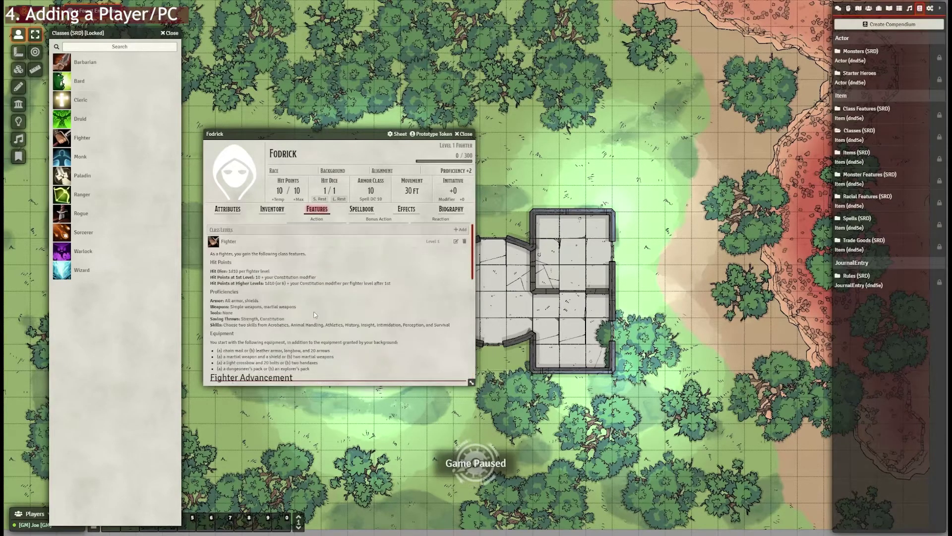
scroll(314, 314, down, 5)
scroll(314, 314, up, 8)
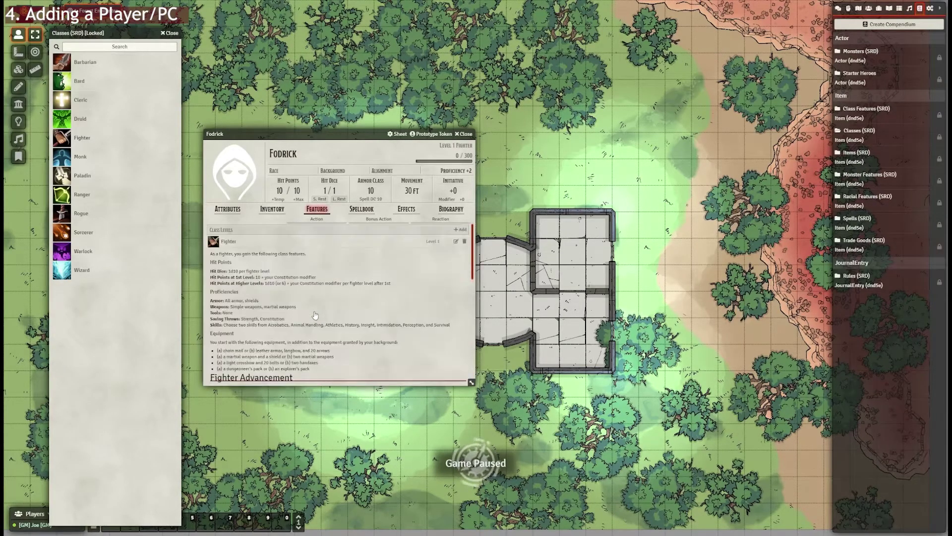
scroll(314, 315, down, 5)
scroll(315, 314, up, 5)
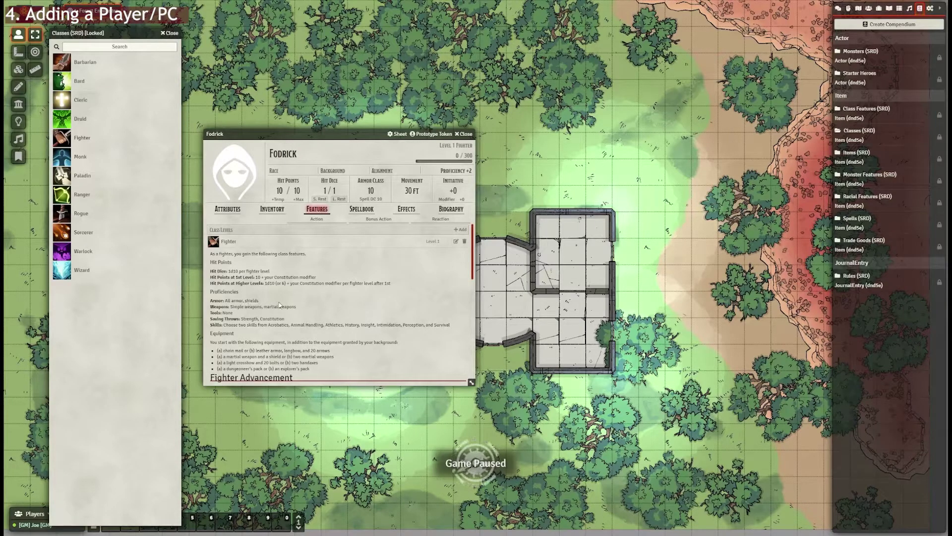
Mark Fodrick as proficient in Strength and Constitution saving throws.
click(236, 212)
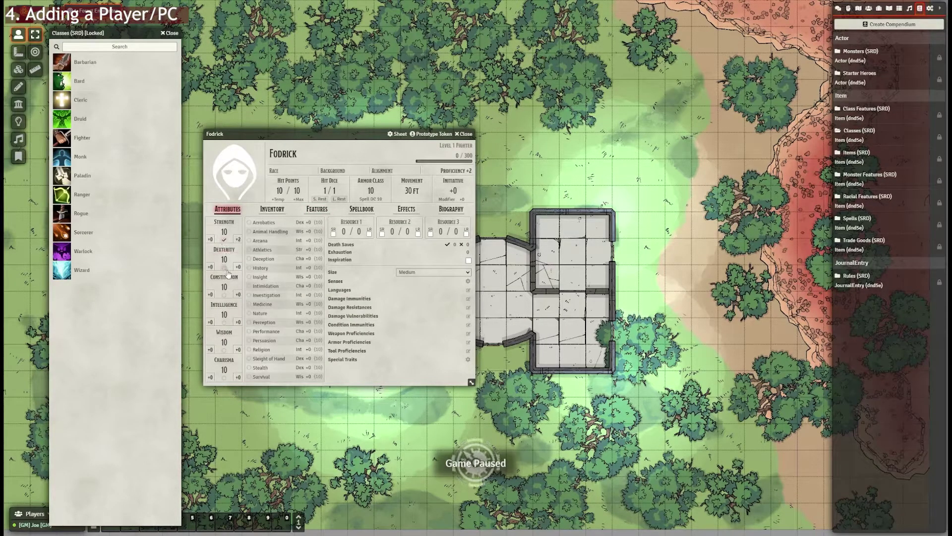
click(225, 294)
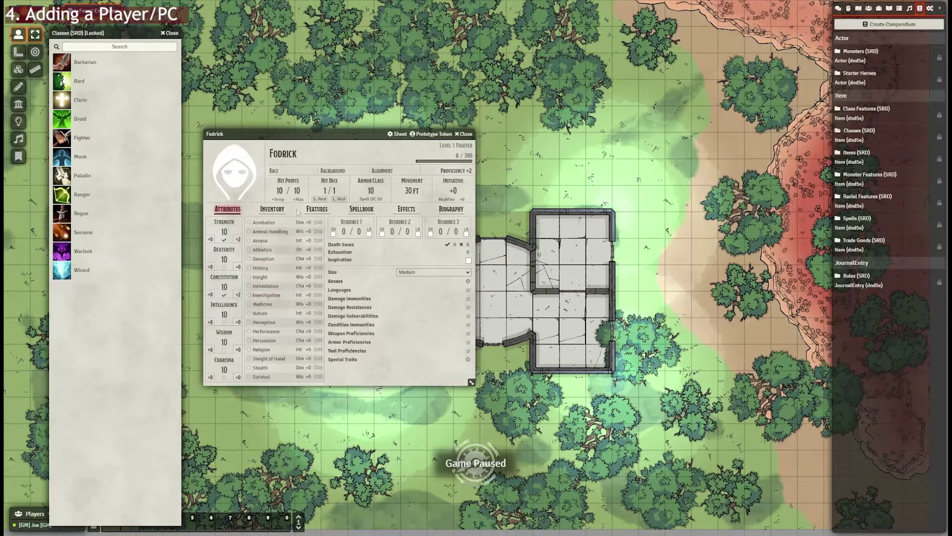
Review the inventory, features, spellbook, effects and biography sections of Fodrick's character sheet.
click(272, 208)
click(317, 209)
click(354, 212)
click(316, 211)
click(407, 210)
click(451, 209)
click(407, 209)
click(317, 208)
click(272, 209)
click(229, 210)
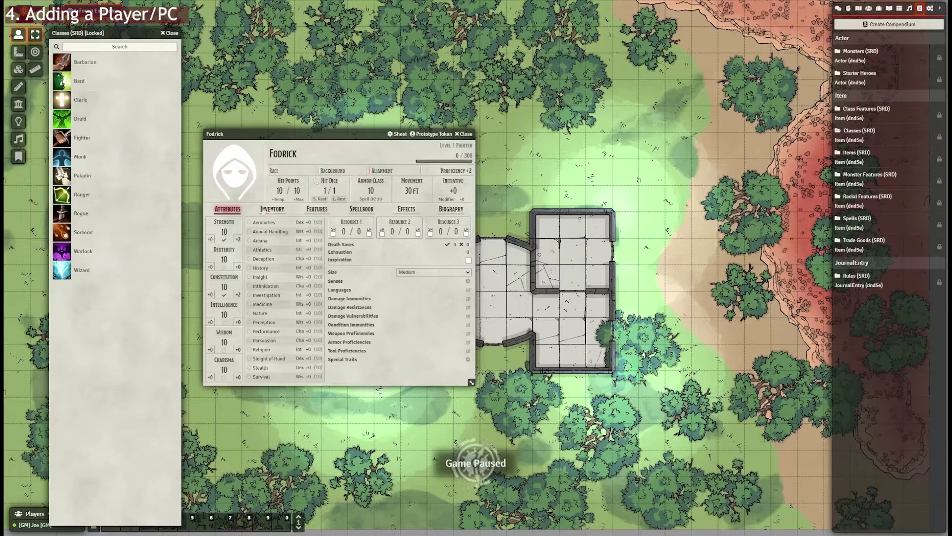
Add a second Fighter level to Fodrick from the Classes (SRD) compendium and check the features on the sheet.
click(317, 209)
click(233, 243)
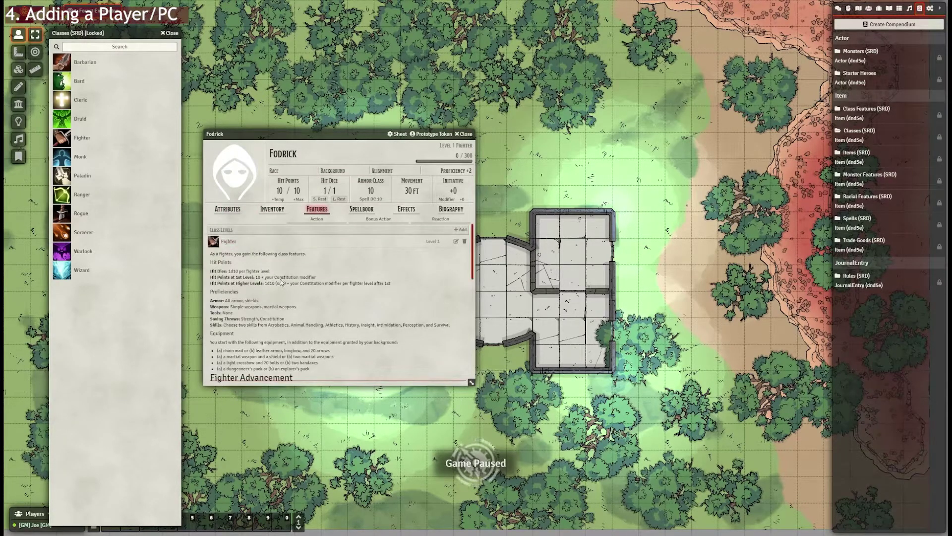
click(227, 209)
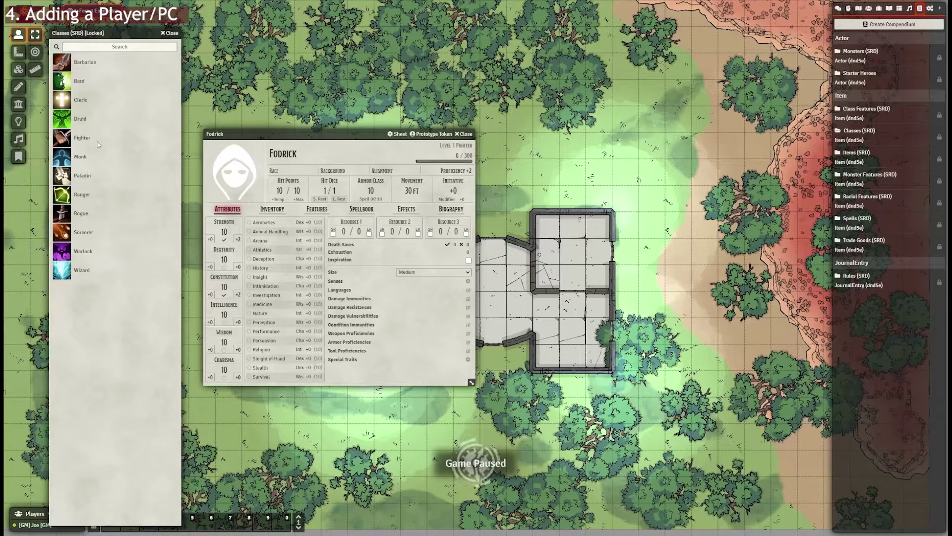
drag(91, 159, 307, 154)
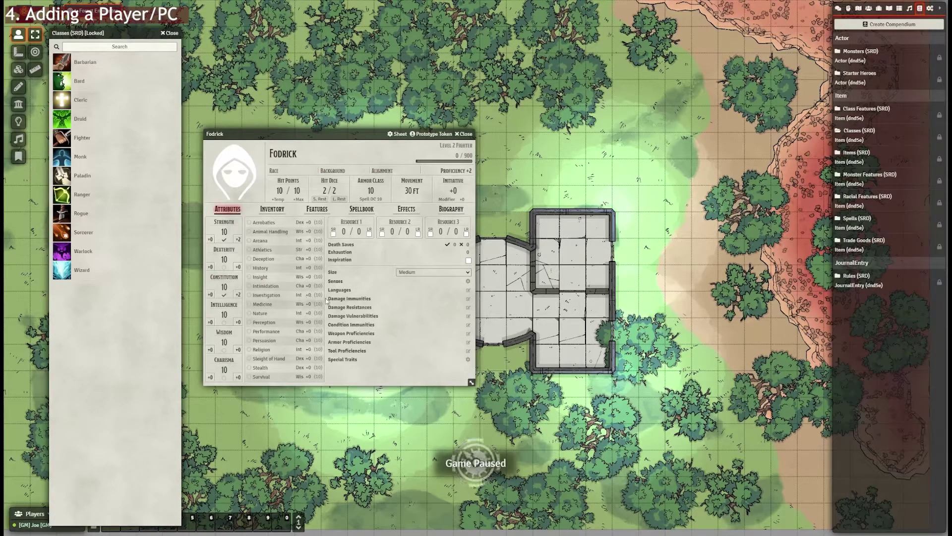
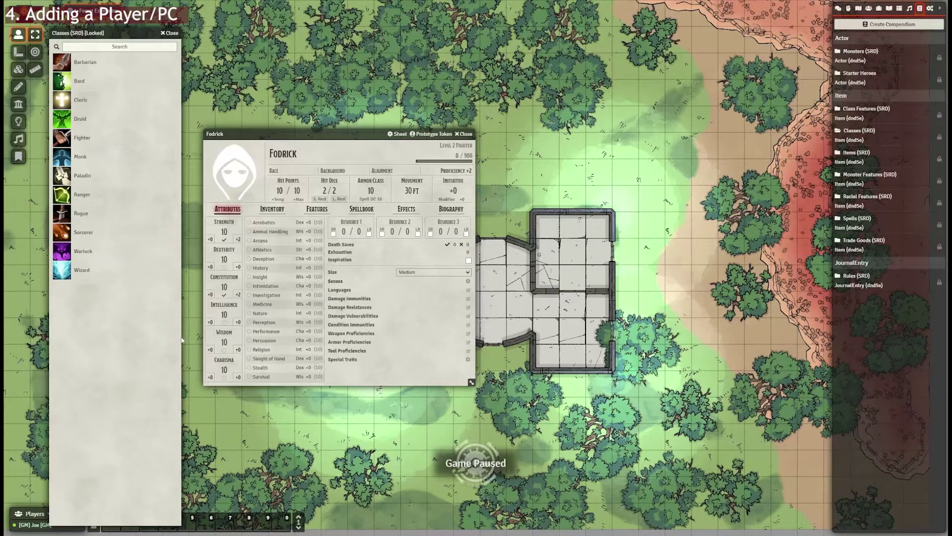
click(317, 208)
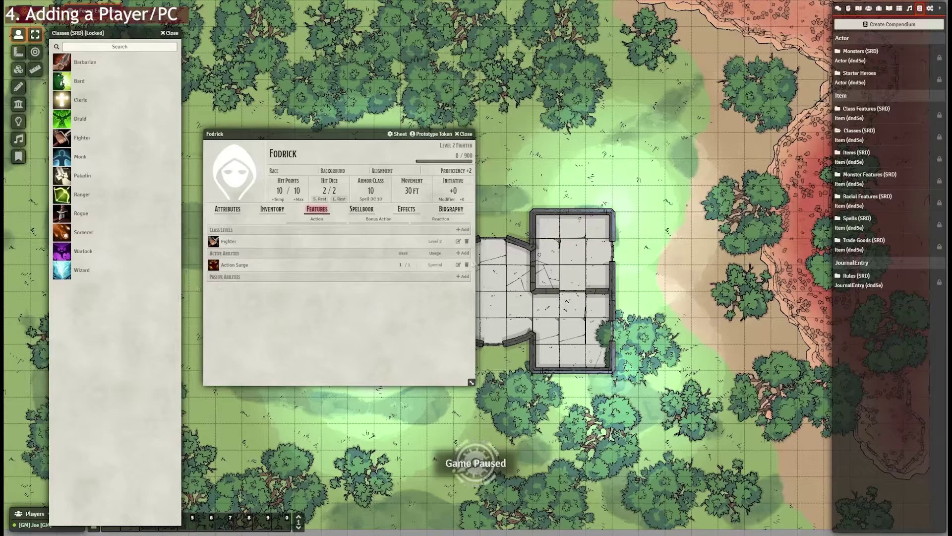
click(228, 209)
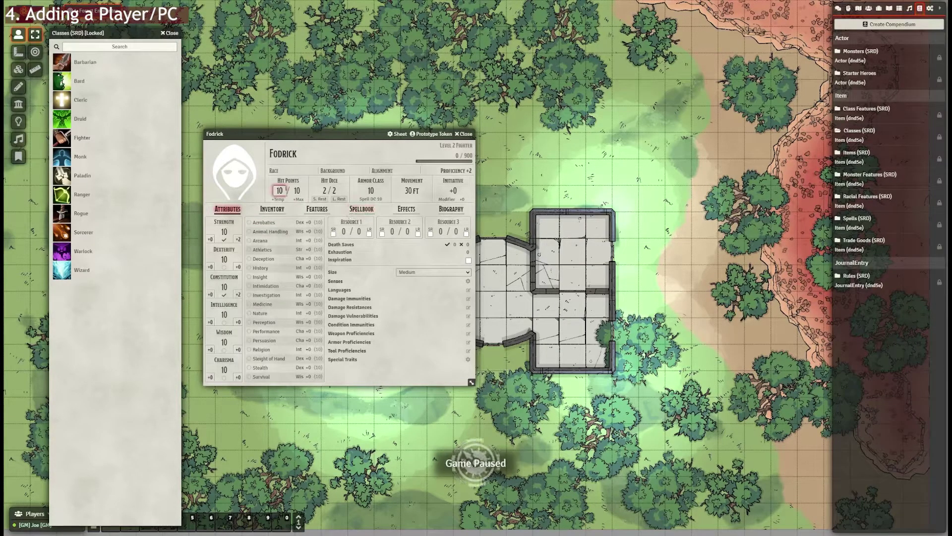
Set Fodrick's maximum and current hit points to 16.
click(279, 191)
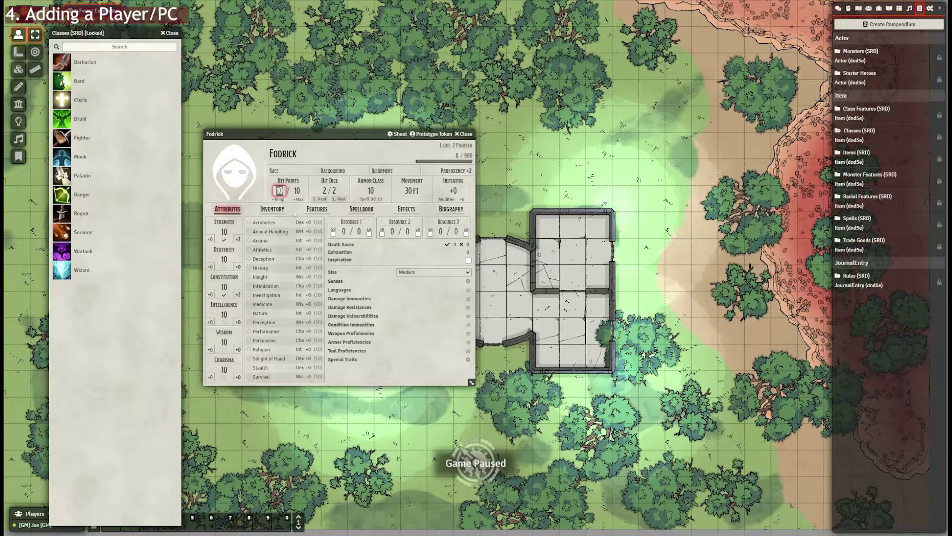
click(296, 190)
text(16)
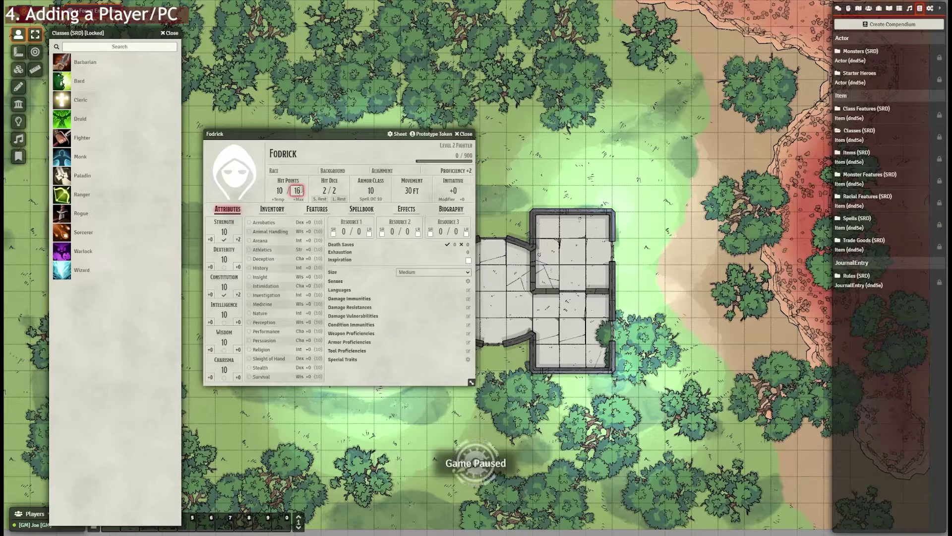
key(shift+Tab)
text(16)
click(327, 170)
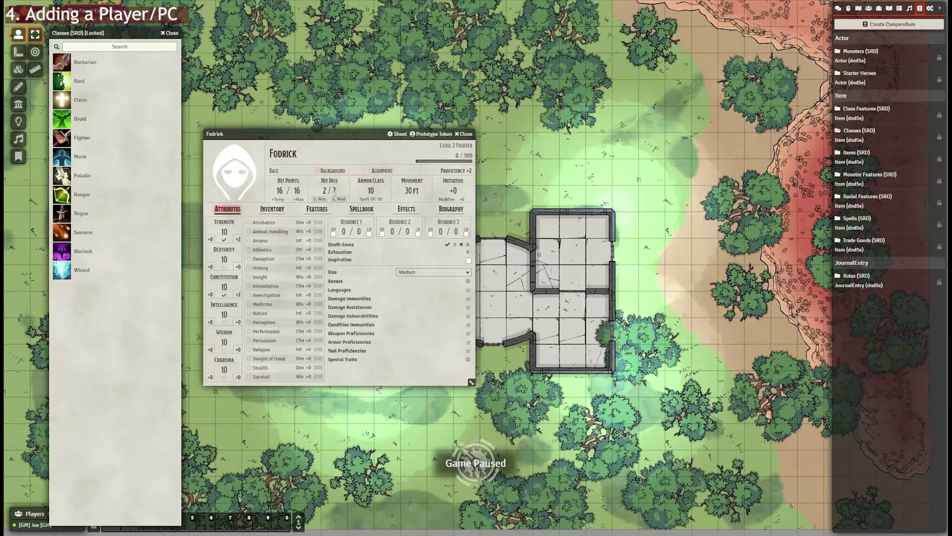
Set Fodrick's Strength score to 15 and Dexterity score to 14.
drag(339, 136, 325, 141)
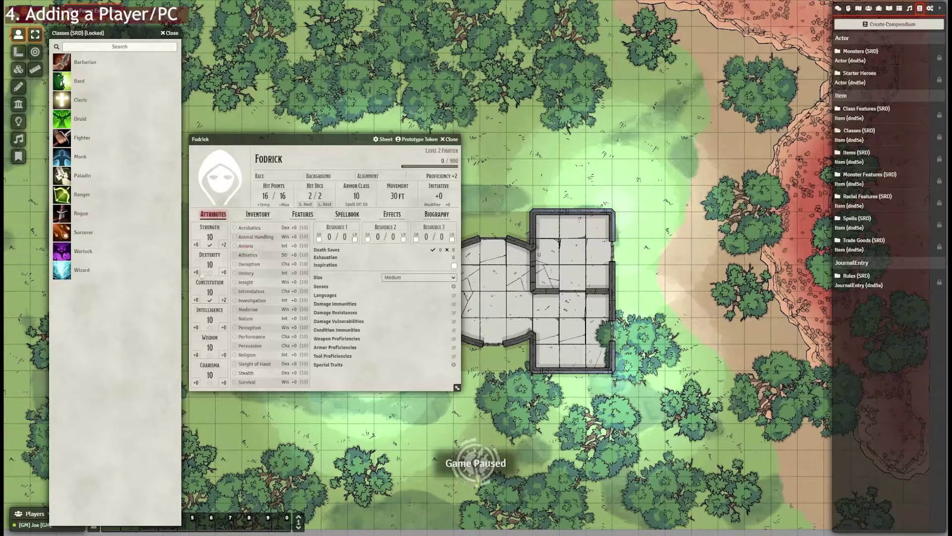
click(210, 237)
double_click(205, 234)
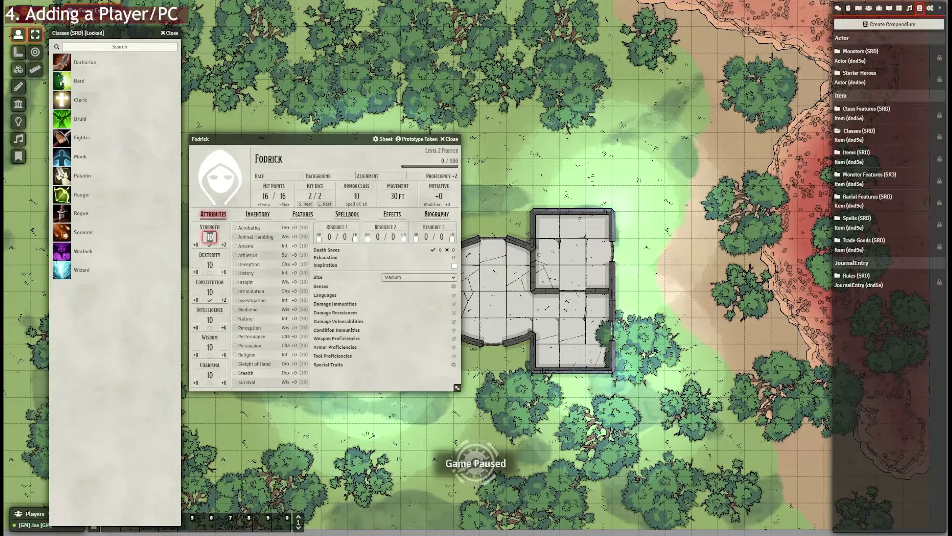
key(Return)
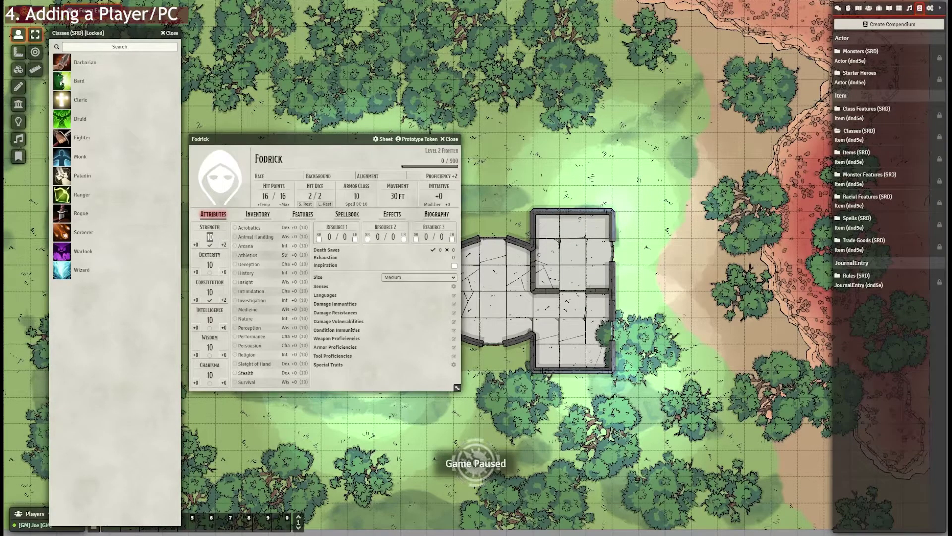
click(209, 292)
click(209, 237)
text(15)
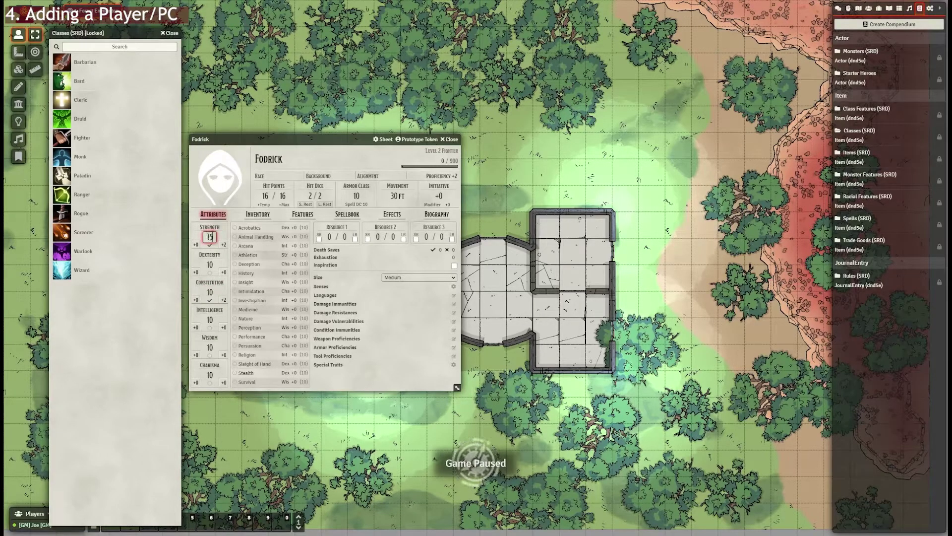
click(210, 264)
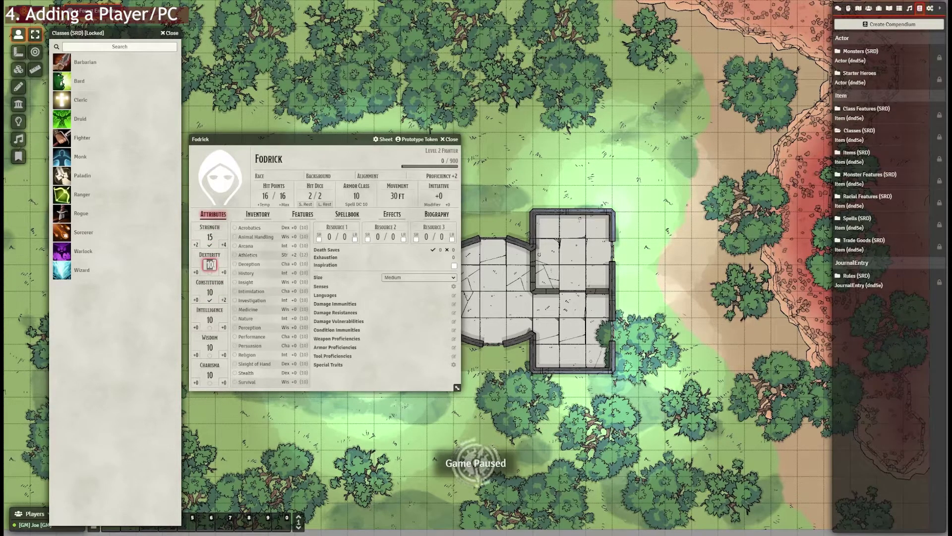
text(14)
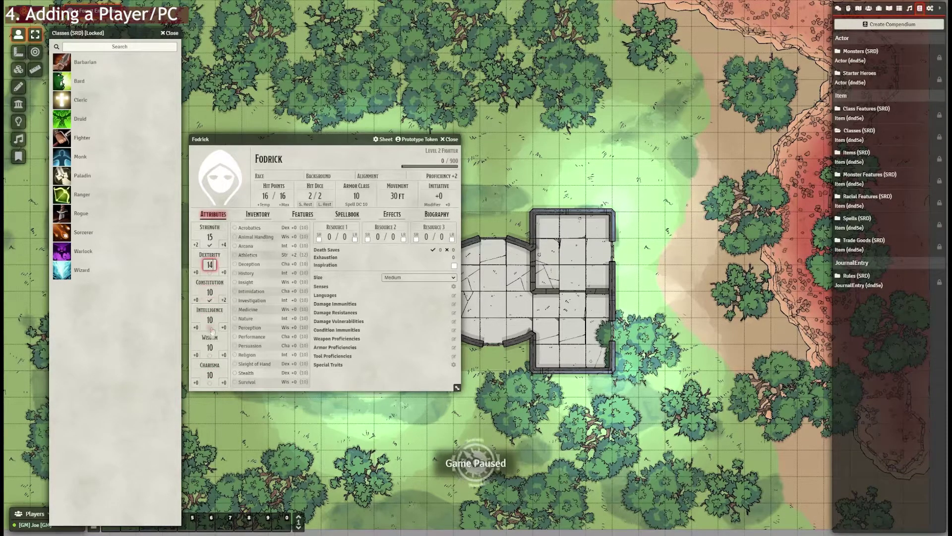
Set Fodrick's Constitution score to 14 and change the Dexterity score to 13.
click(215, 289)
click(211, 292)
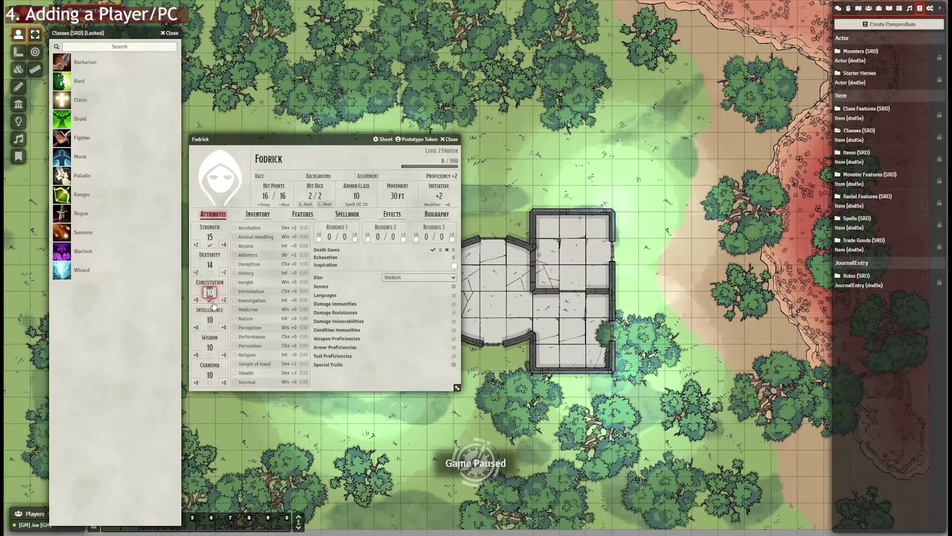
text(14)
click(208, 264)
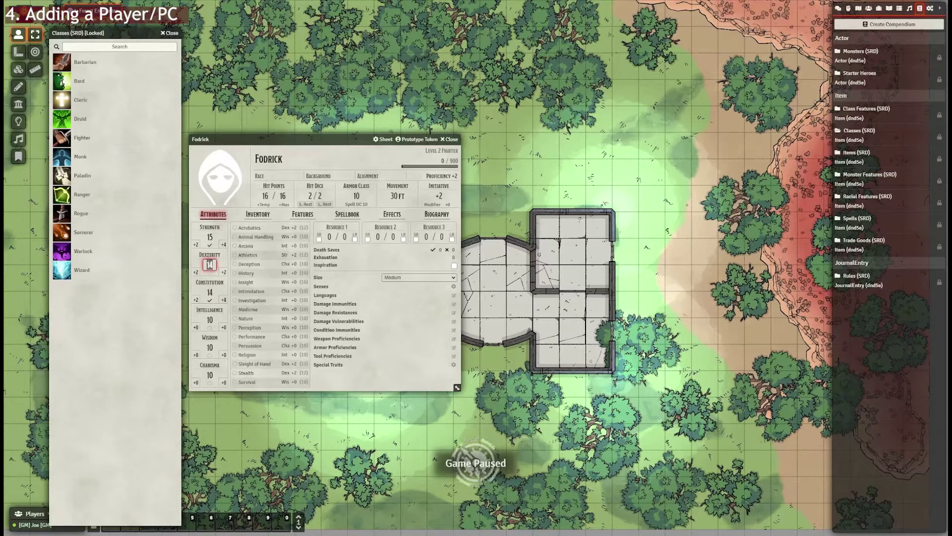
text(13)
Set Fodrick's Charisma score to 12 and Wisdom score to 11.
click(210, 320)
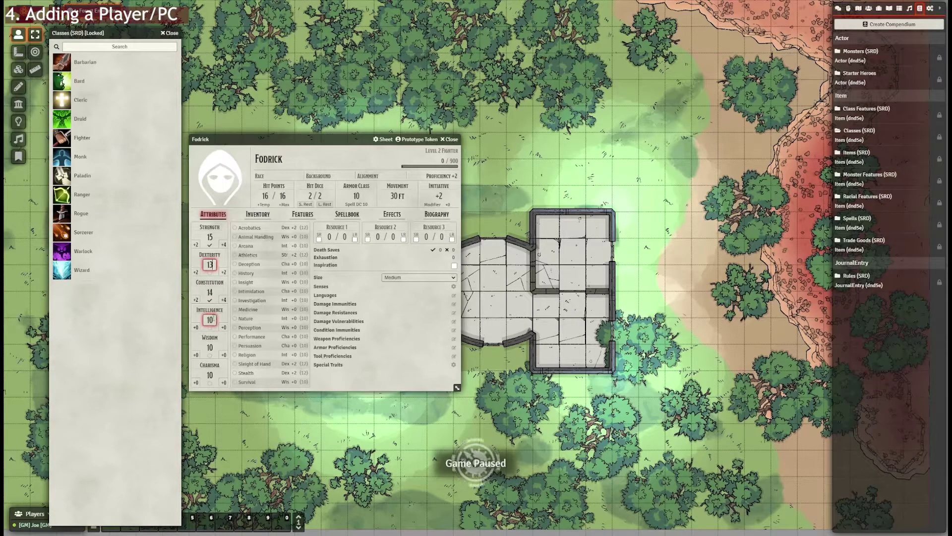
click(209, 347)
click(209, 374)
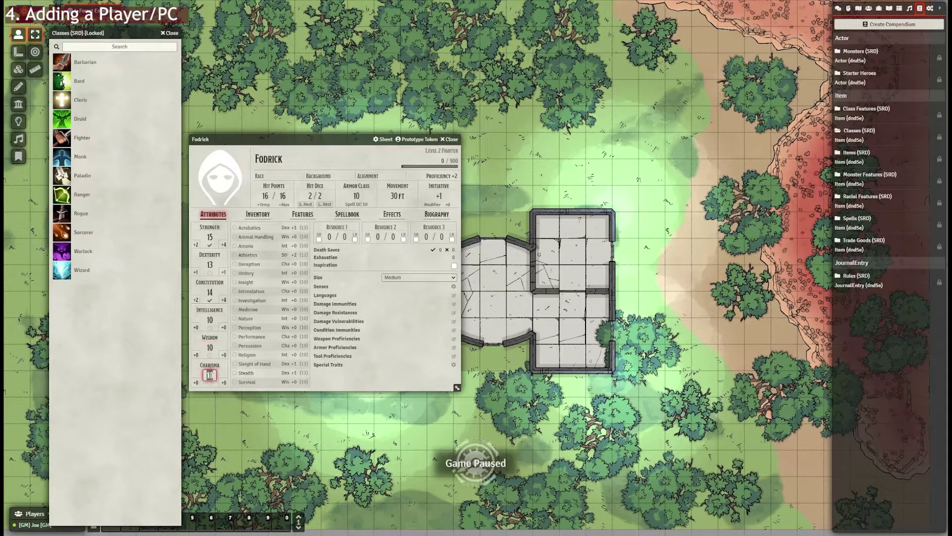
text(12)
click(212, 345)
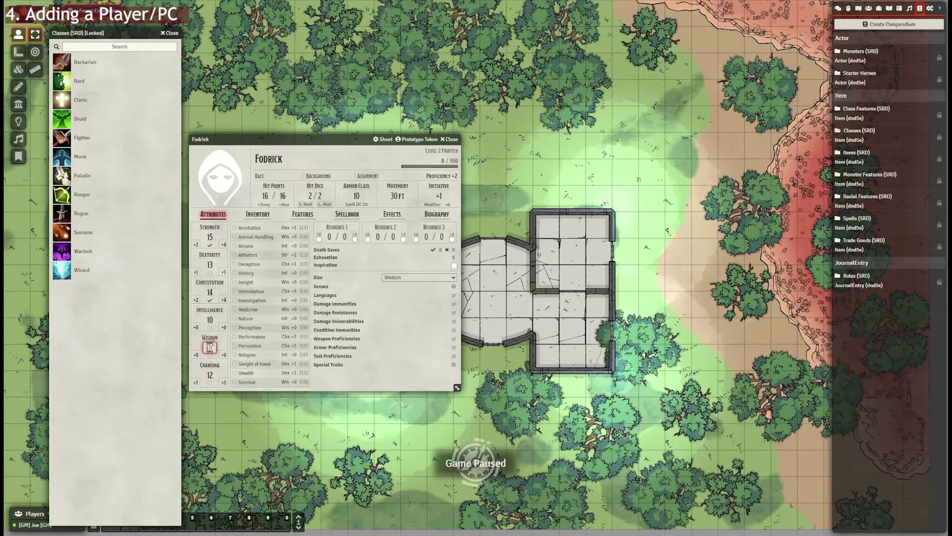
text(11)
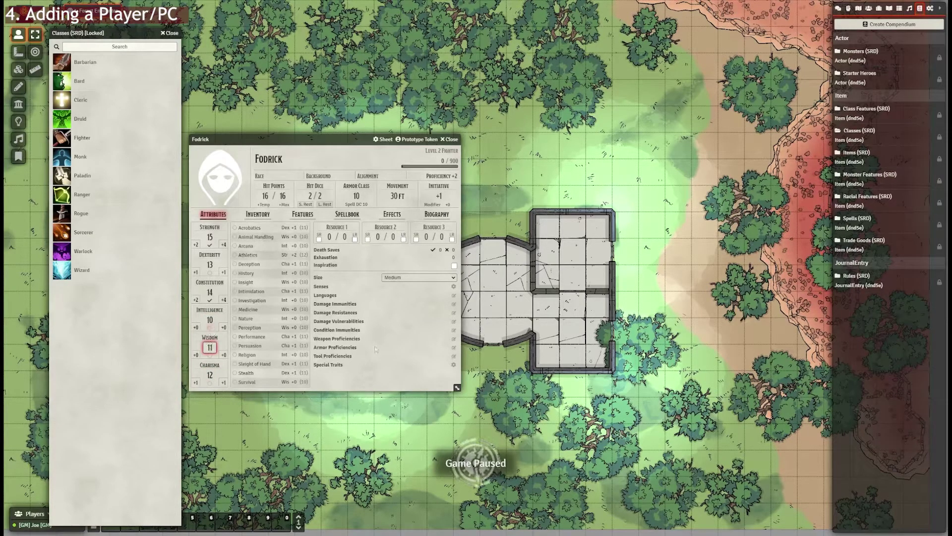
click(298, 158)
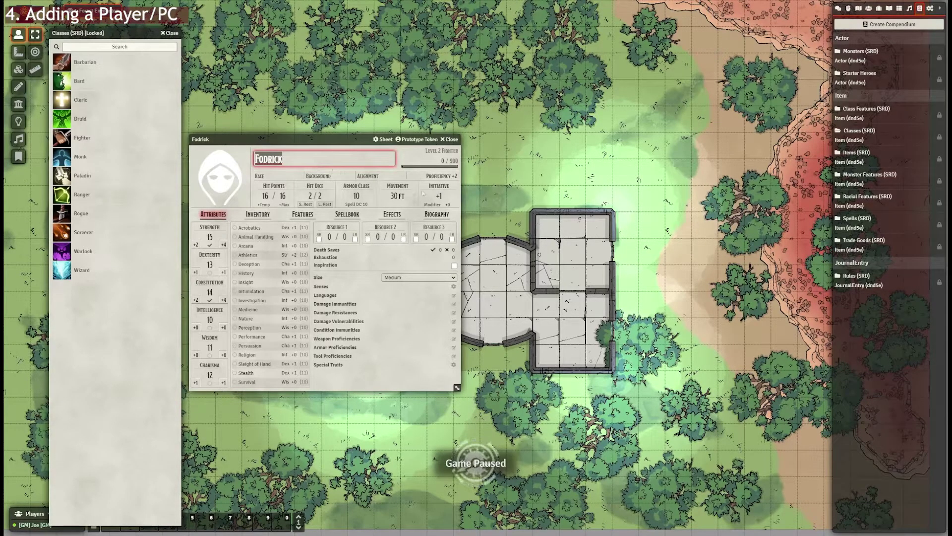
Examine the Fighting Style feature and its Fighter options, linked from the Fighter Advancement table in Fodrick's class description.
click(297, 214)
click(214, 246)
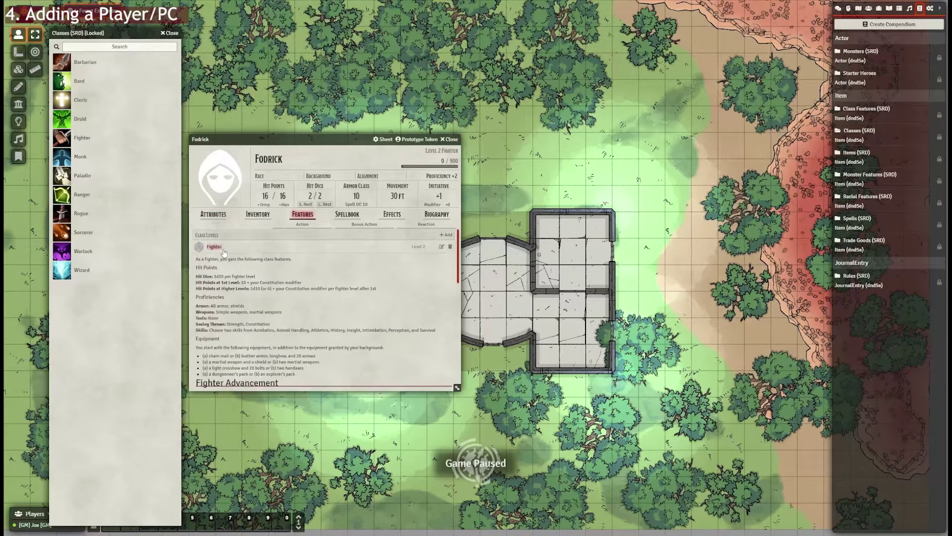
scroll(262, 276, down, 3)
scroll(269, 294, down, 1)
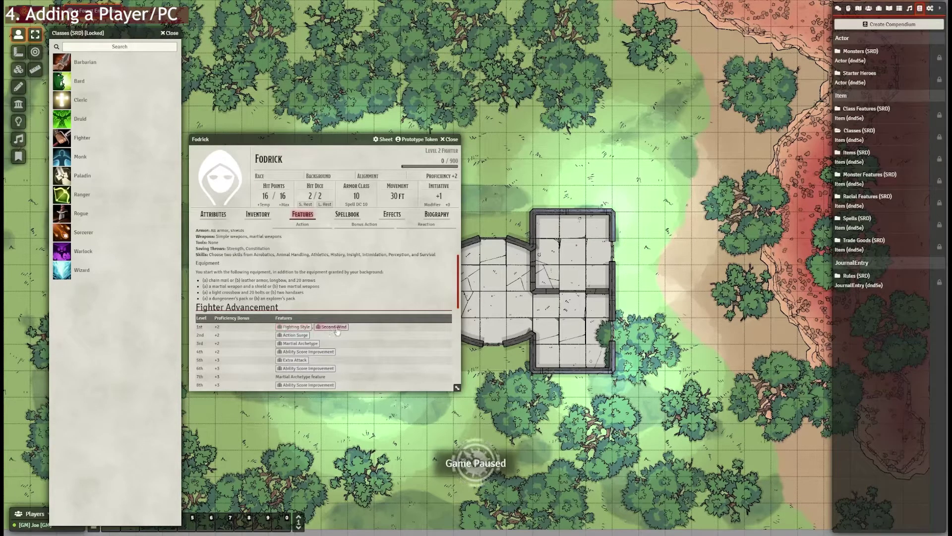
click(306, 327)
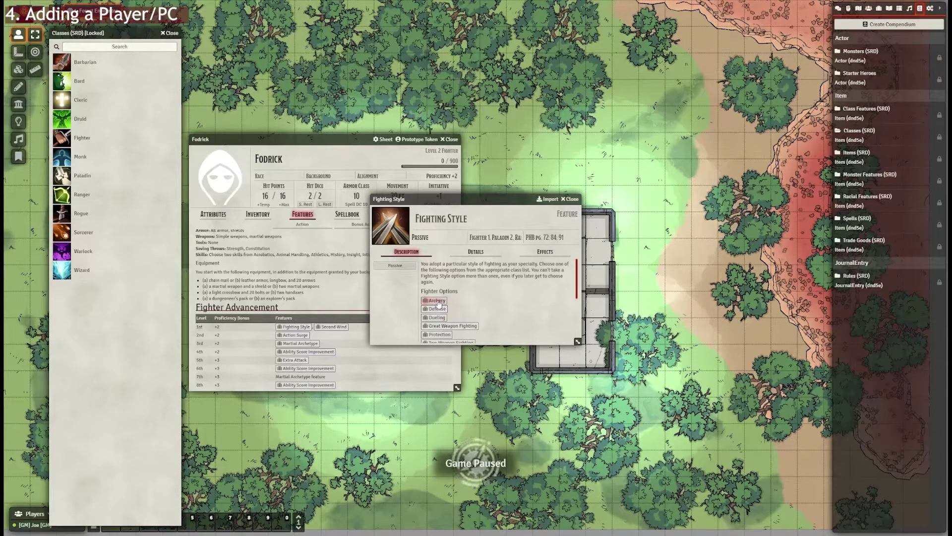
scroll(439, 304, down, 3)
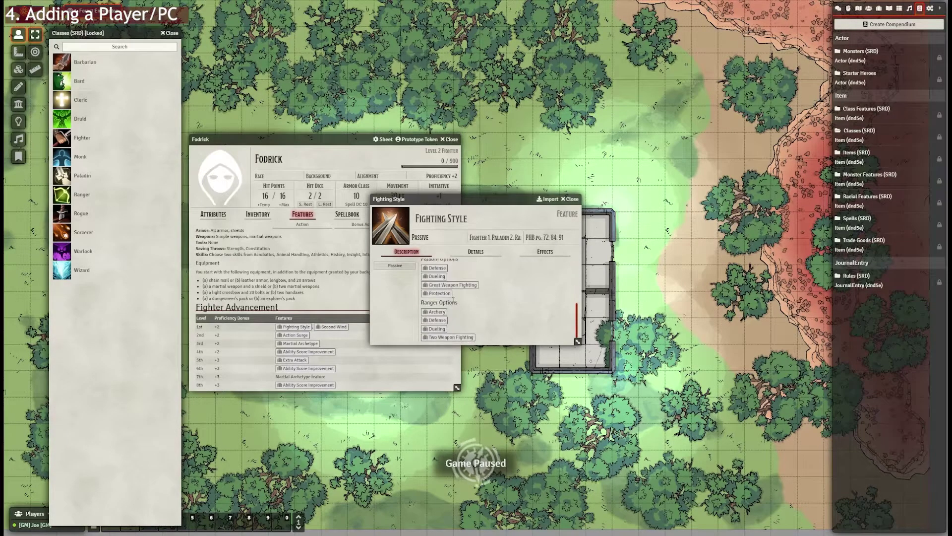
scroll(455, 301, up, 3)
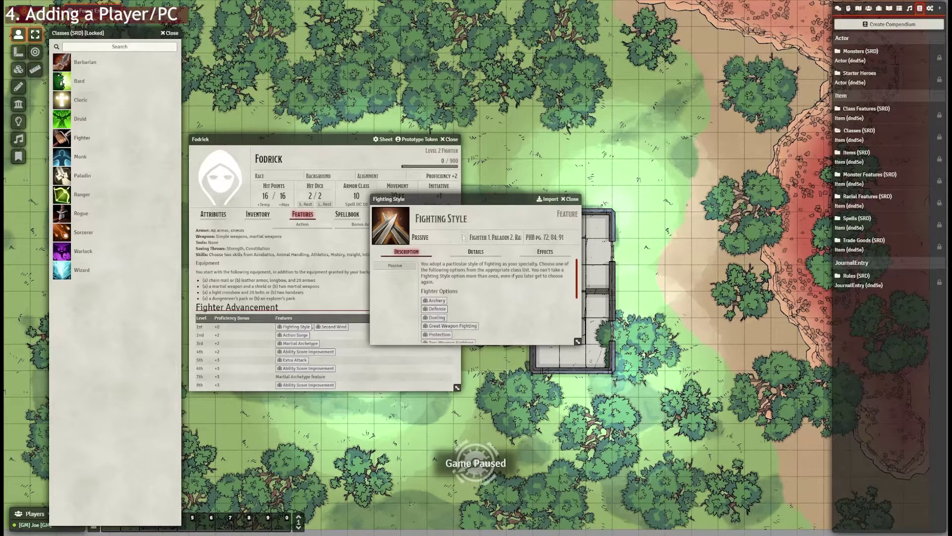
click(574, 201)
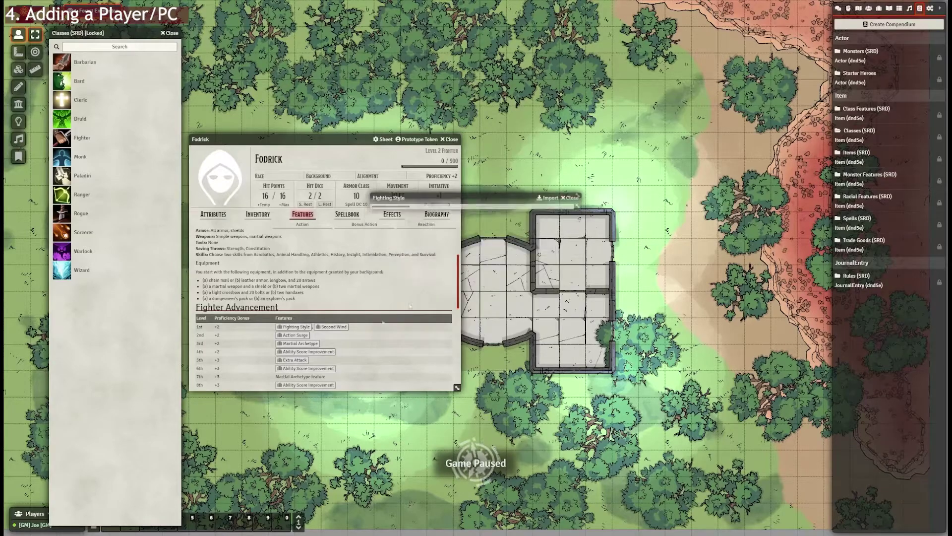
Examine the Second Wind feature beside Fodrick's sheet and compare it with the features listed there and the Fighter Advancement table.
click(331, 329)
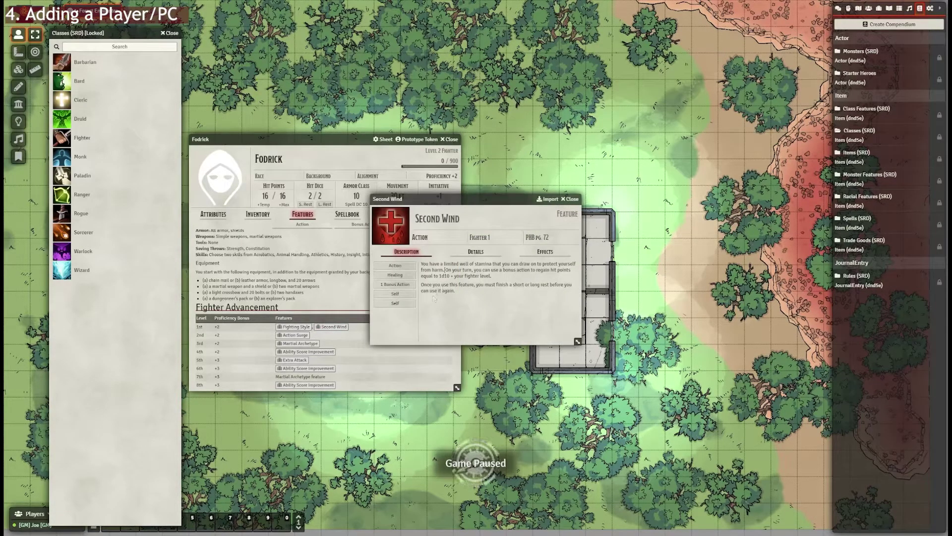
drag(433, 199, 548, 182)
click(389, 215)
click(302, 214)
scroll(292, 277, down, 5)
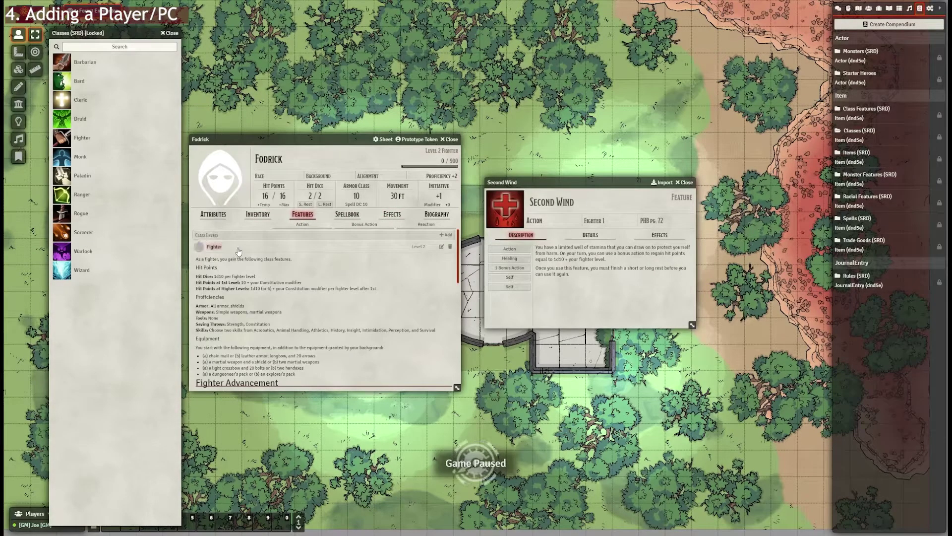
click(237, 248)
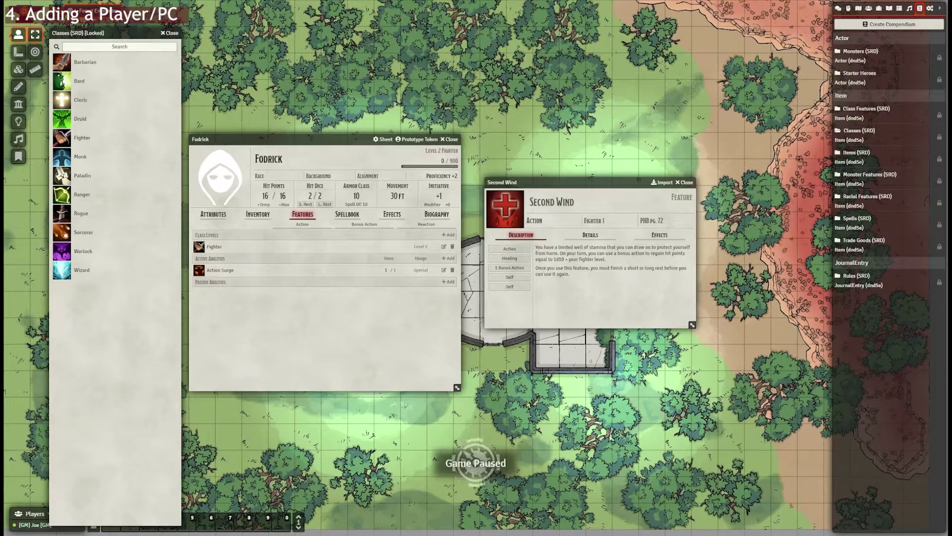
drag(540, 247, 624, 268)
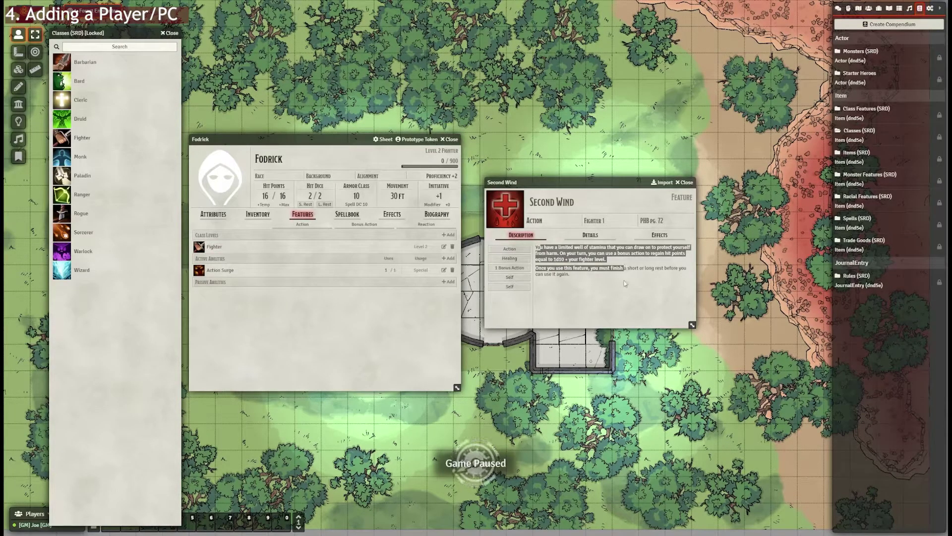
drag(605, 183, 592, 150)
click(214, 246)
scroll(321, 299, down, 3)
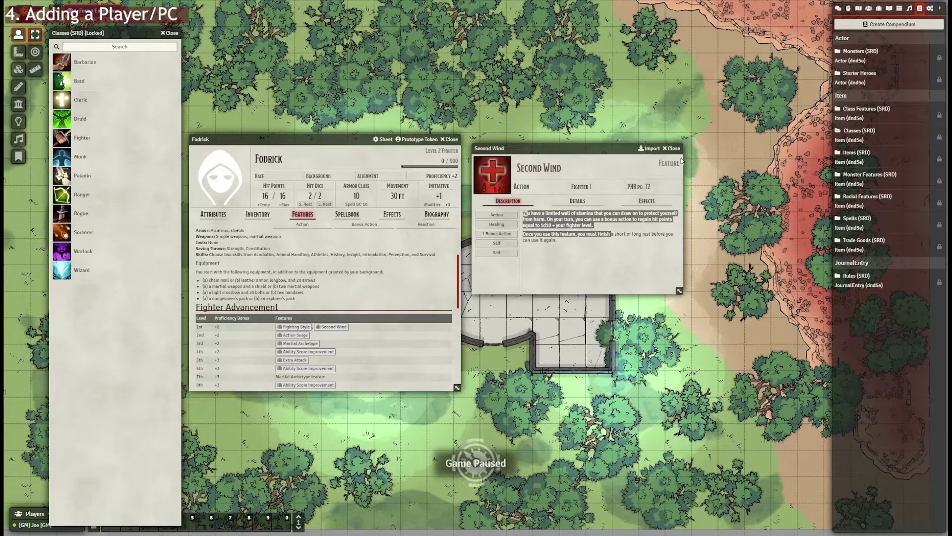
Search the Class Features (SRD) compendium for "second".
click(878, 115)
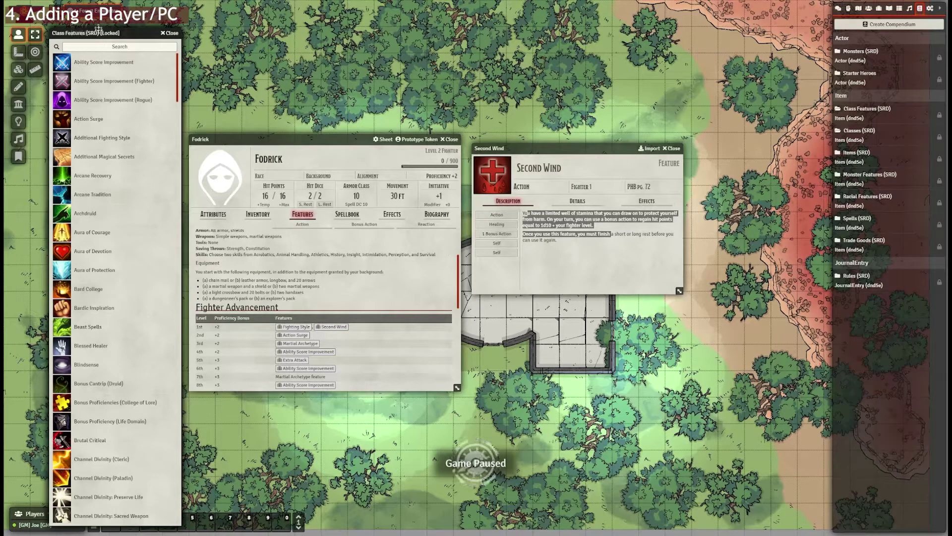
drag(101, 33, 98, 37)
click(105, 46)
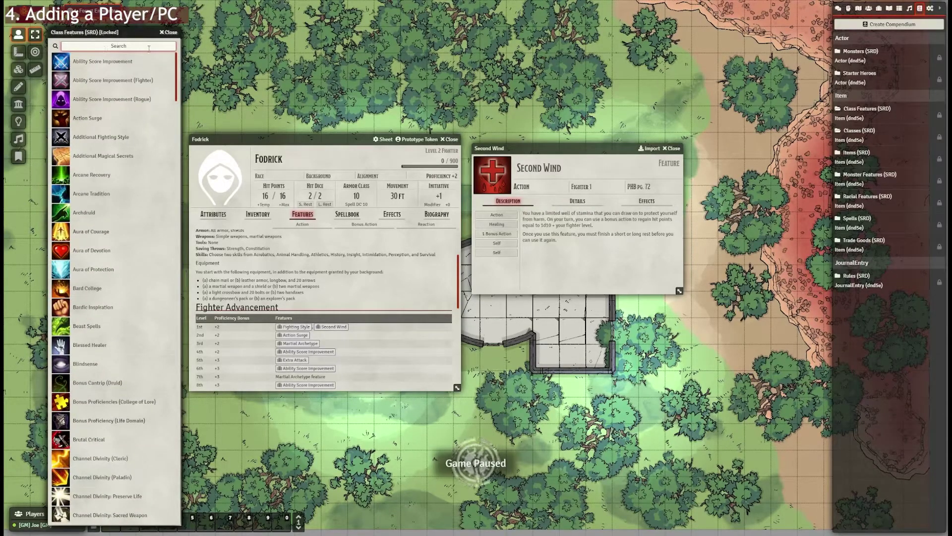
text(second)
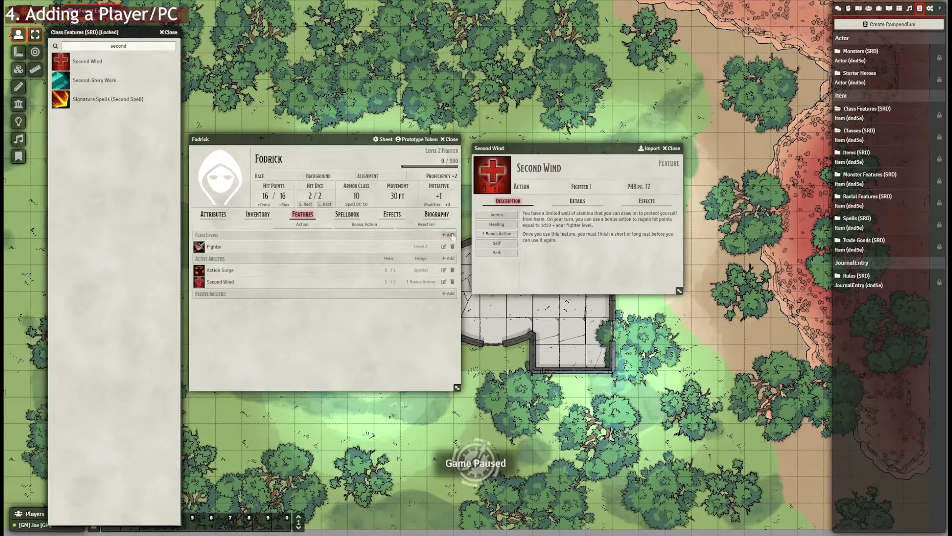
Check Fodrick's inventory and attributes, review the Fighter Advancement table in the class description, and close the Second Wind window.
click(249, 217)
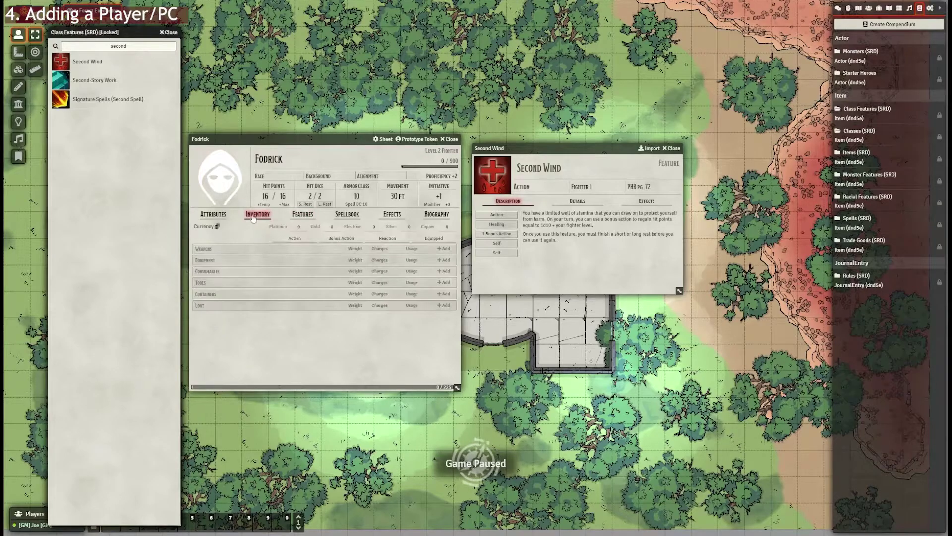
click(213, 214)
click(302, 215)
click(215, 246)
scroll(298, 317, down, 3)
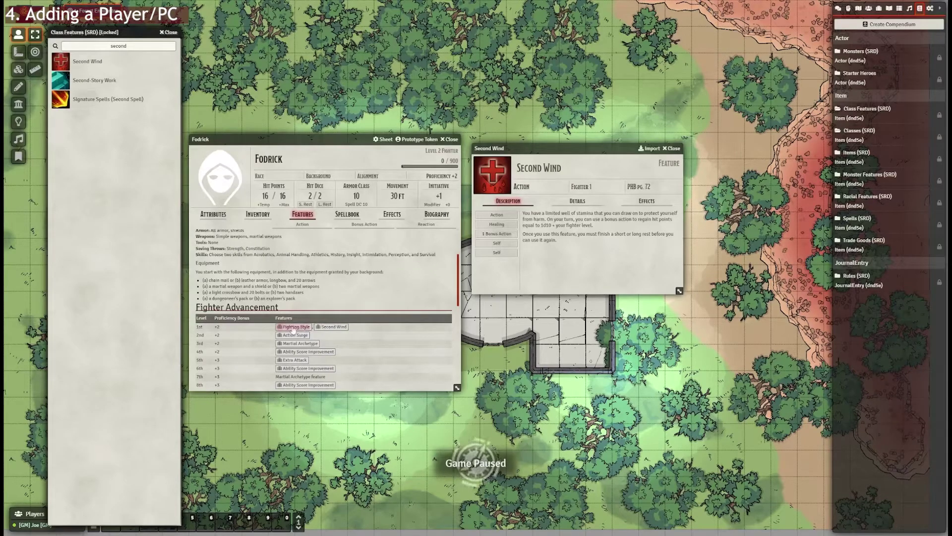
click(673, 149)
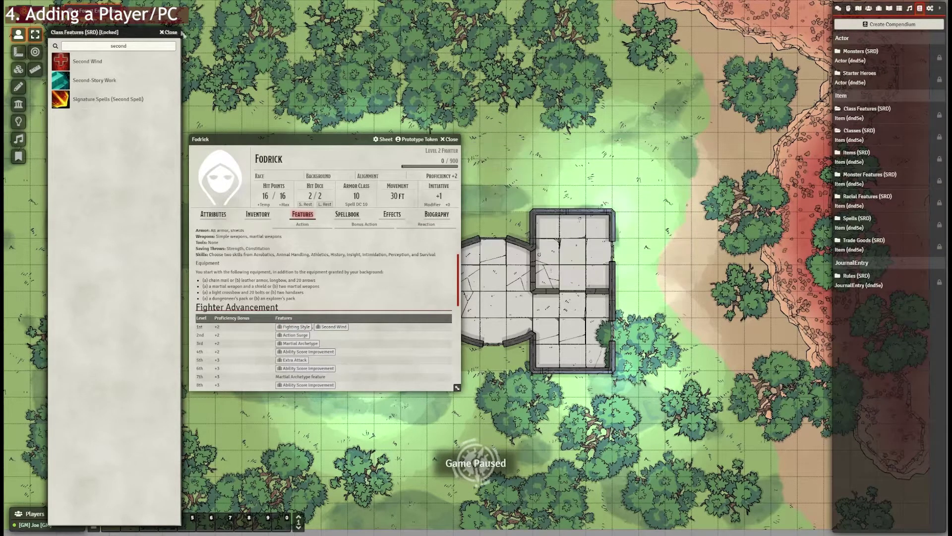
Find Fighting Style: Great Weapon Fighting by searching for "fighting", add it to Fodrick's features, and expand its description.
double_click(140, 49)
text(fighting)
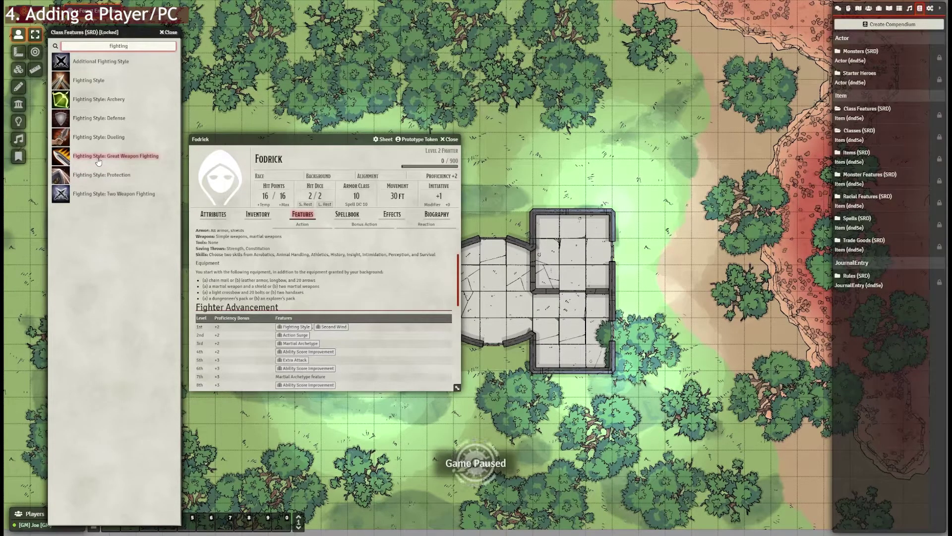
drag(99, 161, 87, 182)
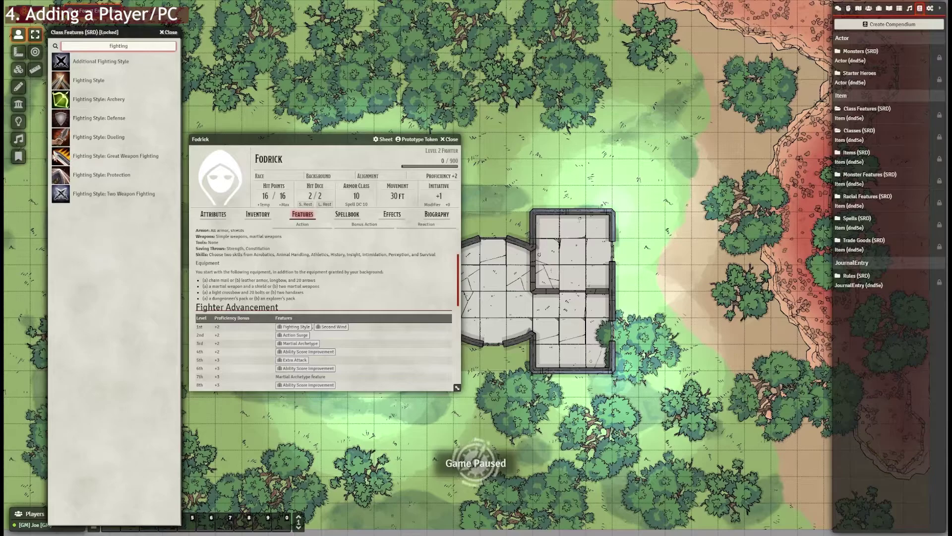
drag(240, 288, 239, 288)
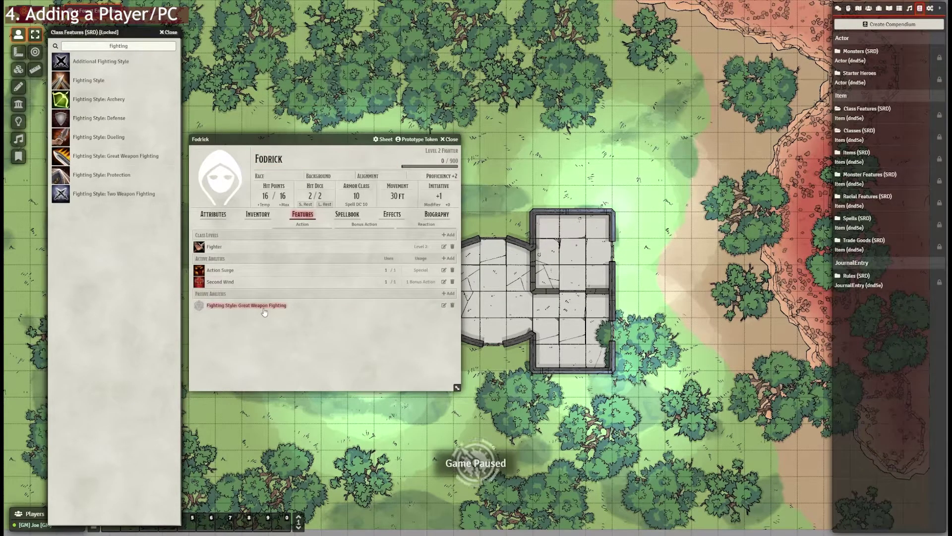
click(264, 306)
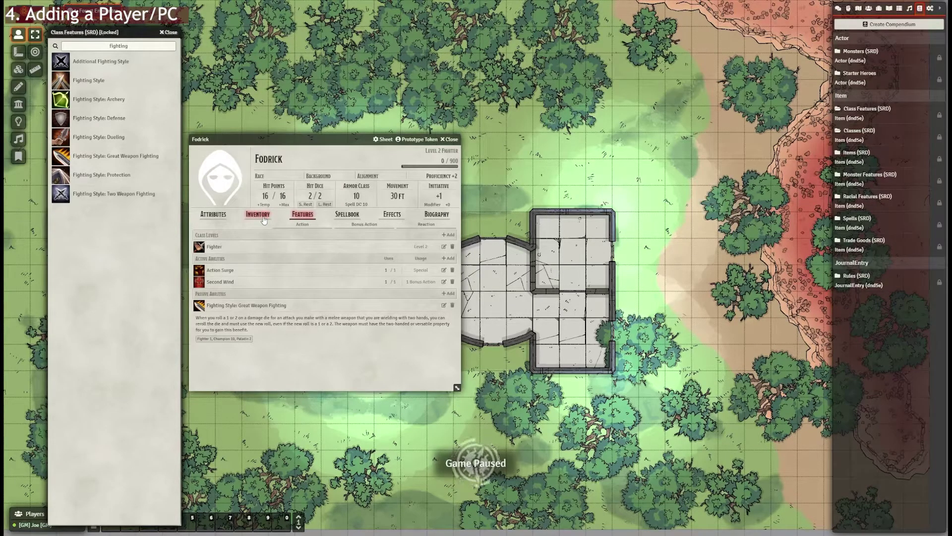
Consult the Fighter class description, including its skill choices, and mark Fodrick as proficient in Athletics and Survival.
click(214, 247)
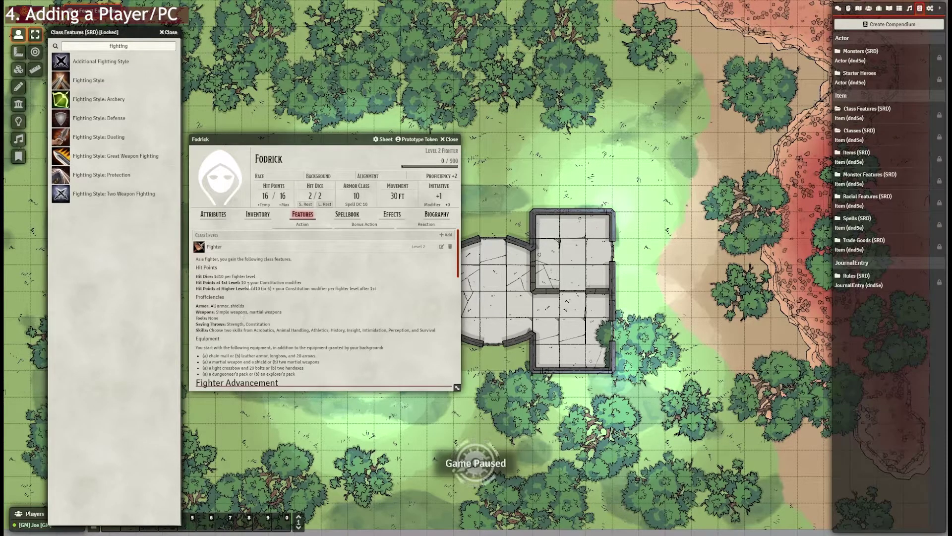
scroll(288, 283, down, 2)
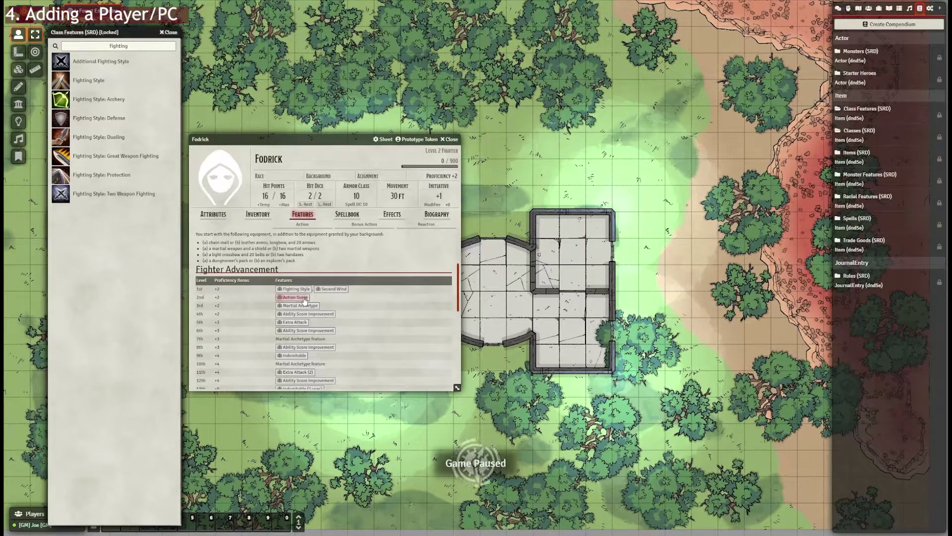
scroll(305, 299, up, 3)
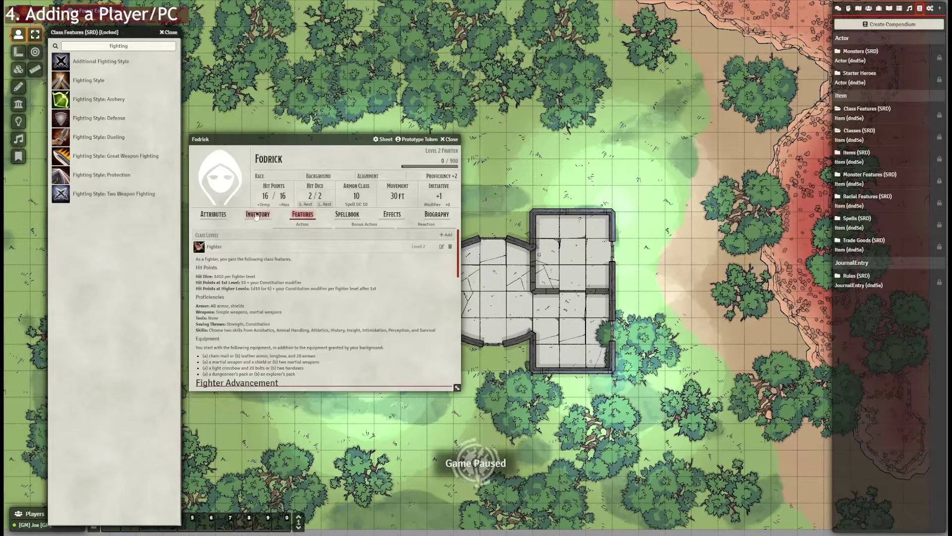
click(213, 215)
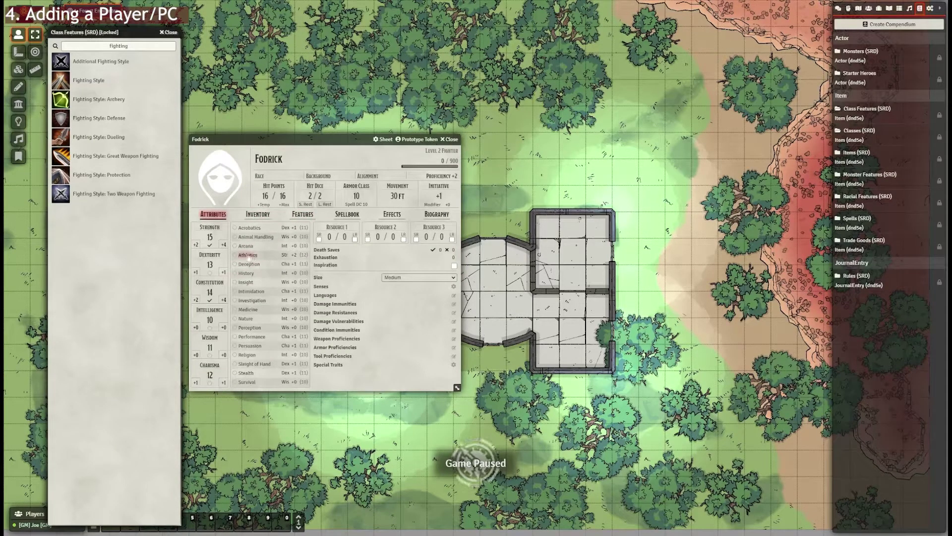
click(235, 255)
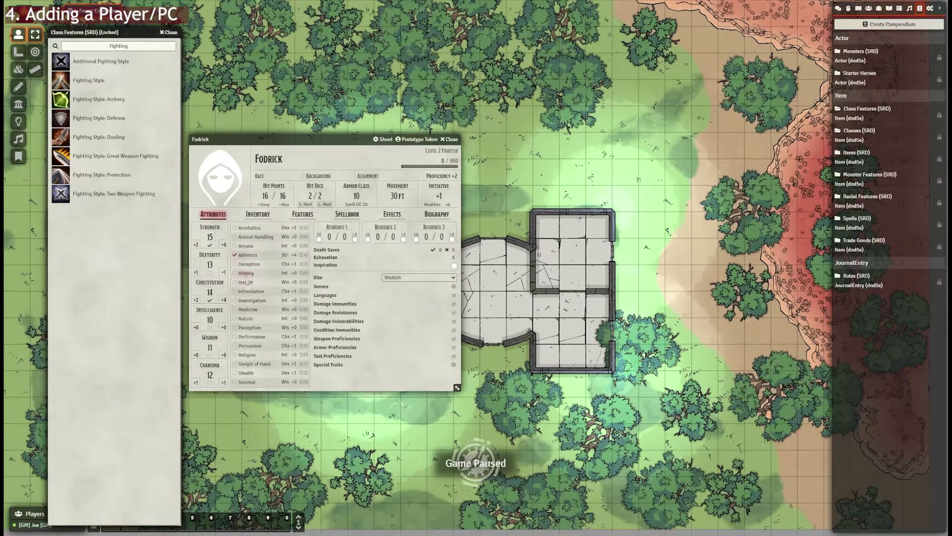
click(234, 382)
Reposition Fodrick's sheet on the canvas and mark proficiency in History and Persuasion.
drag(314, 139, 331, 137)
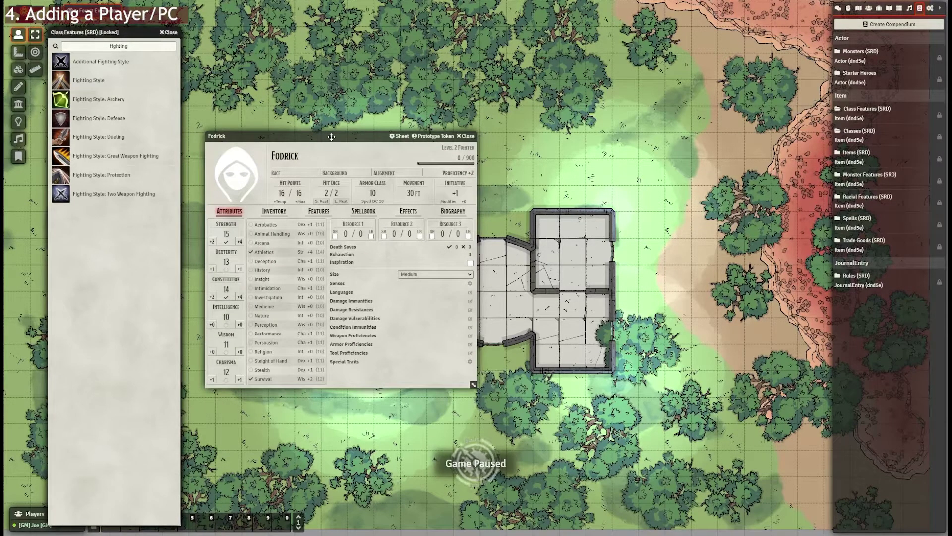
drag(331, 137, 329, 126)
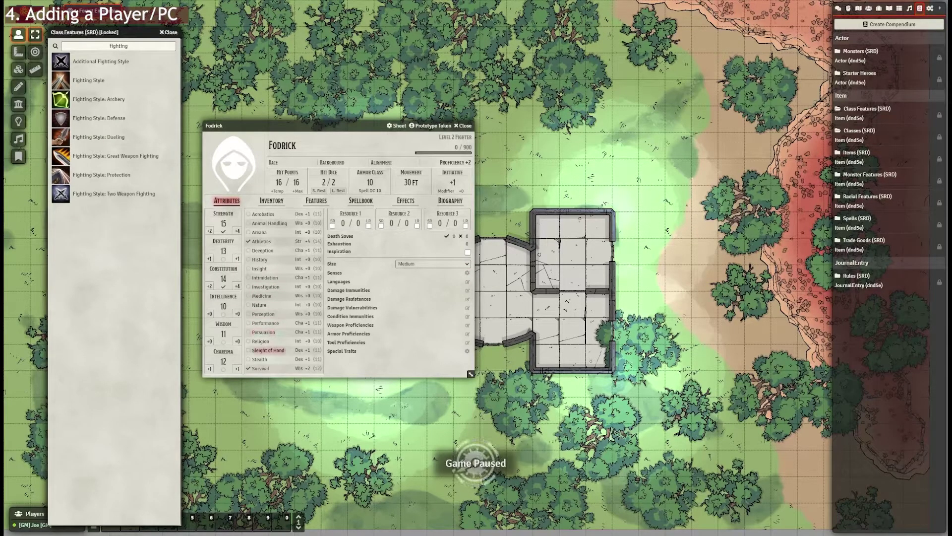
click(247, 259)
click(248, 332)
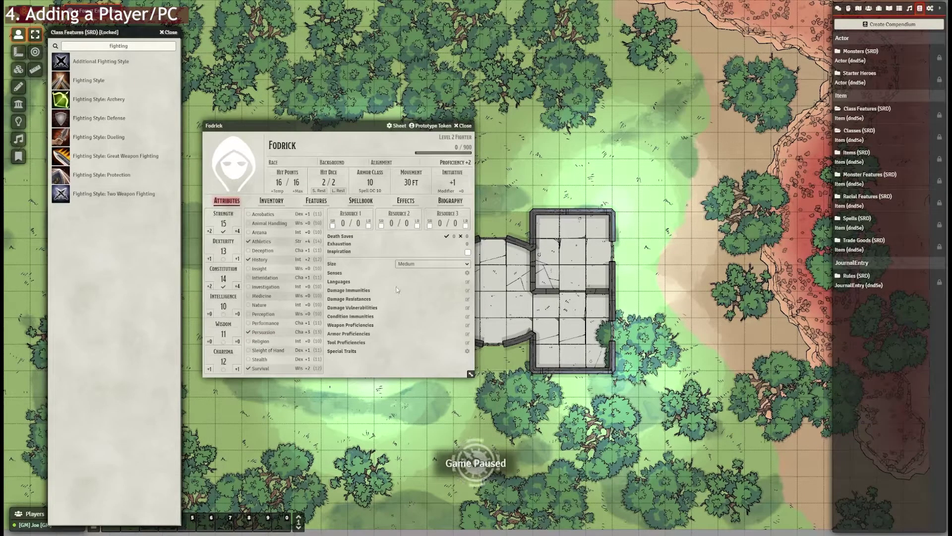
Add Elvish to Fodrick's known languages and save the selection.
click(467, 282)
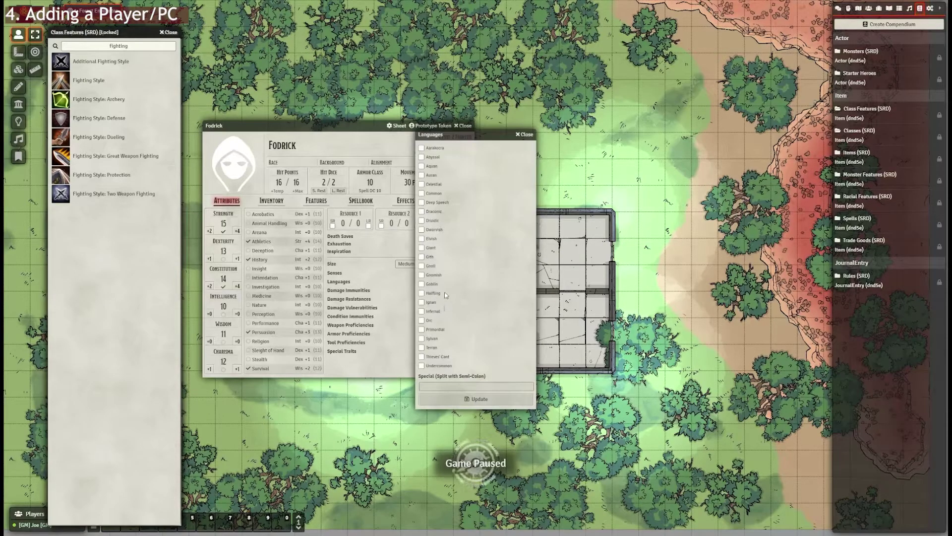
click(422, 239)
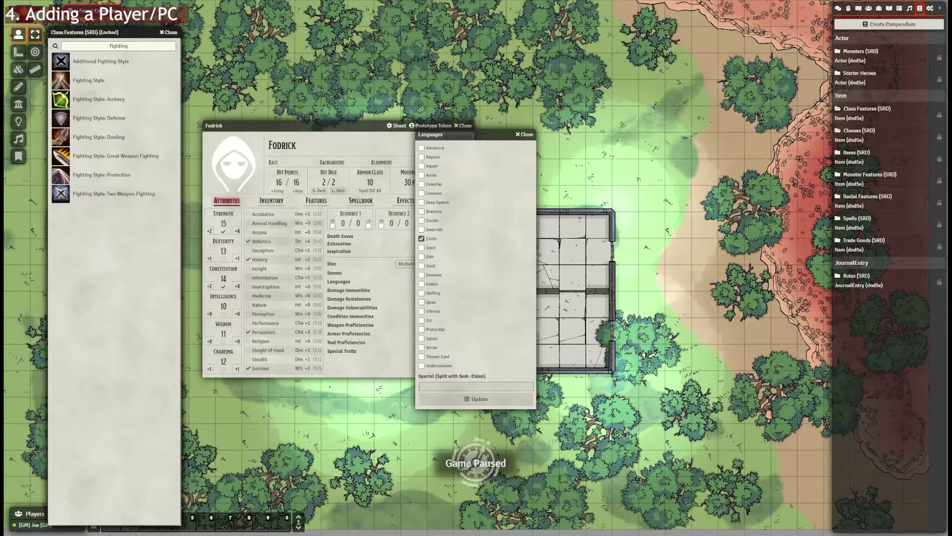
click(476, 399)
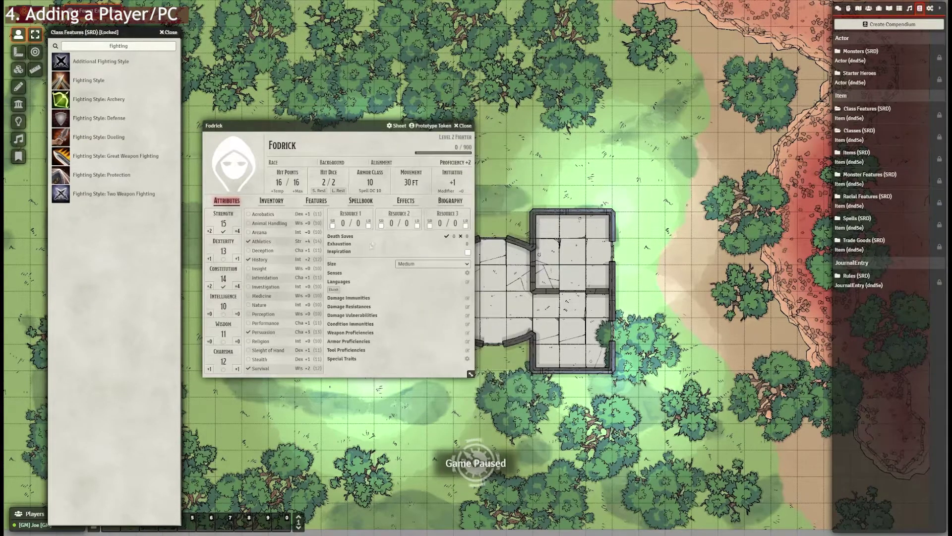
click(282, 165)
text(Human)
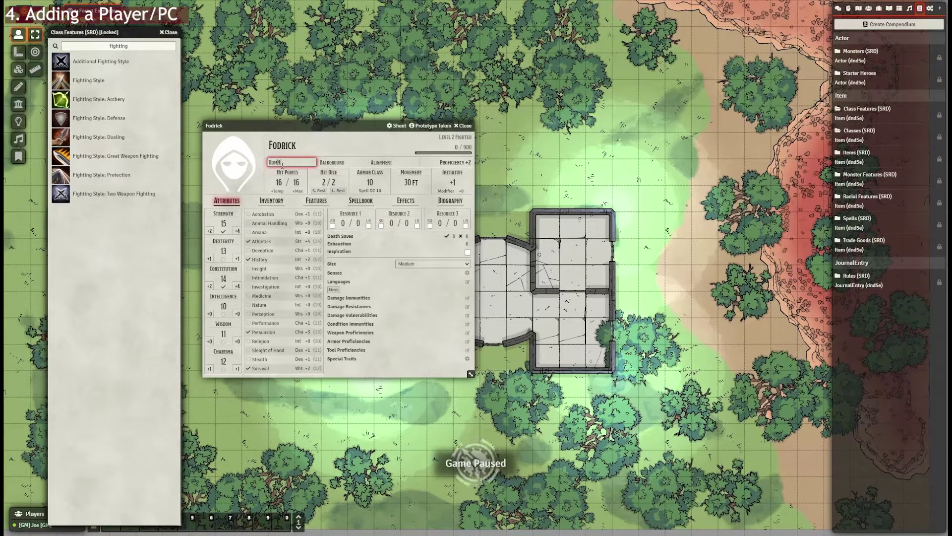
key(BackSpace)
key(BackSpace)
key(BackSpace)
key(BackSpace)
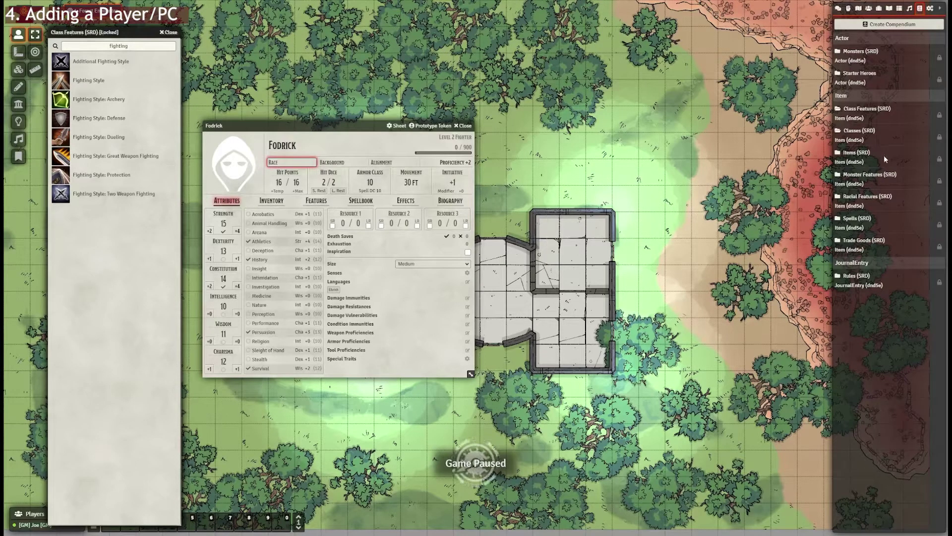
Find Human in the Racial Features (SRD) compendium by searching for "human" and add it to Fodrick's features.
click(879, 207)
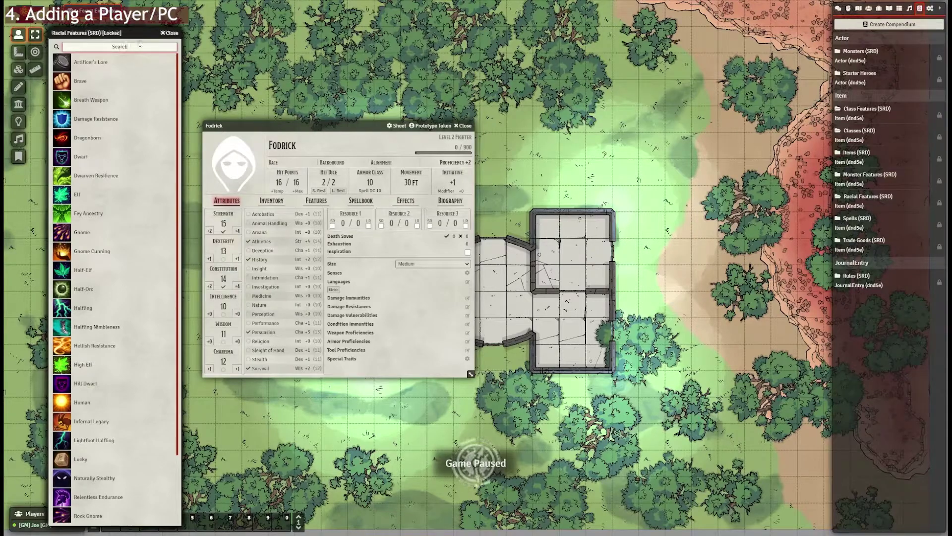
text(human)
click(89, 88)
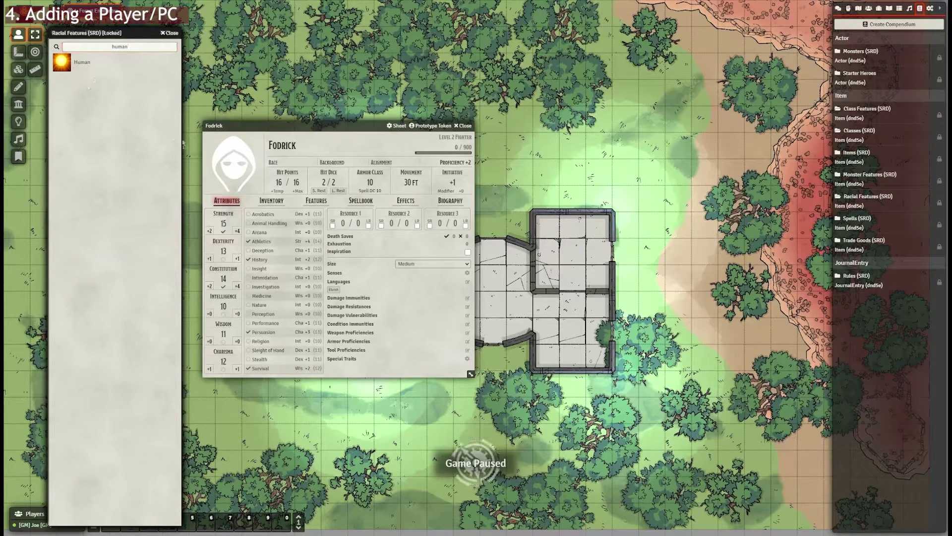
click(297, 145)
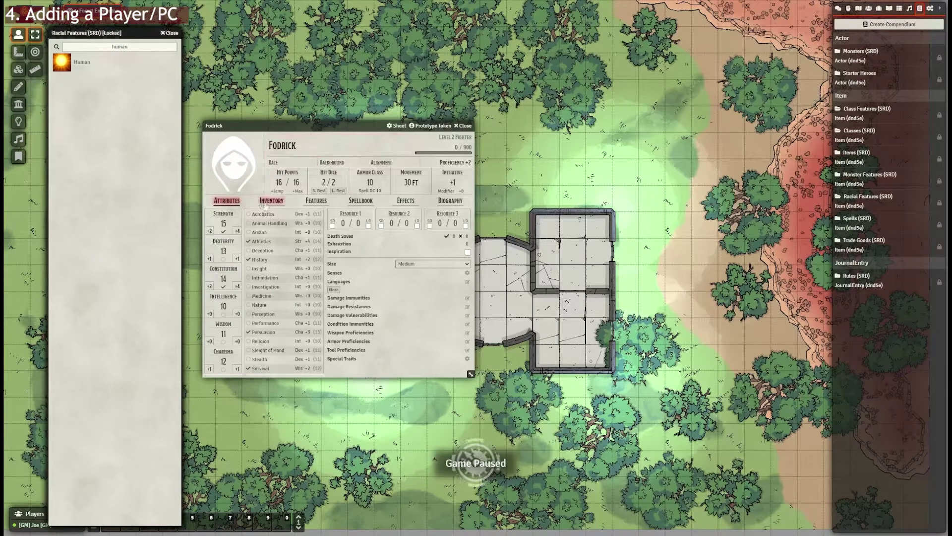
click(314, 201)
Read the Human feature's description in Fodrick's passive abilities and clear the racial features search.
click(239, 308)
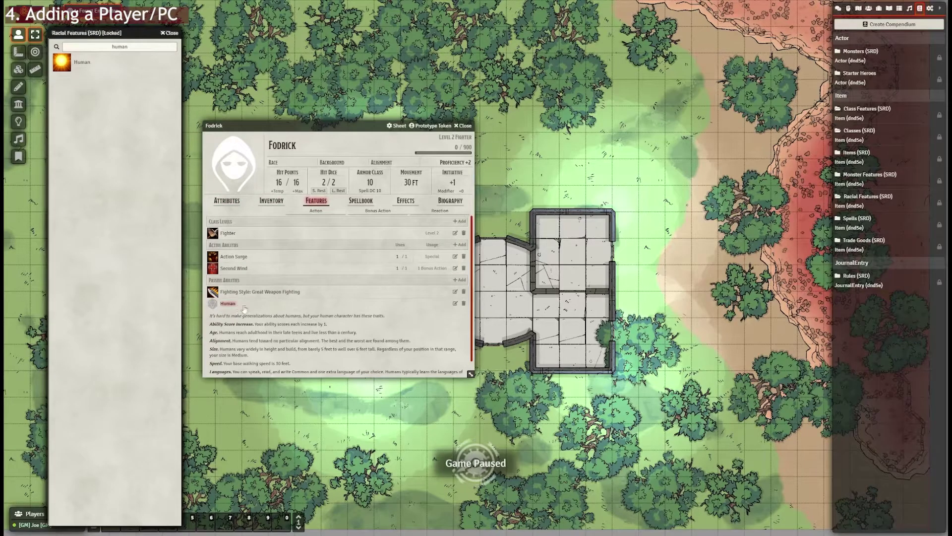
scroll(278, 310, down, 1)
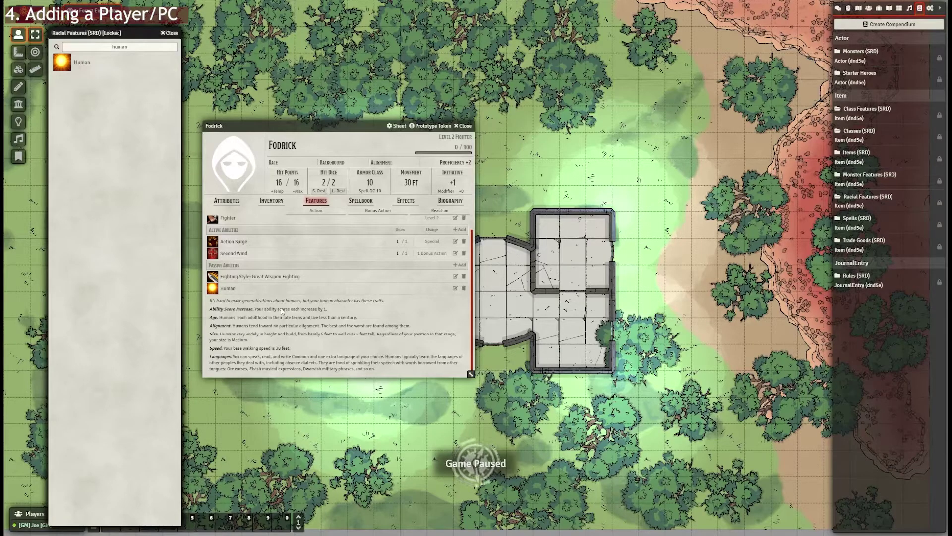
scroll(282, 311, up, 1)
double_click(90, 45)
key(BackSpace)
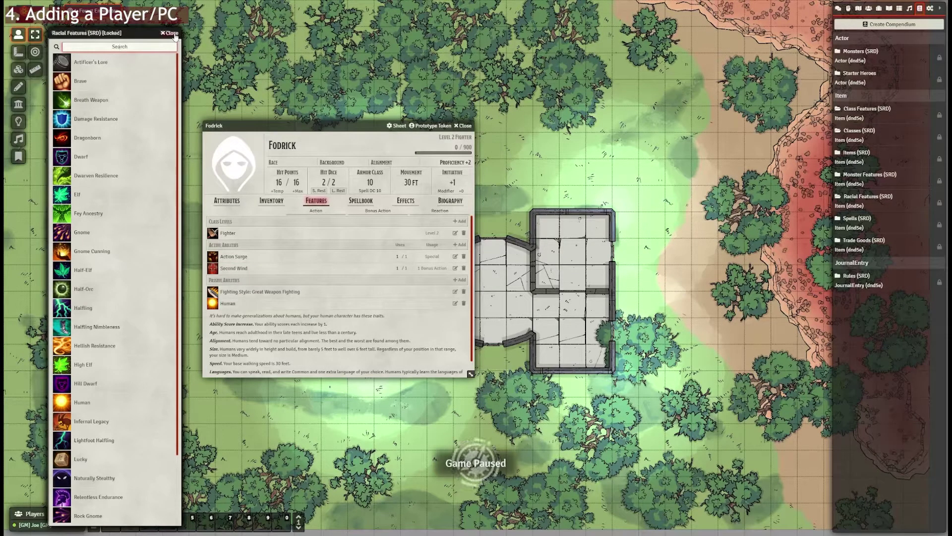
scroll(293, 310, down, 1)
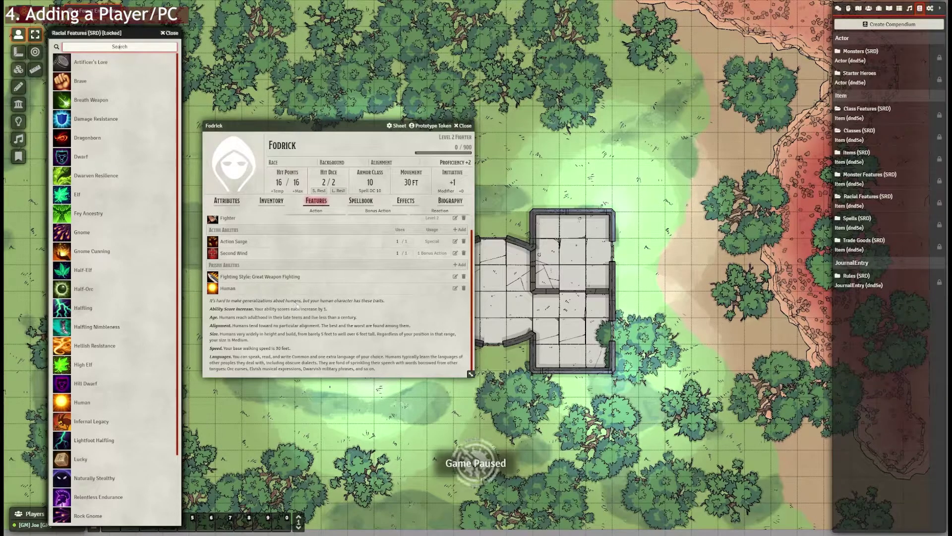
click(333, 311)
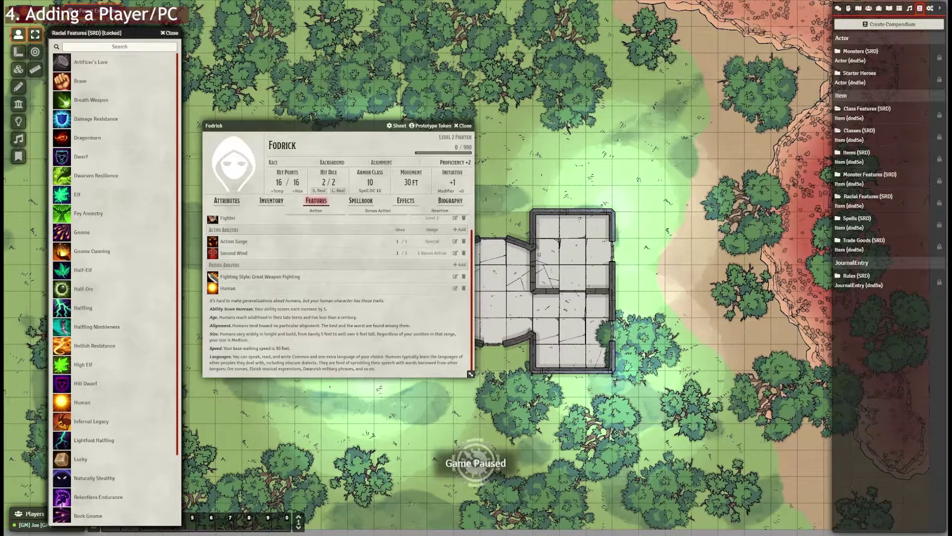
Mark Fodrick's Intimidation skill as proficient and add a new blank feat under the passive abilities.
click(271, 201)
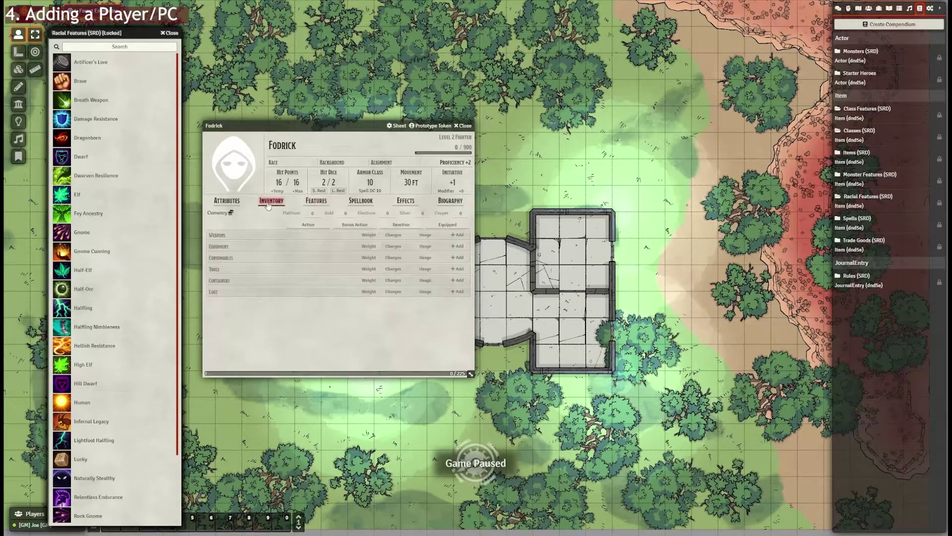
click(237, 206)
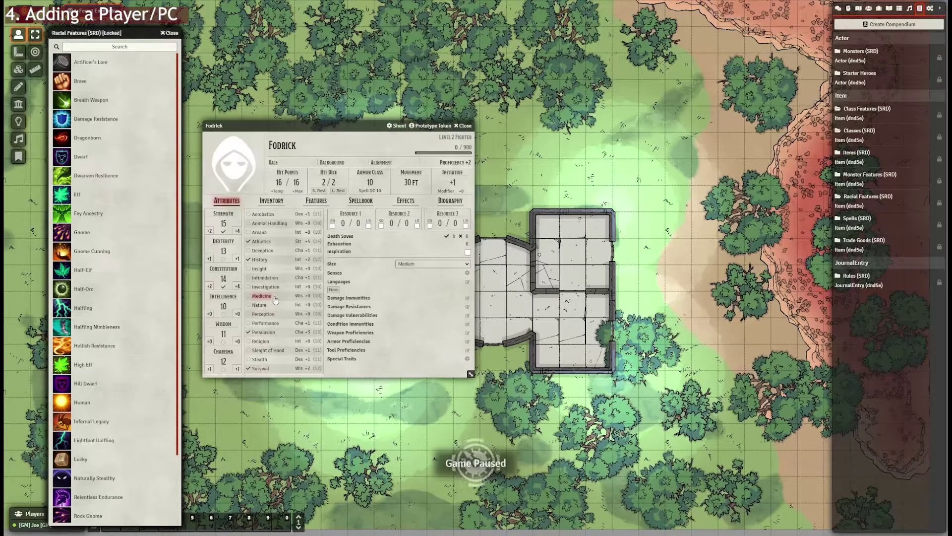
click(248, 278)
click(311, 204)
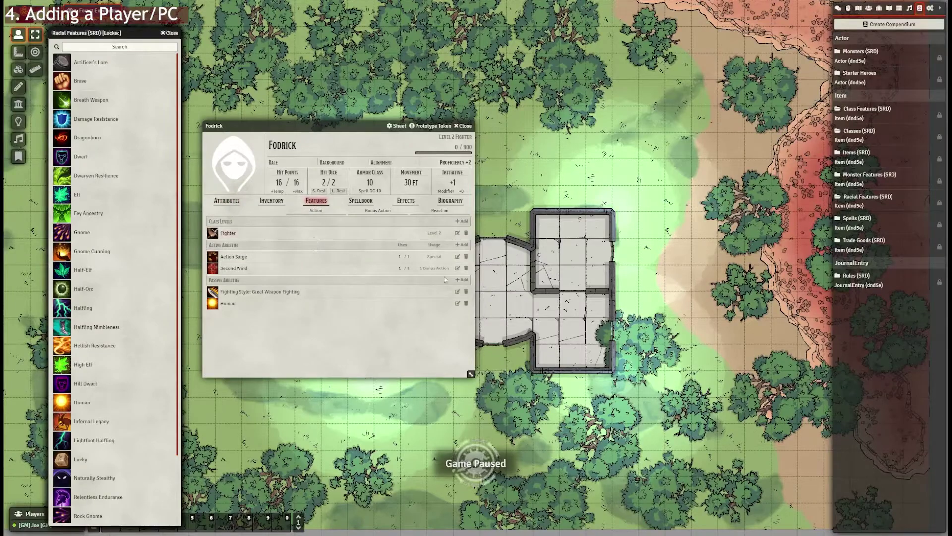
click(462, 280)
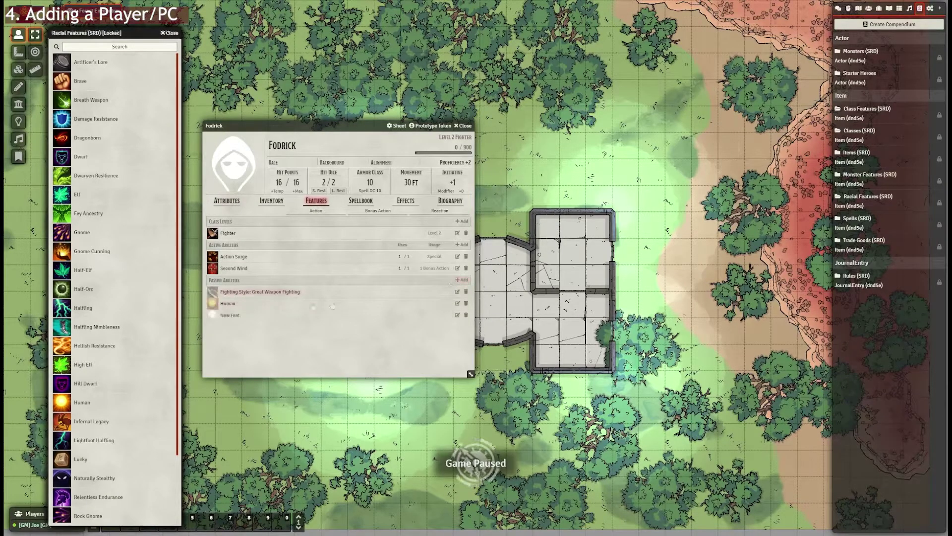
Open the new blank feat in Fodrick's passive abilities and rename it Tough.
click(231, 316)
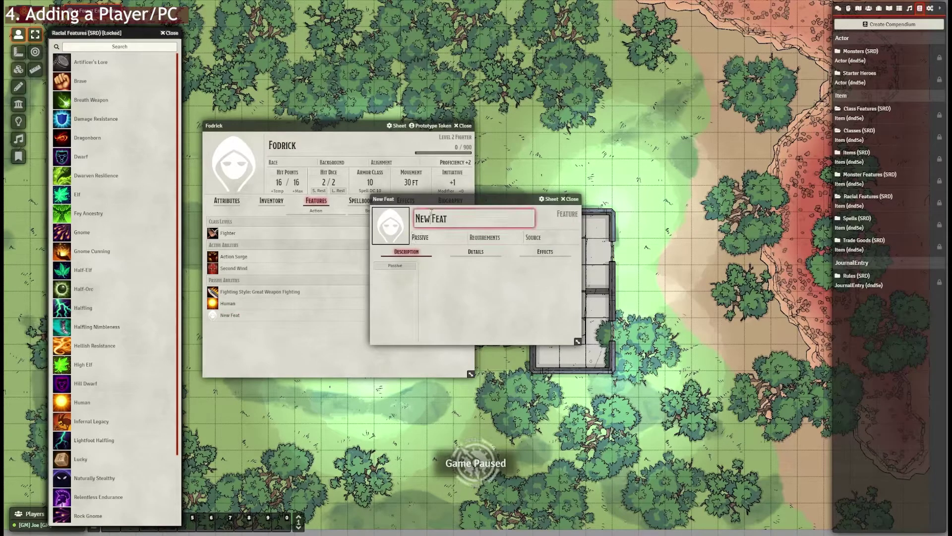
drag(448, 219, 415, 219)
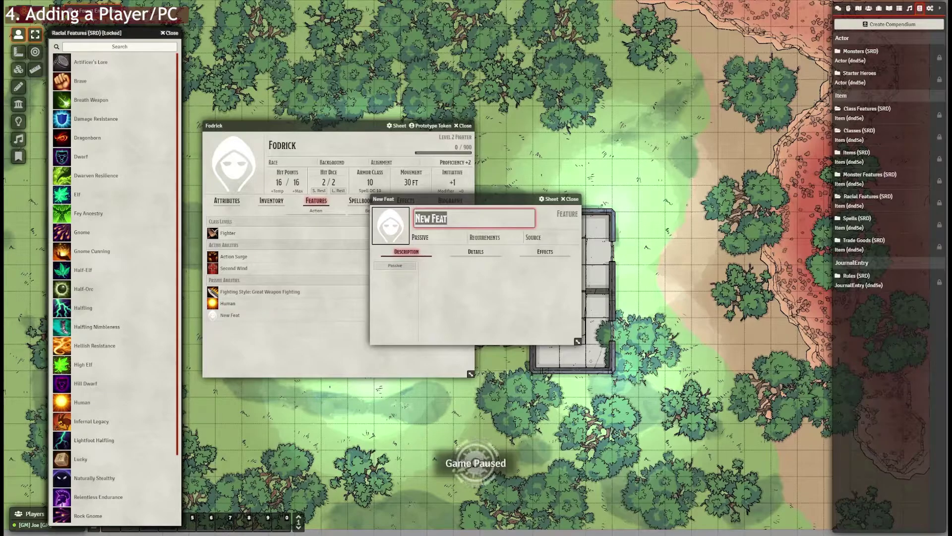
text(Tough)
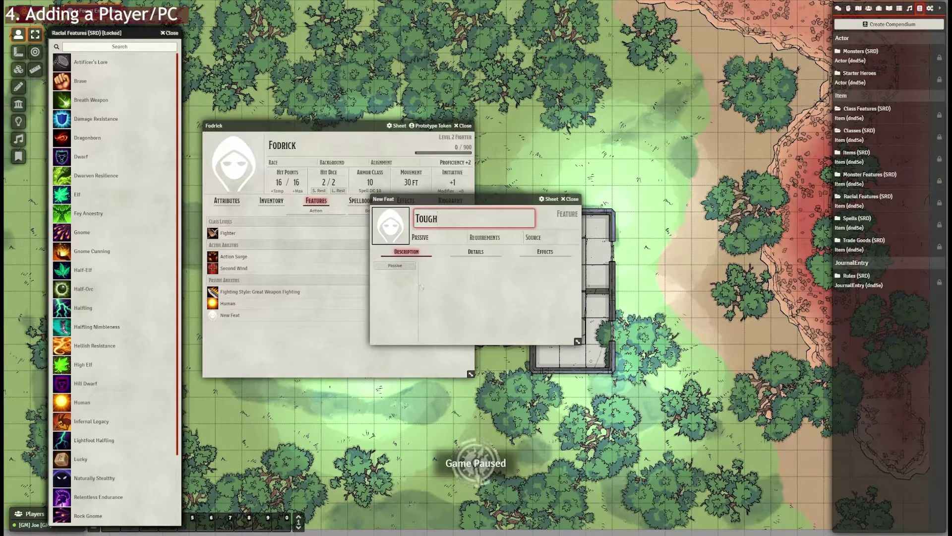
click(407, 301)
Describe Tough as raising the hit point maximum by twice the level when gained and 2 more per level thereafter, and check it on Fodrick's sheet.
click(571, 266)
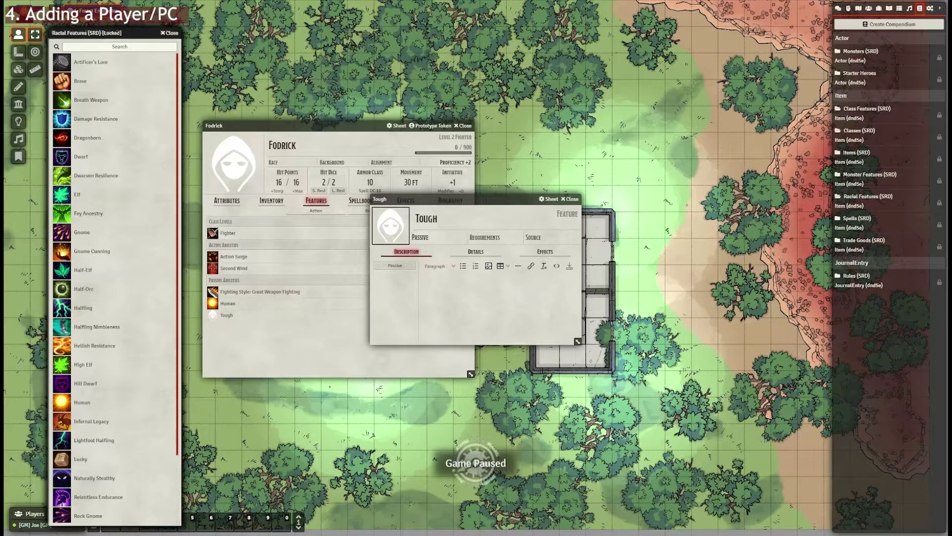
text(Your hit point maximum increases by an amount equal to twice your level when you gain this feat. Whenever you gain a level thereafter, your hit point maximum increases by an additional 2 hit points.)
key(ctrl+a)
key(ctrl+c)
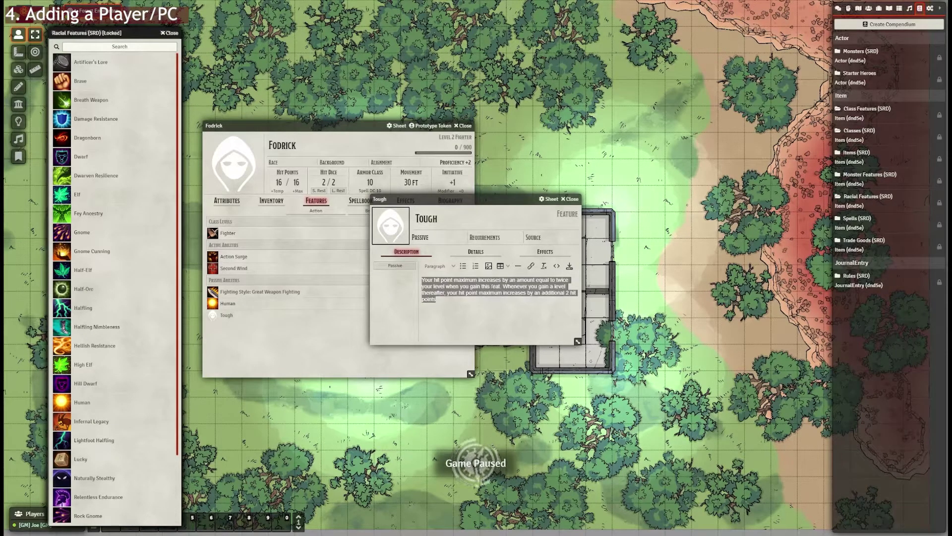
key(BackSpace)
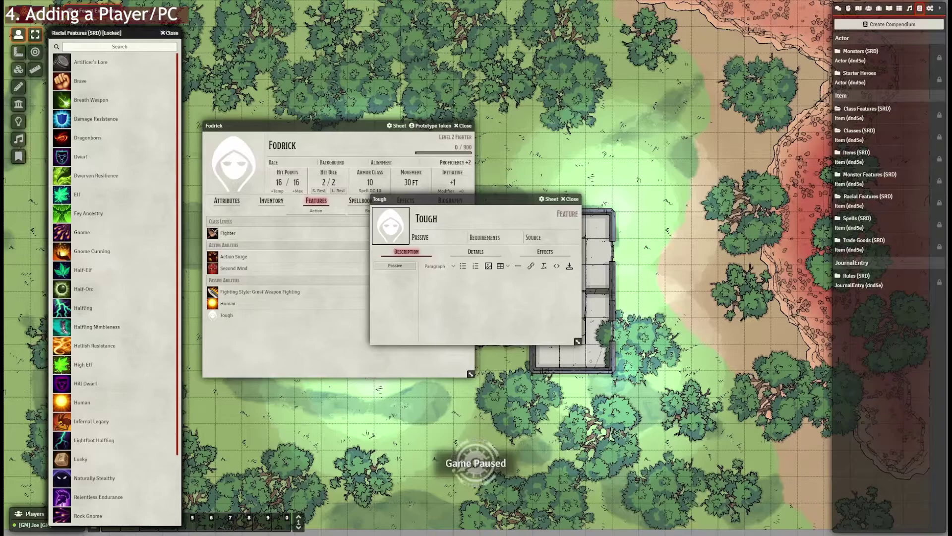
key(ctrl+v)
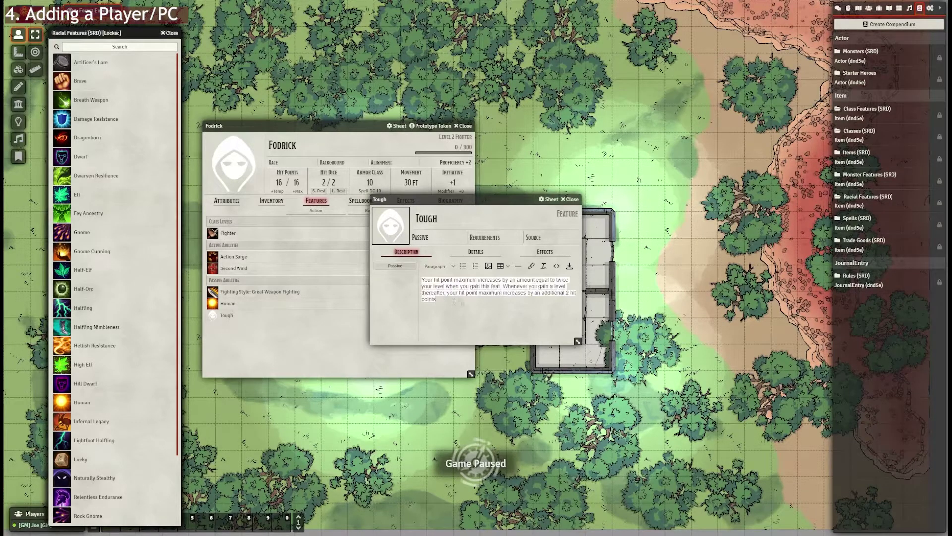
click(571, 200)
click(233, 315)
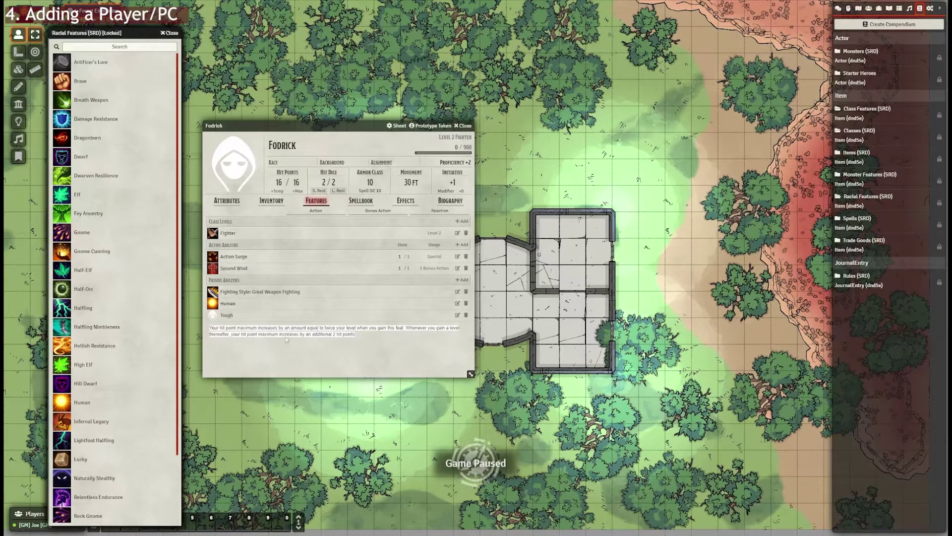
Set both Fodrick's current and maximum hit points to 18.
click(278, 182)
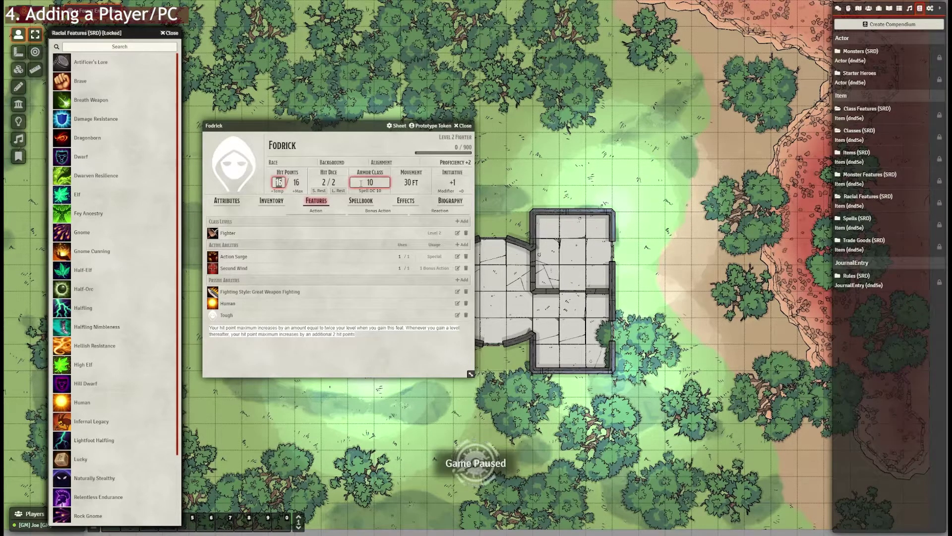
text(18)
key(Tab)
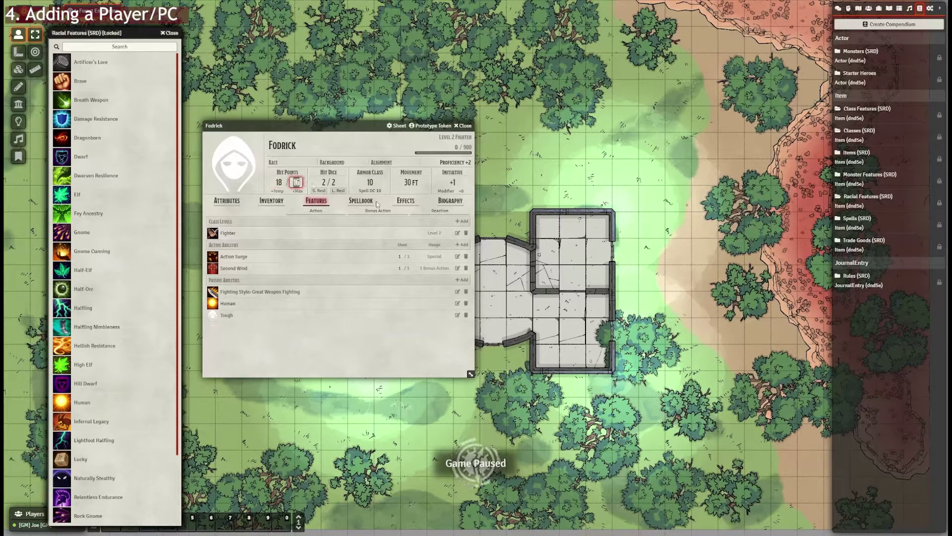
text(18)
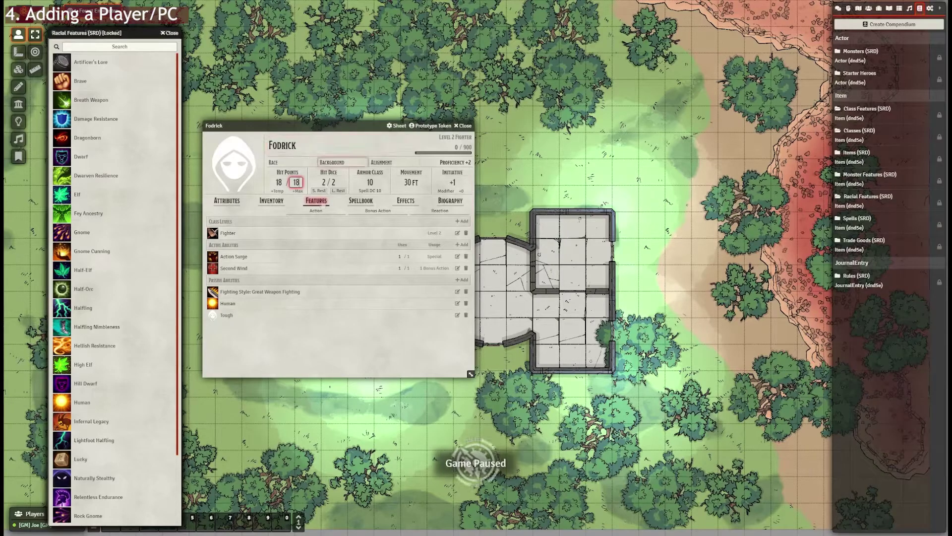
Find Plate Armor in the Items (SRD) compendium by searching for "plate" and add it to Fodrick's inventory.
click(272, 201)
click(271, 201)
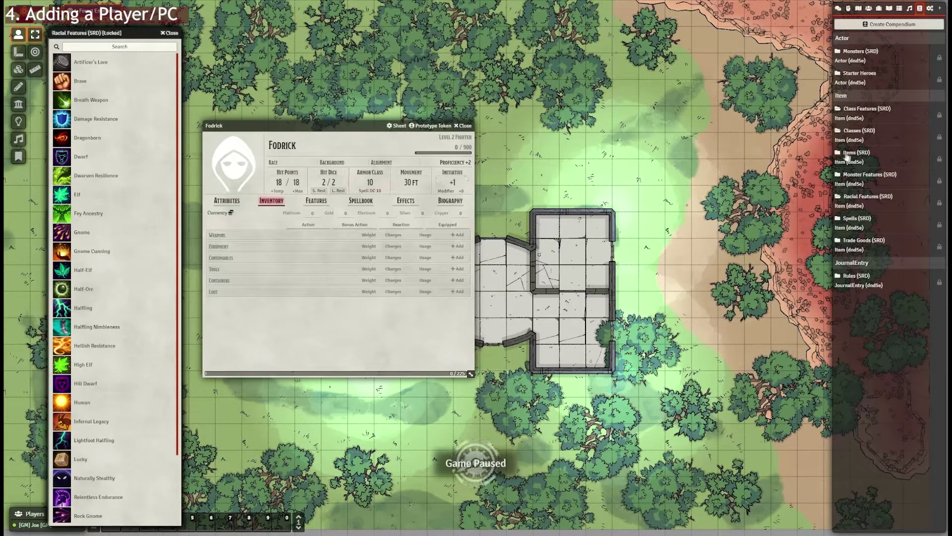
click(859, 154)
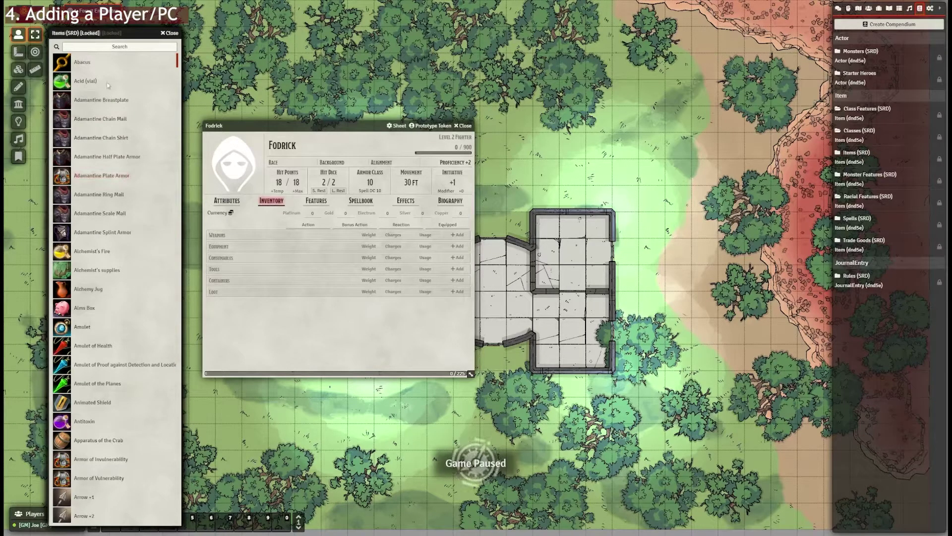
click(117, 46)
text(plate)
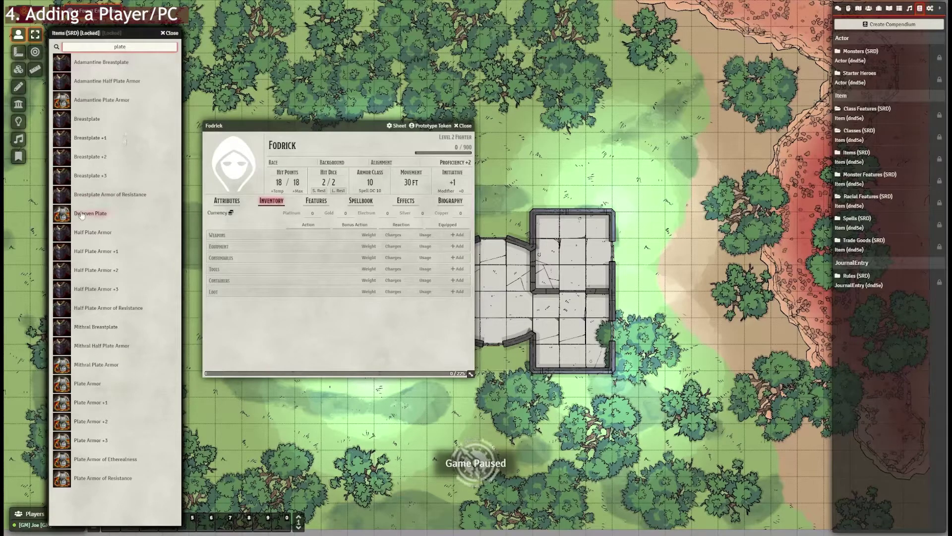
drag(90, 389, 271, 337)
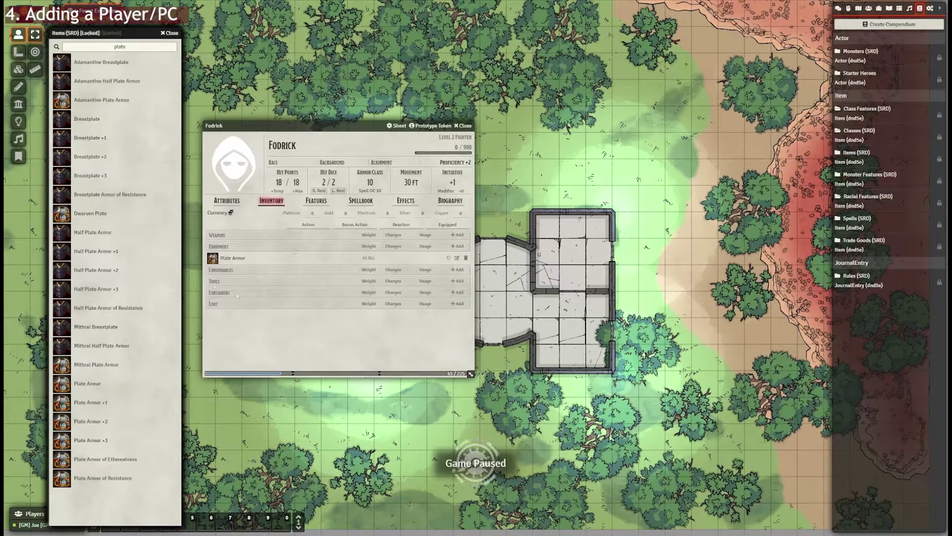
Search the Items (SRD) compendium for "sword" and add the plain Greatsword to Fodrick's inventory.
click(63, 46)
key(ctrl+a)
text(sword)
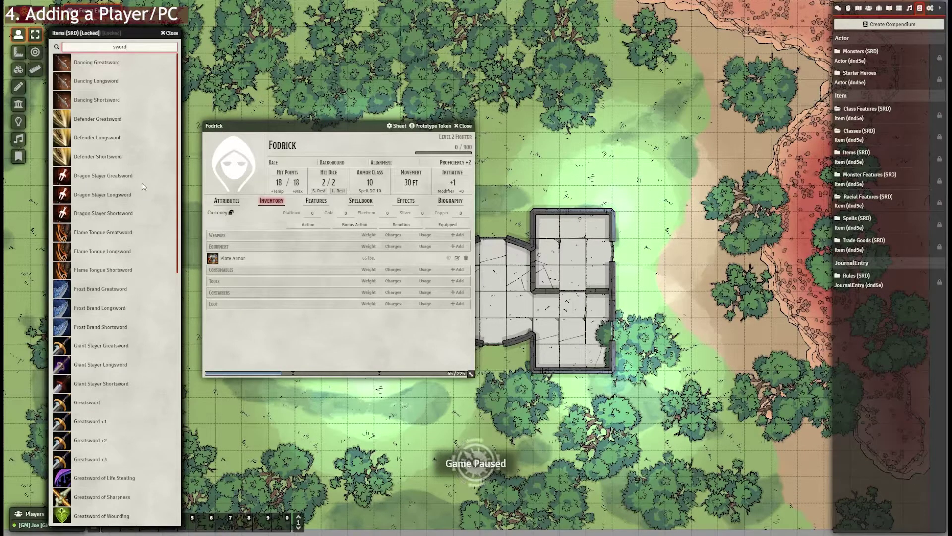
drag(91, 404, 301, 339)
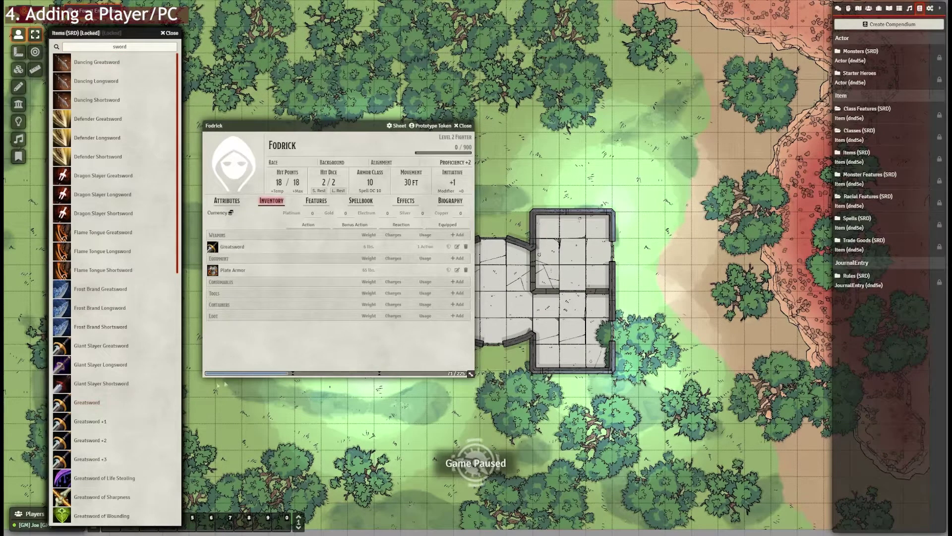
Equip the Greatsword and the Plate Armor, and read the Plate Armor's description and properties in Fodrick's inventory.
click(448, 246)
click(448, 270)
click(303, 272)
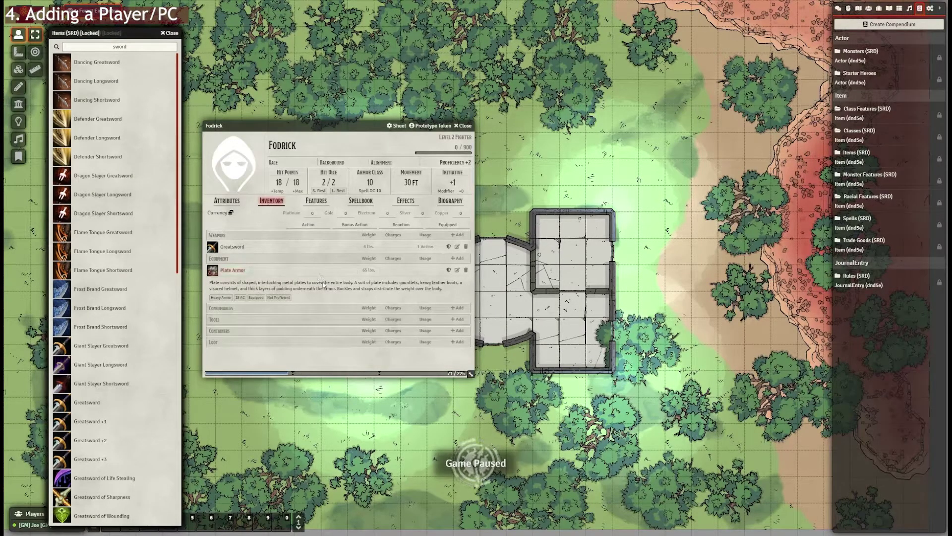
click(232, 272)
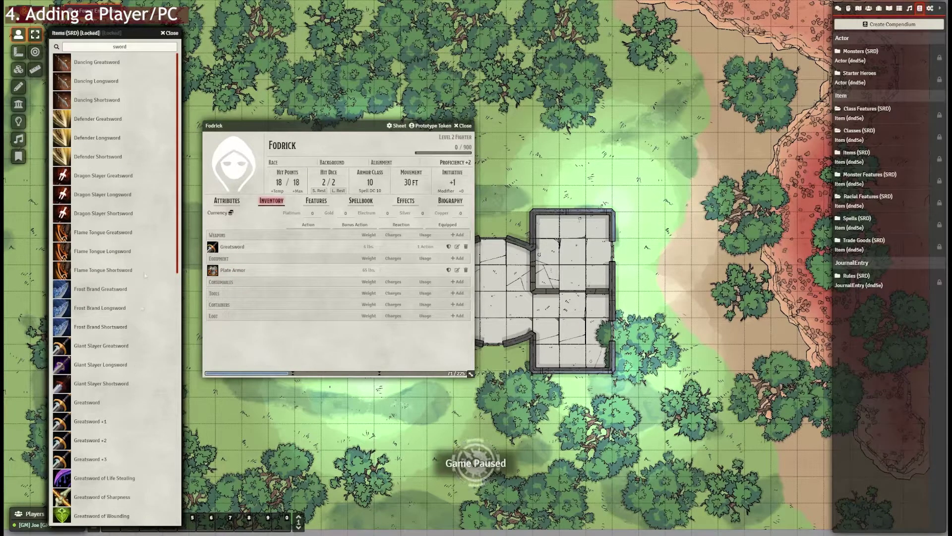
click(238, 270)
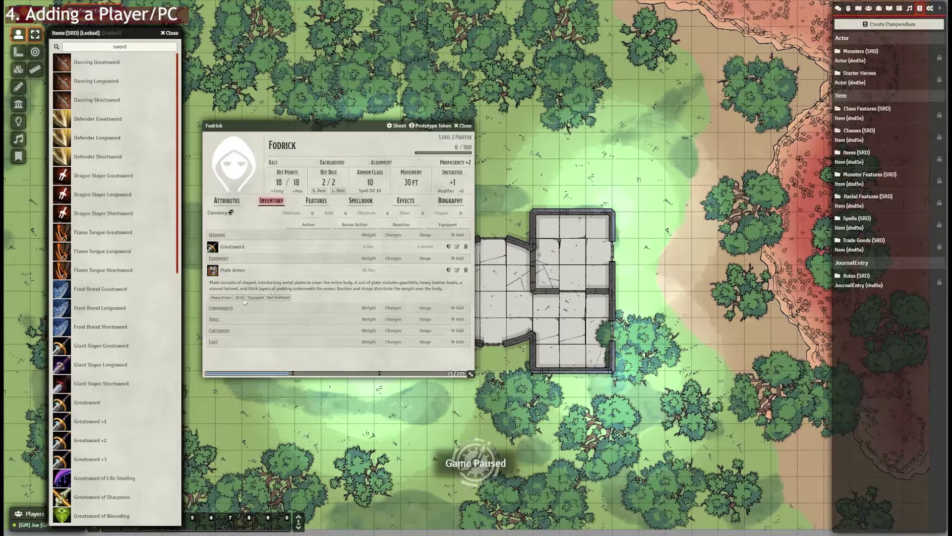
Set Fodrick's armor class to 18 to match the equipped Plate Armor.
click(369, 182)
text(18)
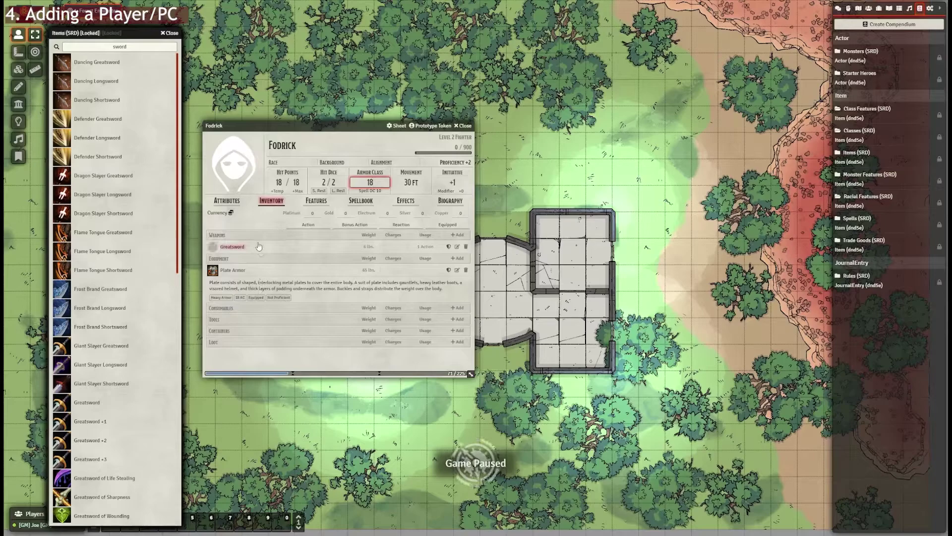
click(394, 248)
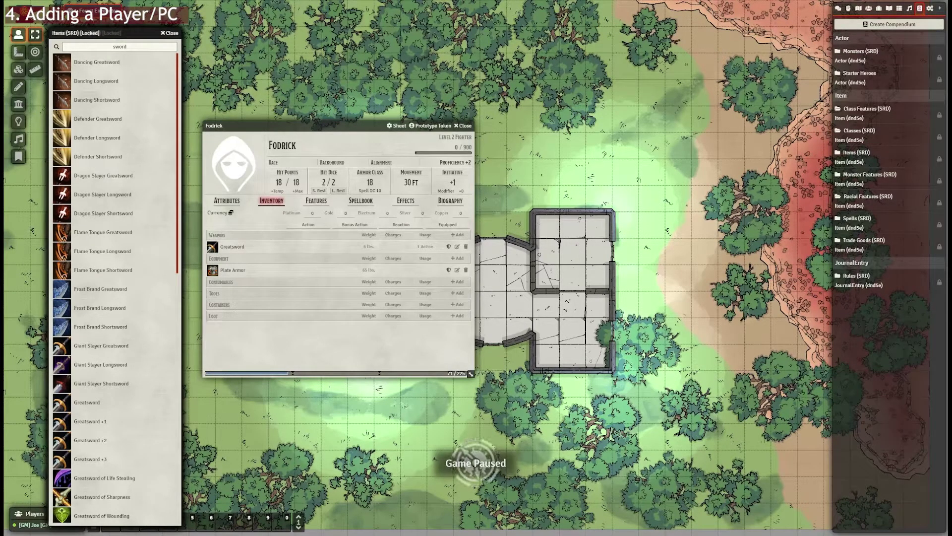
Close the Items (SRD) and Class Features (SRD) compendium windows, leaving Fodrick's character sheet open.
click(170, 33)
click(170, 33)
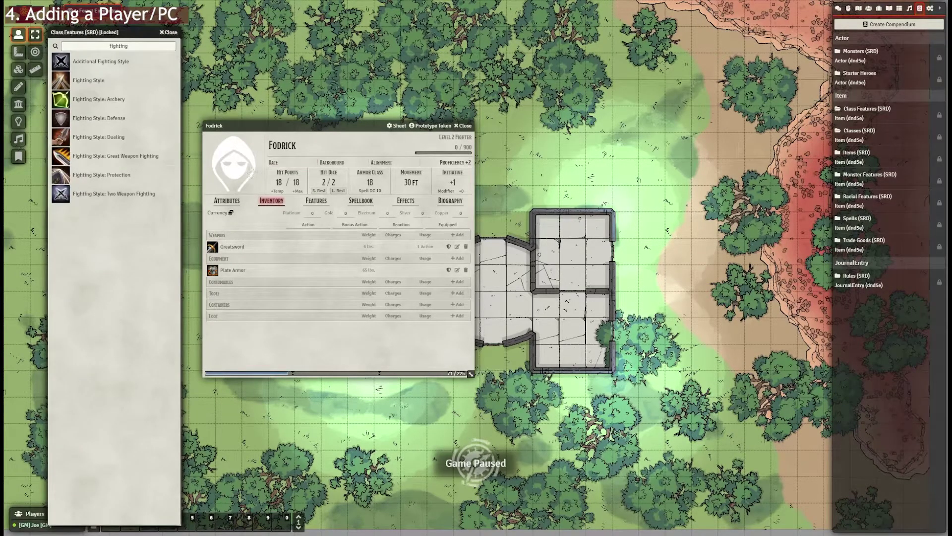
click(170, 33)
click(170, 33)
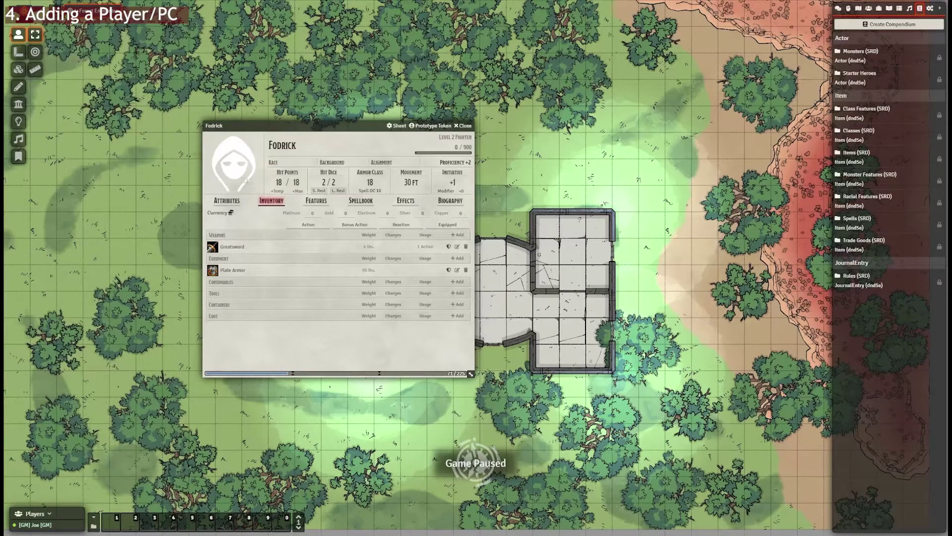
click(241, 163)
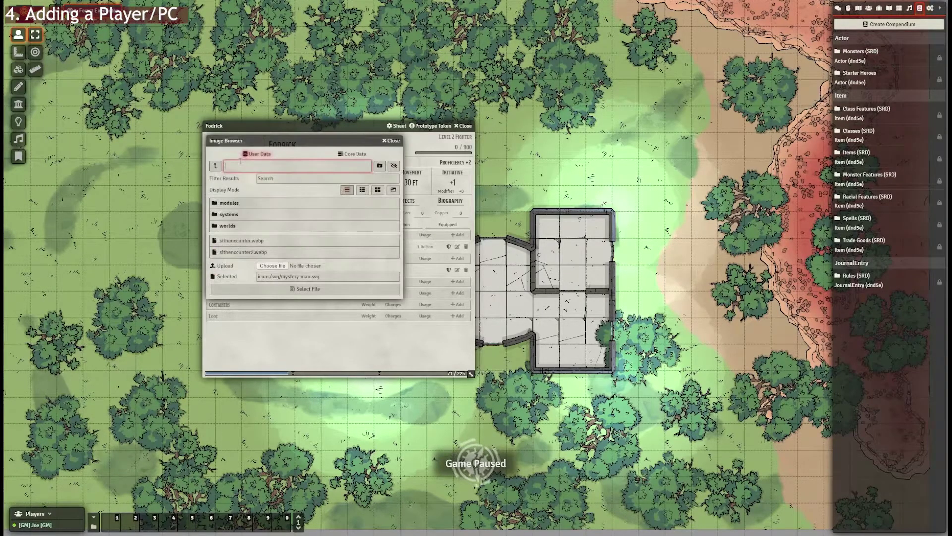
click(272, 265)
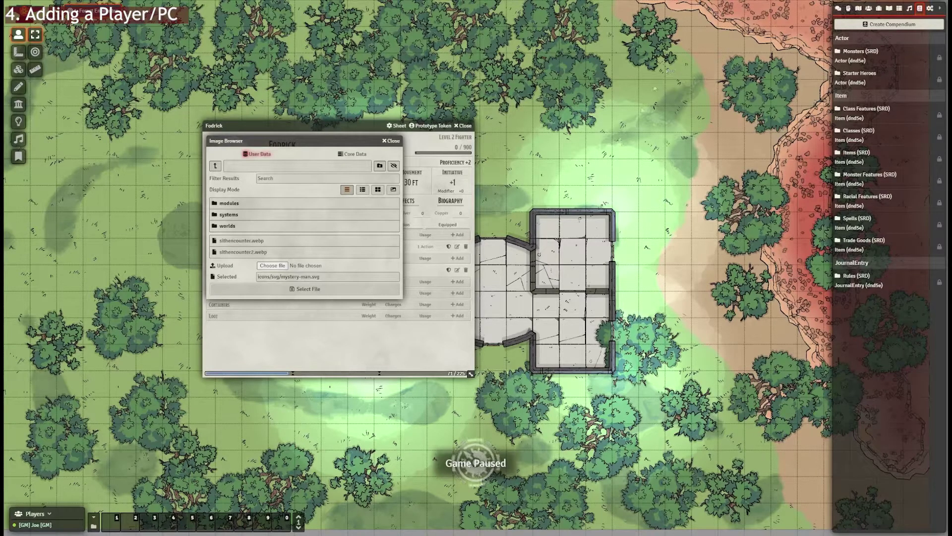
click(391, 140)
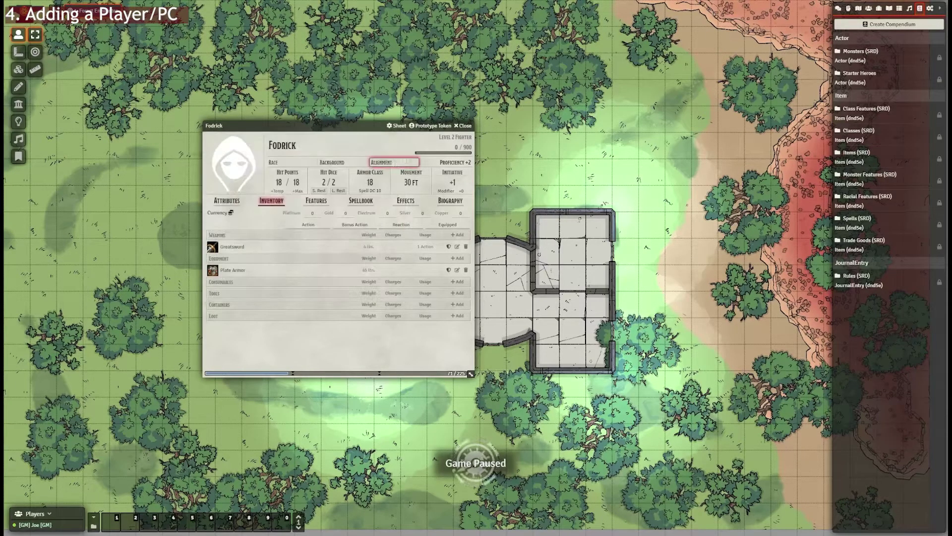
Set Fodrick's background to Noble and his alignment to Lawful Neutral on the character sheet.
click(343, 162)
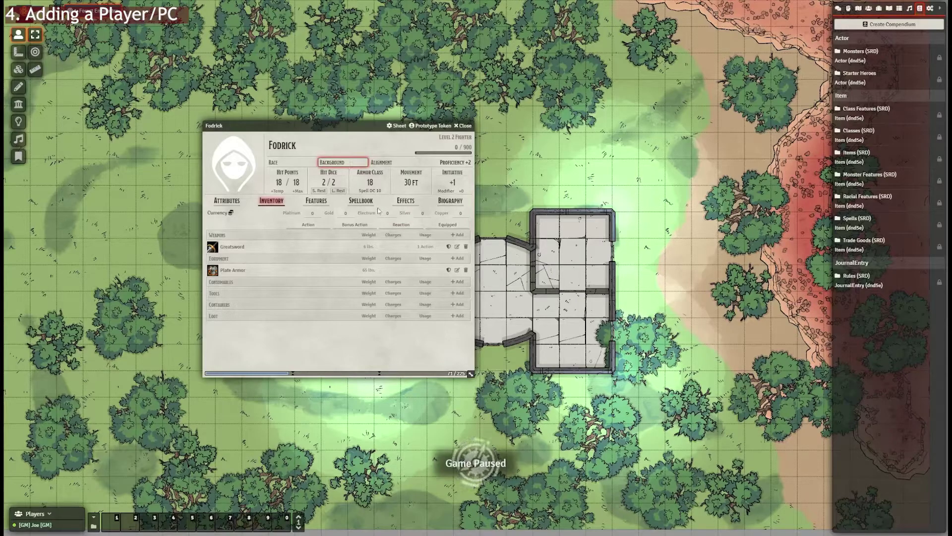
text(Noble)
click(411, 161)
text(Ne)
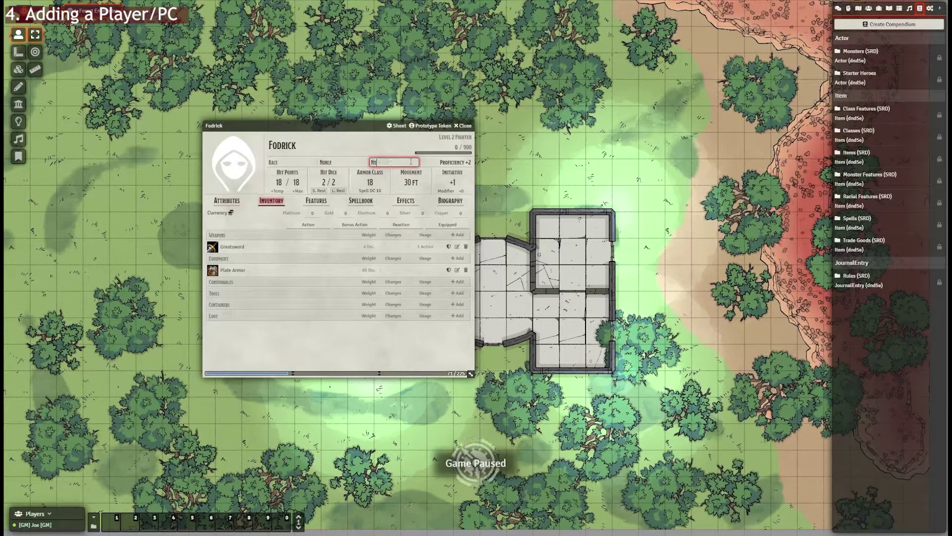
key(BackSpace)
text(Lawf)
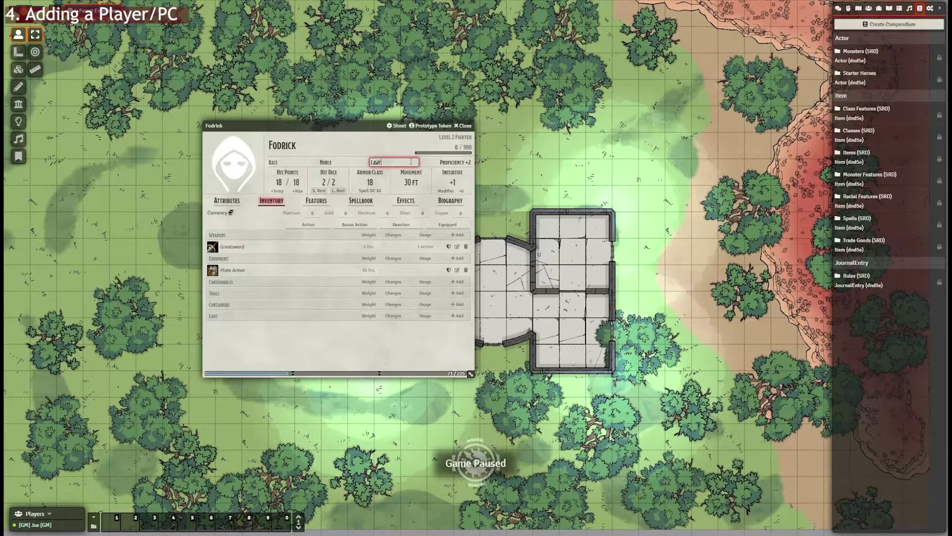
text(ul Neutral)
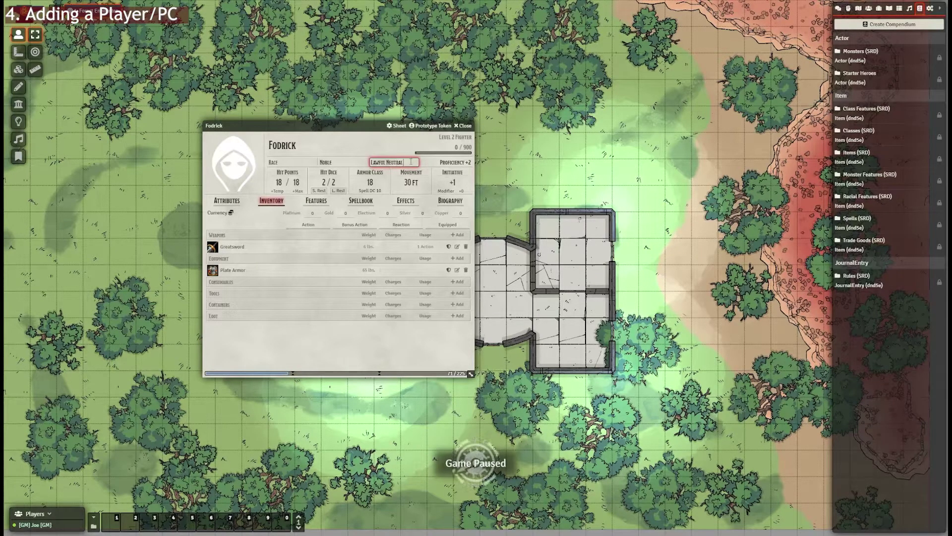
Set Fodrick's race to Human on the character sheet.
click(380, 142)
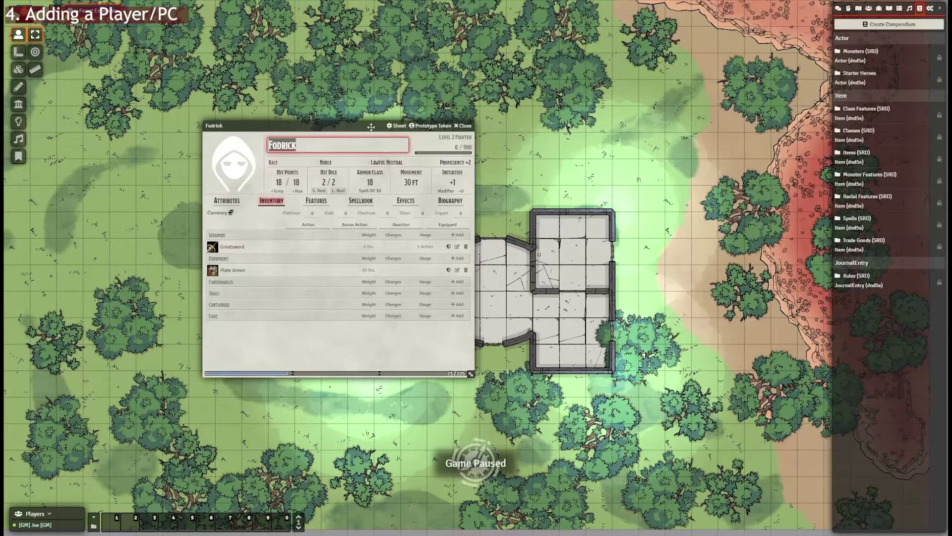
click(284, 163)
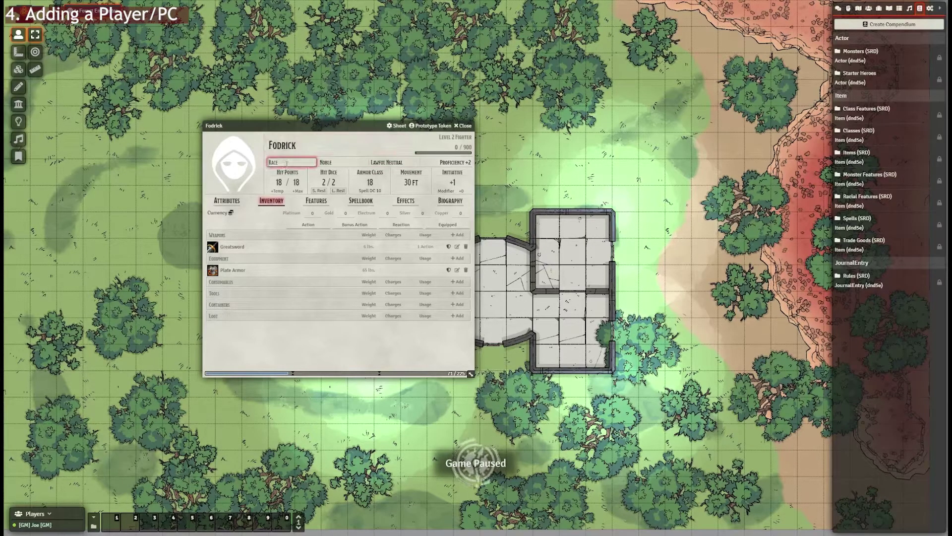
text(Human)
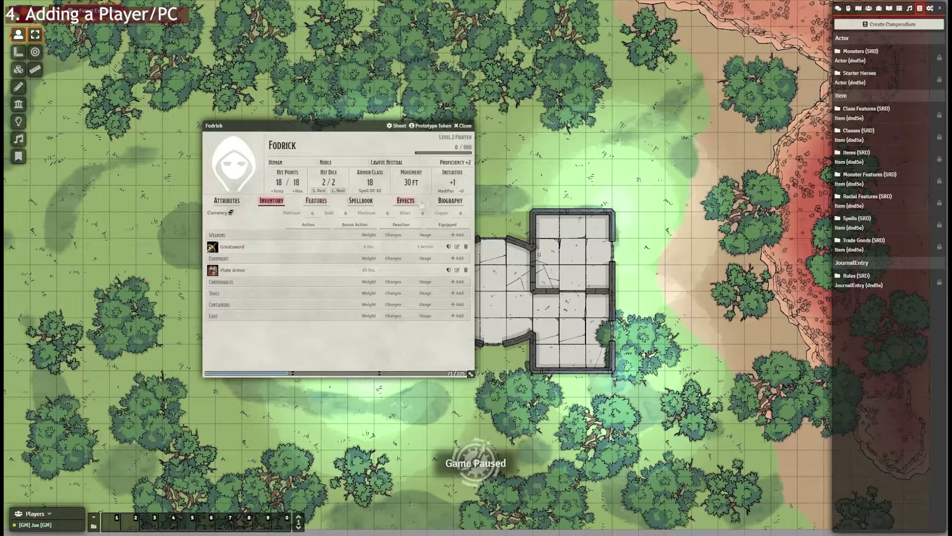
Look through the Effects, Biography, Spellbook and Features sections of Fodrick's sheet, ending at the Inventory.
click(443, 202)
click(406, 201)
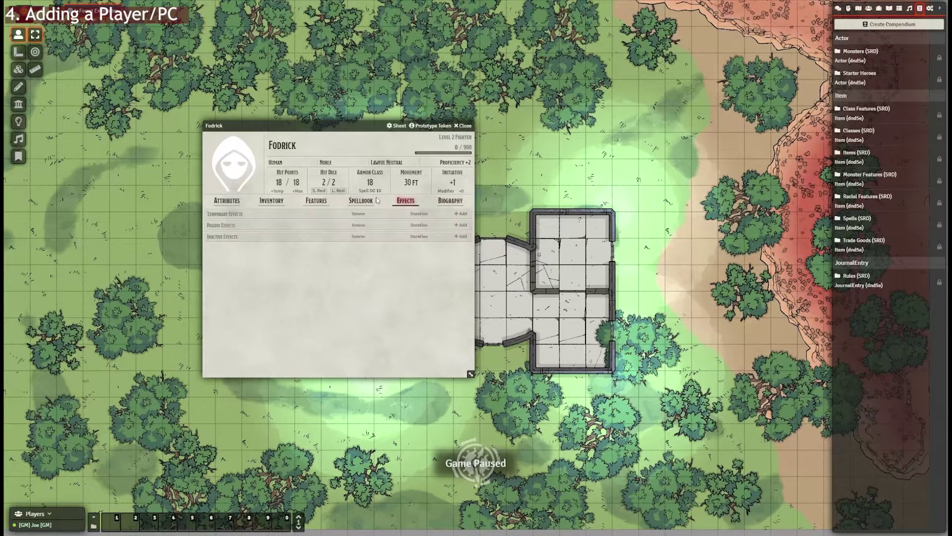
click(450, 200)
key(Tab)
key(Tab)
key(Tab)
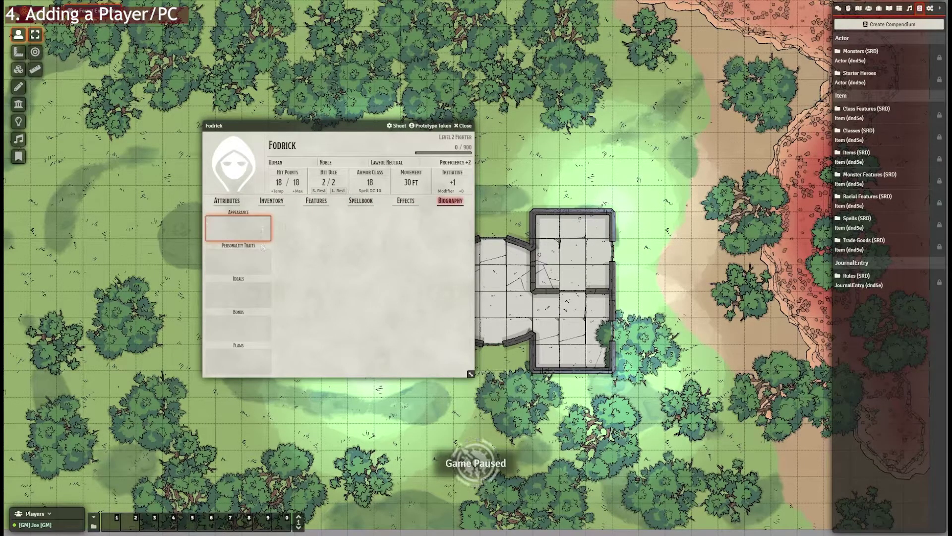
key(Tab)
click(469, 219)
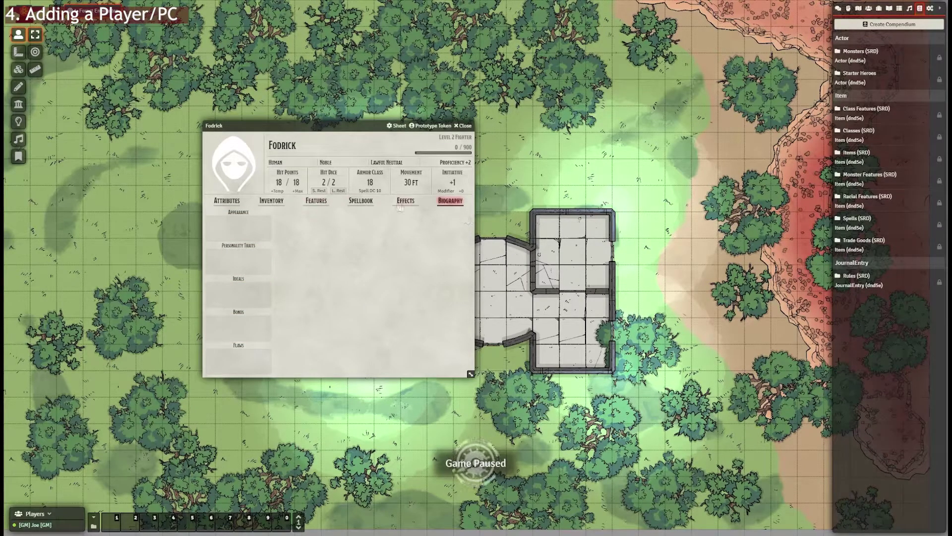
click(360, 201)
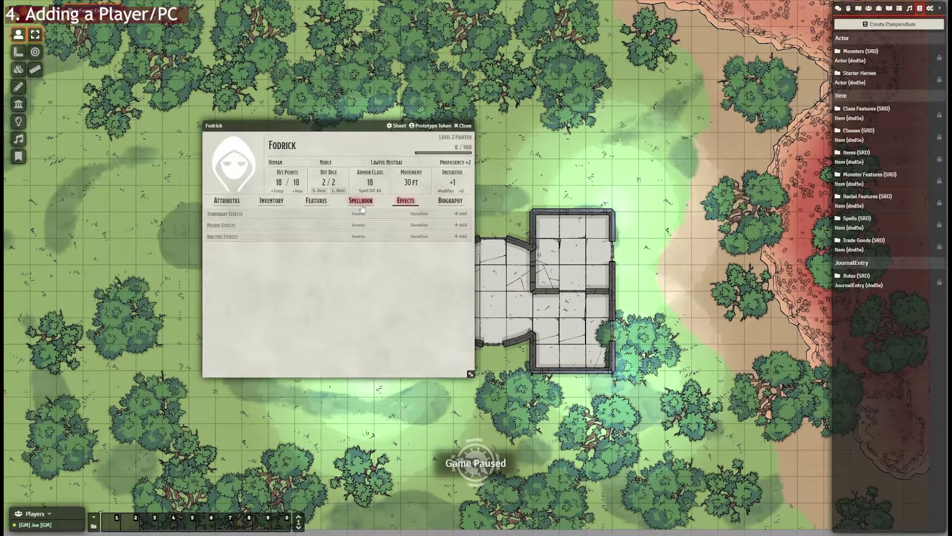
click(317, 201)
click(280, 203)
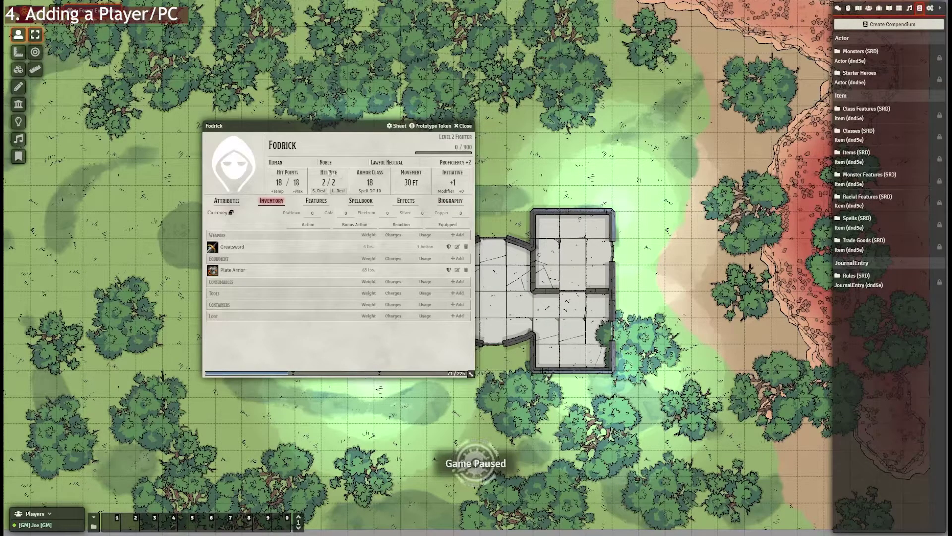
Move Fodrick's sheet toward the middle of the map, show the chat log and post his Greatsword to it.
drag(324, 125, 506, 139)
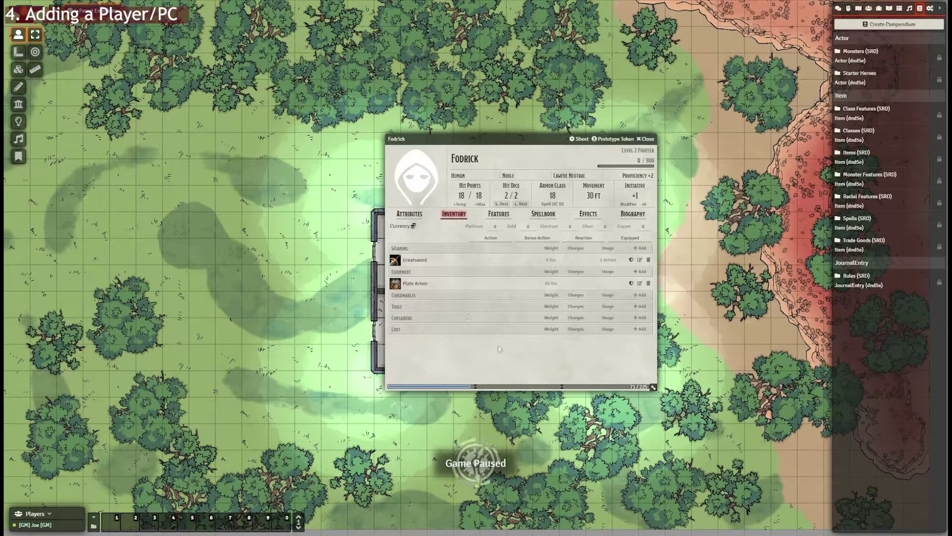
drag(589, 142, 560, 124)
click(838, 8)
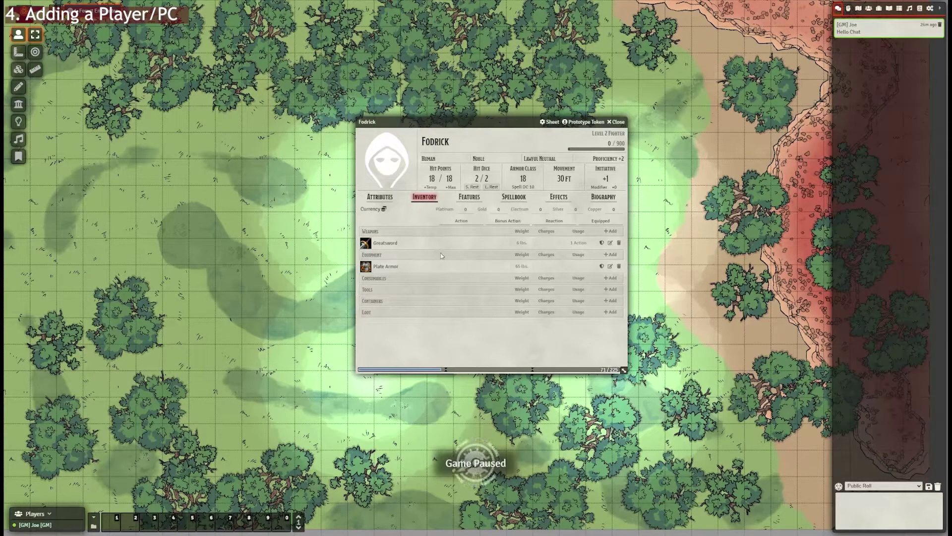
click(366, 243)
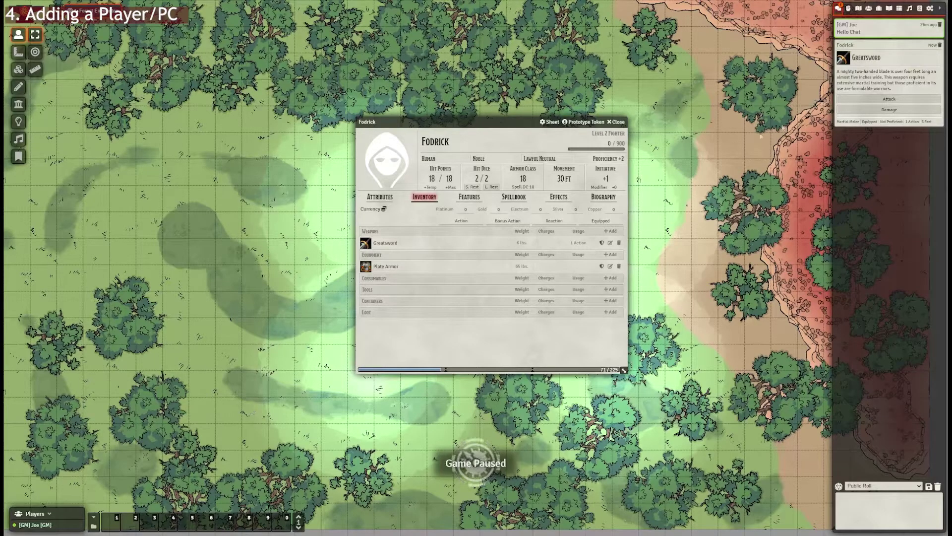
Roll two Greatsword attacks from its chat card, one as a normal roll and one with advantage.
click(893, 99)
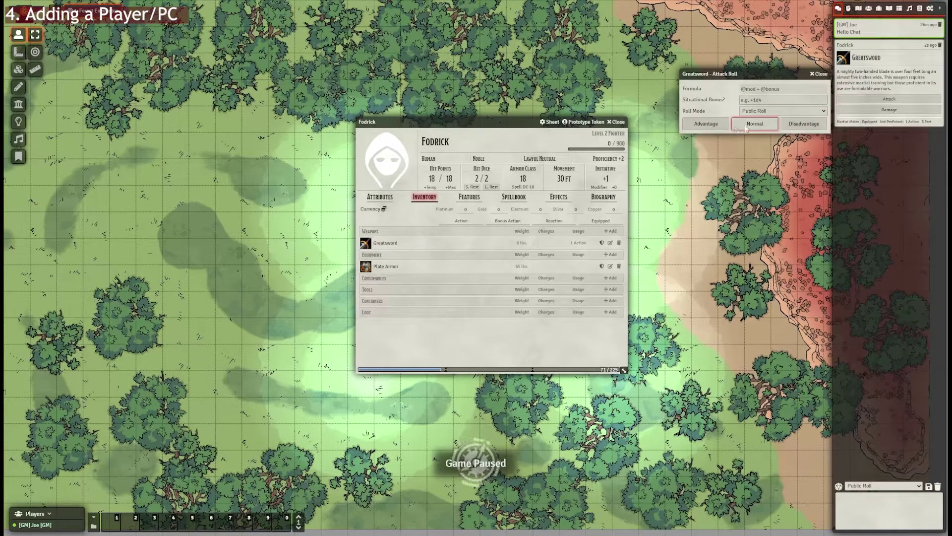
click(746, 124)
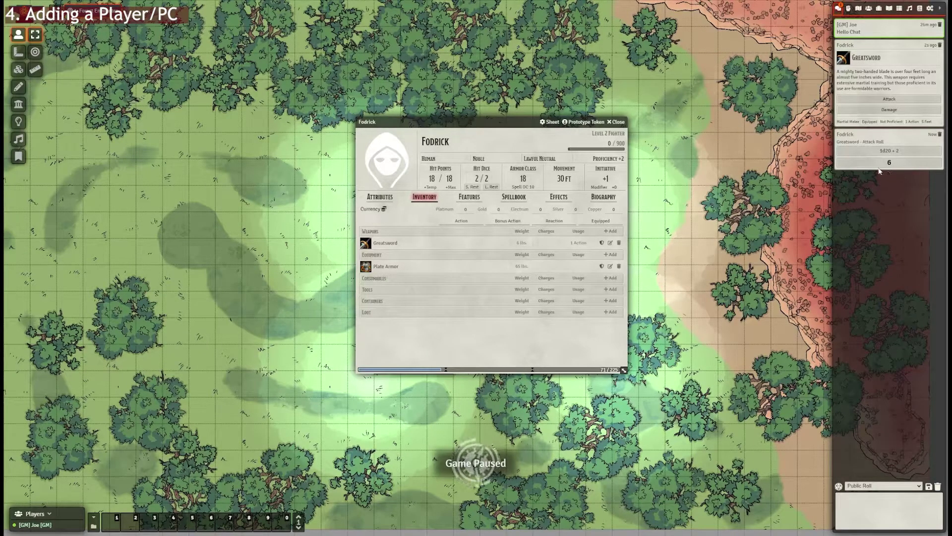
click(889, 99)
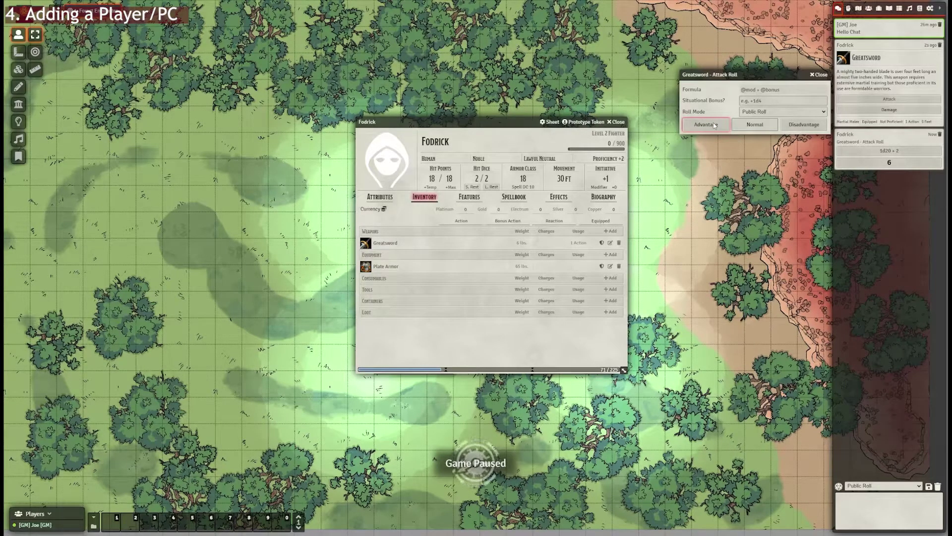
click(715, 126)
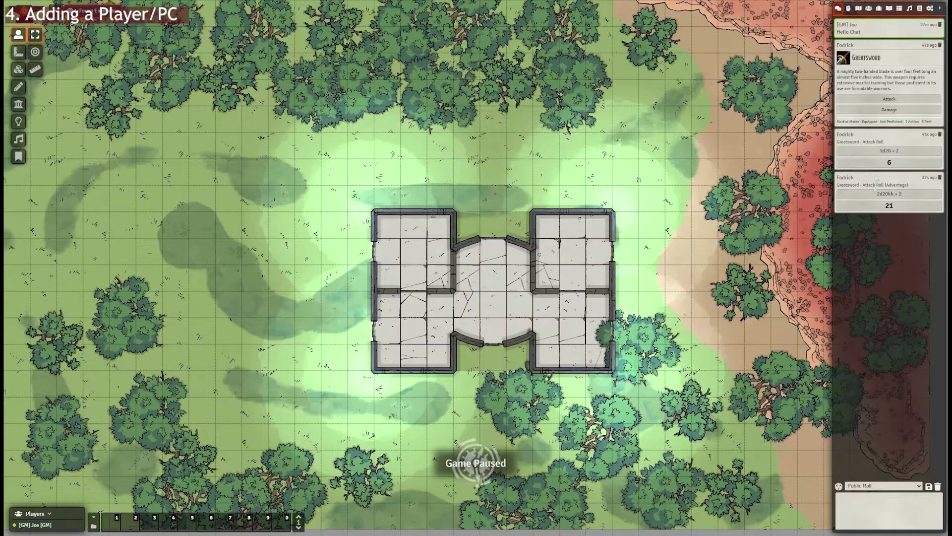
Log out of the world and rejoin the game session as the gamemaster.
click(930, 10)
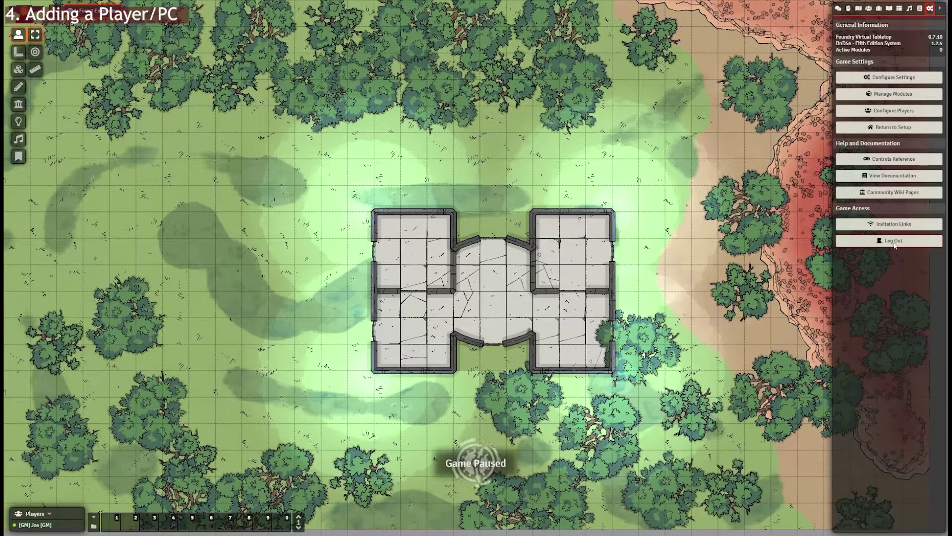
click(894, 241)
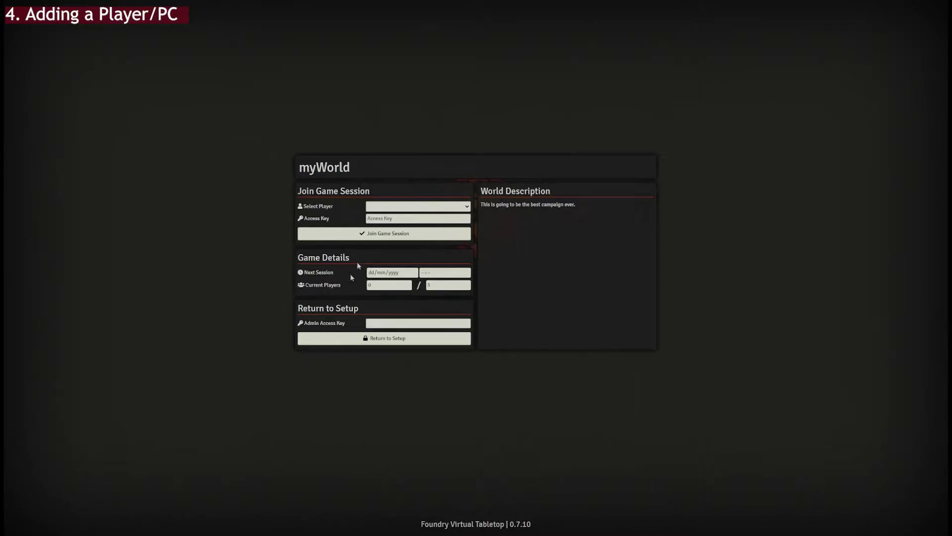
click(378, 208)
click(387, 224)
click(424, 206)
click(424, 219)
click(416, 233)
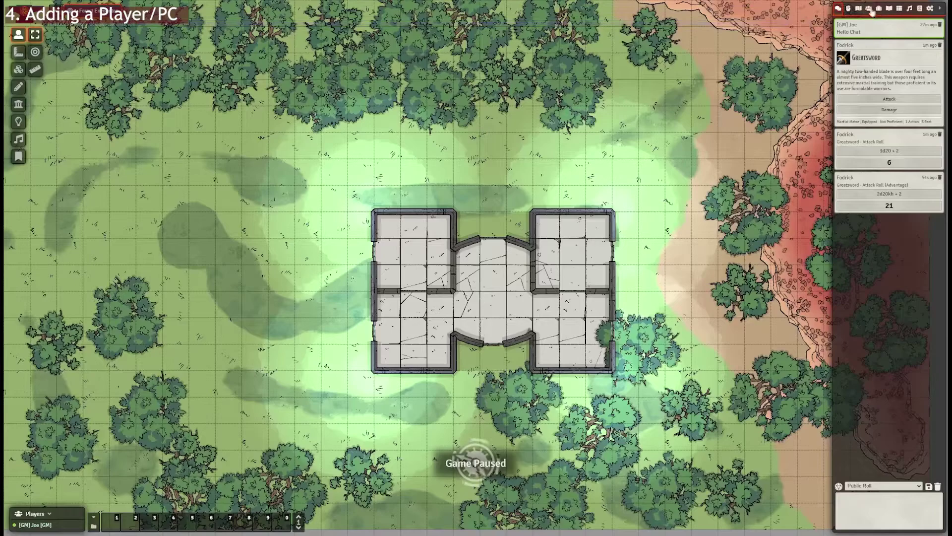
Configure the Fodrick actor's permissions so that the first listed player is Owner, and save the changes.
click(872, 10)
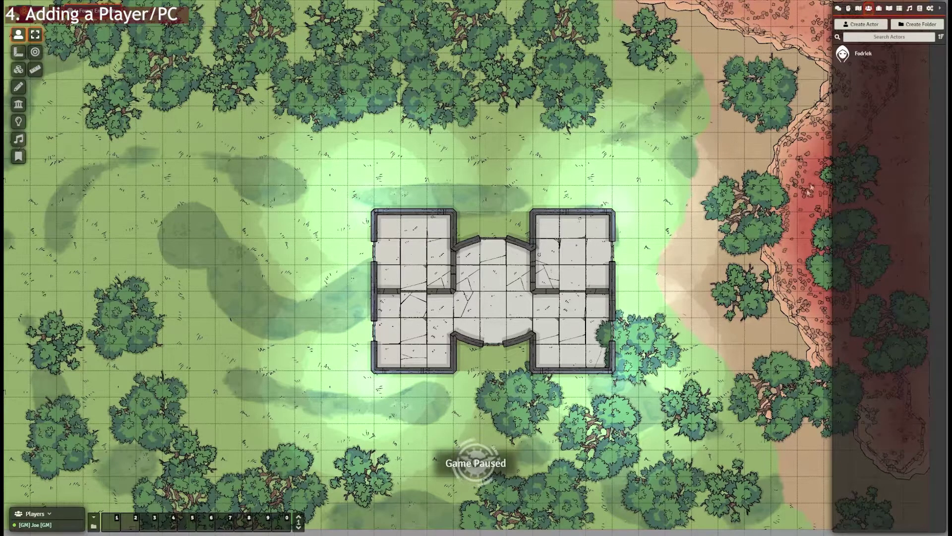
click(839, 8)
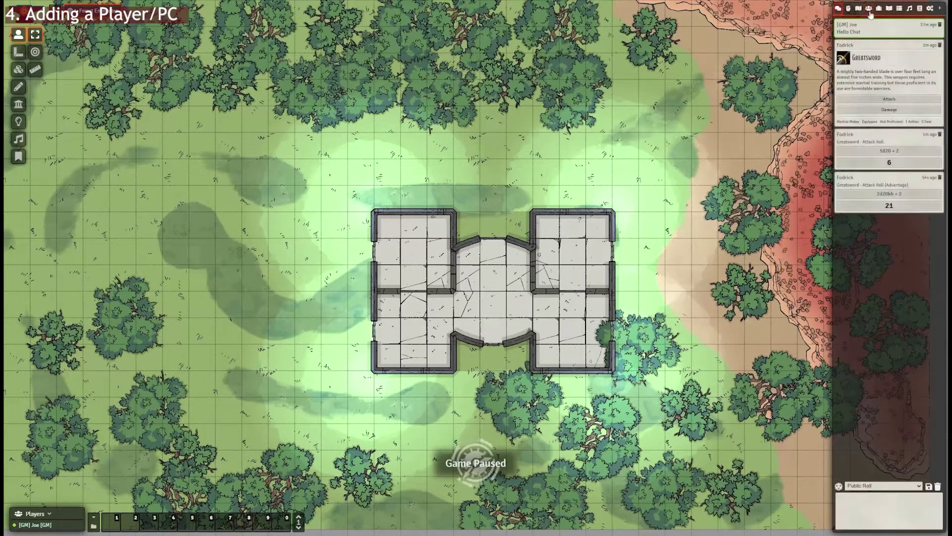
click(870, 11)
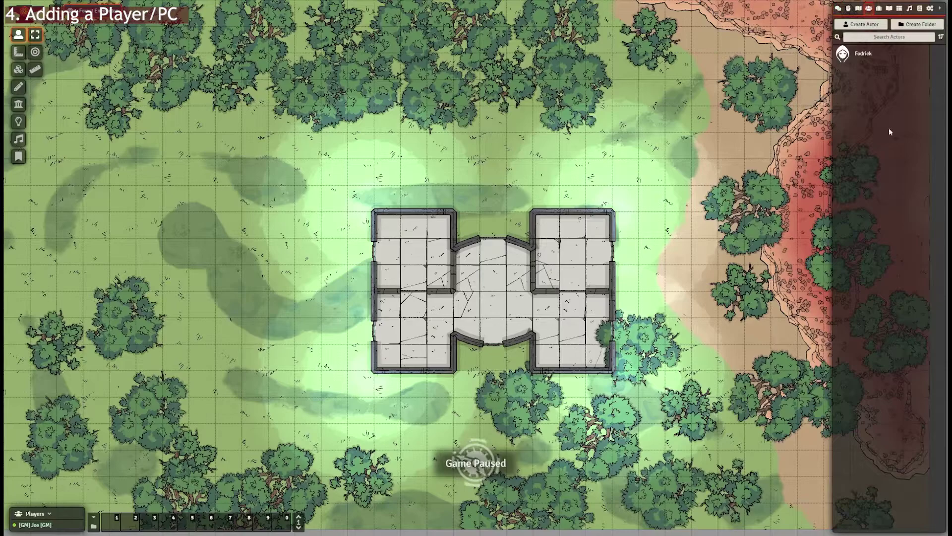
right_click(868, 58)
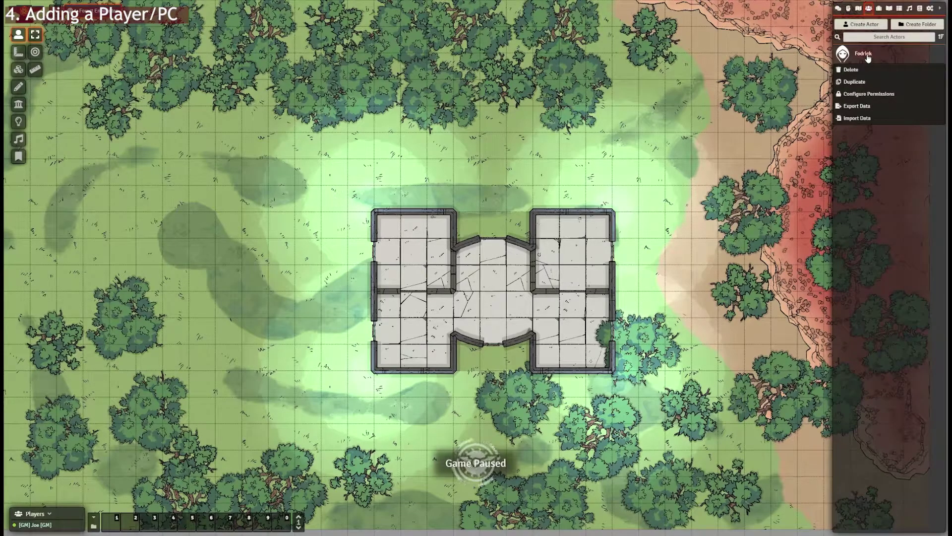
click(867, 96)
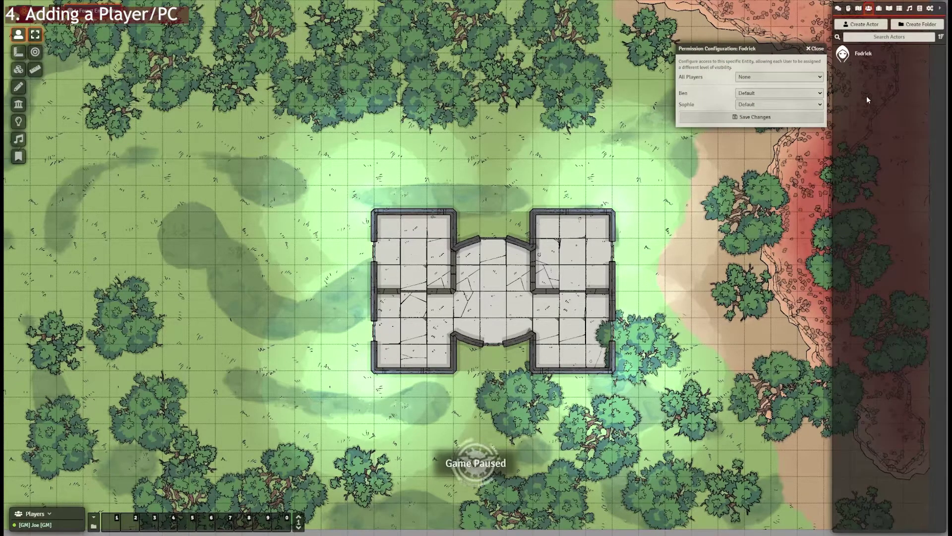
click(757, 93)
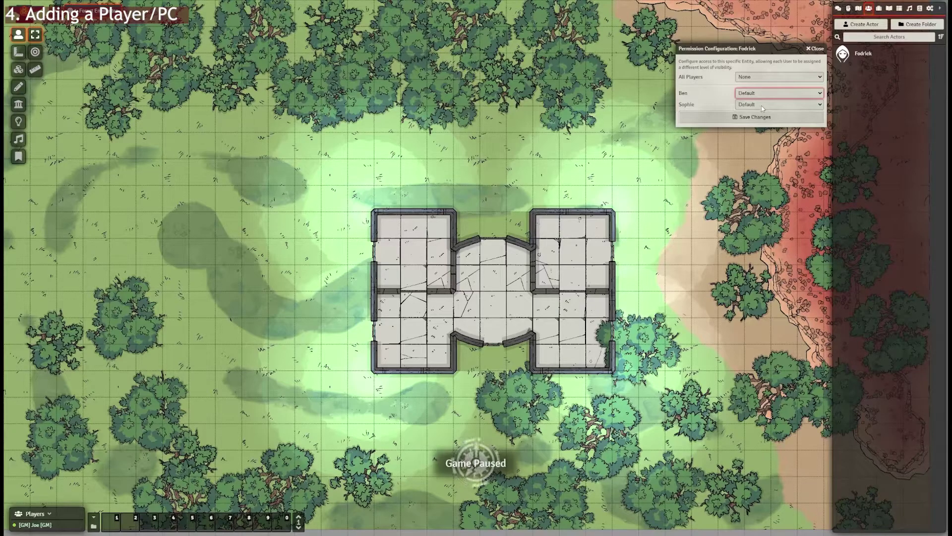
click(764, 120)
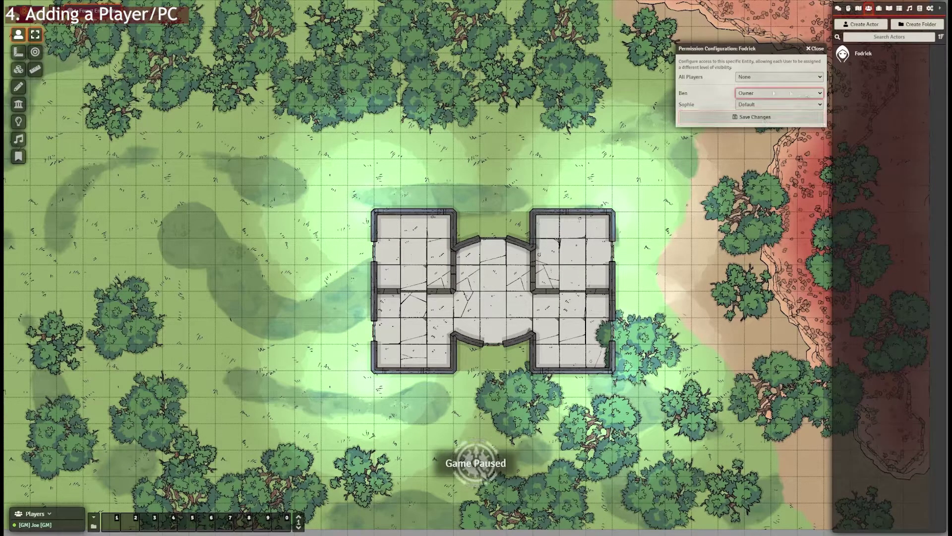
click(757, 123)
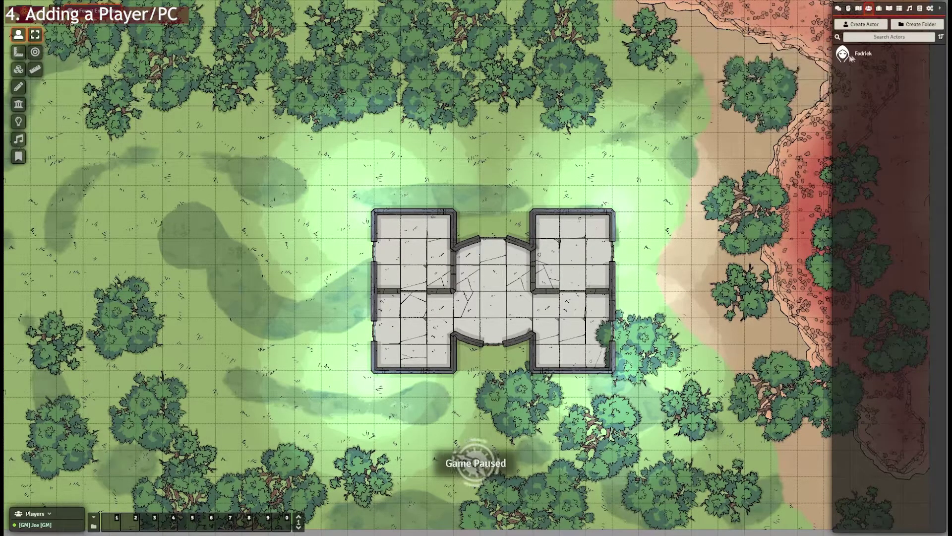
Log out of the gamemaster account and rejoin the game session as the first listed player.
click(930, 7)
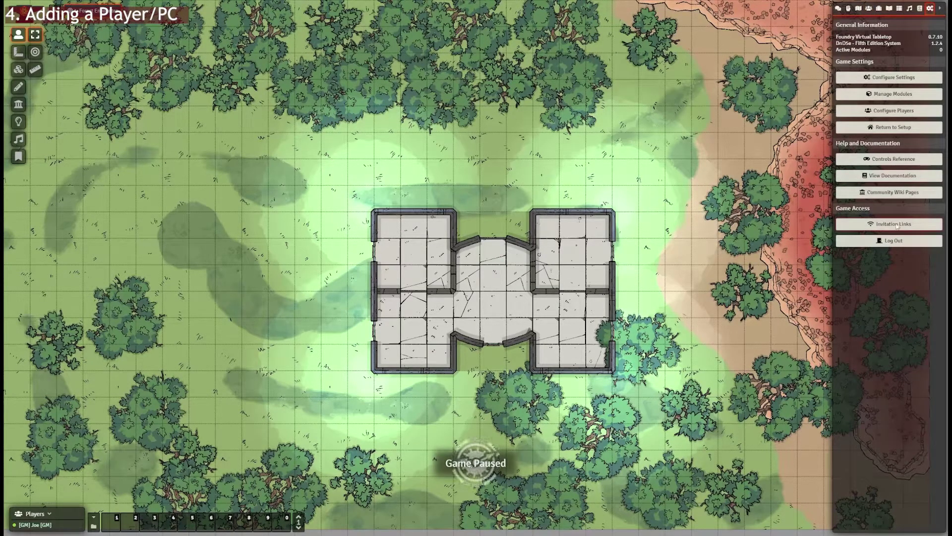
click(888, 240)
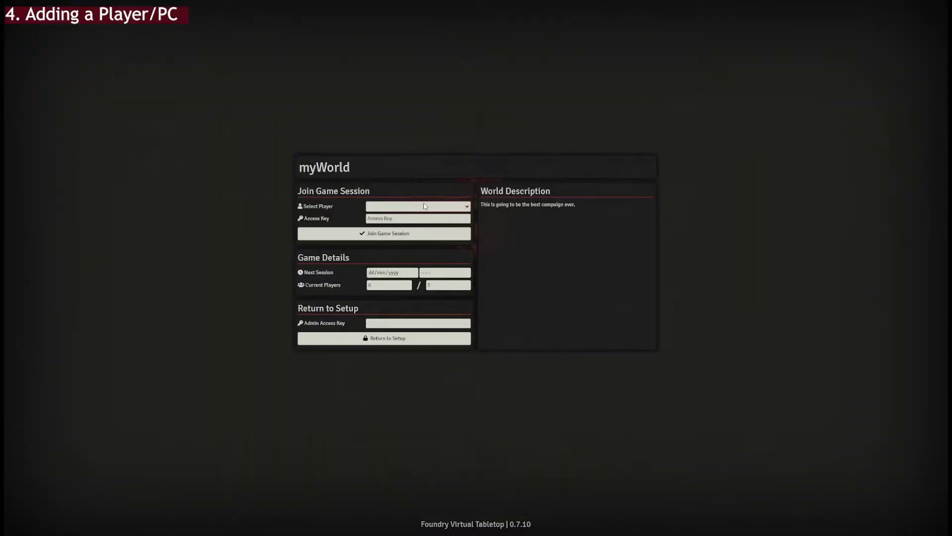
click(410, 230)
click(382, 240)
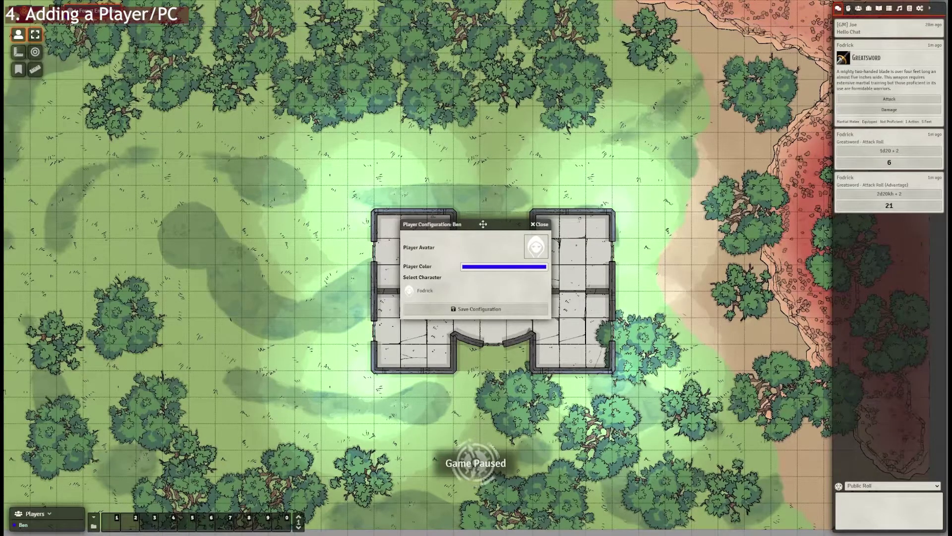
Select Fodrick as the player's character, save the player configuration, and show the actors directory.
click(436, 283)
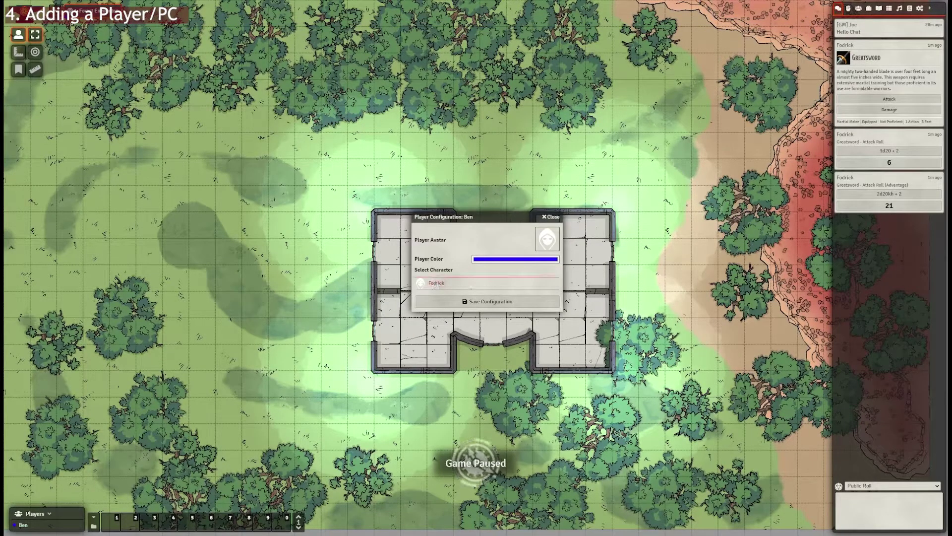
click(481, 303)
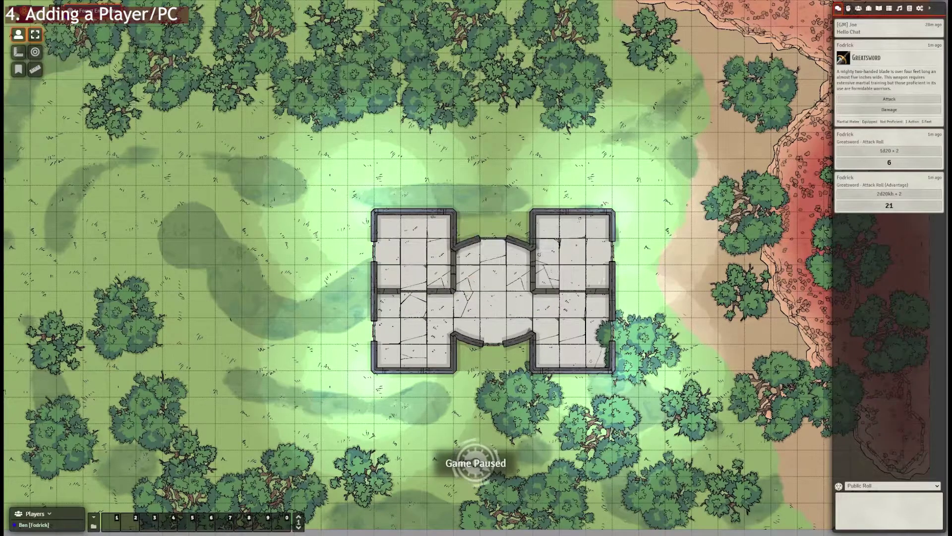
click(848, 8)
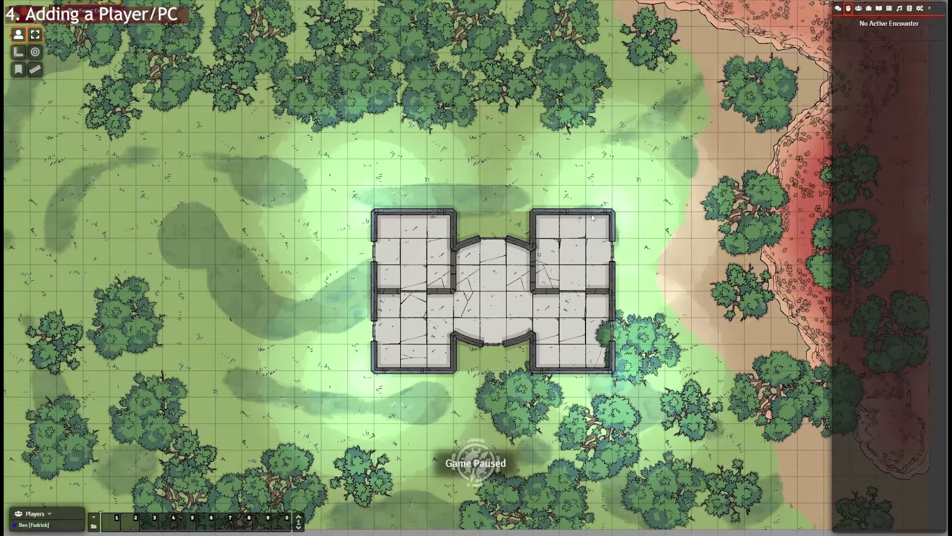
click(859, 9)
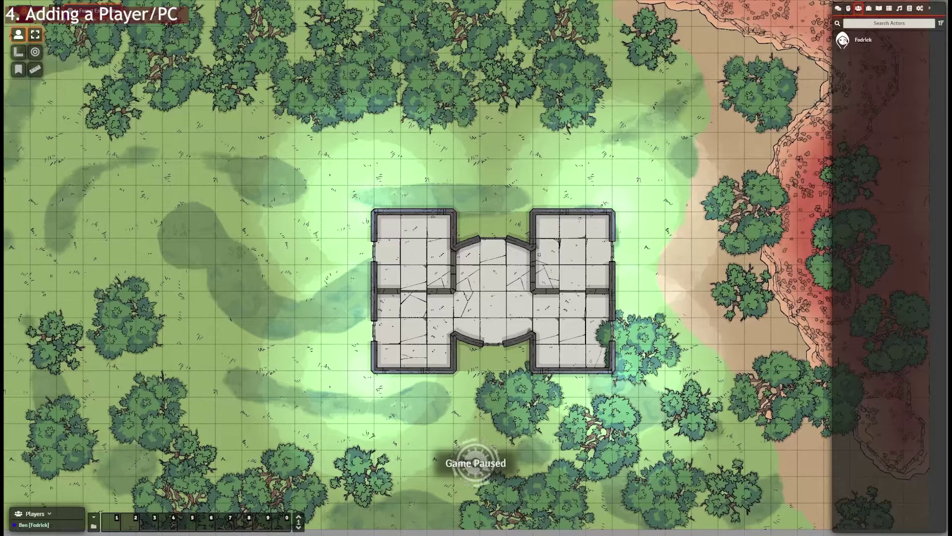
Rejoin the session as the gamemaster and place Fodrick's token on the grass just north of the building.
click(918, 9)
click(869, 193)
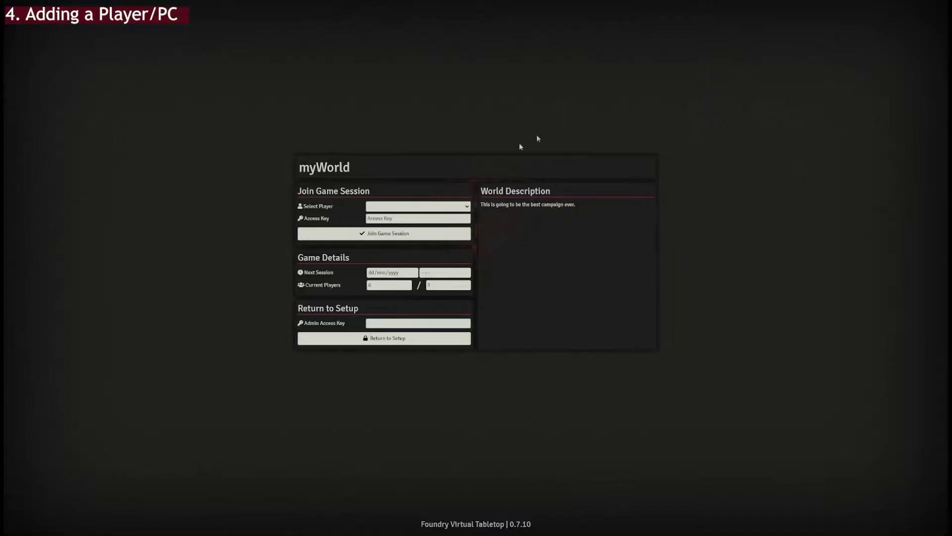
click(429, 234)
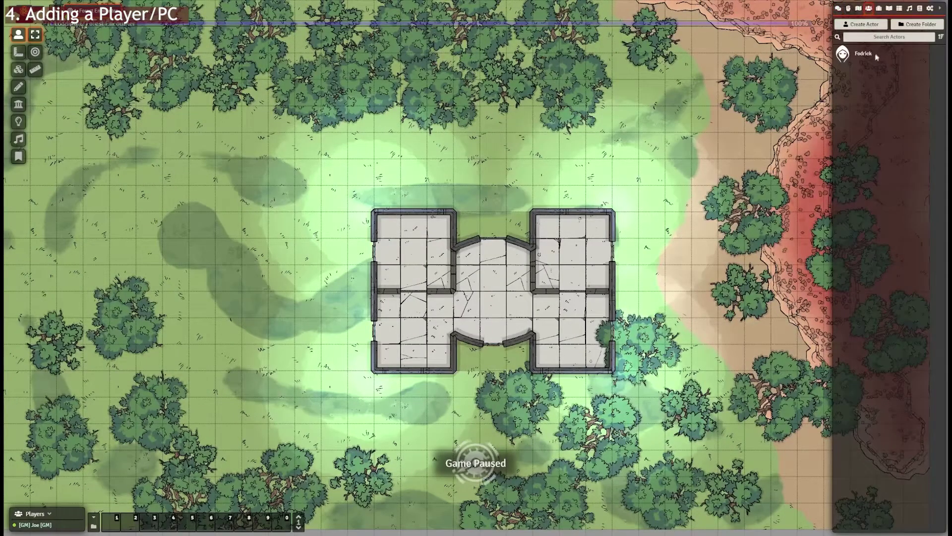
drag(876, 57, 492, 173)
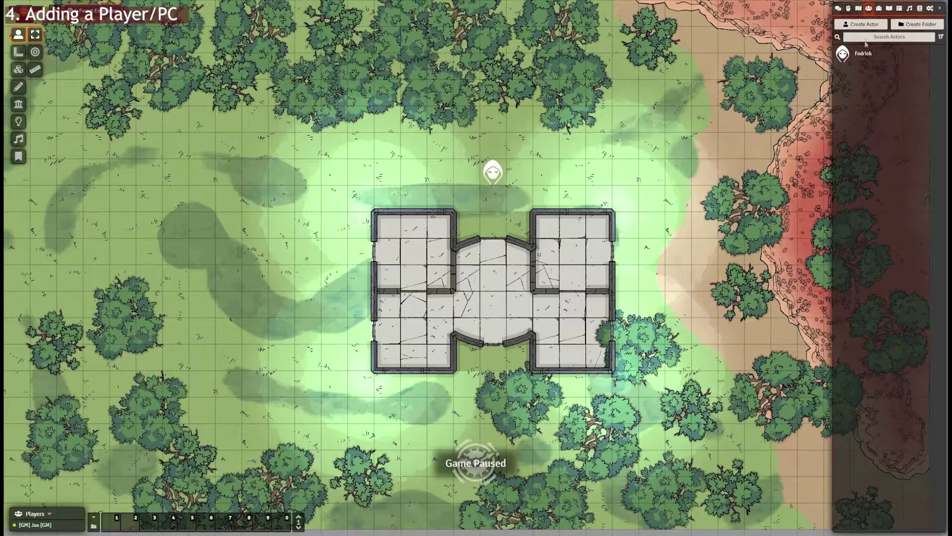
Log out again and rejoin the game session as the player who owns Fodrick.
click(930, 9)
click(857, 242)
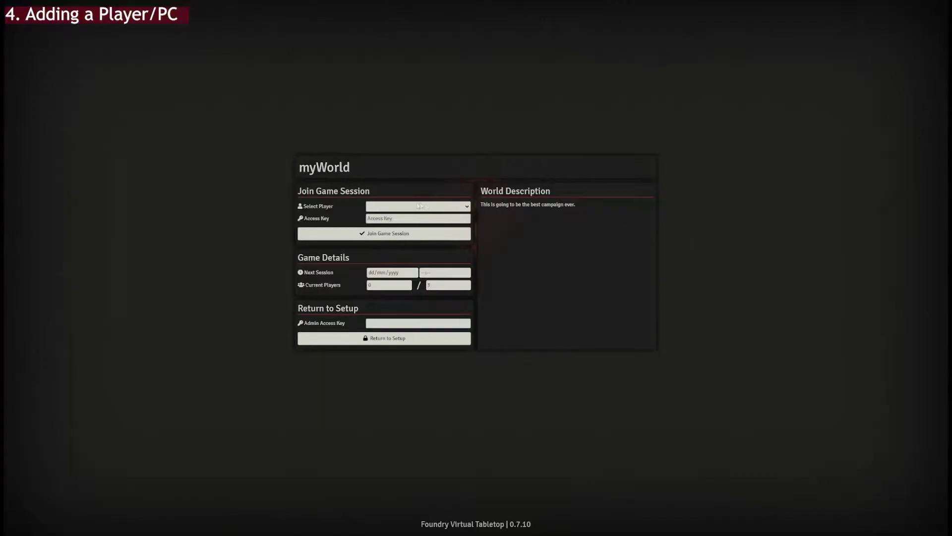
click(401, 234)
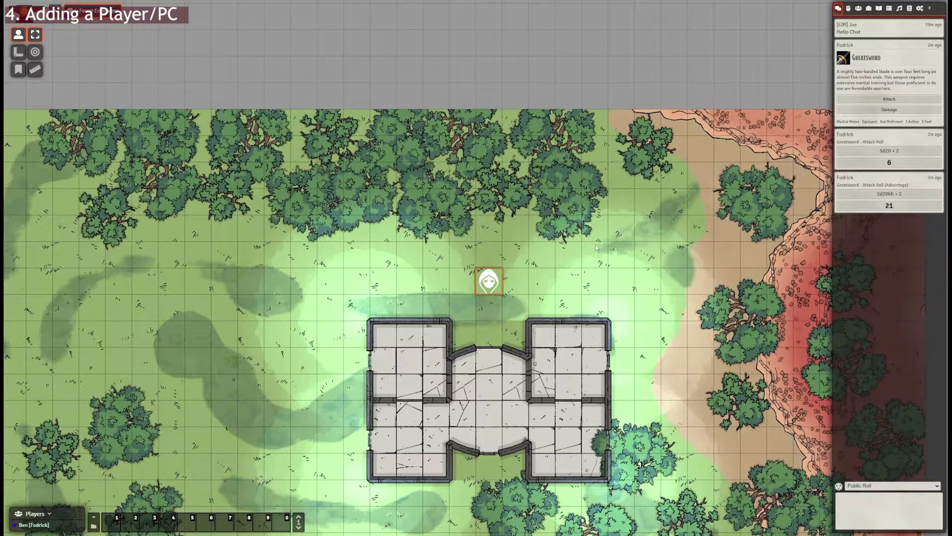
Move Fodrick's token square by square in all four directions on the grass north of the building, ending on its starting square.
key(Down)
key(Right)
key(Up)
key(Left)
key(Left)
key(Up)
key(Right)
key(Right)
key(Down)
key(Left)
key(Left)
key(Up)
key(Right)
key(Down)
key(Up)
key(Left)
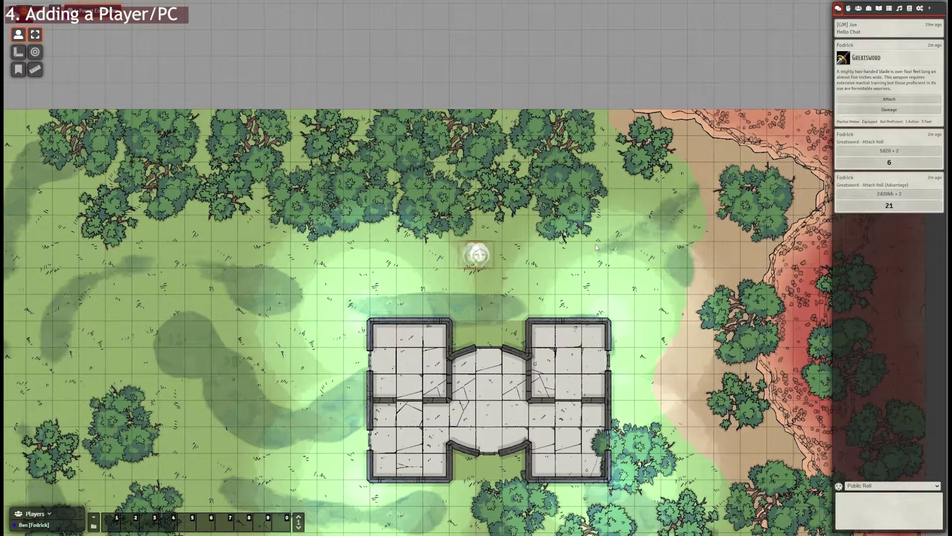
key(Down)
key(Up)
key(Right)
key(Down)
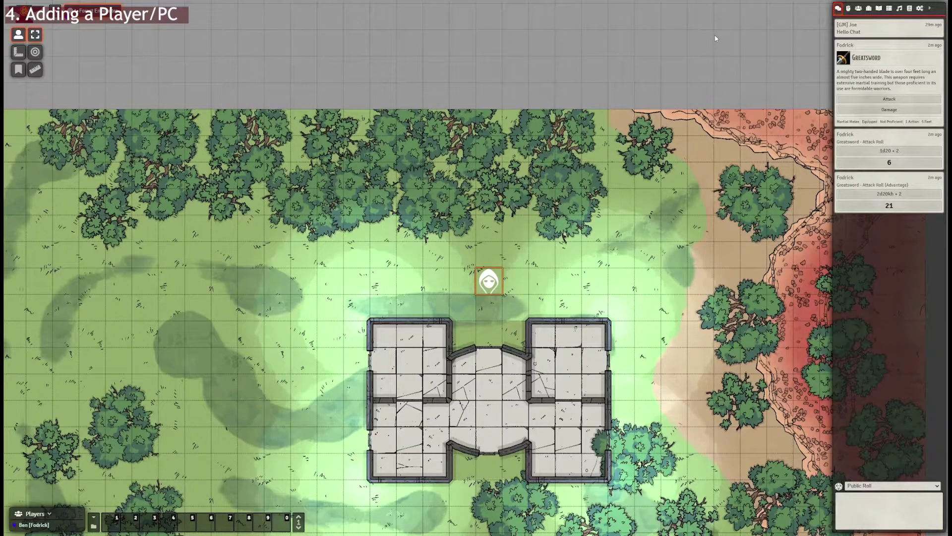
Log out of the player account and rejoin the game session as the gamemaster.
click(919, 8)
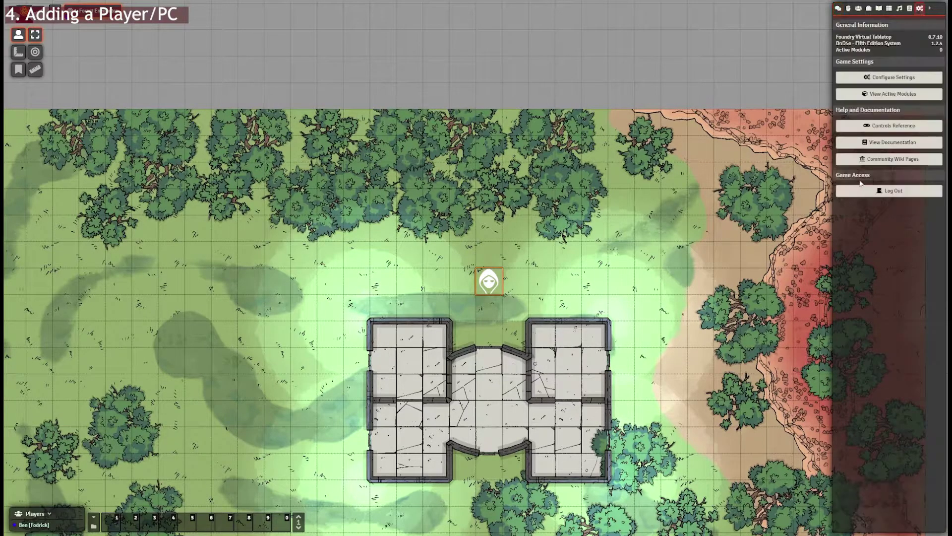
click(868, 193)
click(391, 209)
click(390, 223)
click(389, 239)
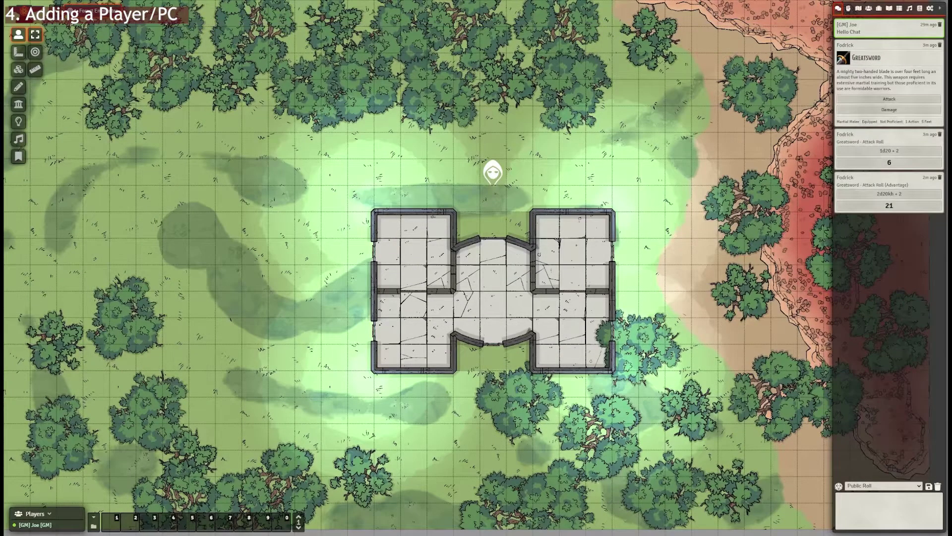
Start a new actor in the actors directory and set its type to Non-Player Character.
click(859, 9)
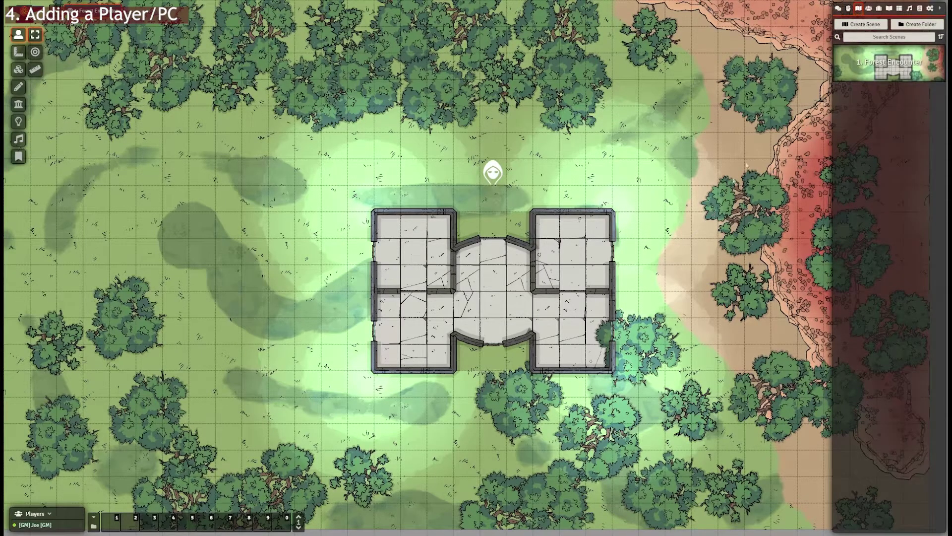
click(869, 8)
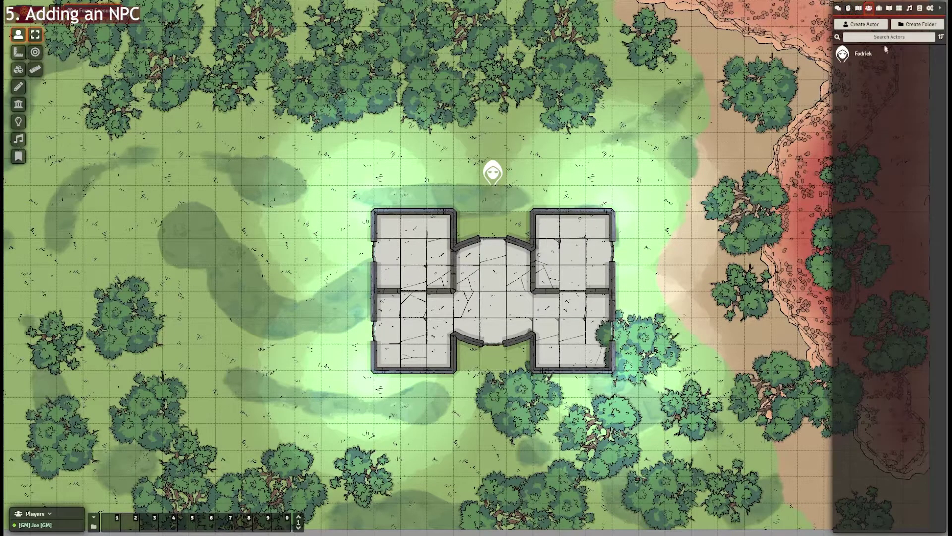
click(872, 25)
click(798, 47)
click(786, 69)
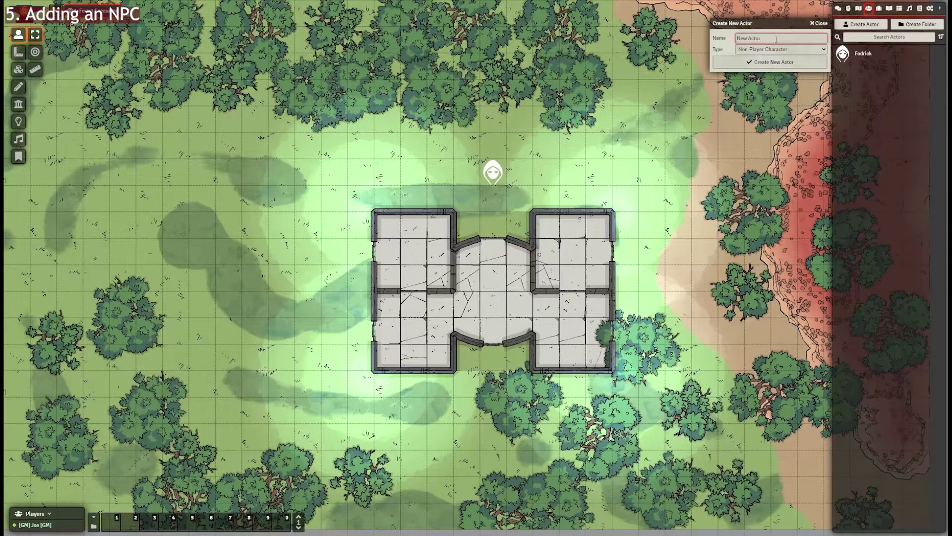
Name the new actor Enemy and create it.
text(ema)
text(y)
key(BackSpace)
key(BackSpace)
key(BackSpace)
key(BackSpace)
key(BackSpace)
text(Enemy)
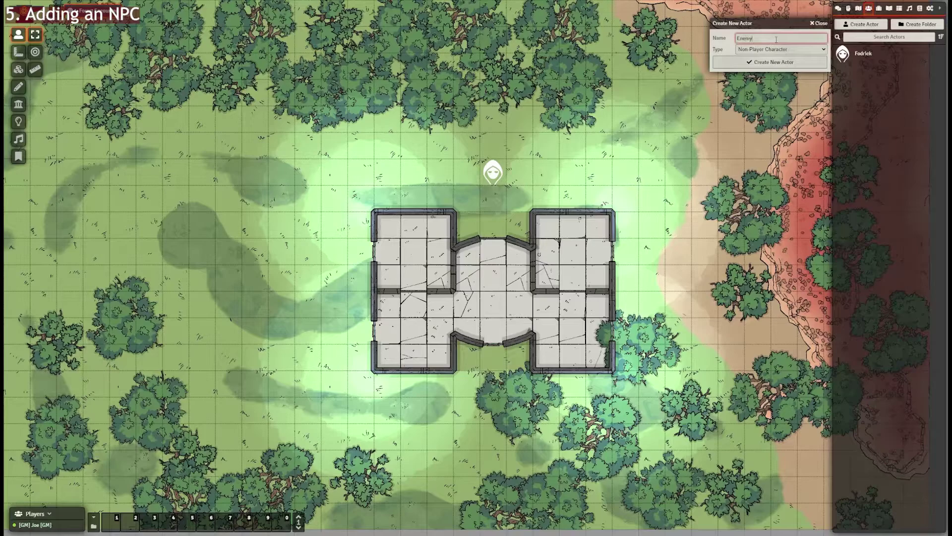
click(788, 67)
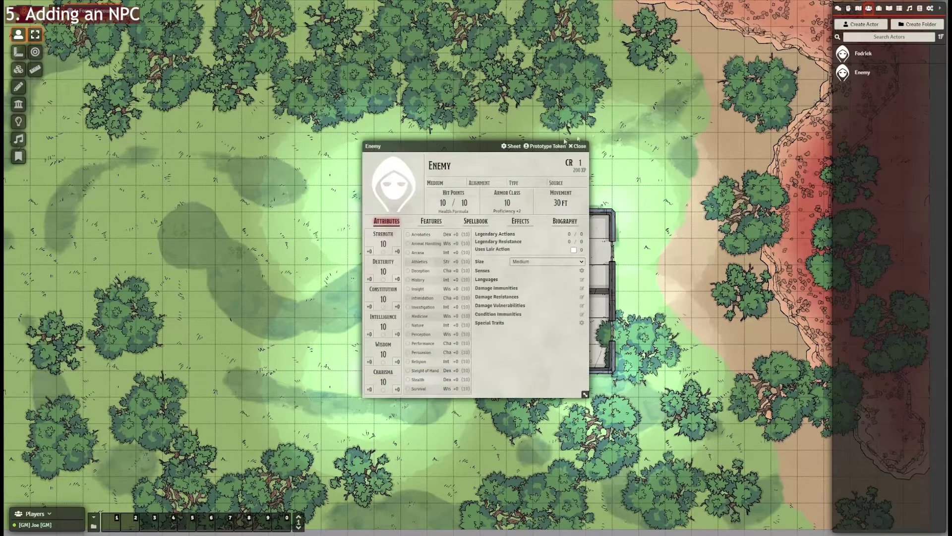
Move the Enemy sheet away from the middle of the map so it sits beside the building's east side.
drag(486, 148, 746, 138)
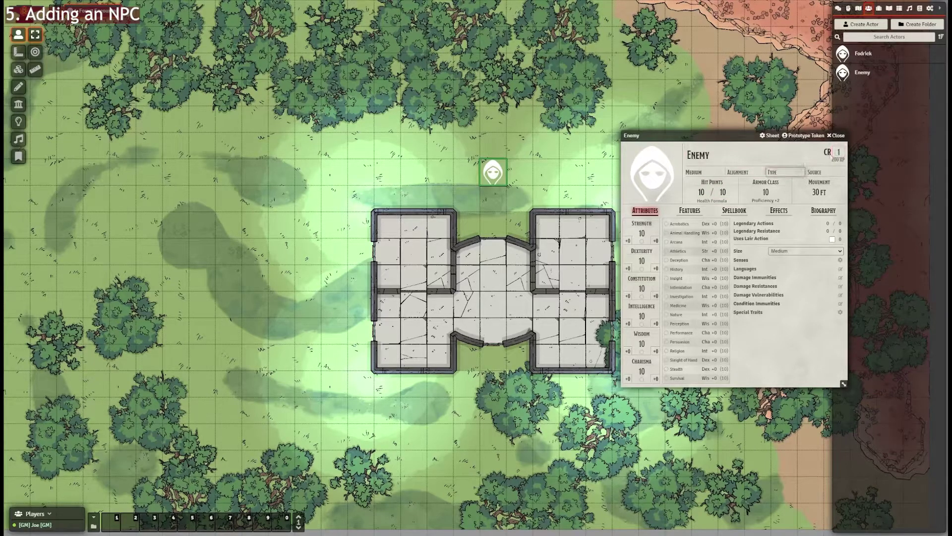
drag(707, 135, 681, 130)
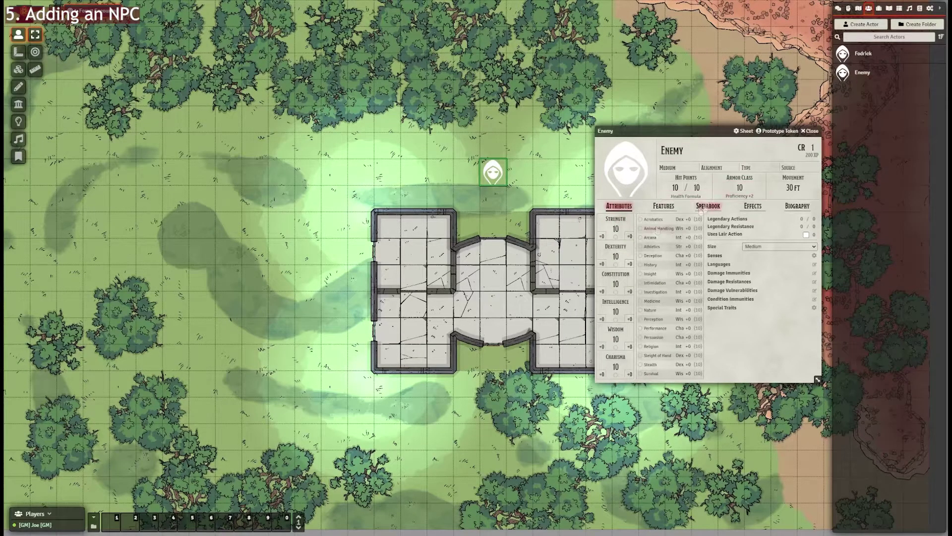
drag(702, 133, 701, 134)
Add the Sorcerer class from the Classes (SRD) compendium to Enemy, check its features and attributes, and close the compendium.
click(919, 8)
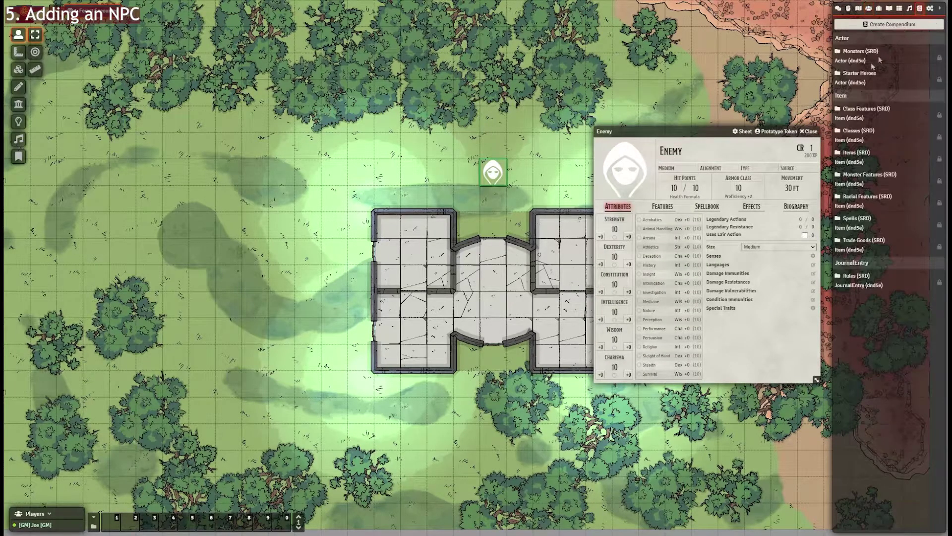
click(880, 135)
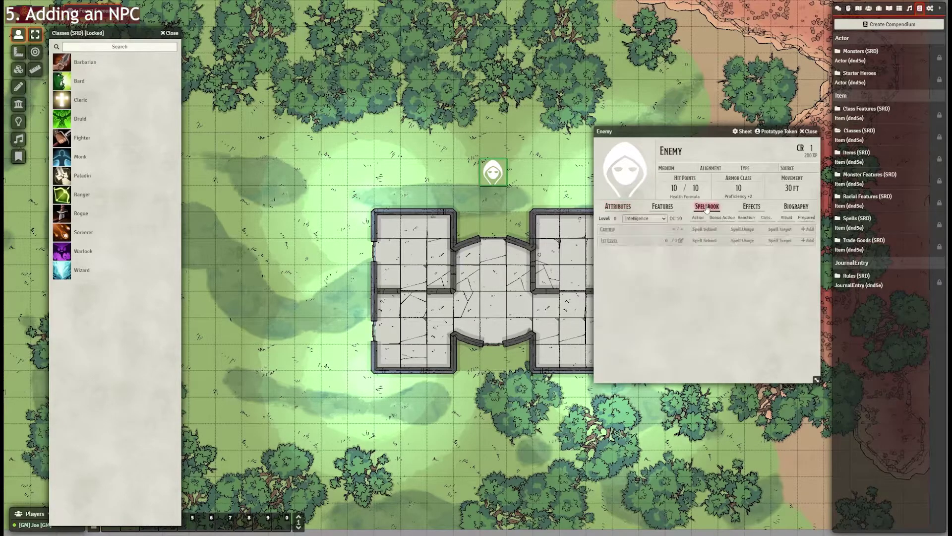
click(662, 205)
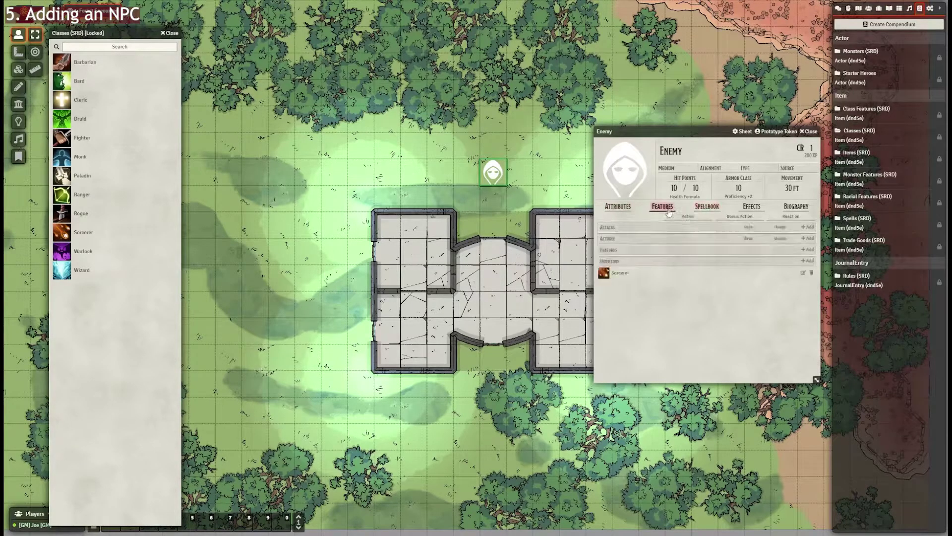
click(618, 206)
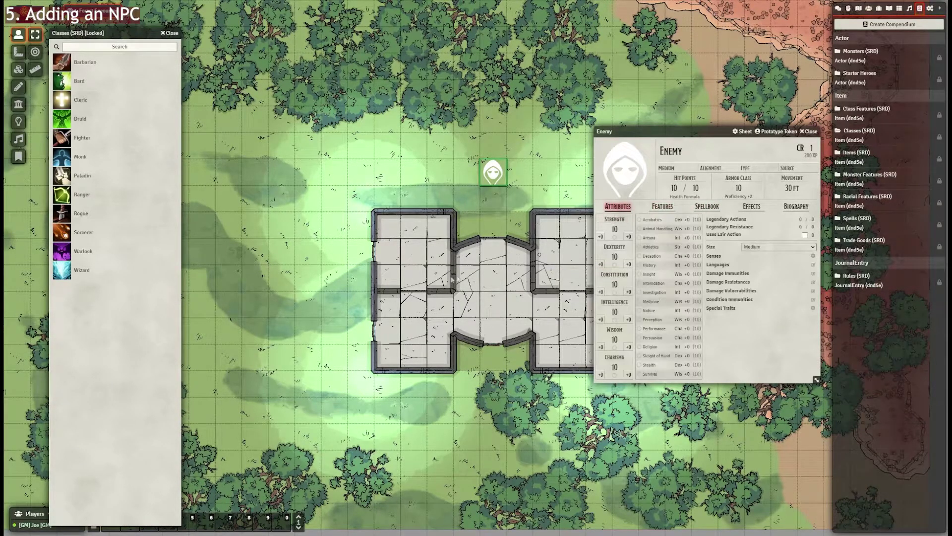
click(170, 33)
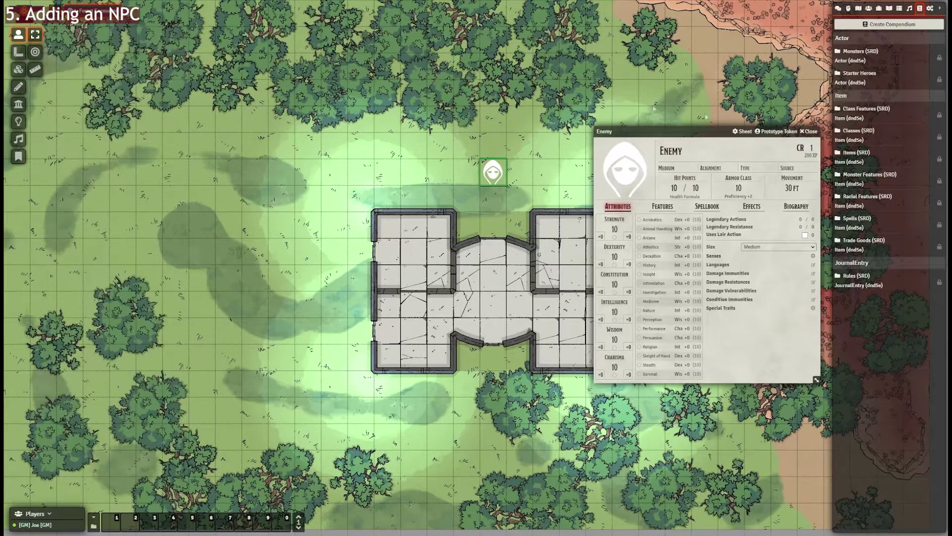
Add the Call Lightning spell from the Spells (SRD) compendium to Enemy and show the spellbook.
click(884, 223)
scroll(157, 156, down, 5)
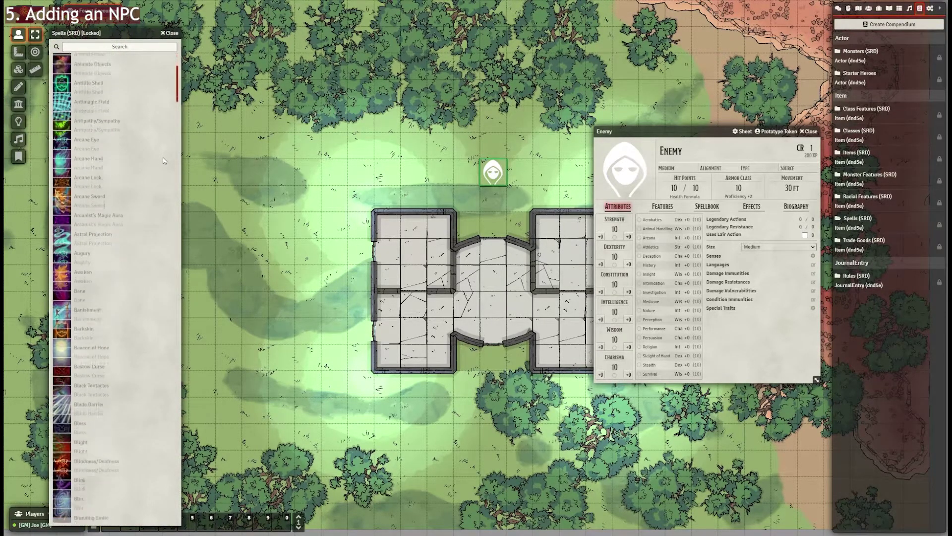
scroll(136, 190, down, 2)
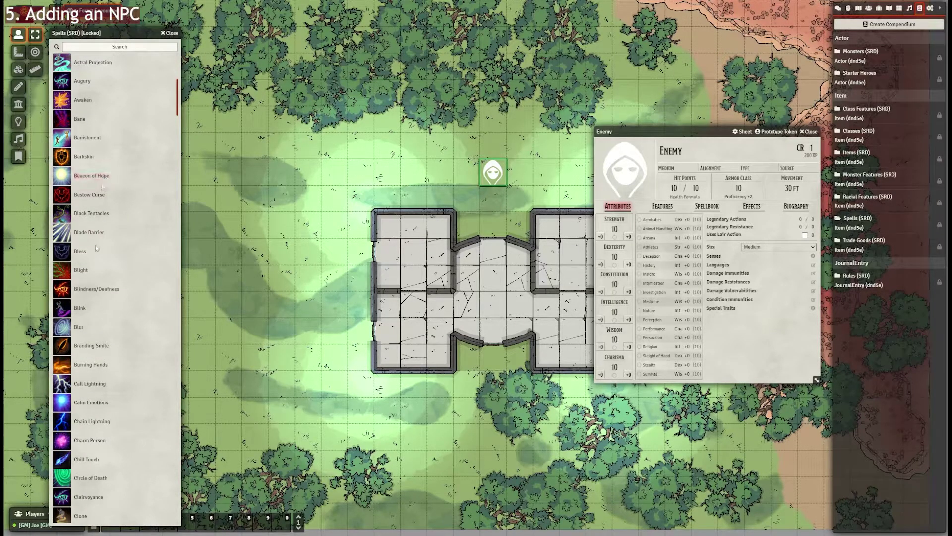
scroll(114, 352, down, 2)
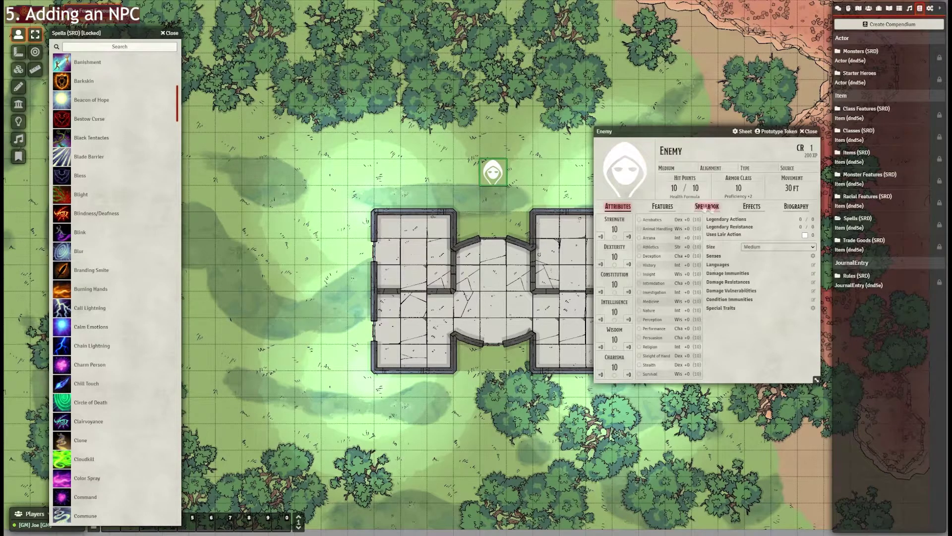
click(717, 207)
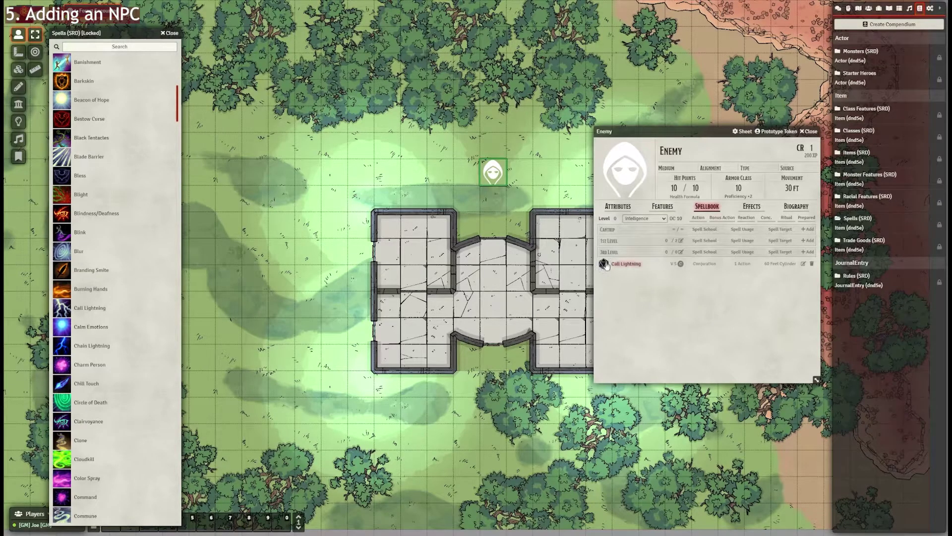
Try to cast Call Lightning from Enemy's spellbook and show the chat log.
click(604, 263)
click(500, 275)
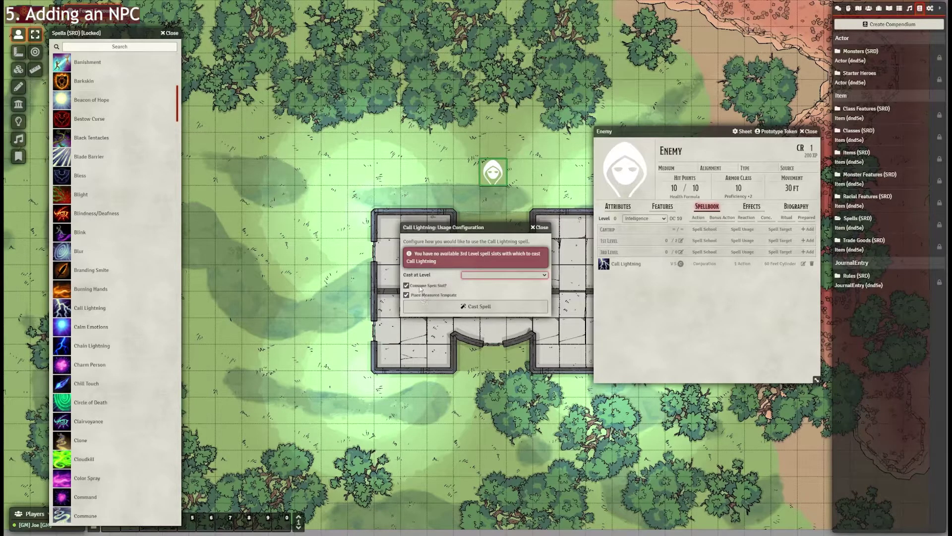
click(479, 306)
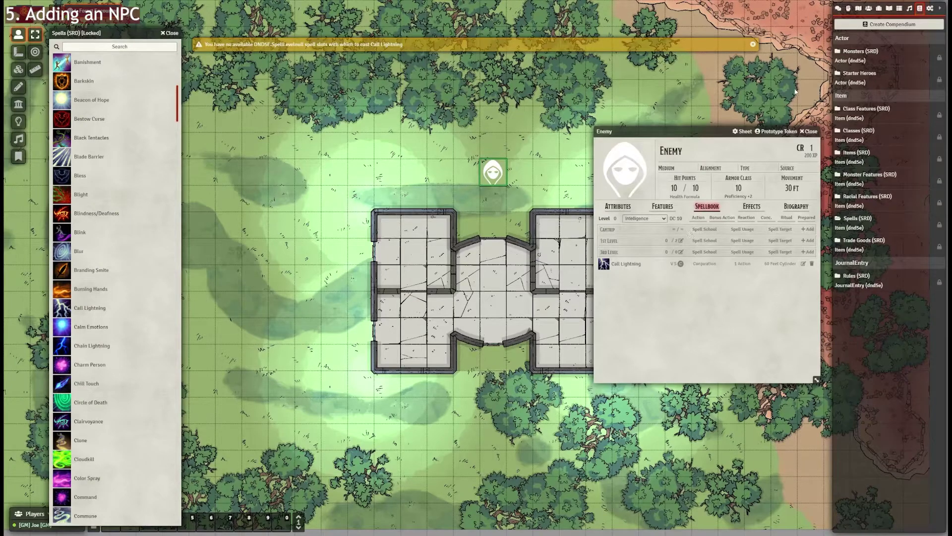
click(838, 8)
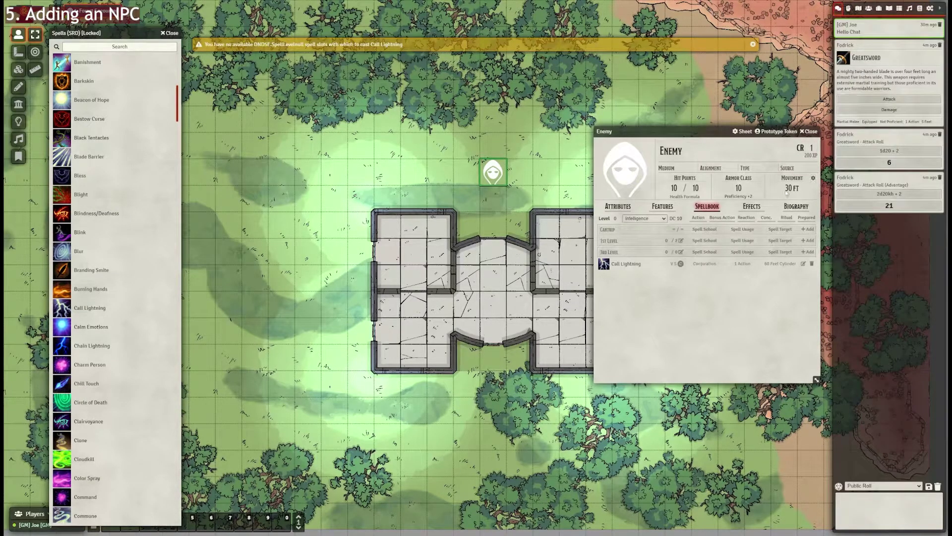
Cast Call Lightning from Enemy's spellbook without consuming a spell slot and place its 60 ft template at the building's centre.
click(604, 264)
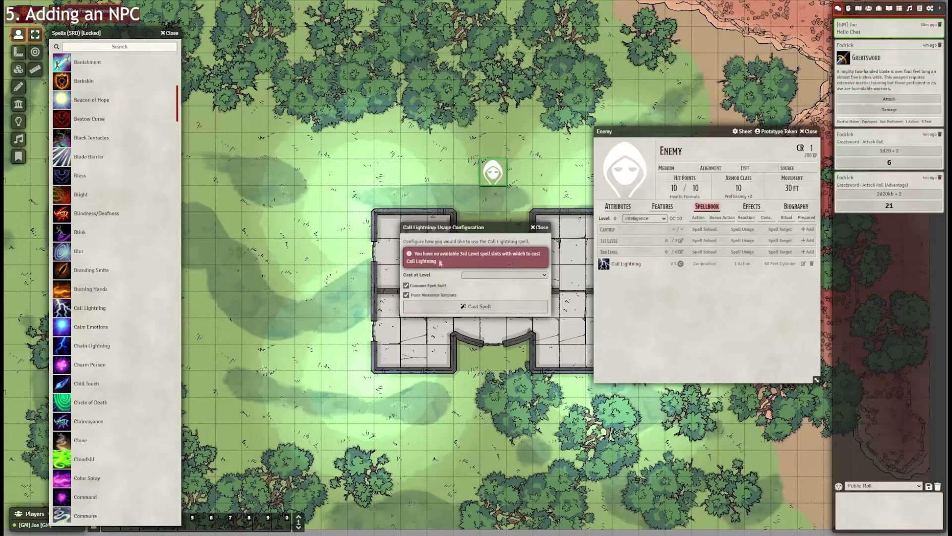
click(406, 285)
click(451, 308)
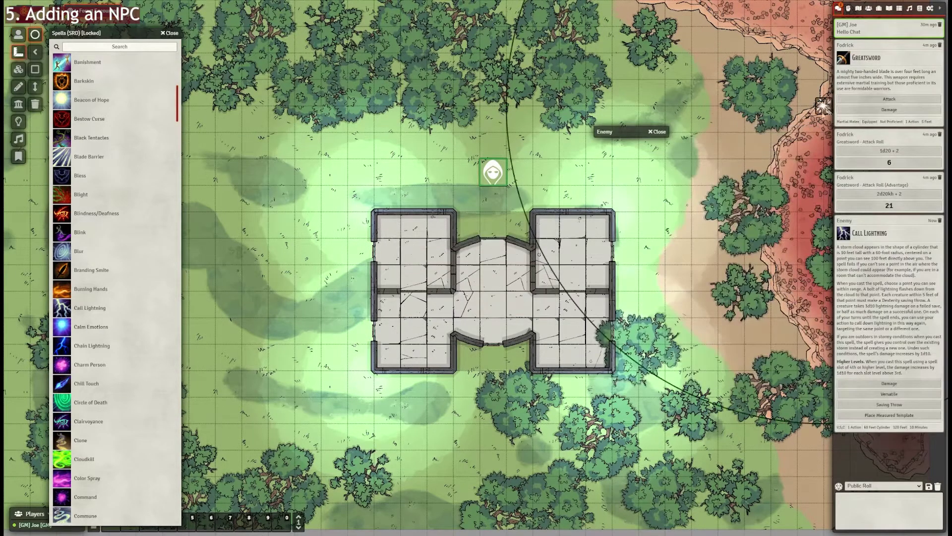
click(504, 290)
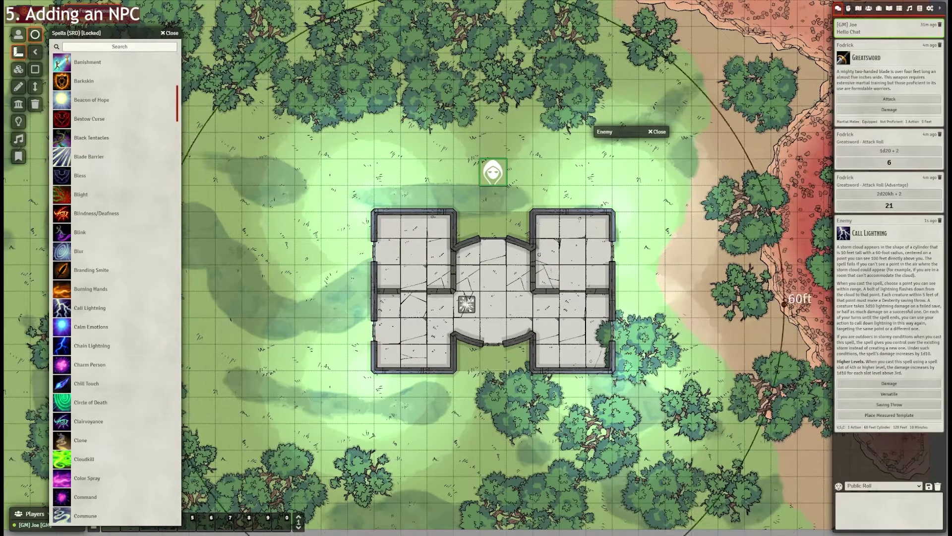
drag(506, 292, 493, 291)
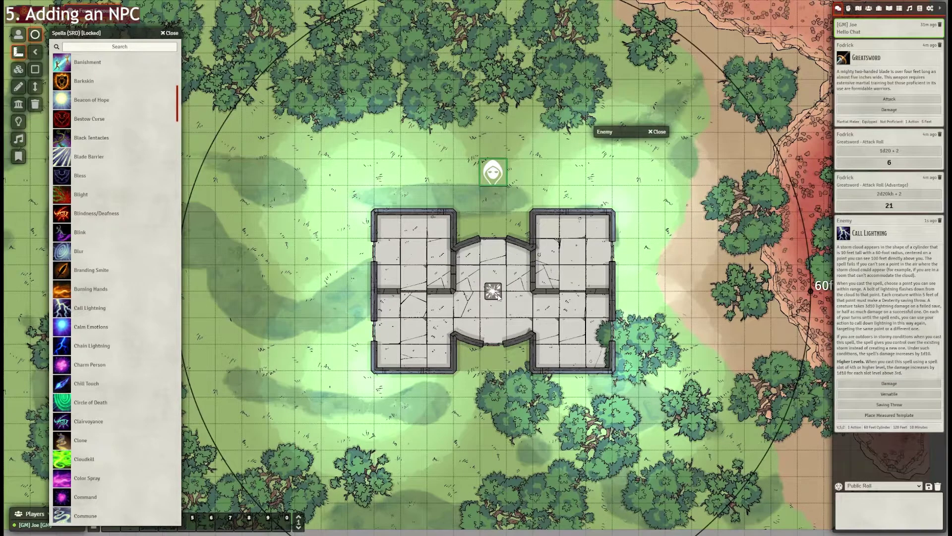
Roll Call Lightning's damage from its chat card, and close the Enemy sheet and the Spells (SRD) compendium.
double_click(622, 131)
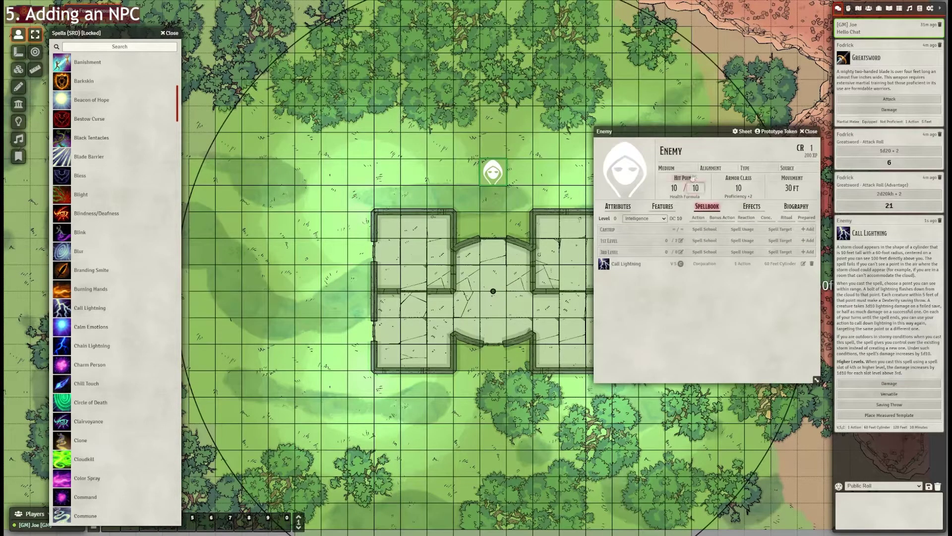
drag(704, 133, 305, 133)
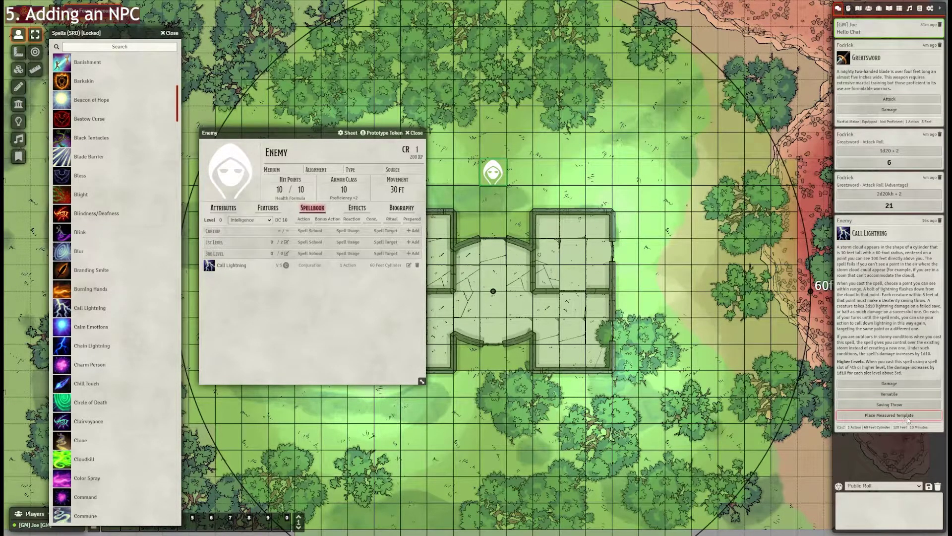
click(901, 387)
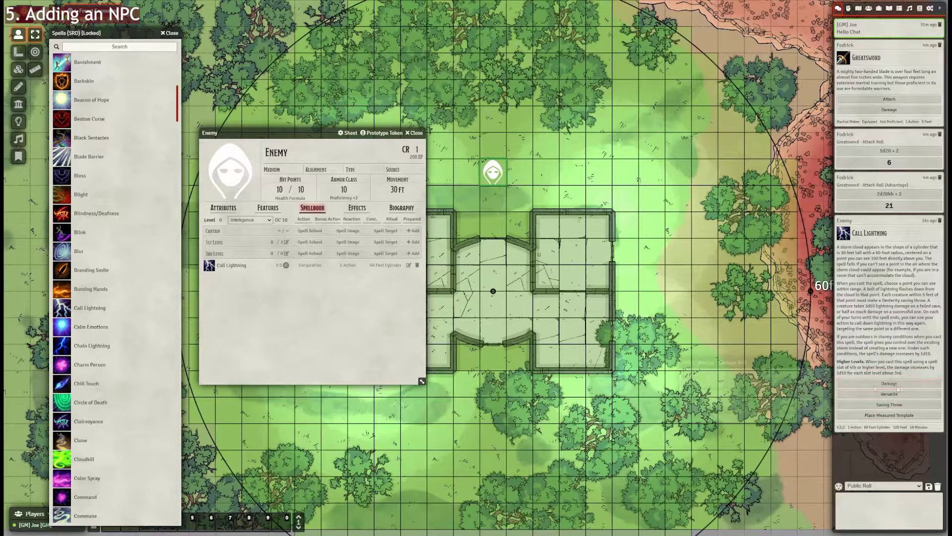
click(799, 408)
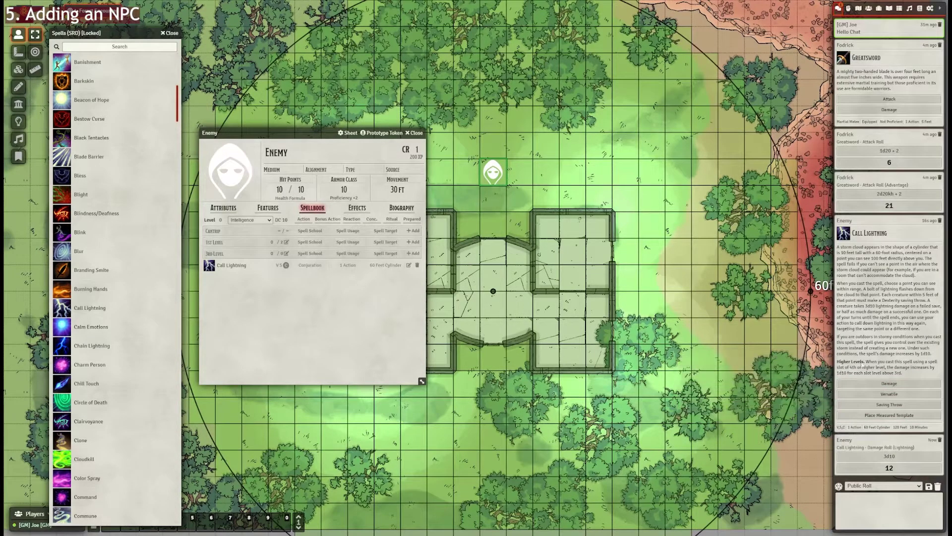
click(414, 133)
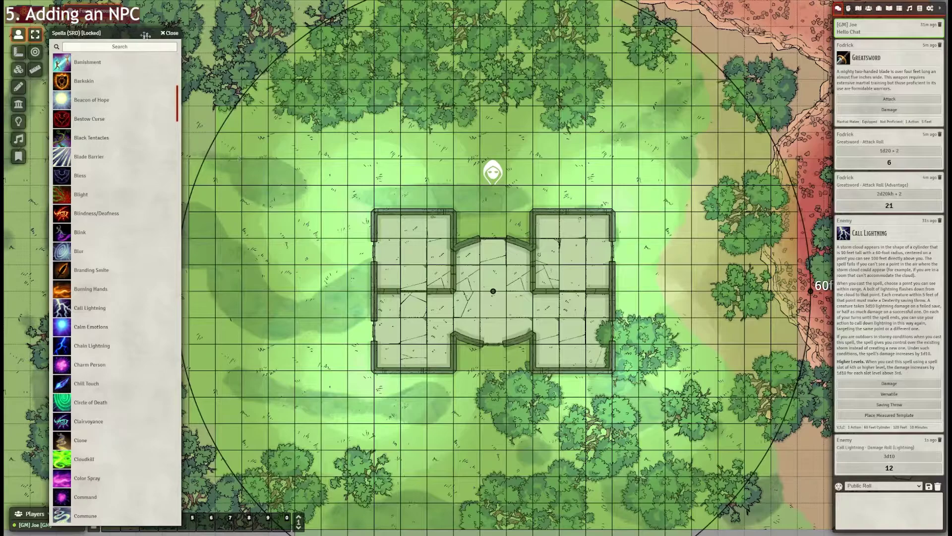
click(168, 33)
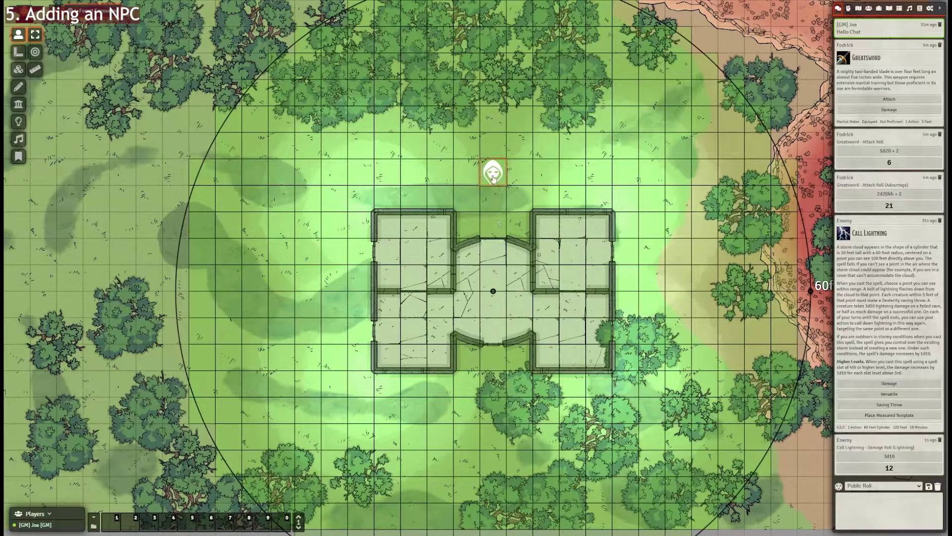
Open the Enemy sheet from the list of actors to show it and close it again.
click(847, 10)
click(858, 9)
click(868, 8)
click(864, 73)
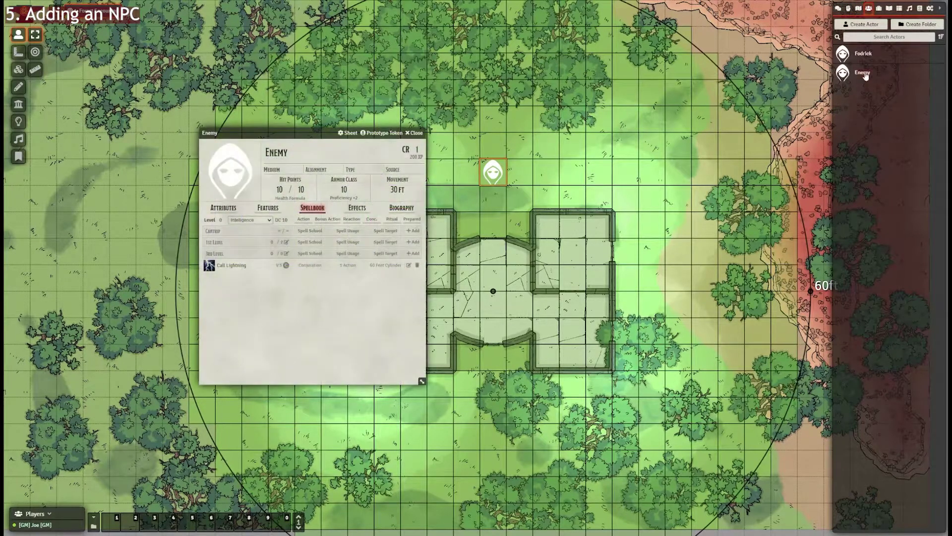
drag(391, 126, 322, 139)
click(342, 141)
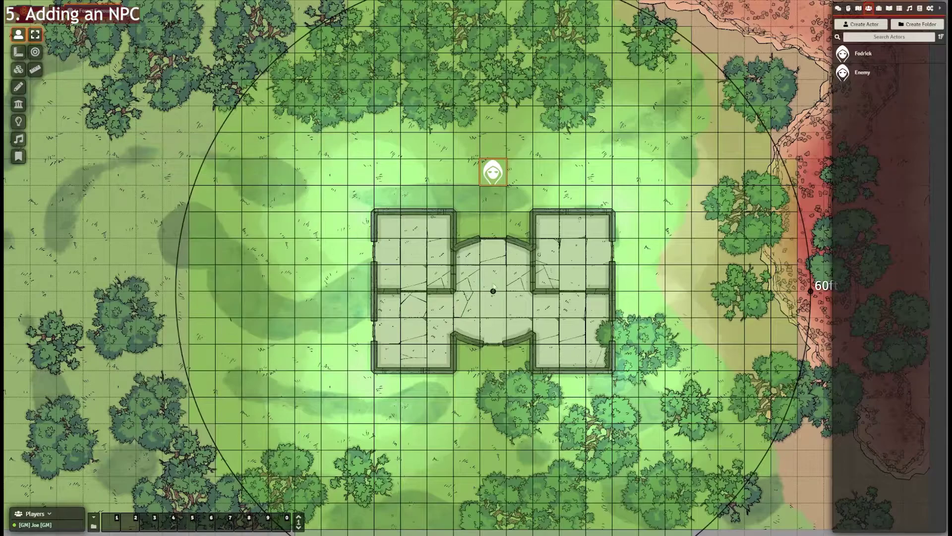
Delete the Enemy token and the Call Lightning template from the map, and place Fodrick's token just north of the building.
key(Delete)
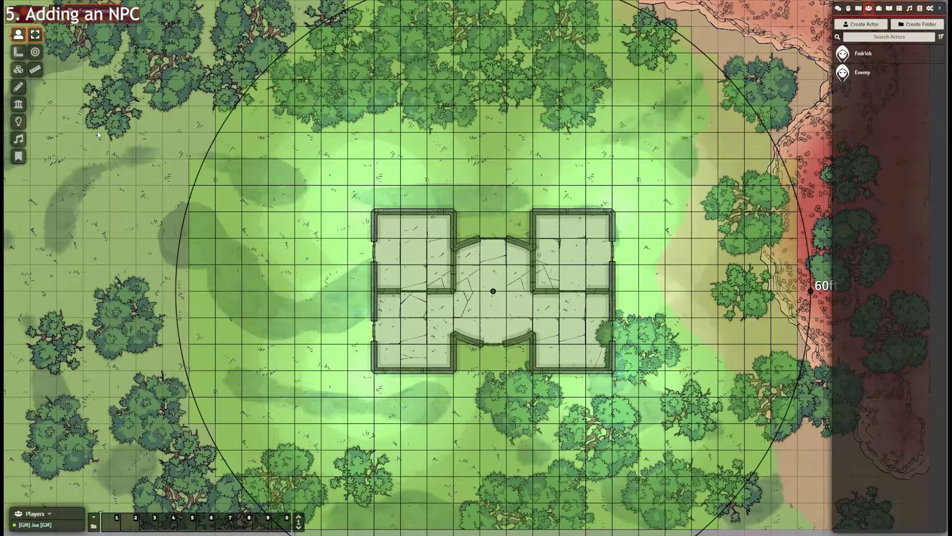
click(18, 122)
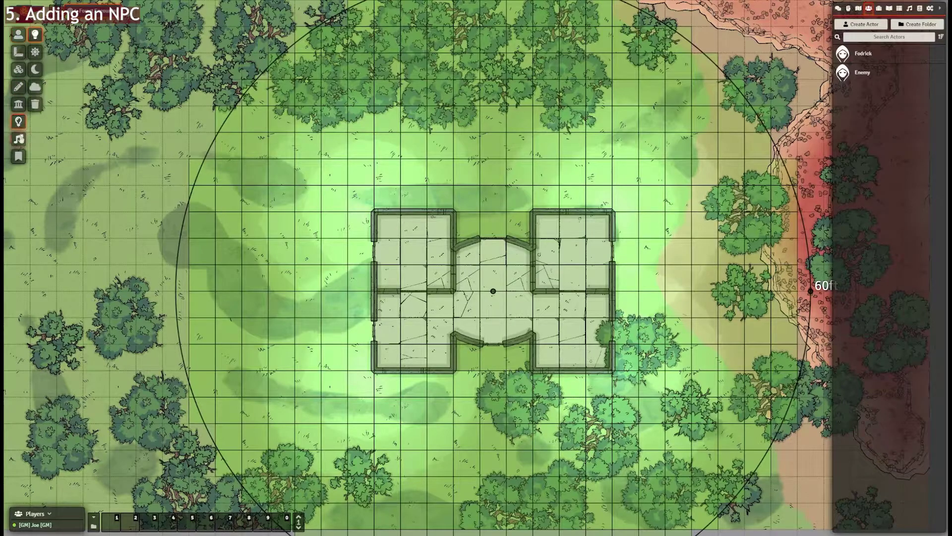
click(18, 51)
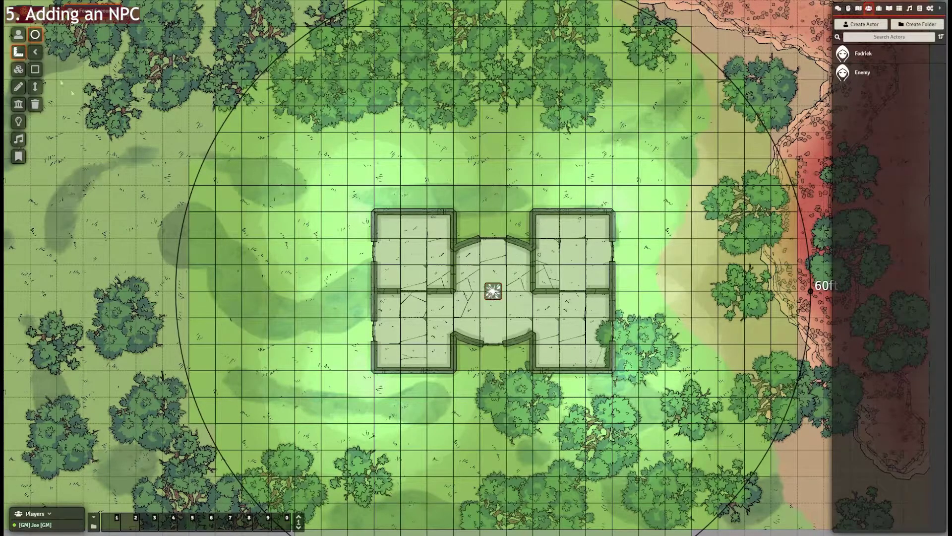
click(19, 36)
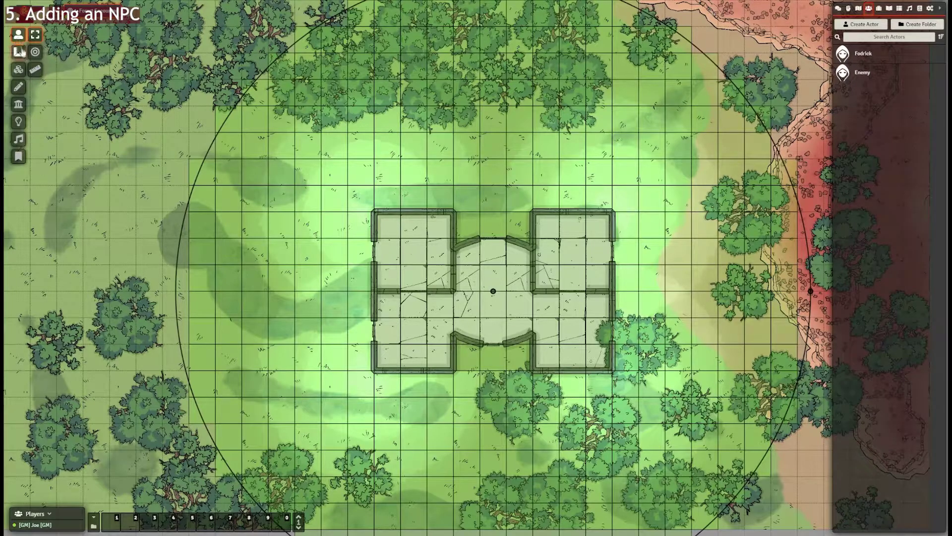
click(18, 52)
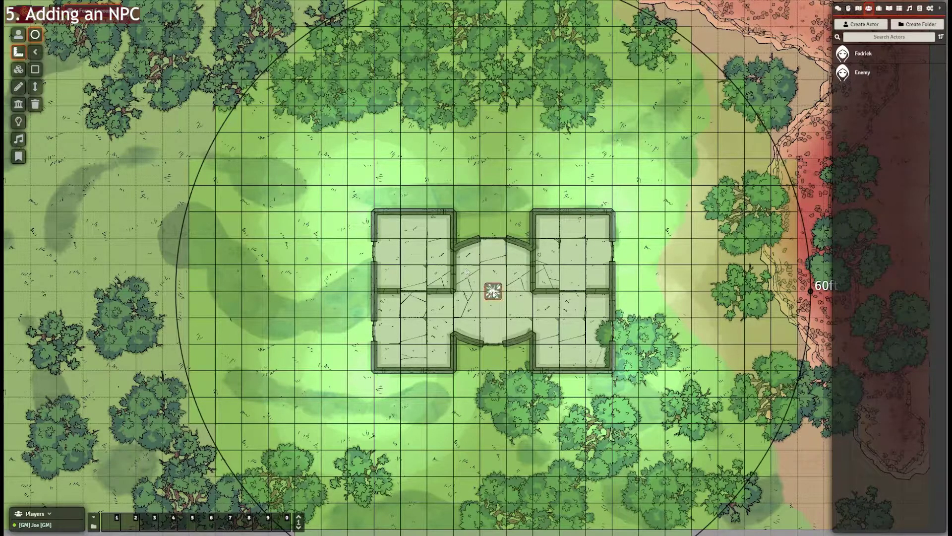
key(Delete)
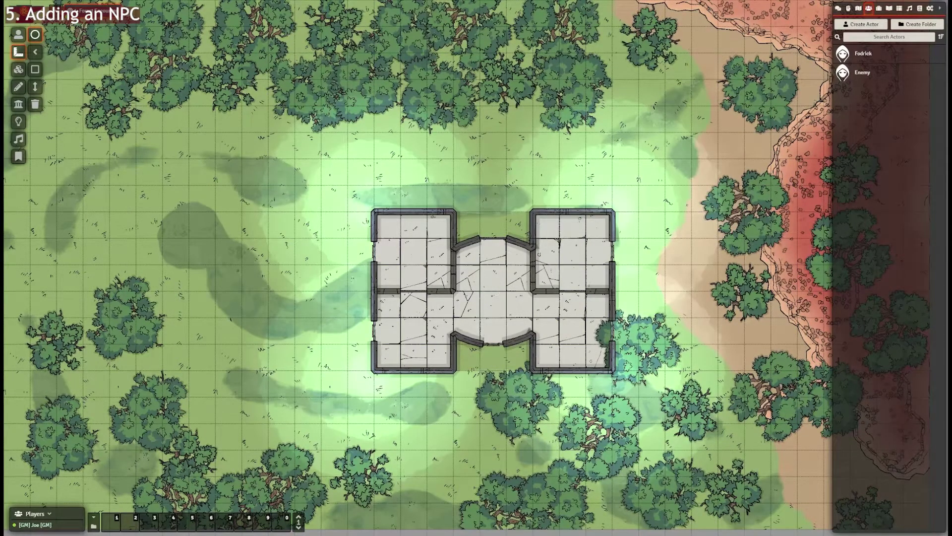
drag(855, 54, 516, 166)
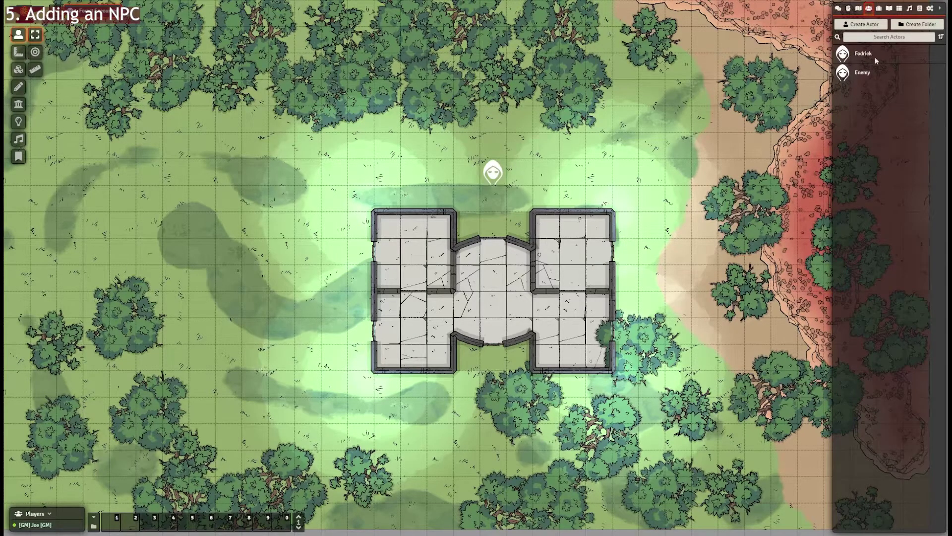
Search the Monsters (SRD) compendium for "young", place a Young Red Dragon in the building's central room, and close the compendium.
click(889, 9)
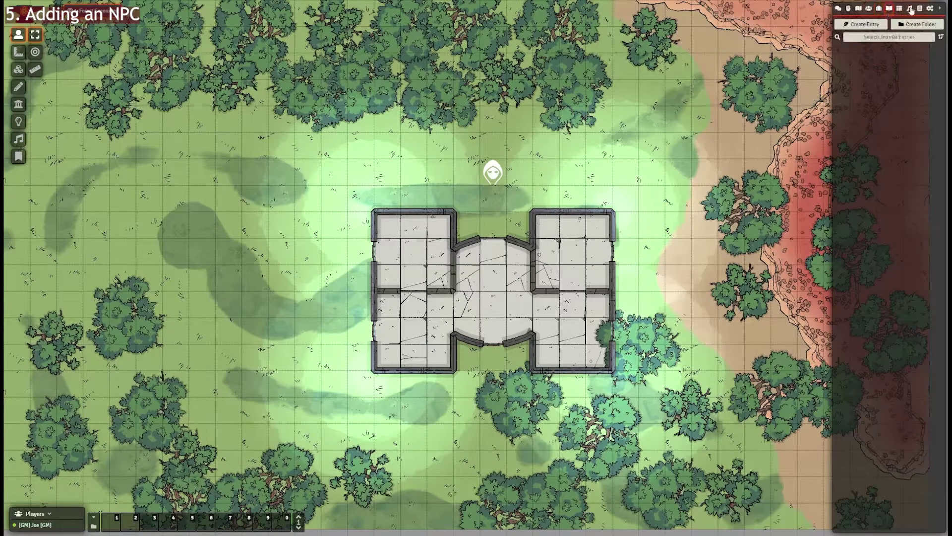
click(919, 9)
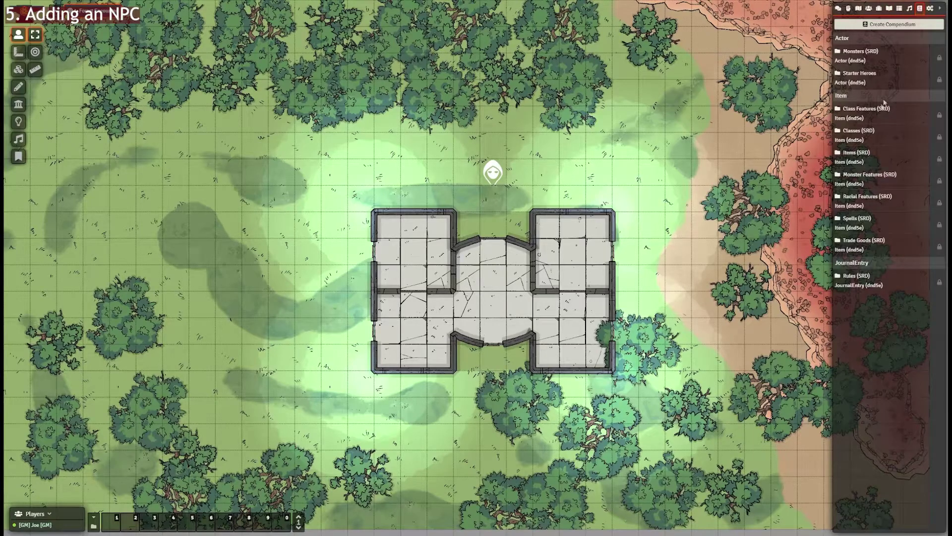
click(889, 58)
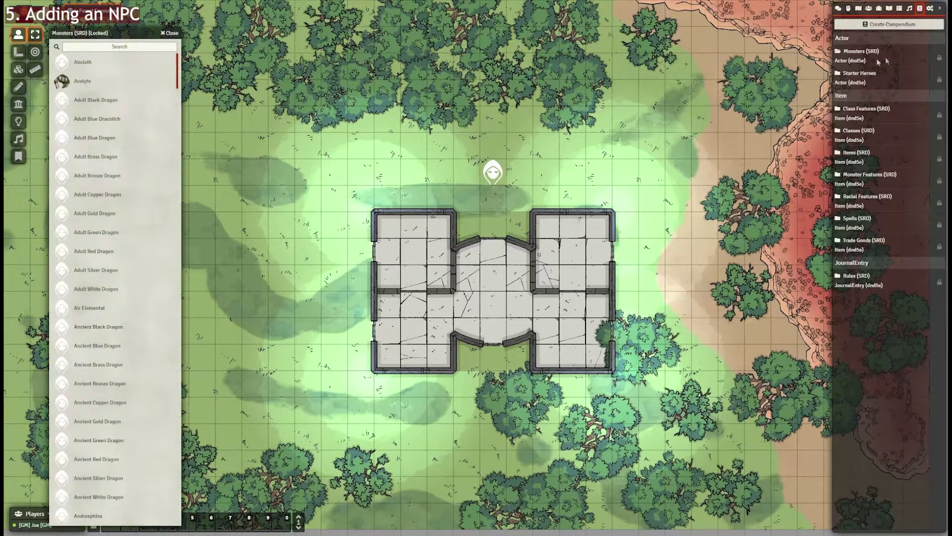
scroll(125, 128, down, 1)
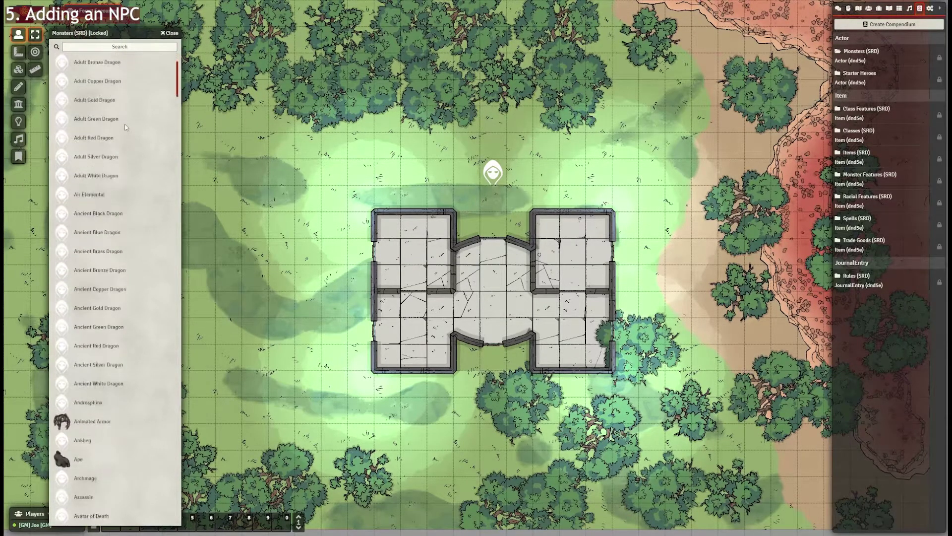
click(119, 48)
text(young)
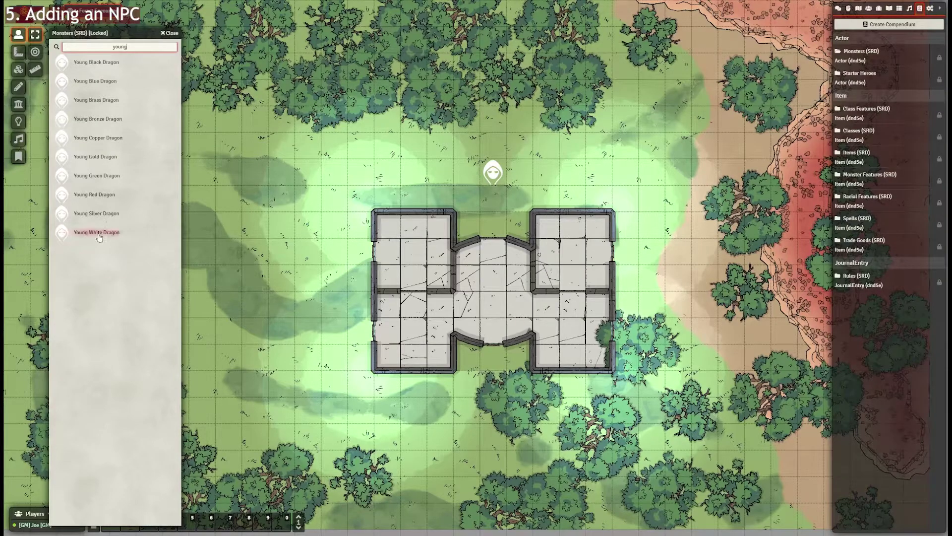
drag(95, 196, 252, 174)
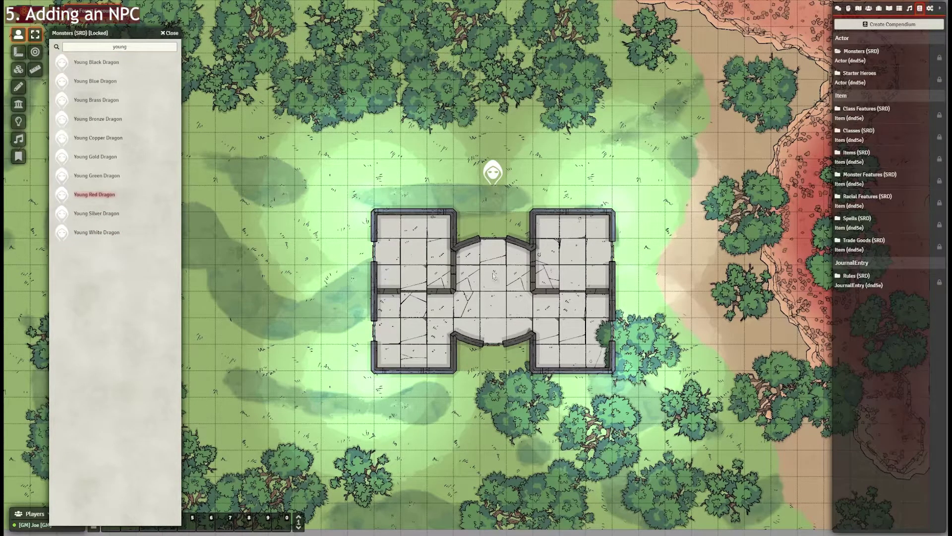
drag(493, 276, 493, 276)
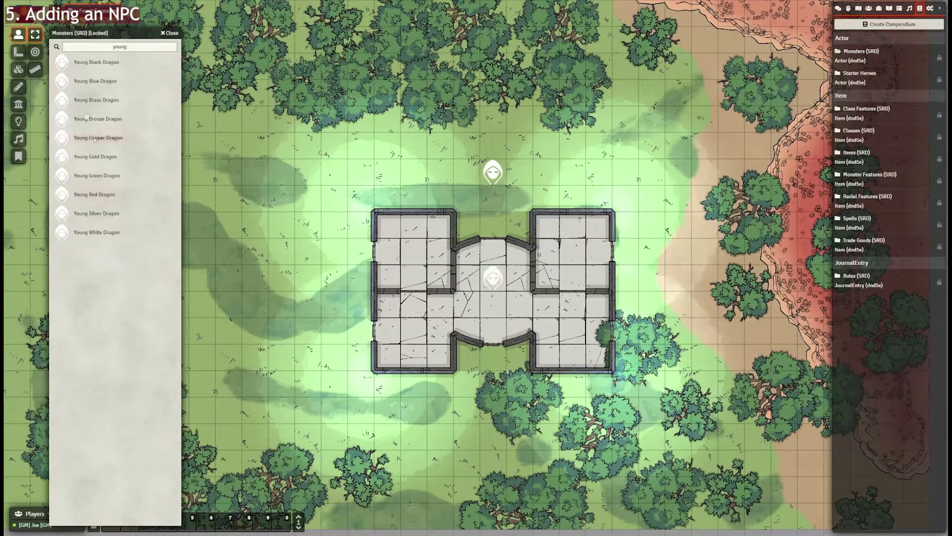
click(170, 33)
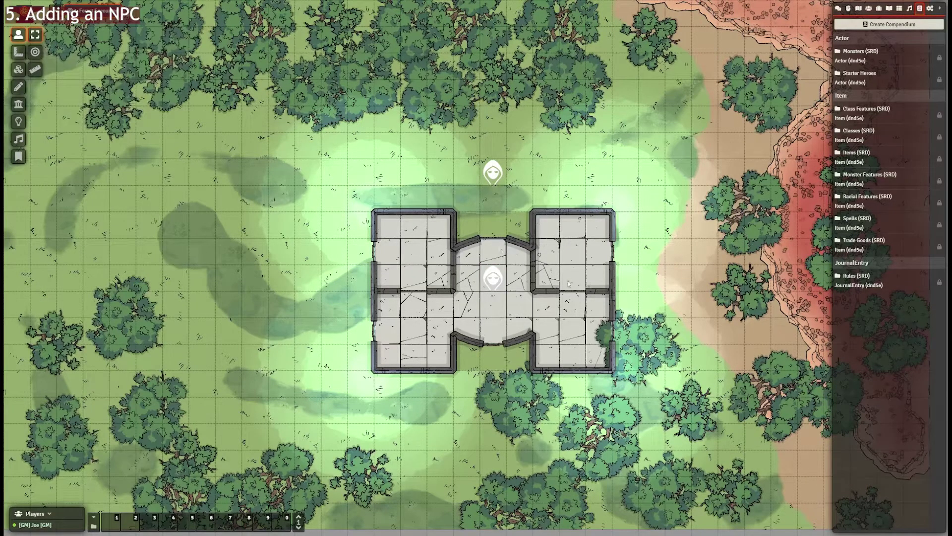
Open the Young Red Dragon token's sheet beside the building's west side and review its attributes, spellbook and features.
double_click(497, 280)
drag(505, 152, 259, 141)
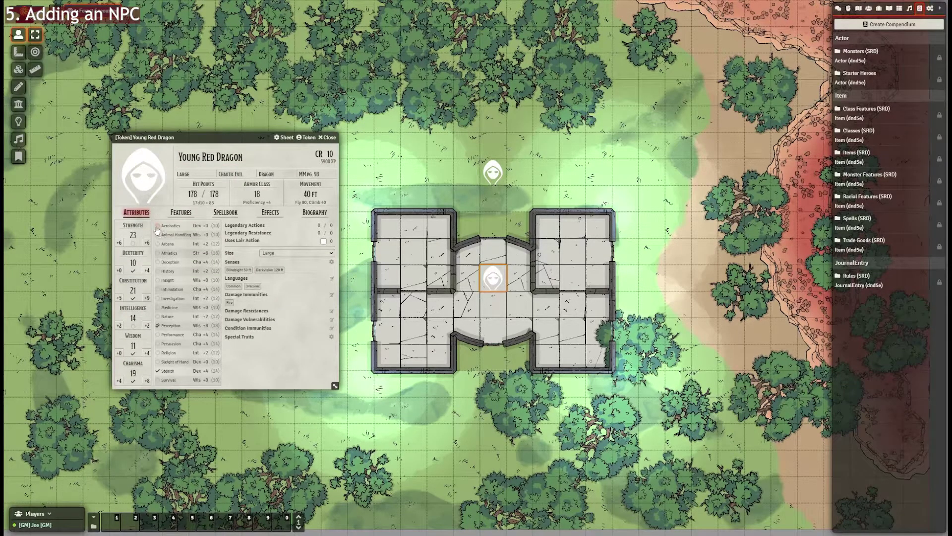
click(185, 194)
click(181, 212)
click(224, 212)
click(181, 212)
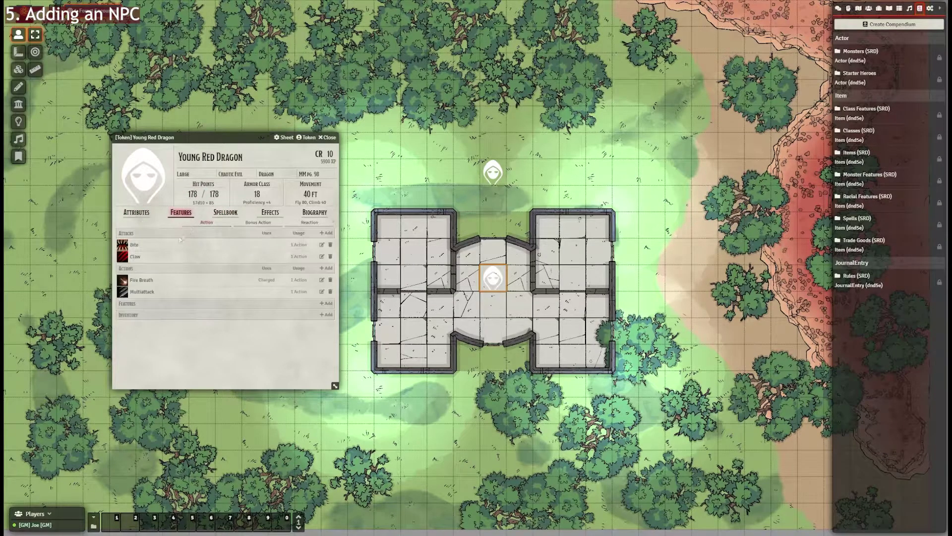
Use the Young Red Dragon's Bite, rolling a normal attack and critical damage in the chat log, and return to its attributes.
click(838, 9)
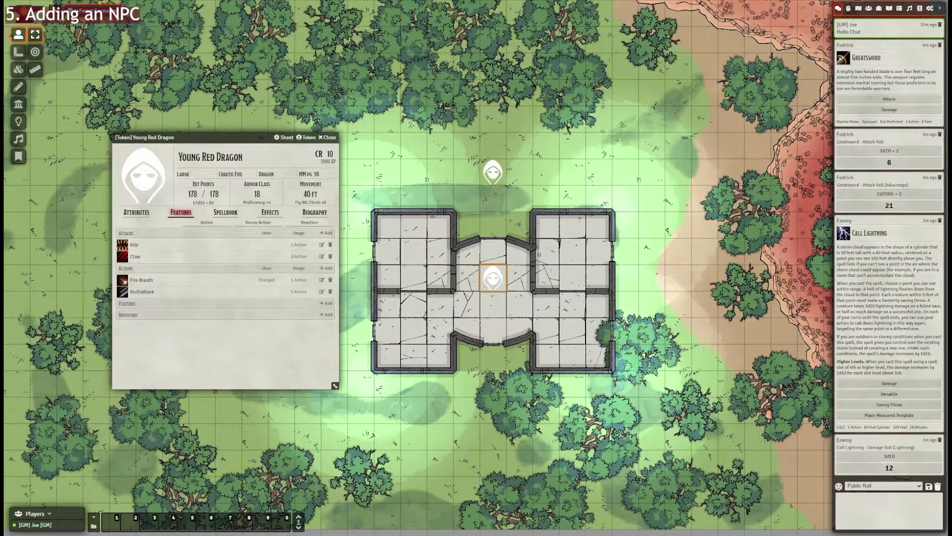
click(123, 245)
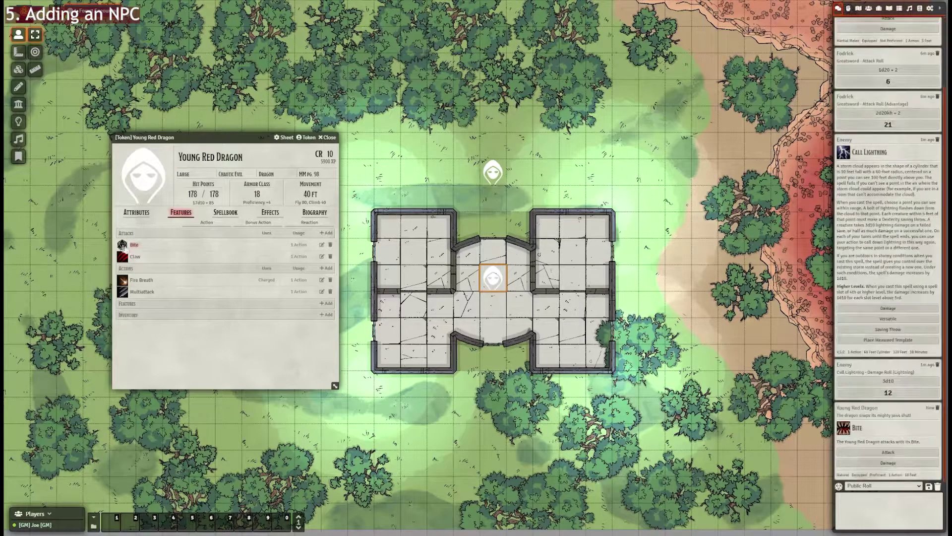
click(930, 454)
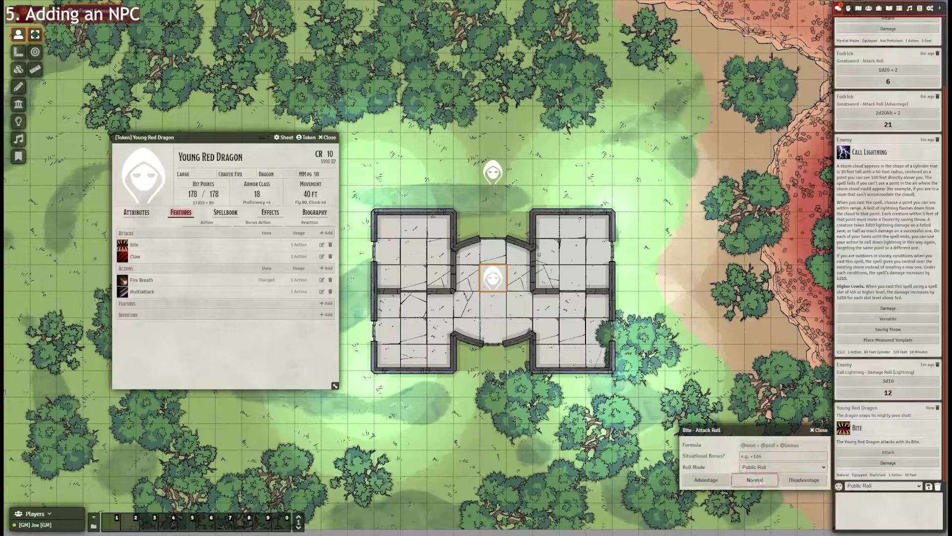
click(759, 480)
click(887, 420)
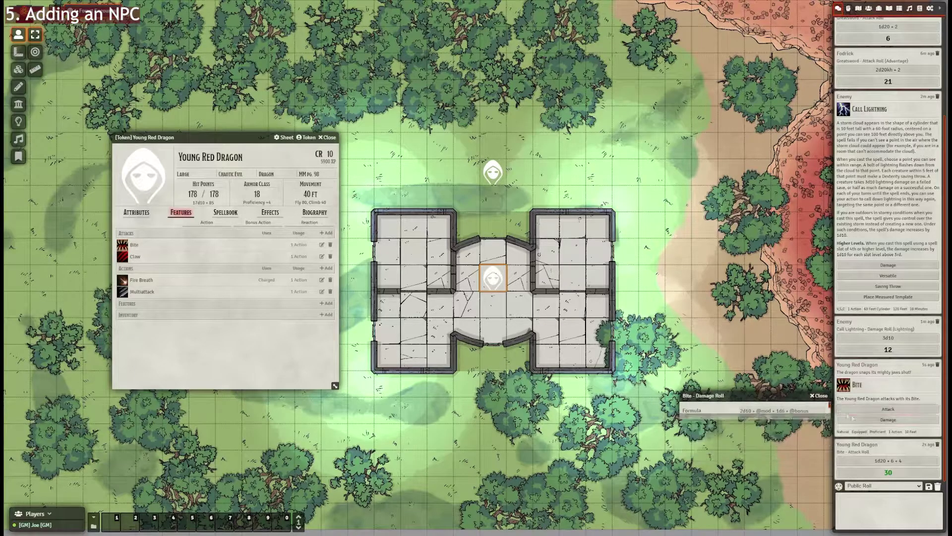
click(728, 447)
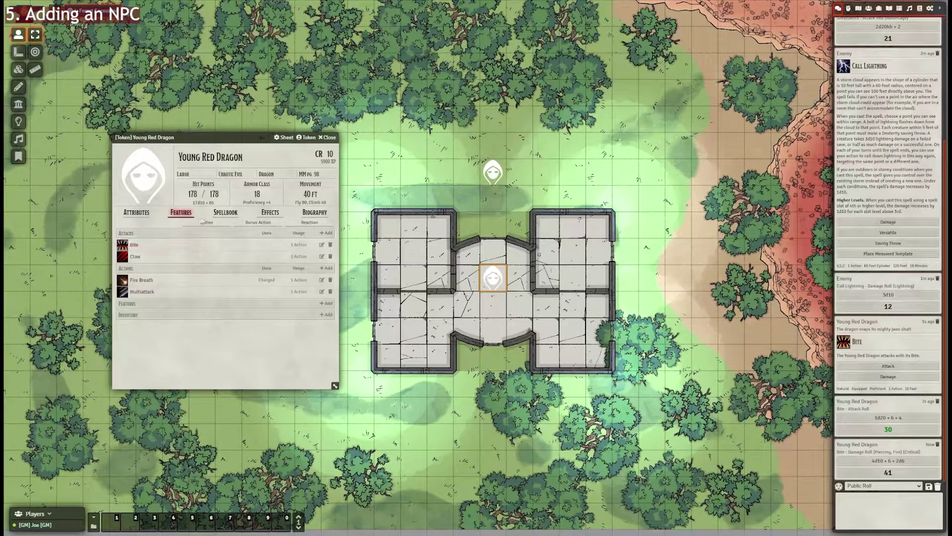
click(136, 216)
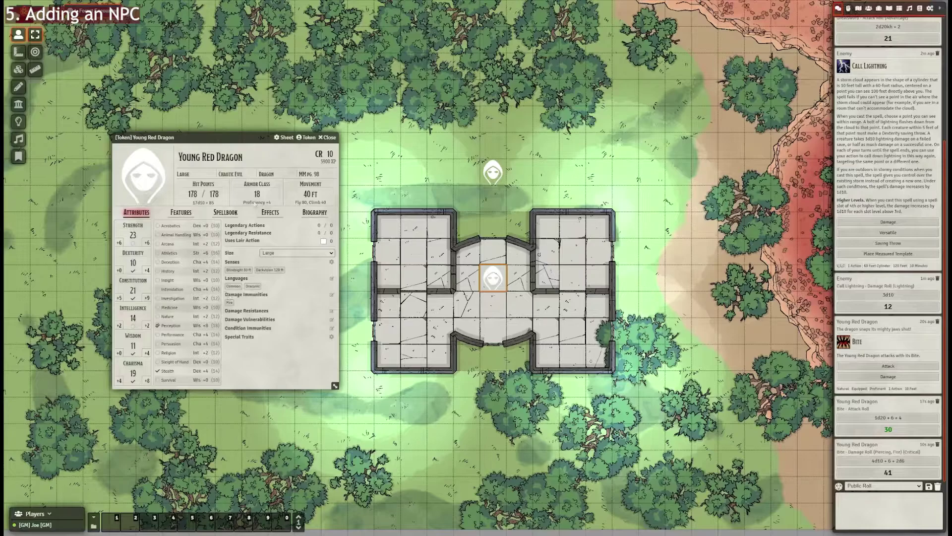
Review the Young Red Dragon's spellbook, biography, effects and attributes, and close its sheet.
click(226, 212)
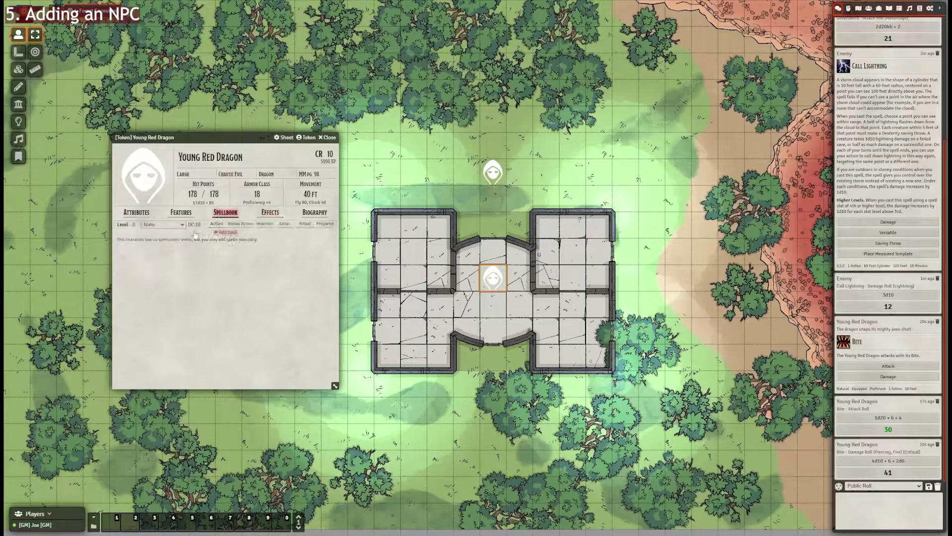
click(271, 212)
click(317, 212)
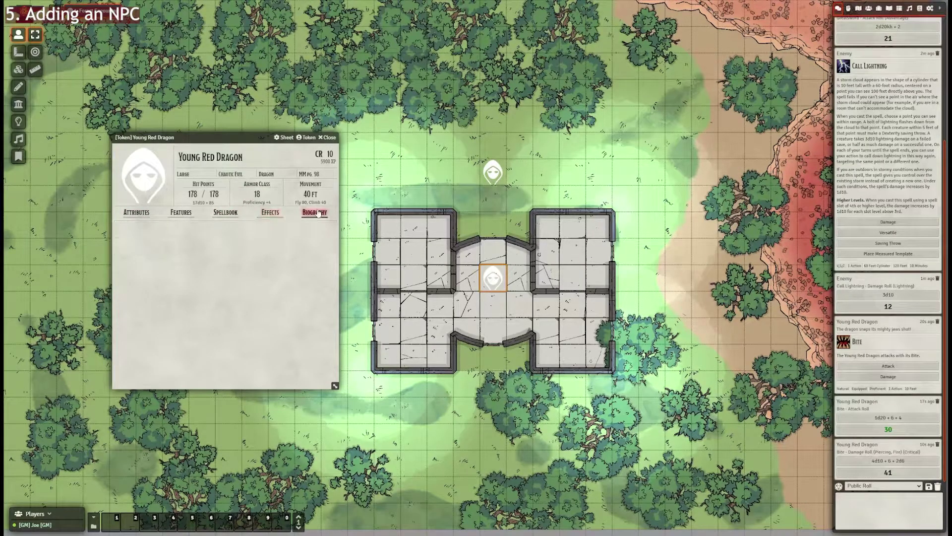
click(270, 212)
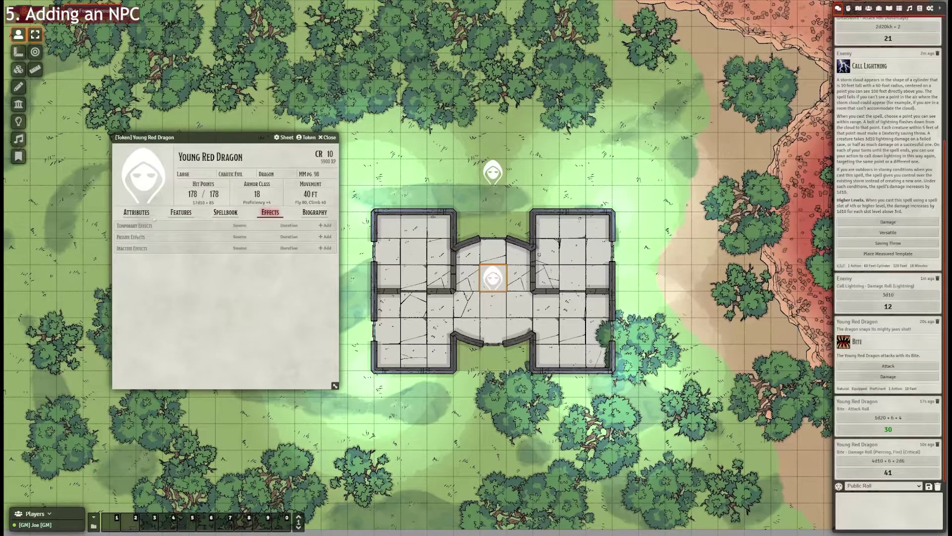
click(202, 142)
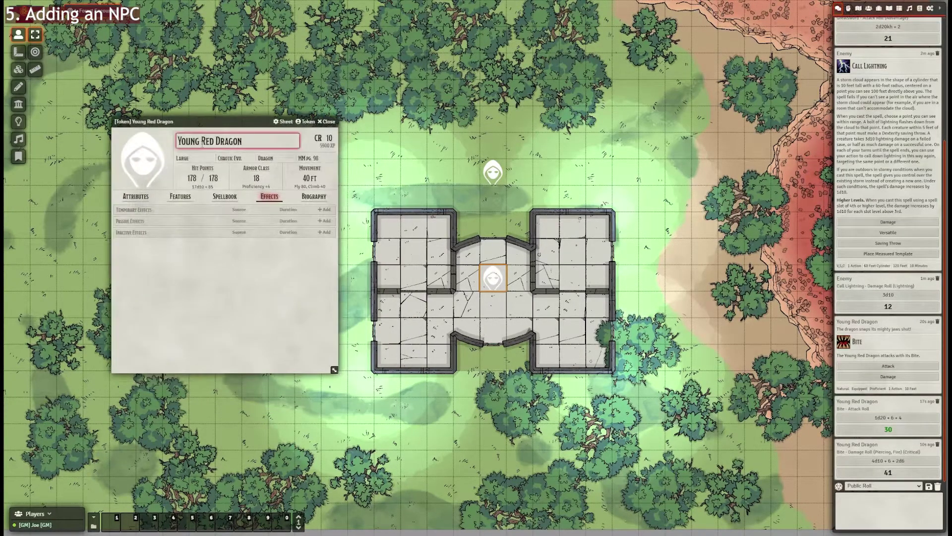
click(136, 195)
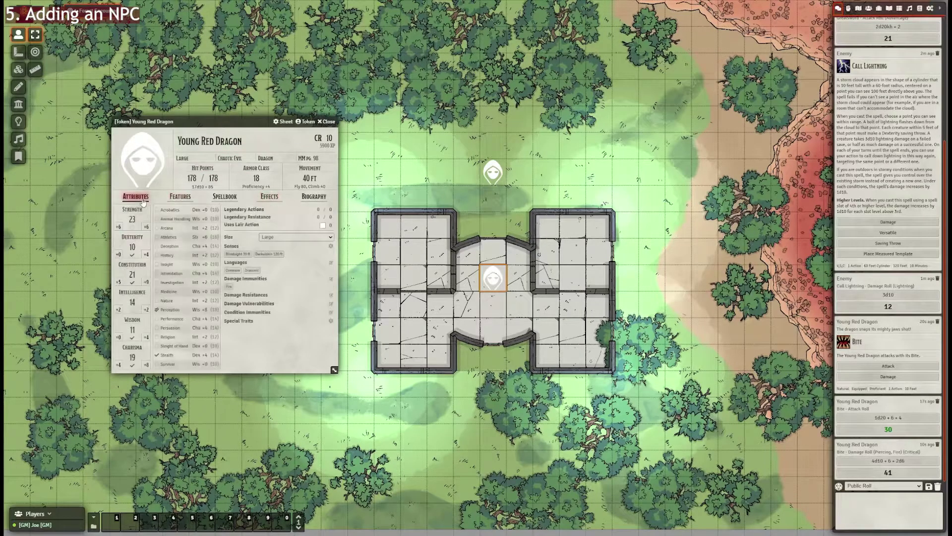
click(333, 121)
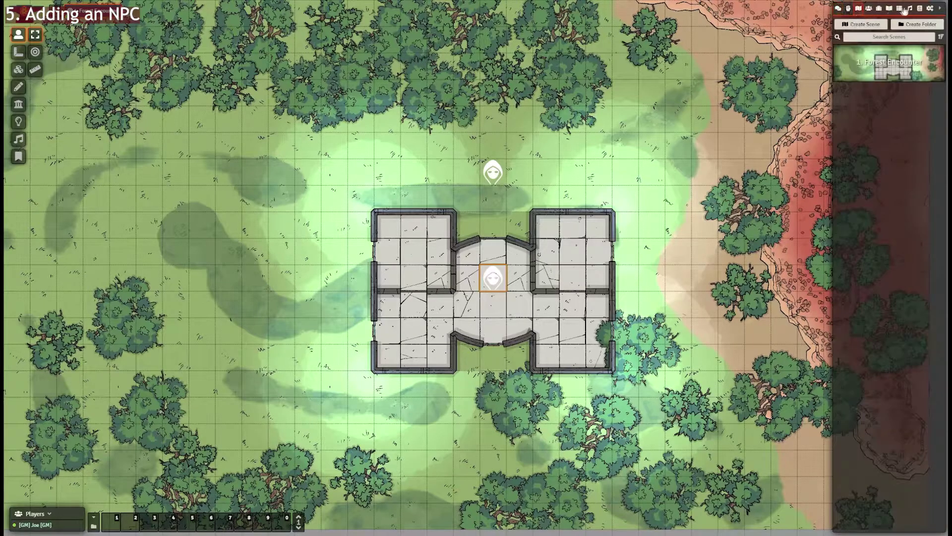
Open the Rules (SRD) compendium and browse its list of rules entries.
click(919, 8)
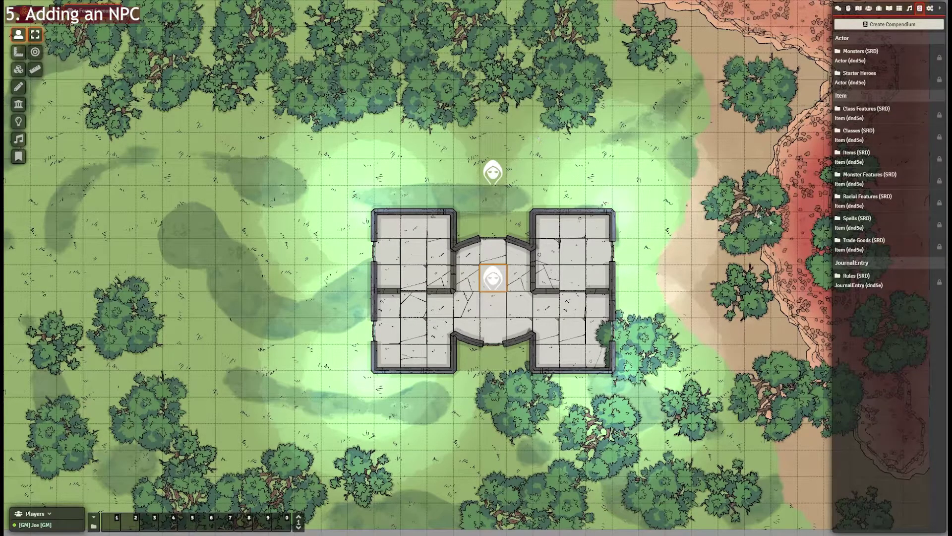
click(857, 276)
scroll(152, 193, down, 15)
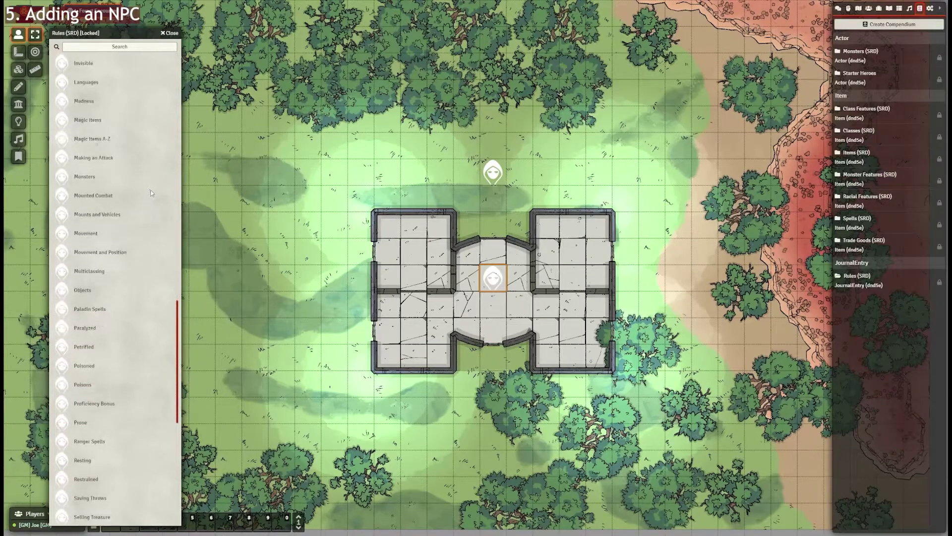
scroll(152, 193, up, 15)
scroll(151, 193, down, 5)
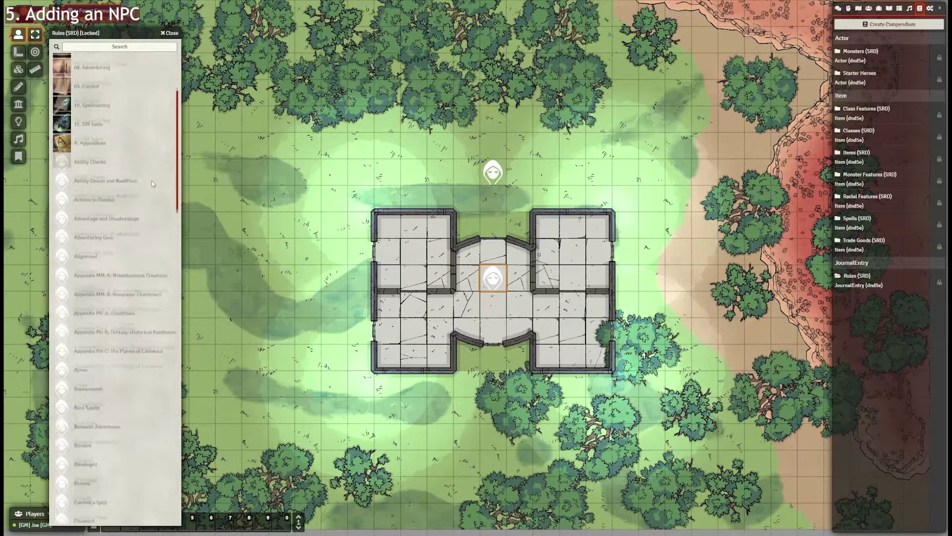
scroll(128, 210, down, 4)
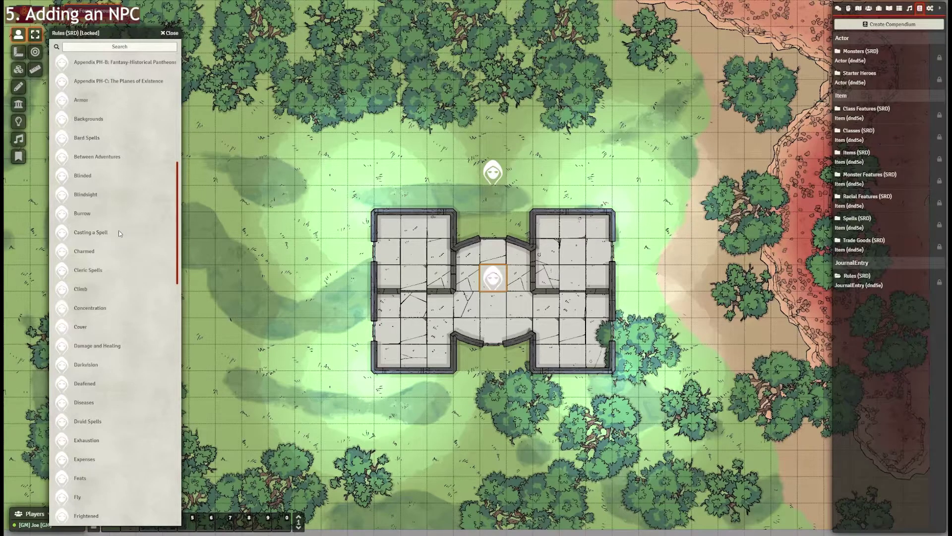
Read through the Backgrounds entry in the Rules (SRD) compendium and close it.
click(88, 119)
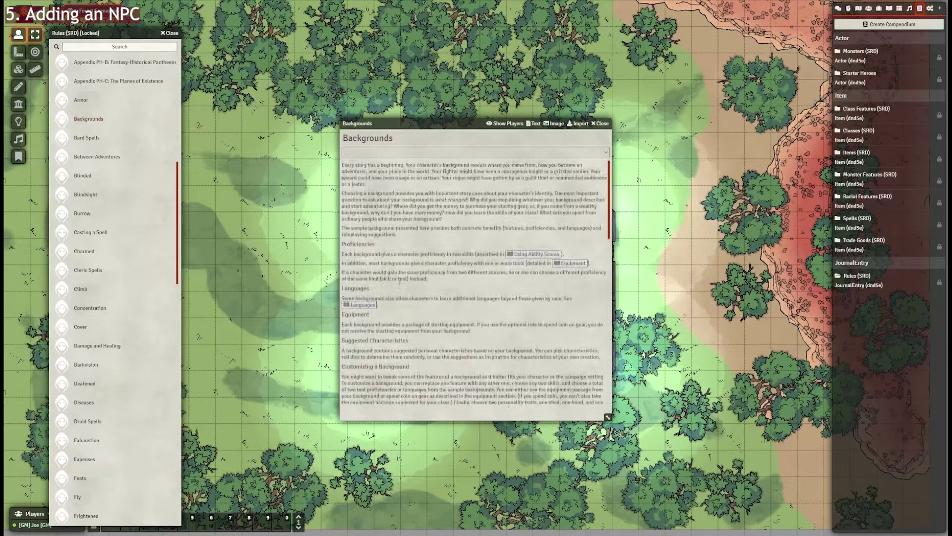
scroll(400, 283, down, 5)
scroll(403, 280, up, 8)
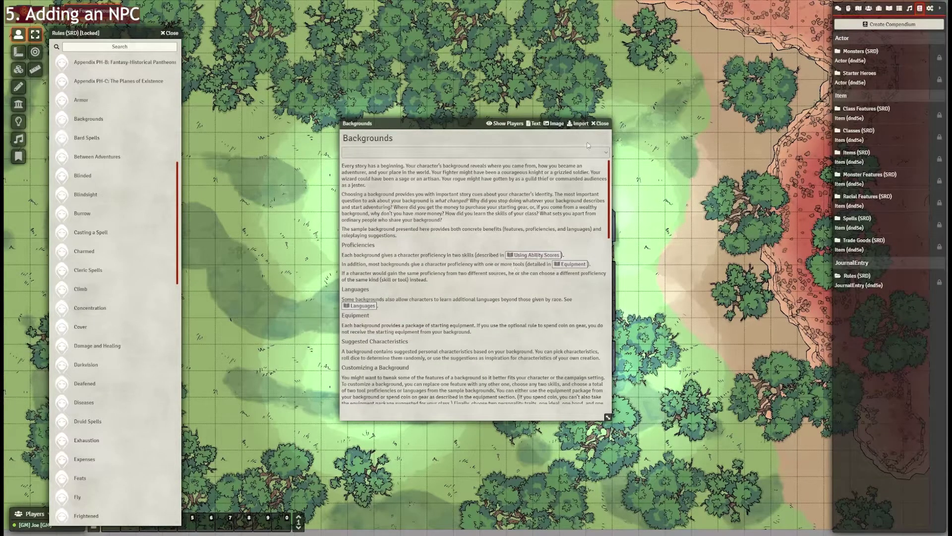
scroll(506, 228, down, 5)
scroll(506, 228, down, 5)
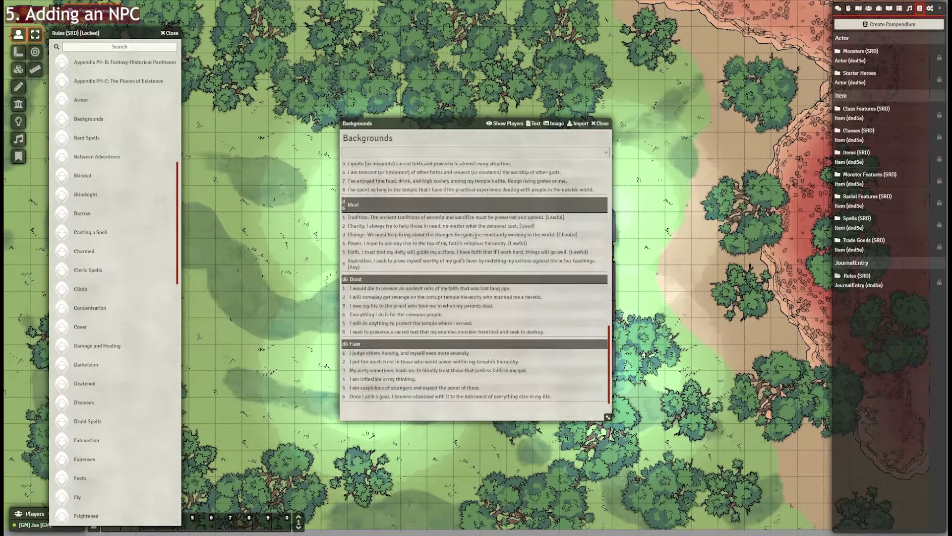
scroll(474, 232, up, 10)
click(600, 123)
Open the Cover entry in the rules compendium, highlight its full text, and close it.
scroll(112, 296, down, 3)
click(79, 213)
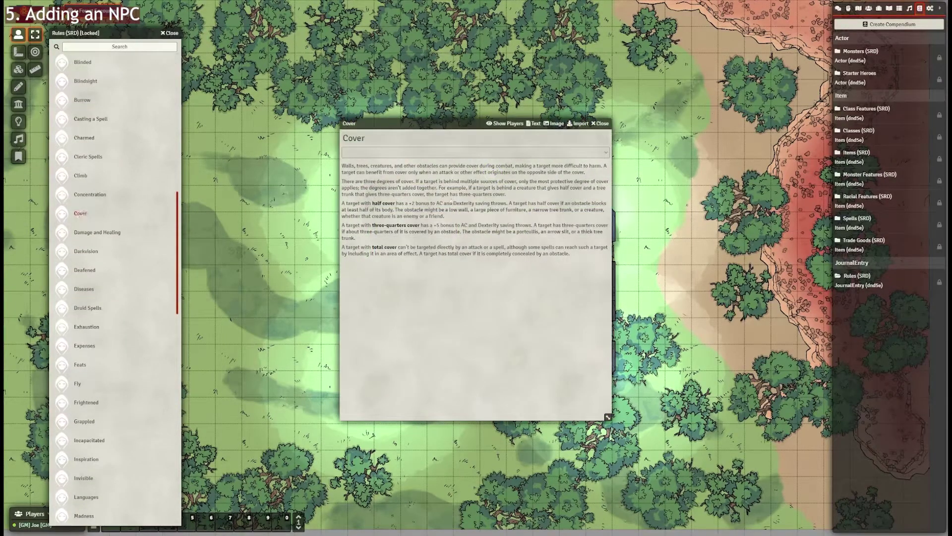
click(119, 47)
drag(342, 165, 571, 253)
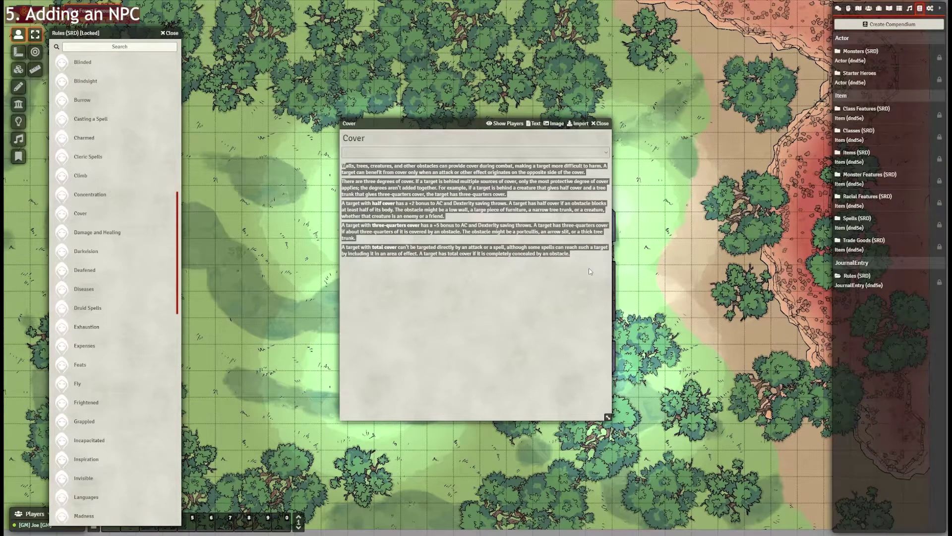
click(600, 123)
View the Exhaustion entry's rules and close both the entry and the Rules (SRD) compendium.
scroll(148, 265, down, 3)
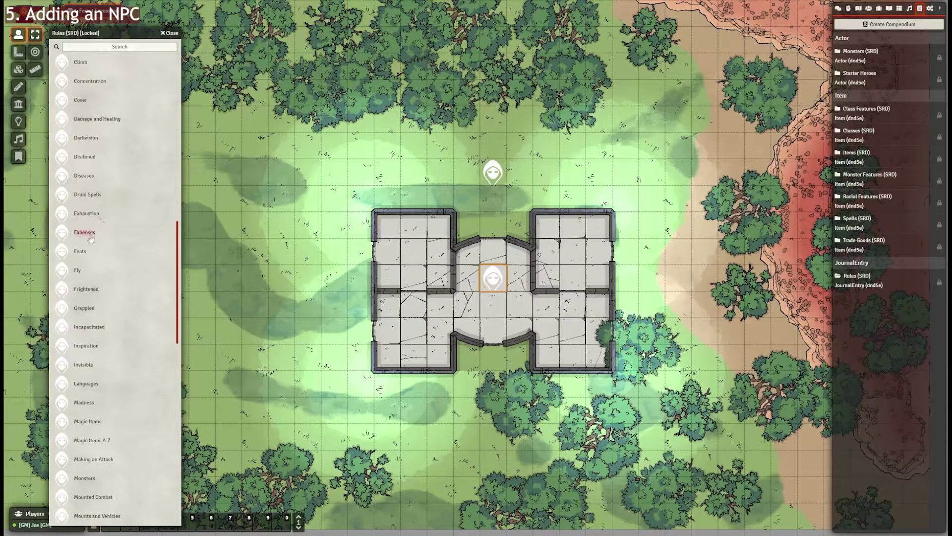
click(92, 220)
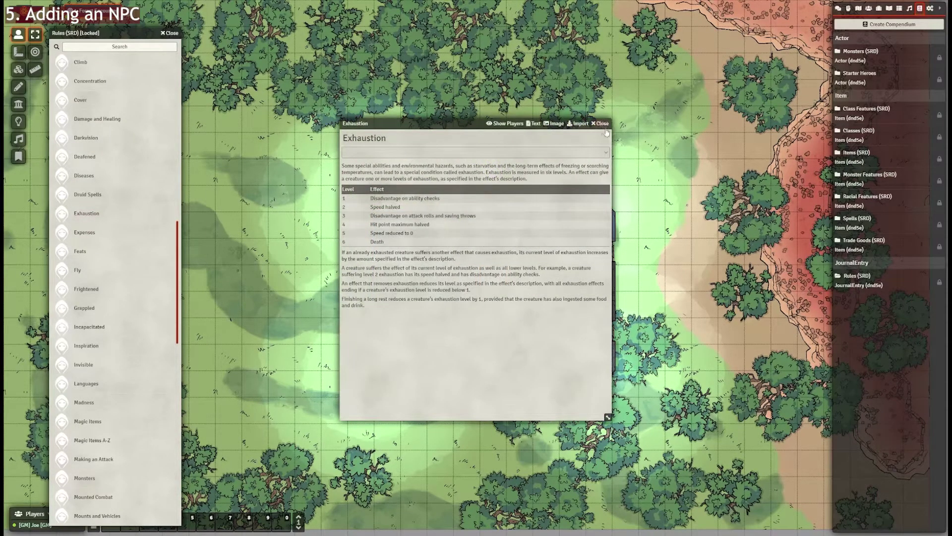
click(601, 122)
click(169, 33)
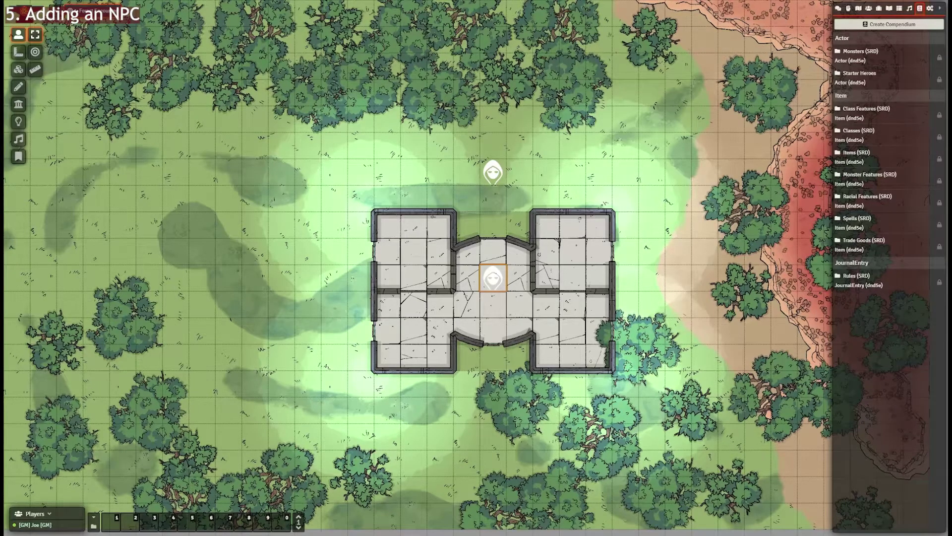
Select Fodrick's token, delete the existing combat encounter, and create a new one.
click(493, 172)
click(848, 8)
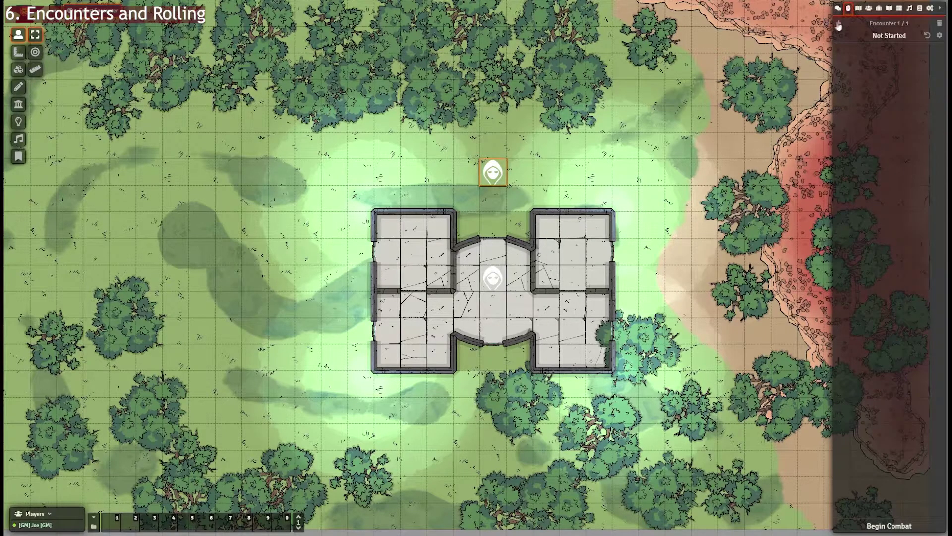
click(939, 23)
click(451, 278)
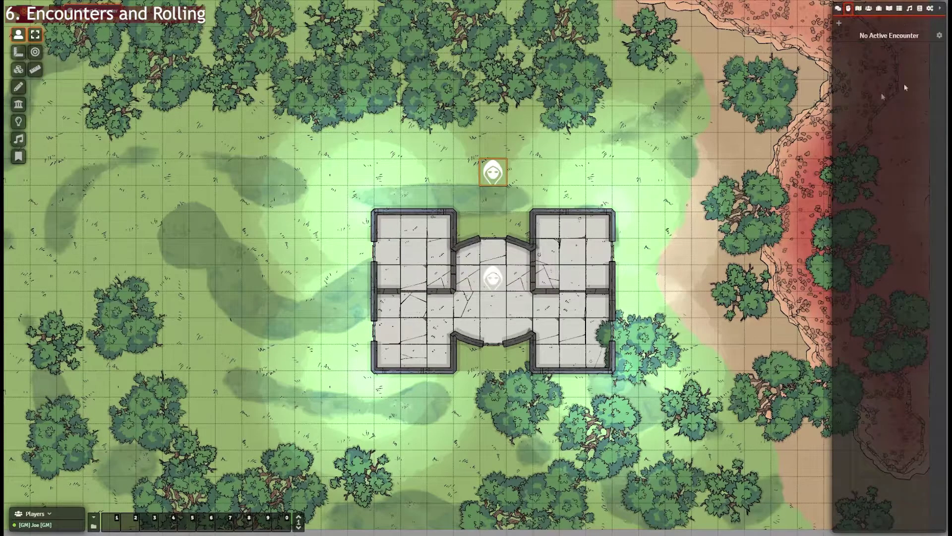
click(839, 23)
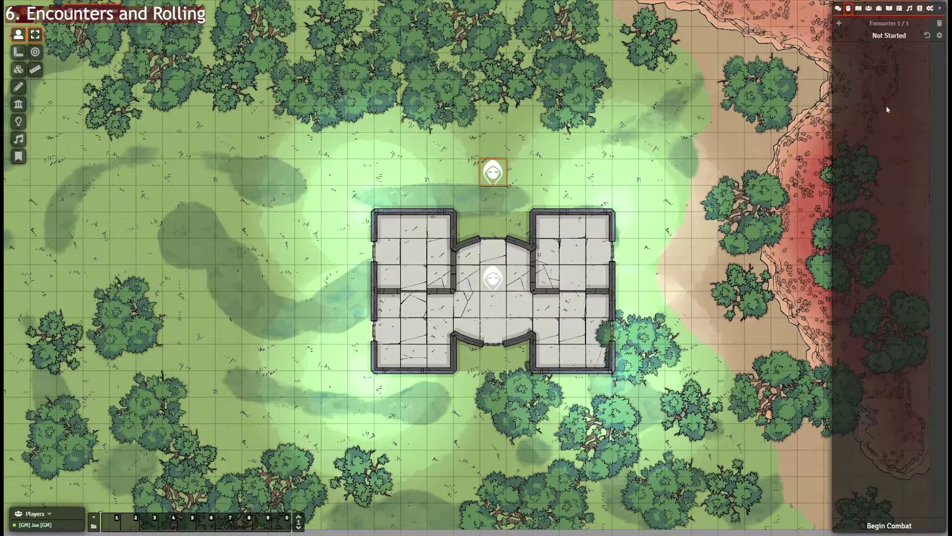
Add the Fodrick and Young Red Dragon tokens to the new encounter as combatants.
right_click(488, 178)
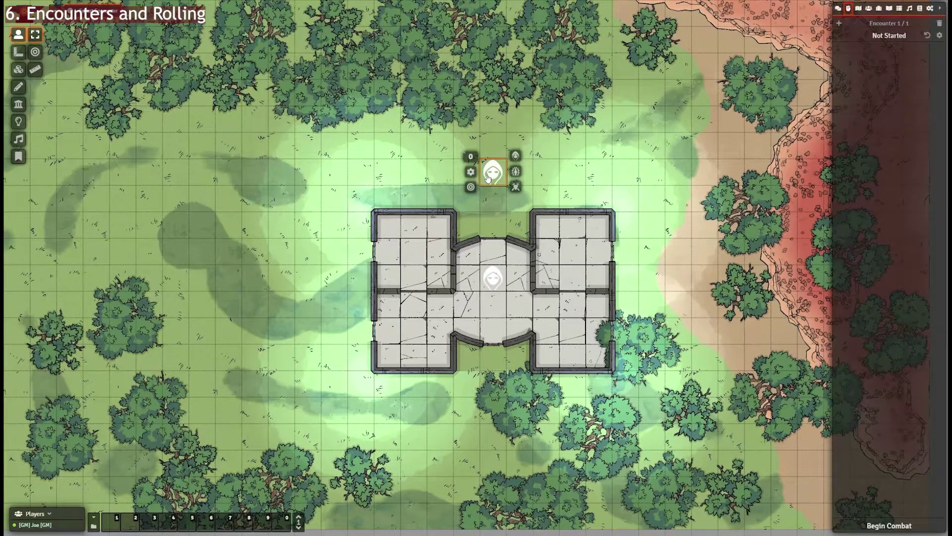
click(516, 187)
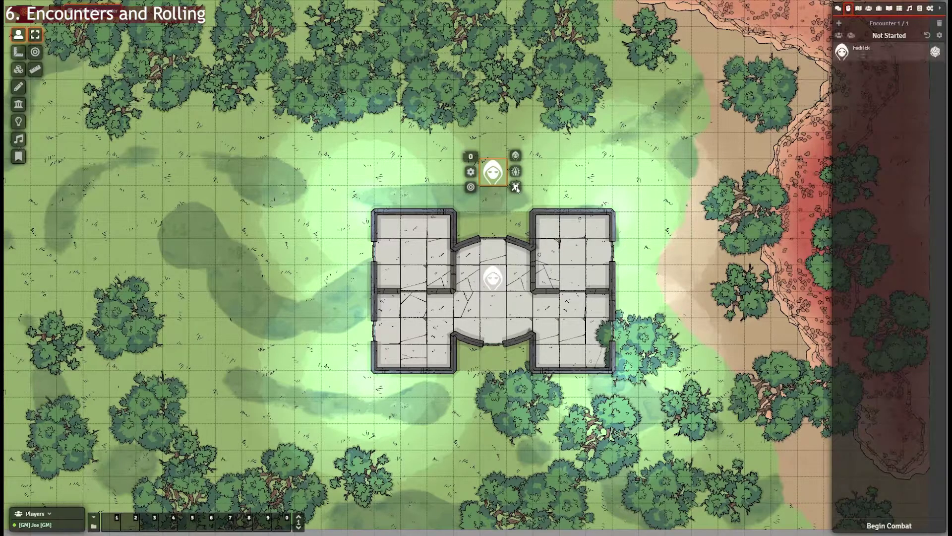
right_click(498, 280)
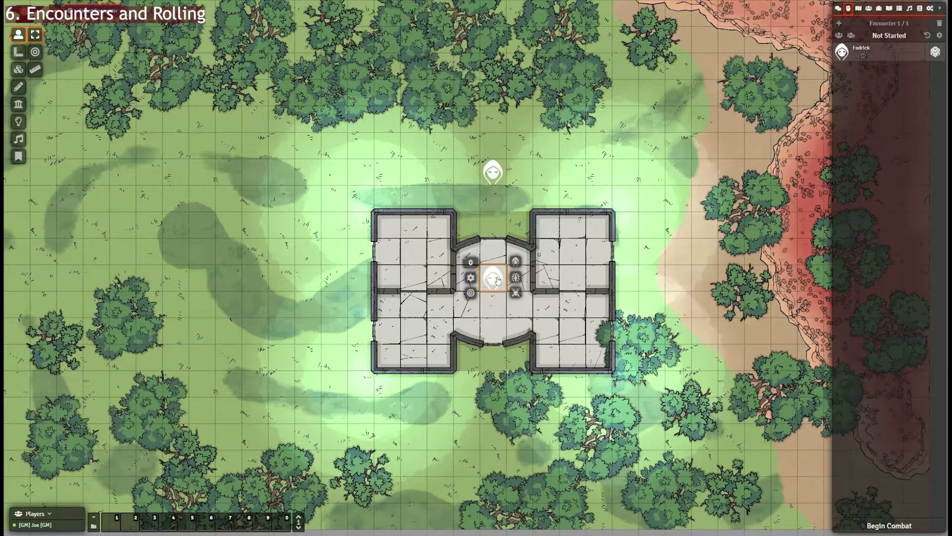
click(516, 293)
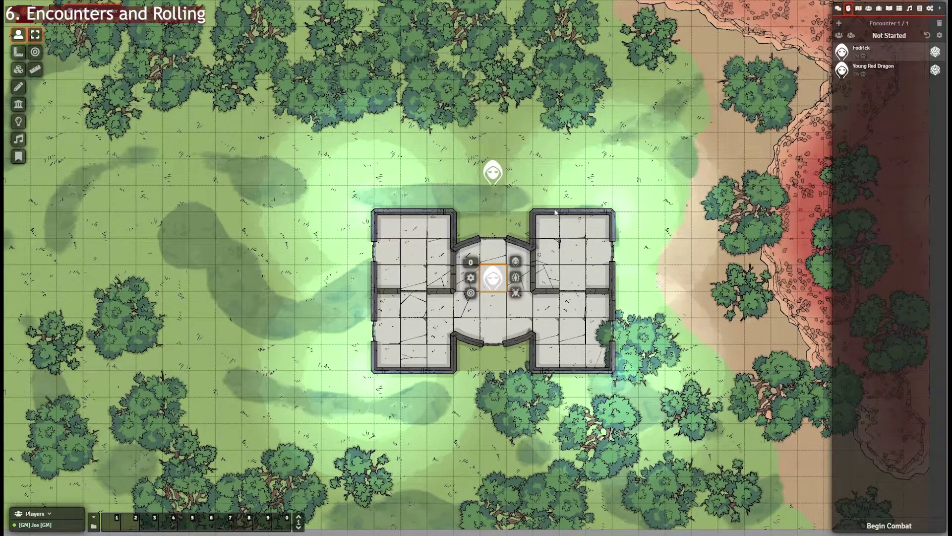
Select Fodrick's token, roll initiative for the Young Red Dragon, and view the roll in the chat log.
click(495, 171)
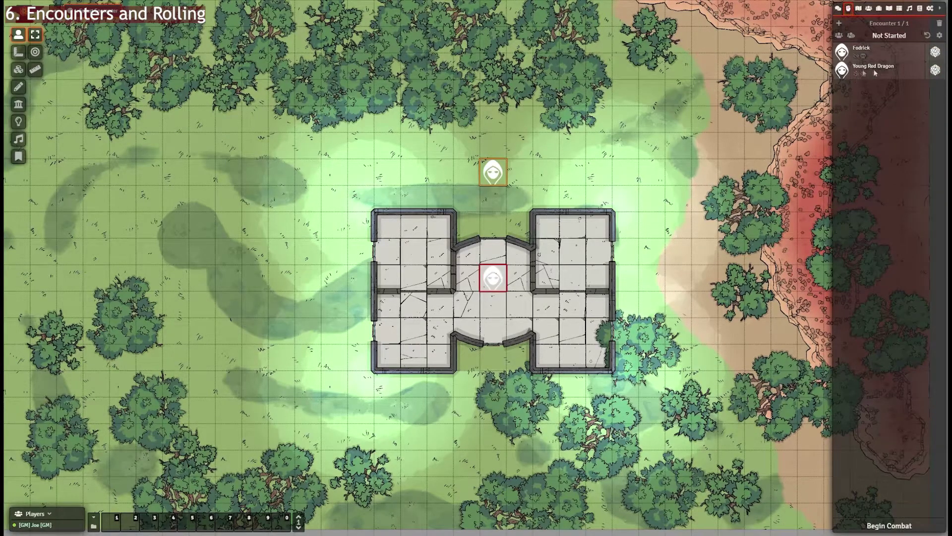
click(935, 69)
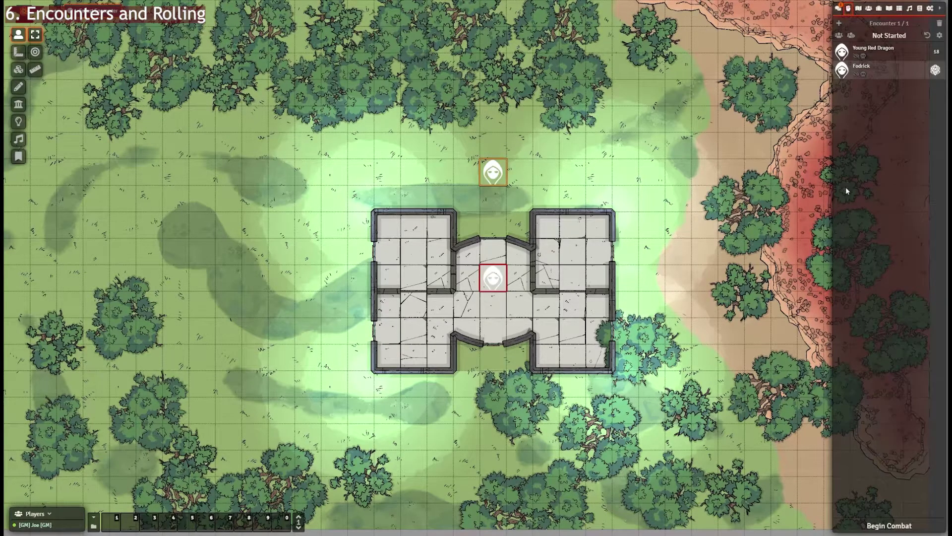
click(838, 12)
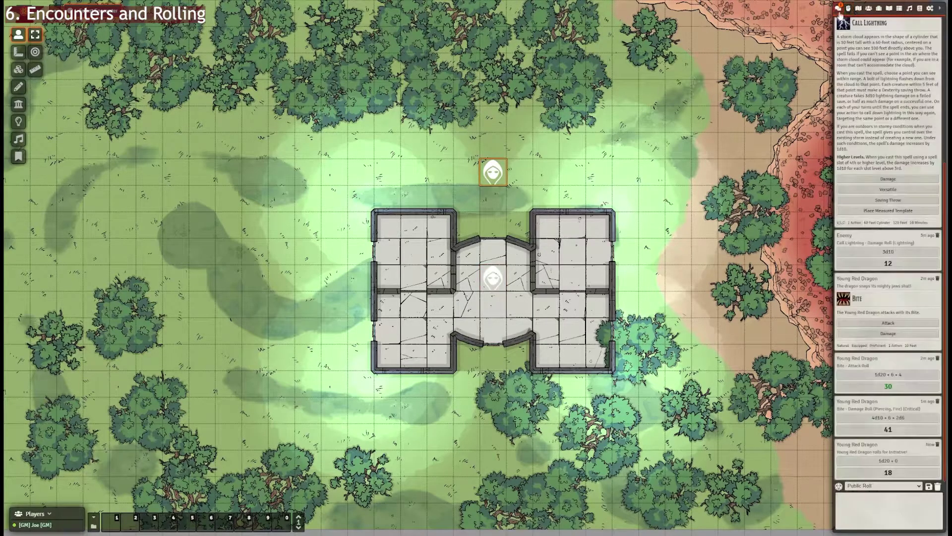
Set the chat roll mode to Private GM Roll, roll Fodrick's initiative, and view it in the chat log.
click(874, 507)
click(849, 9)
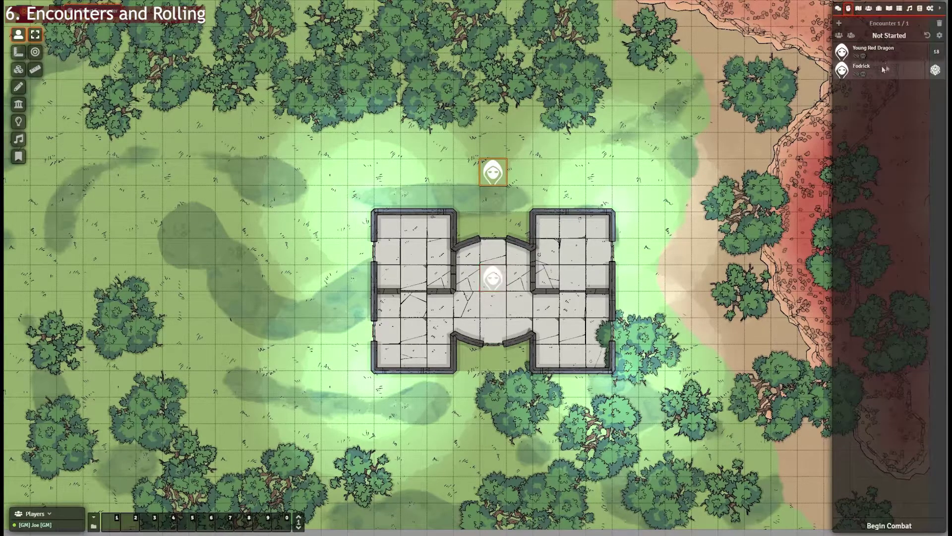
click(935, 70)
click(838, 8)
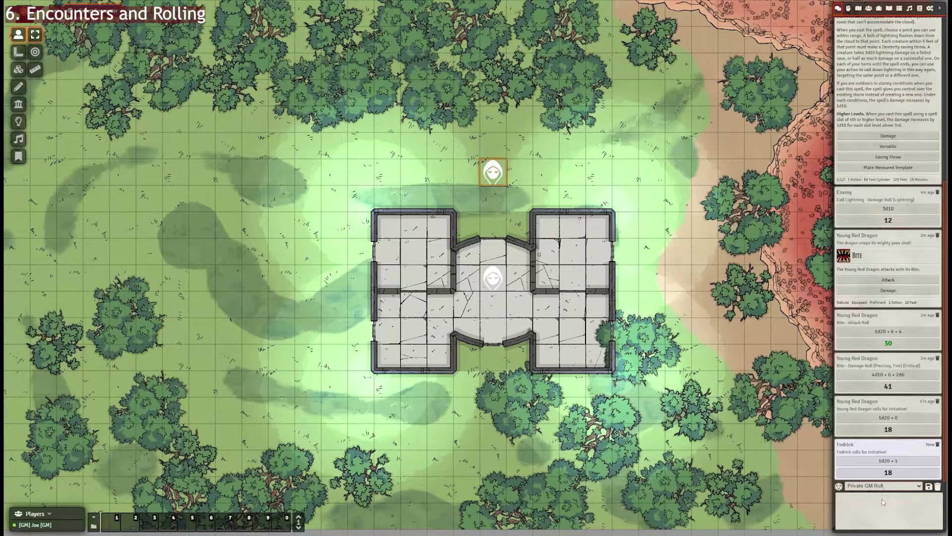
Reveal Fodrick's private initiative roll to everyone, and check the message's options again without changing it.
right_click(909, 449)
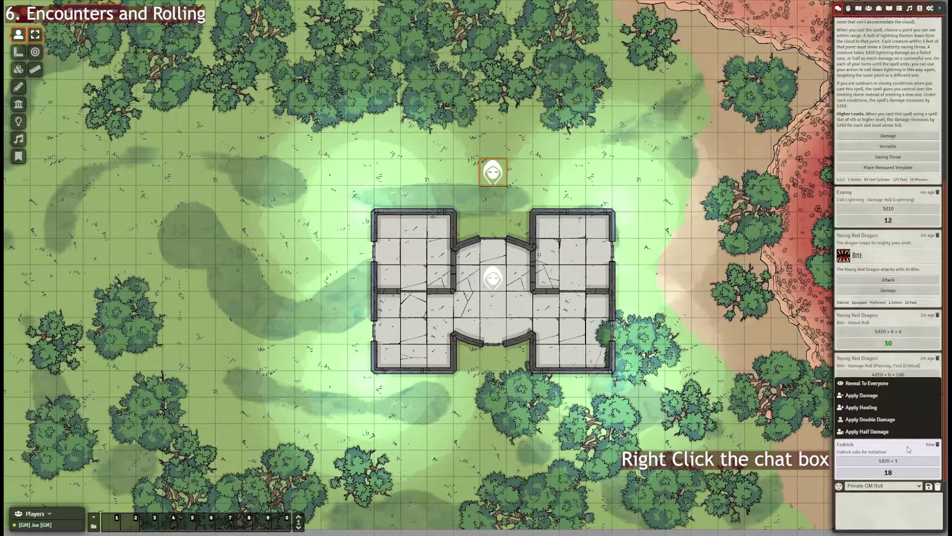
click(886, 385)
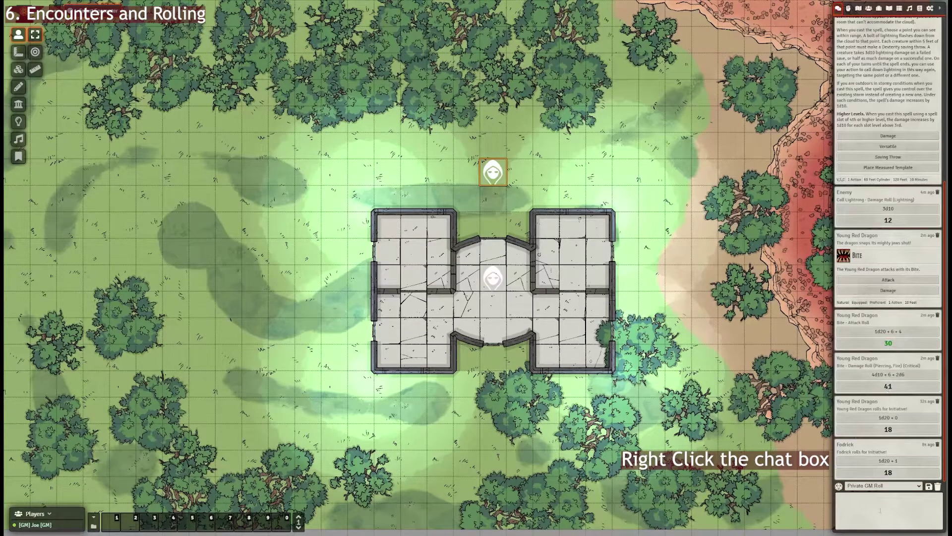
right_click(891, 446)
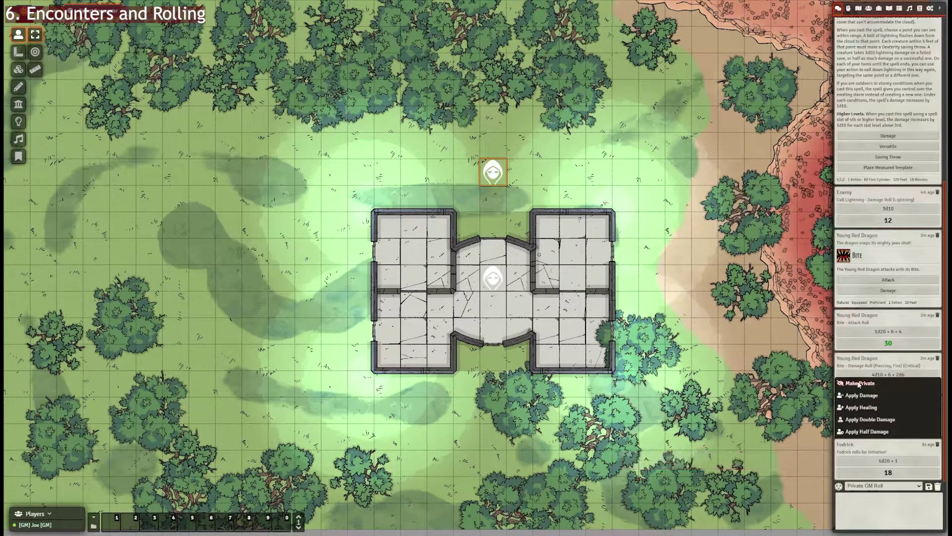
click(888, 508)
Return to the encounter tracker and select the Young Red Dragon's token through its combatant entry.
click(848, 8)
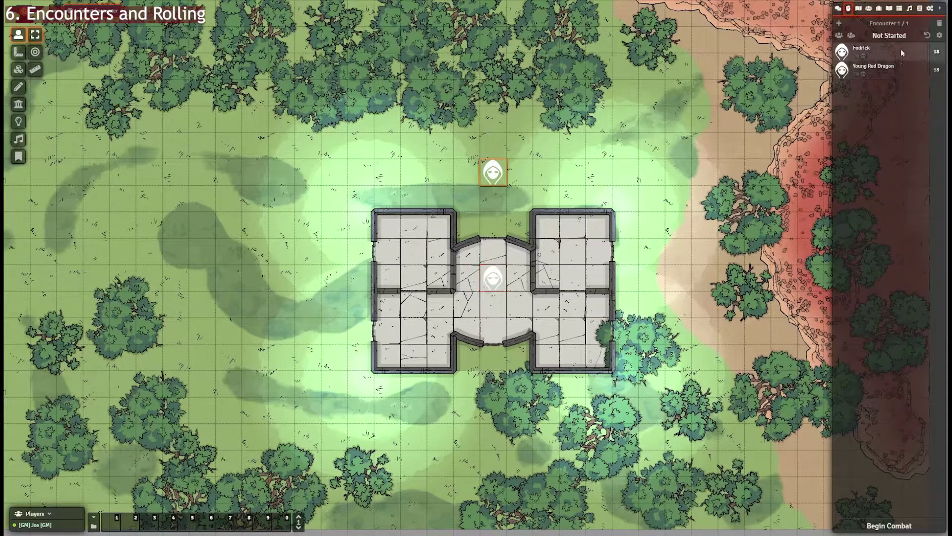
double_click(873, 68)
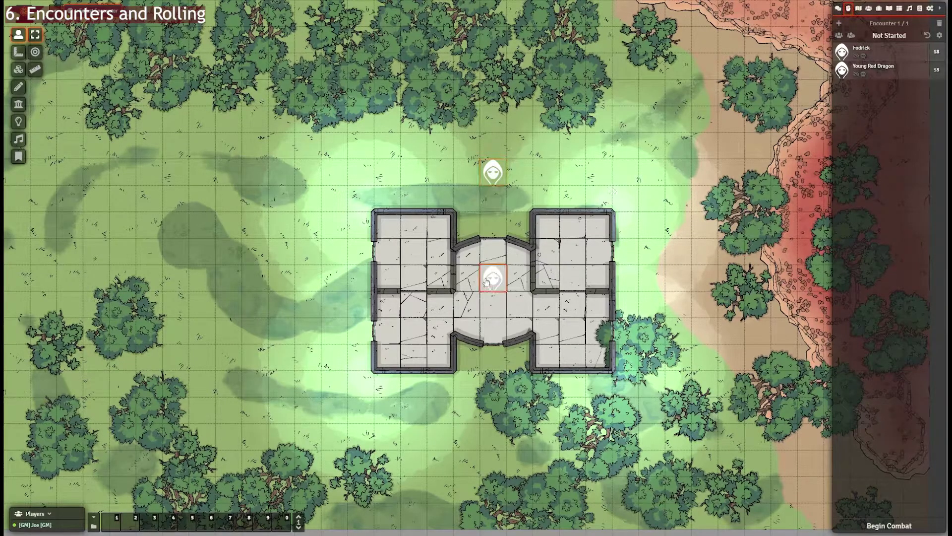
View Fodrick's character sheet beside the Young Red Dragon's, close both sheets, and begin combat in the encounter tracker.
double_click(490, 174)
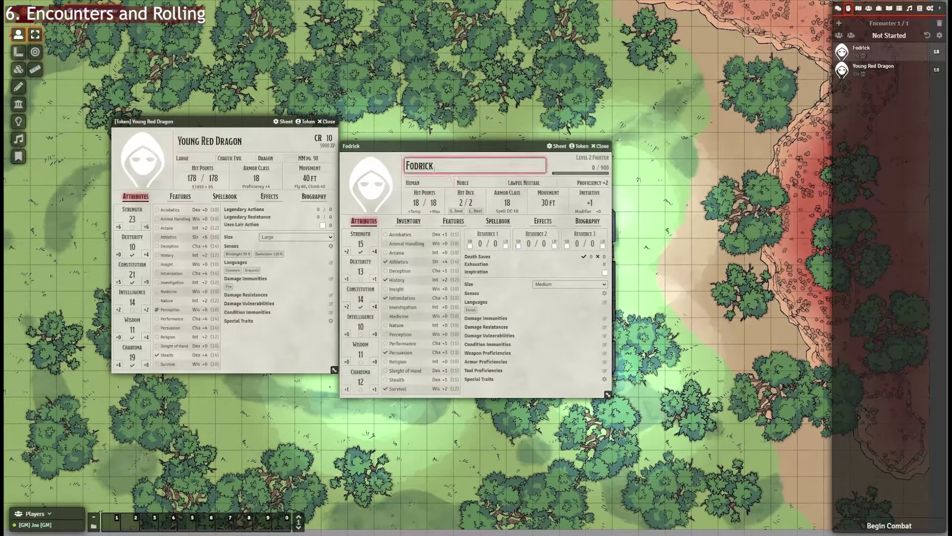
drag(452, 146, 481, 143)
click(629, 144)
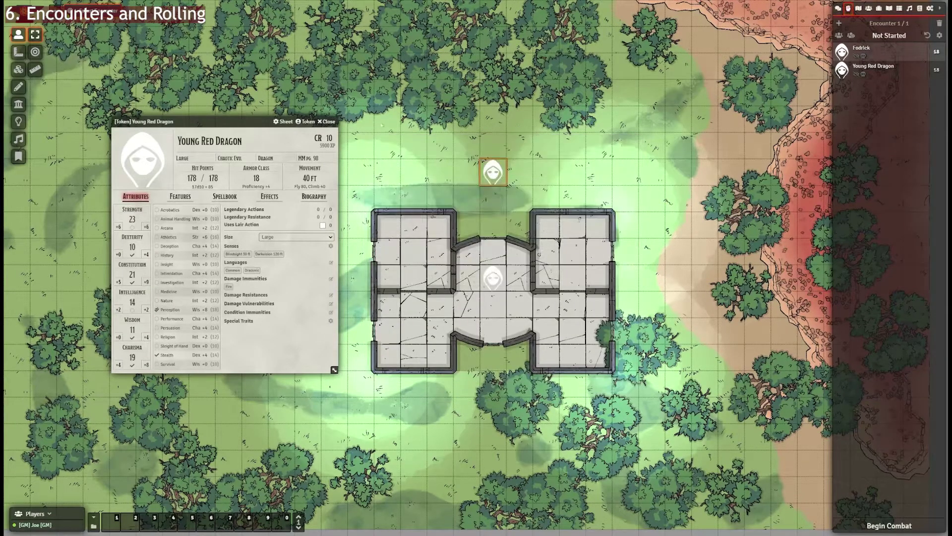
click(327, 121)
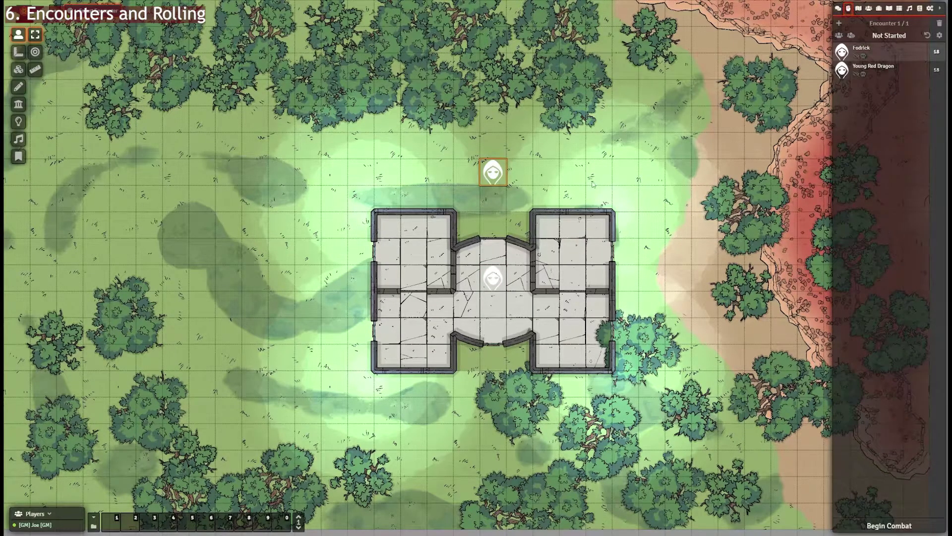
click(895, 527)
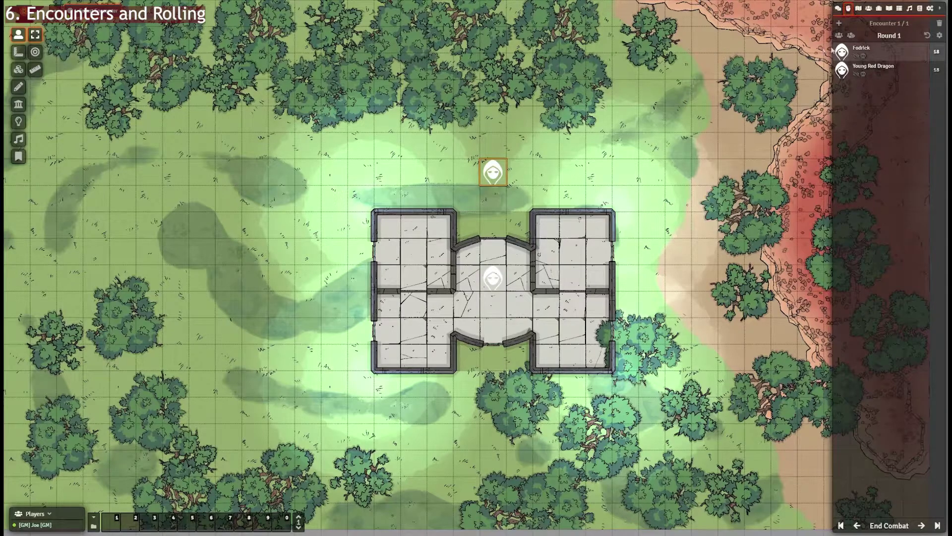
Use the Greatsword from Fodrick's inventory and make a normal attack roll from its chat card as a Private GM Roll.
double_click(492, 171)
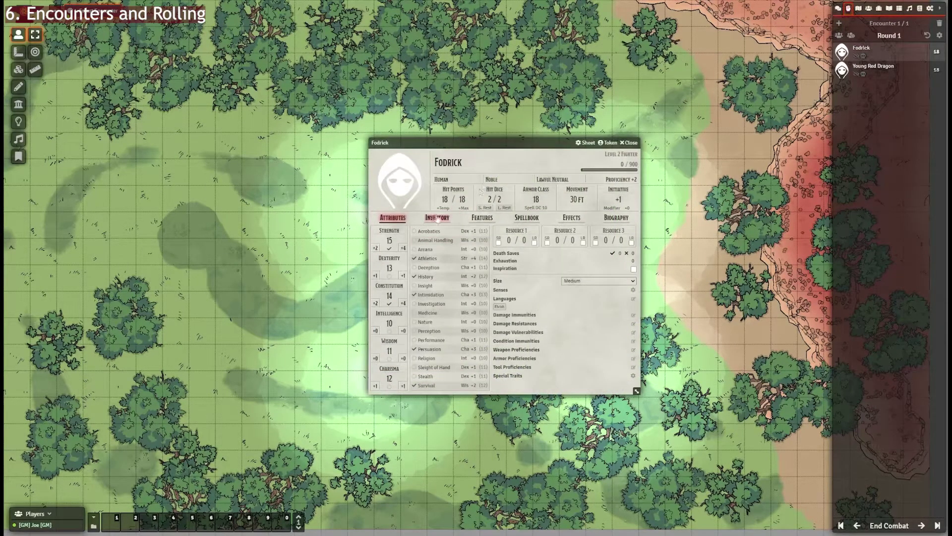
click(437, 218)
click(379, 264)
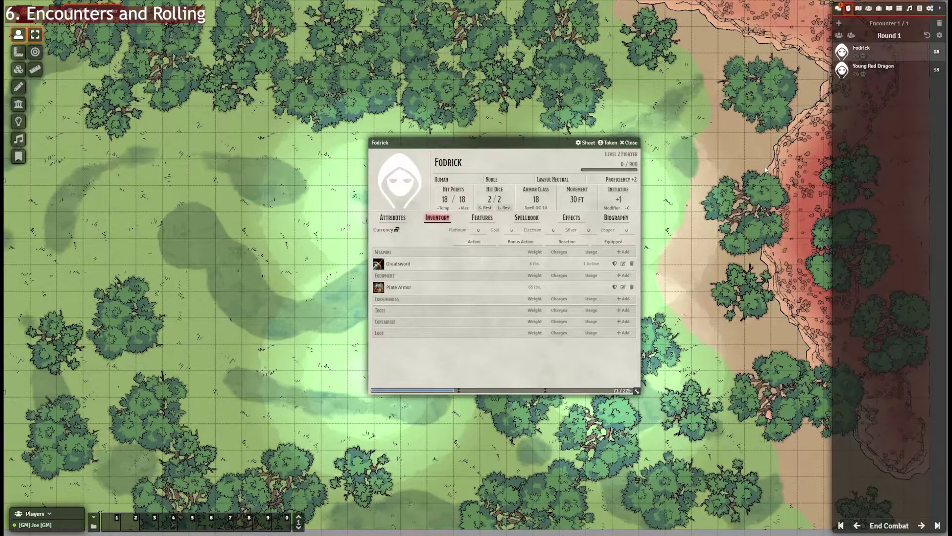
click(838, 8)
click(888, 452)
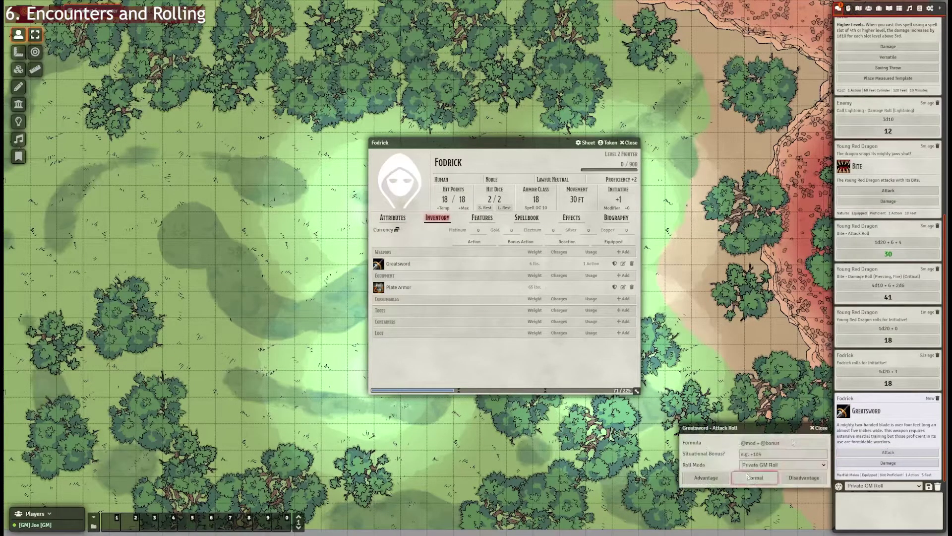
click(757, 474)
Move Fodrick's token inside the building, directly beside the Young Red Dragon, and open the dragon's sheet.
drag(545, 142, 293, 127)
drag(493, 175, 493, 253)
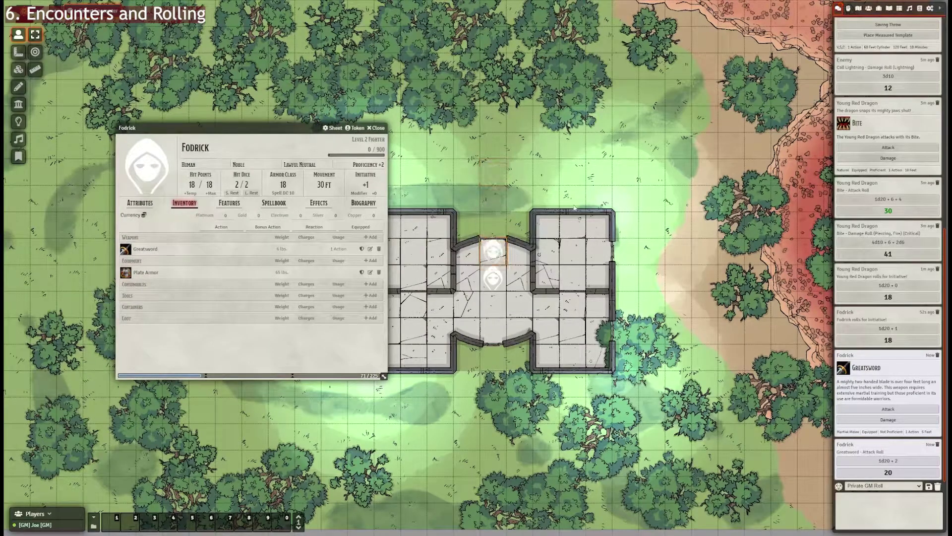
click(493, 277)
double_click(499, 276)
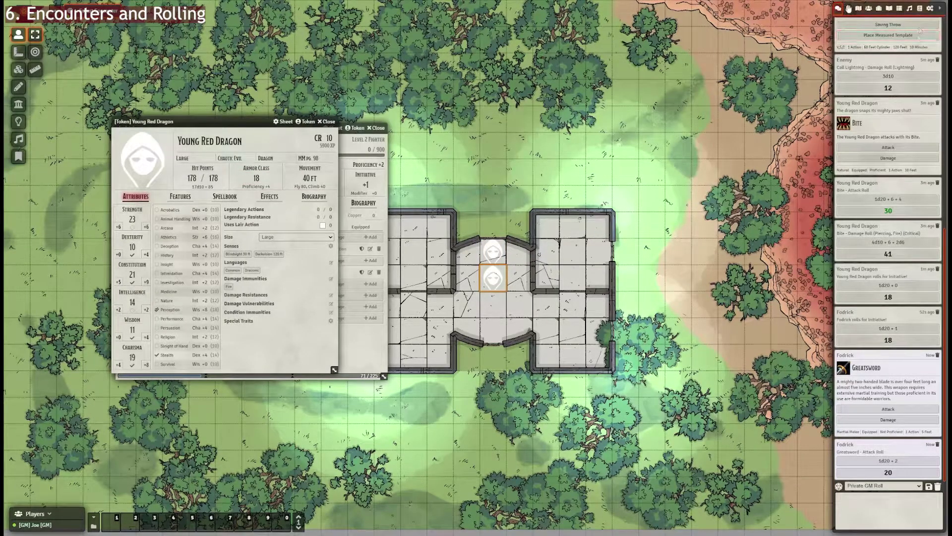
click(851, 9)
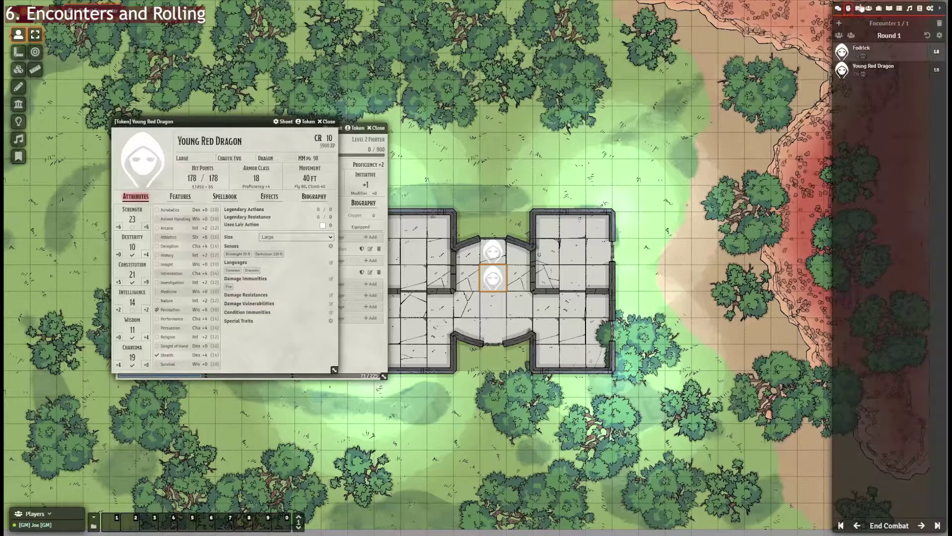
Roll normal damage for Fodrick's Greatsword from the chat log and arrange the two character sheets side by side.
click(838, 9)
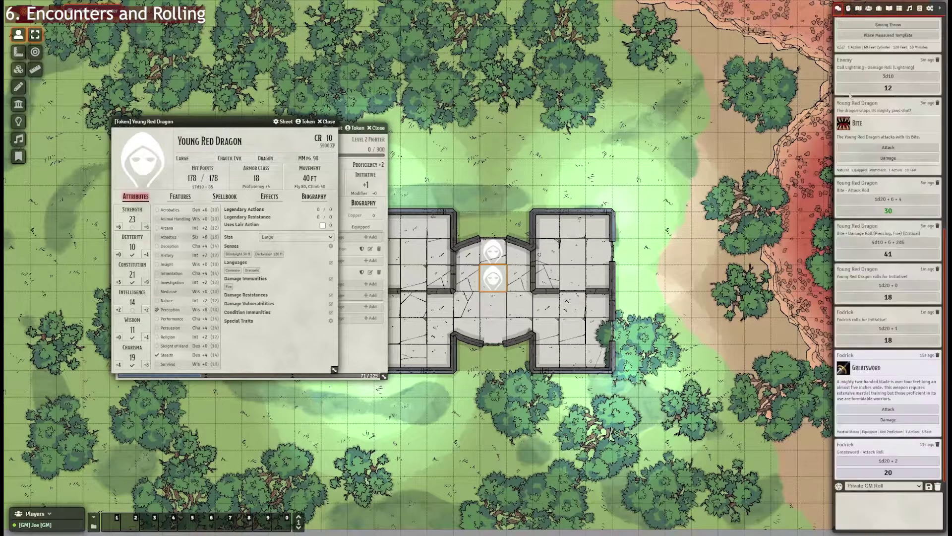
click(888, 419)
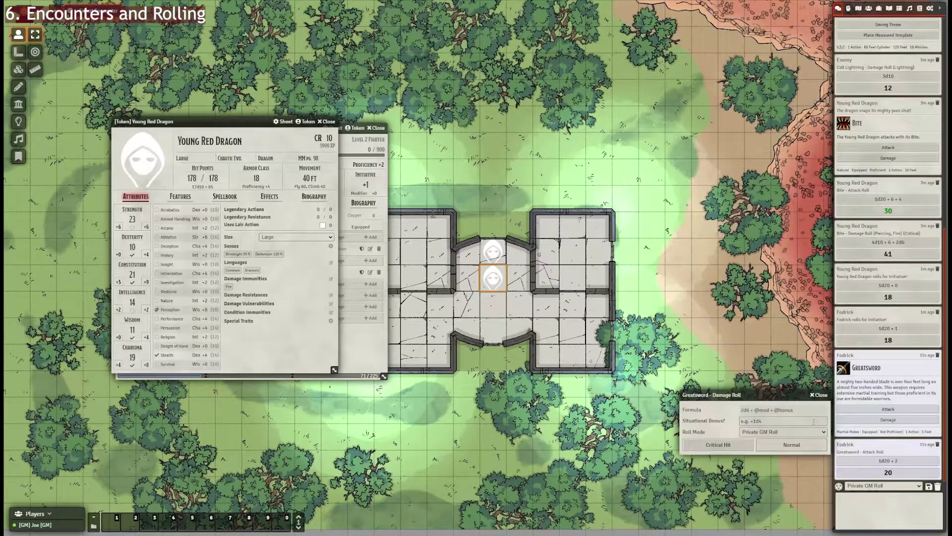
click(793, 445)
drag(293, 124, 462, 124)
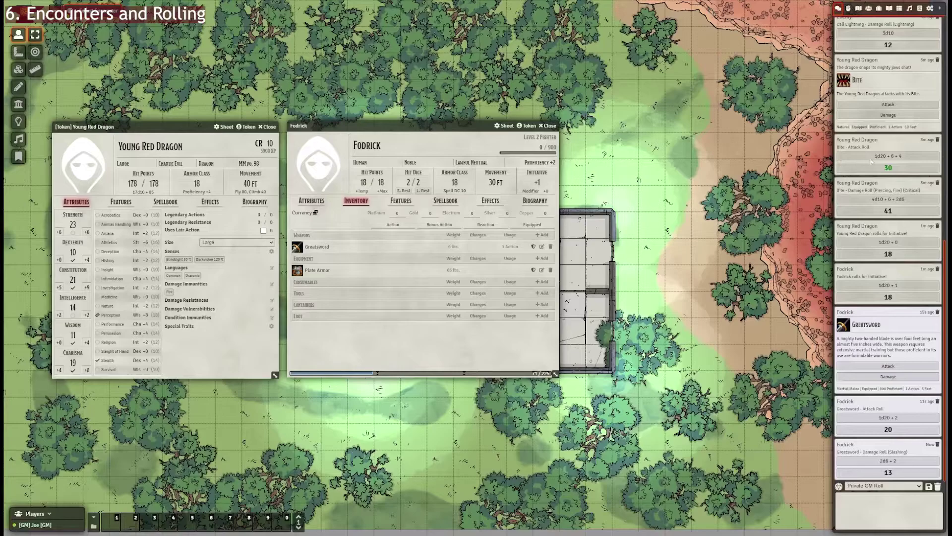
Advance the encounter to the Young Red Dragon's turn and look through its features, attributes, effects and biography.
click(848, 8)
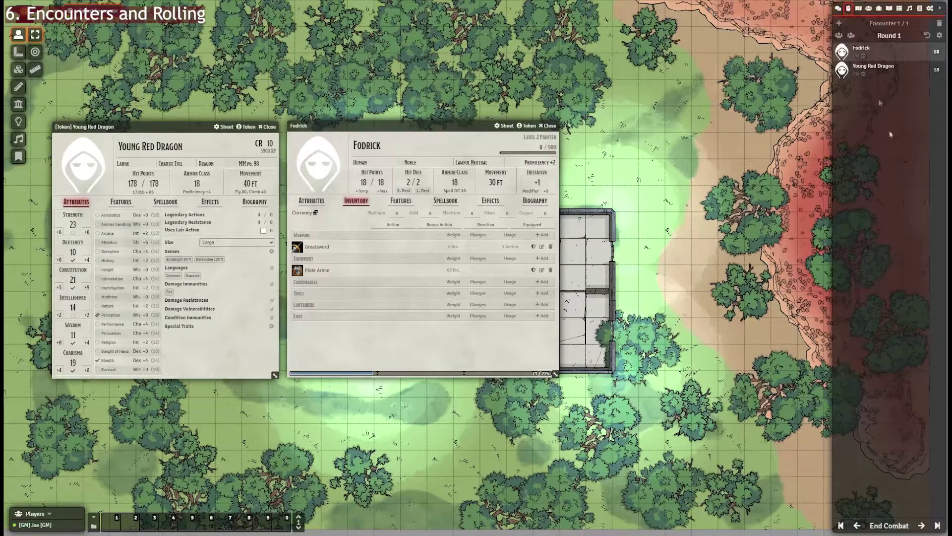
click(923, 526)
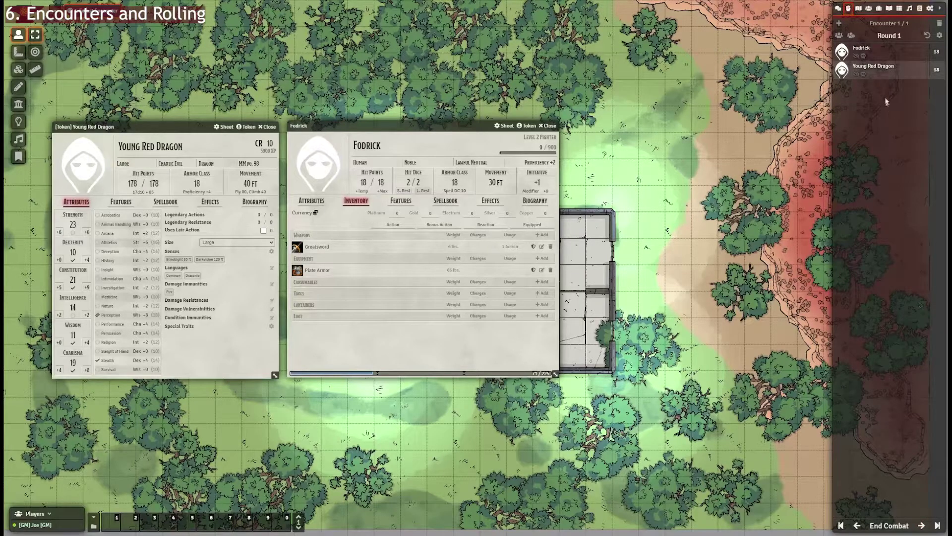
click(122, 202)
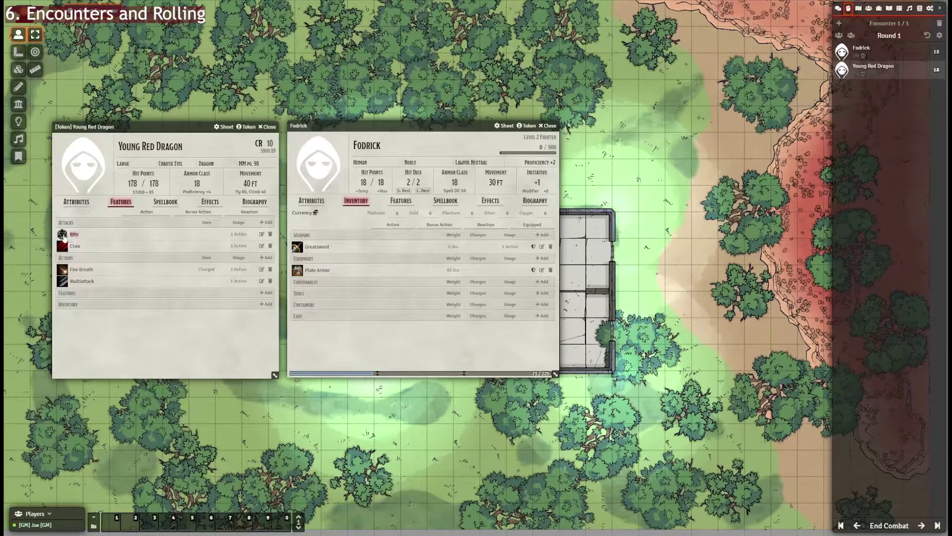
click(76, 202)
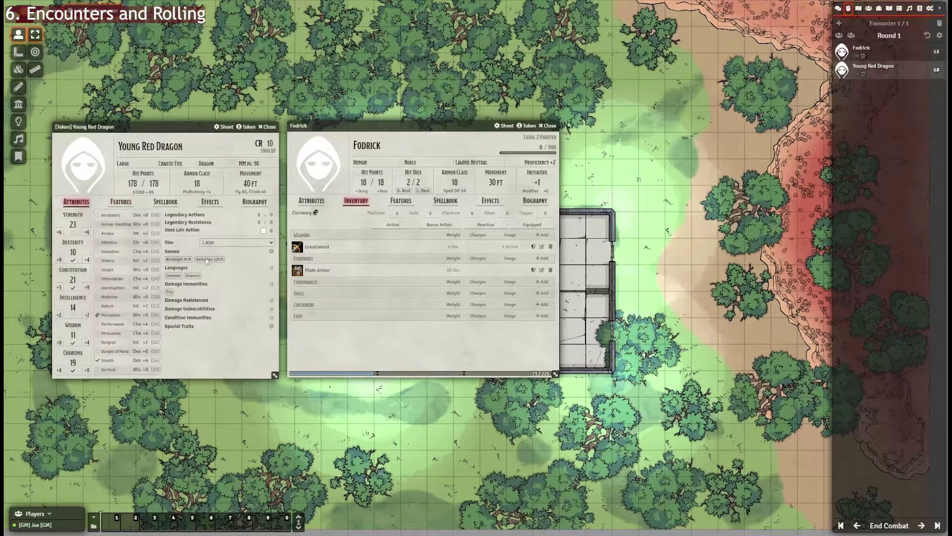
click(254, 202)
click(210, 202)
click(254, 202)
click(121, 202)
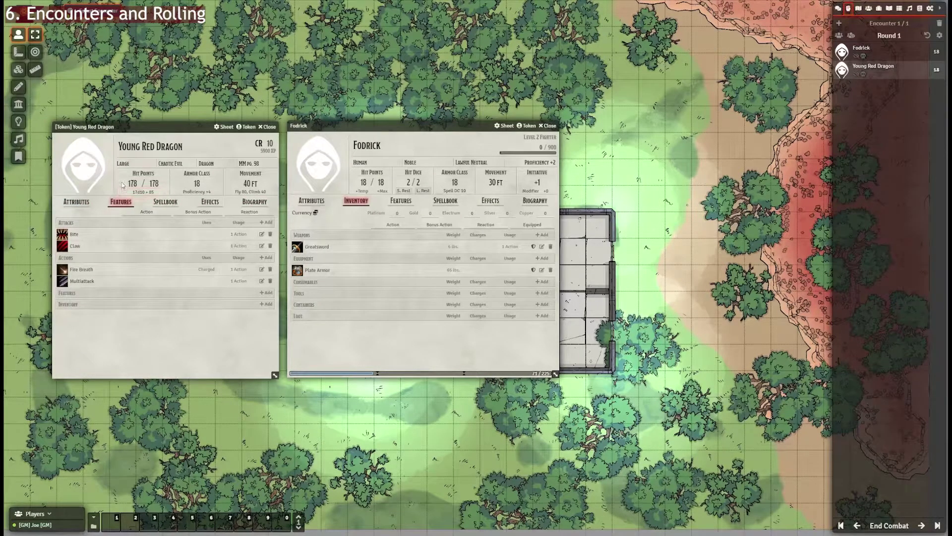
click(82, 203)
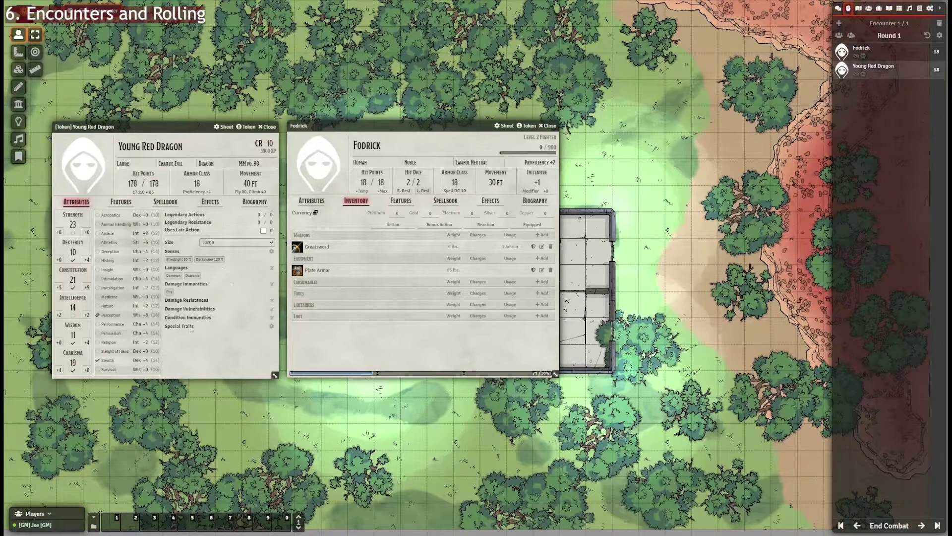
Use the Young Red Dragon's Bite from its features and make a normal attack roll from the chat card.
click(115, 208)
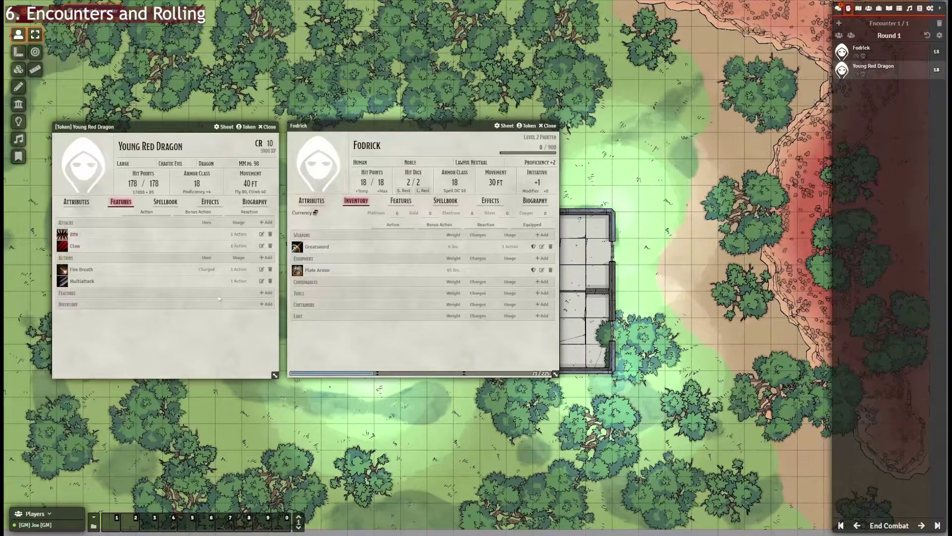
click(838, 9)
click(886, 452)
click(766, 482)
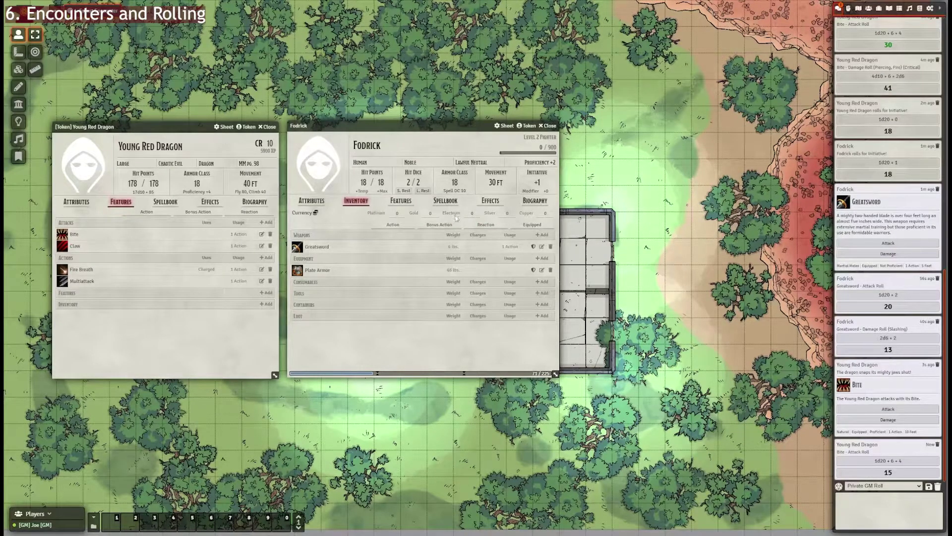
Use the Young Red Dragon's Claw and make a normal attack roll from its chat card.
click(64, 246)
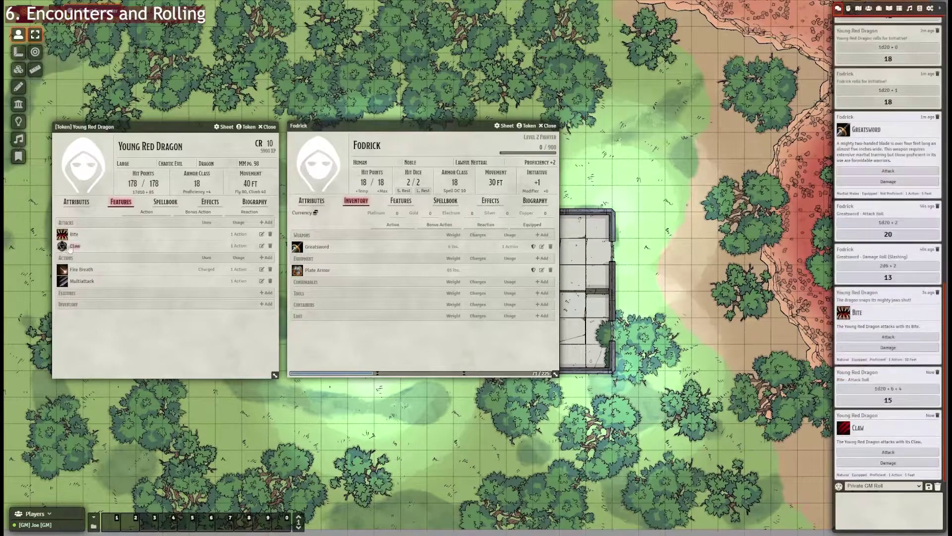
click(858, 450)
click(749, 475)
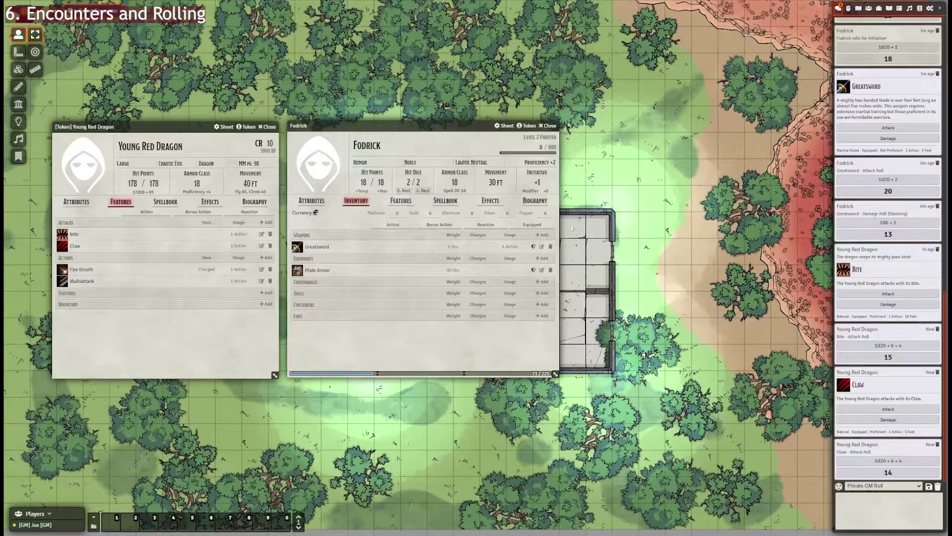
Reveal Fodrick's private Greatsword attack roll and Greatsword damage roll to everyone in the chat log.
scroll(888, 180, up, 3)
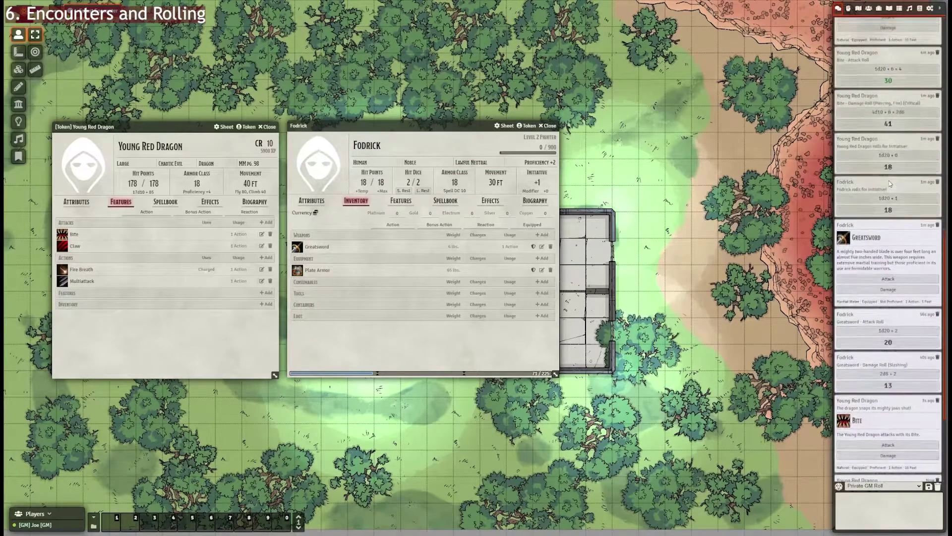
scroll(871, 171, down, 3)
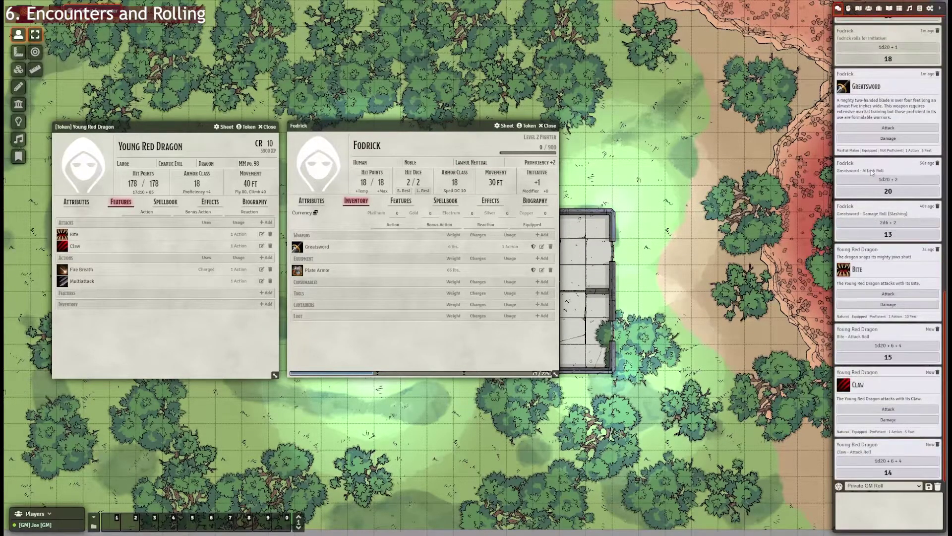
right_click(886, 162)
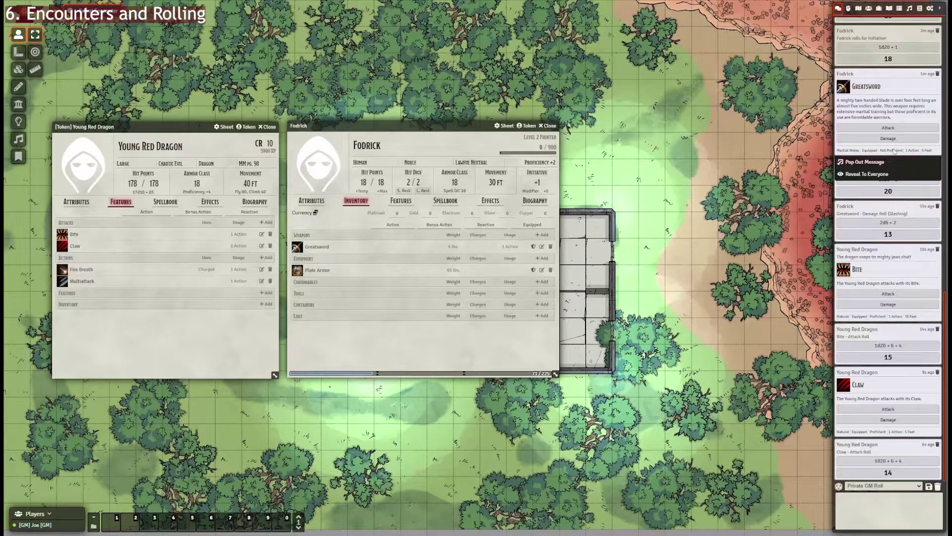
click(896, 174)
right_click(899, 201)
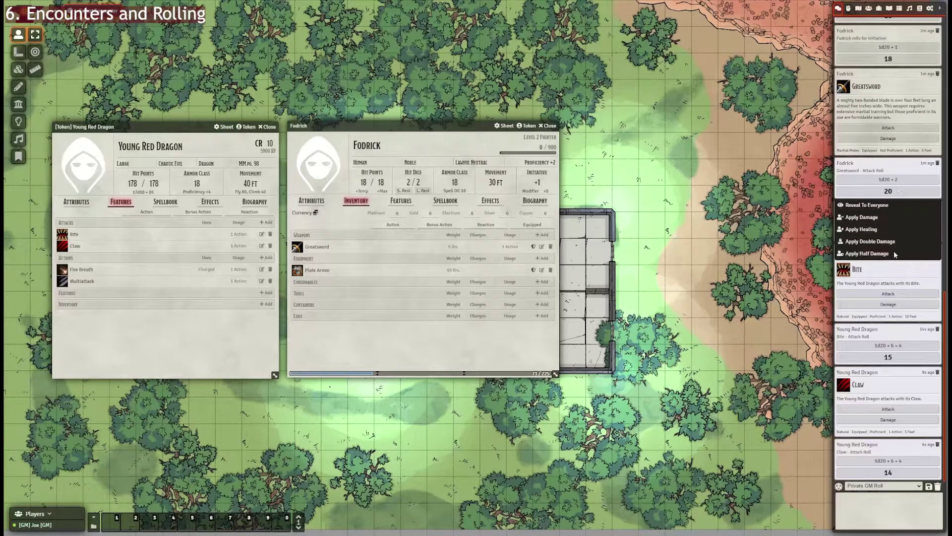
right_click(891, 218)
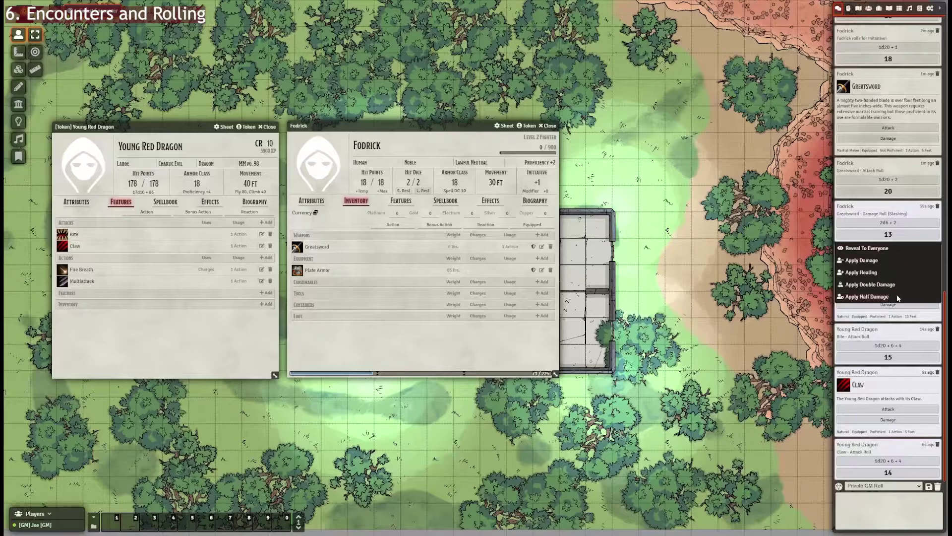
click(884, 249)
right_click(886, 261)
scroll(750, 263, up, 5)
scroll(750, 262, down, 5)
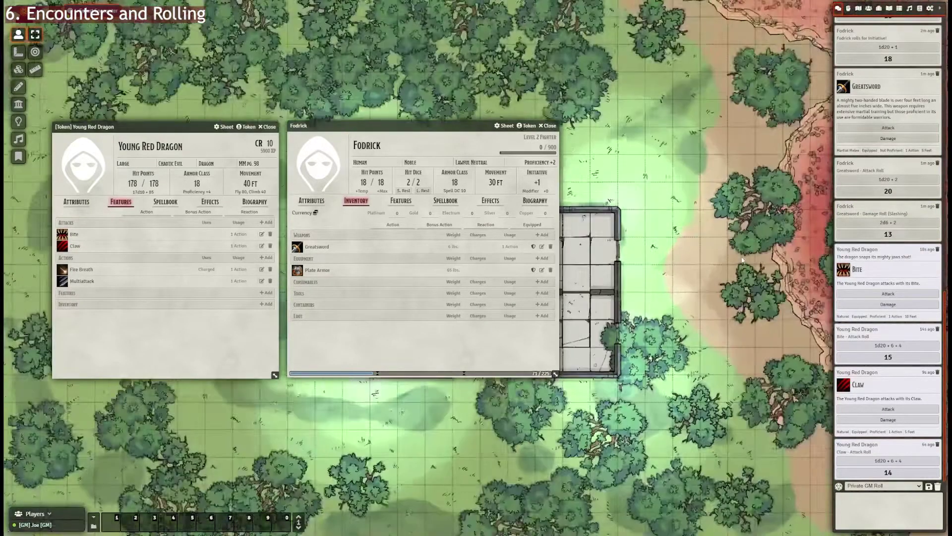
Close Fodrick's sheet and advance the encounter turn by turn to Fodrick's turn in round 3.
click(547, 126)
click(848, 8)
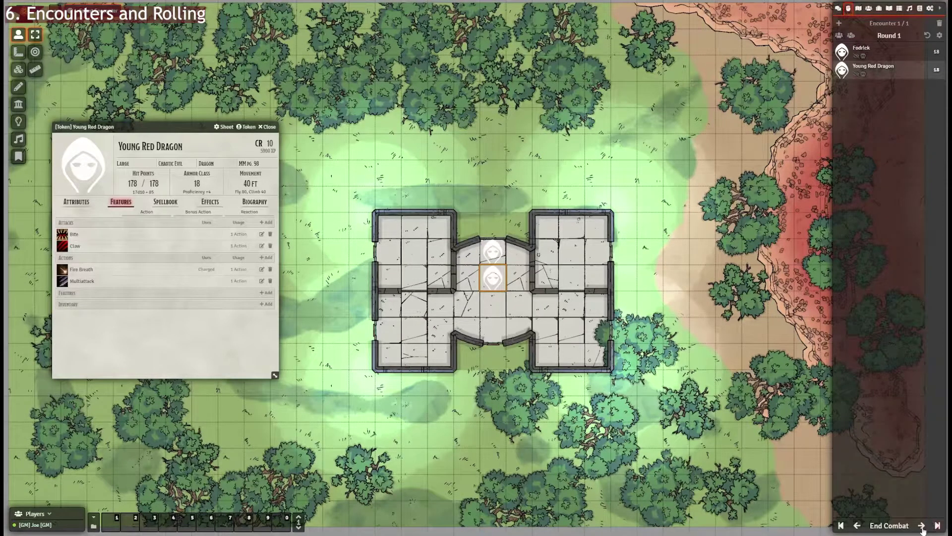
click(921, 526)
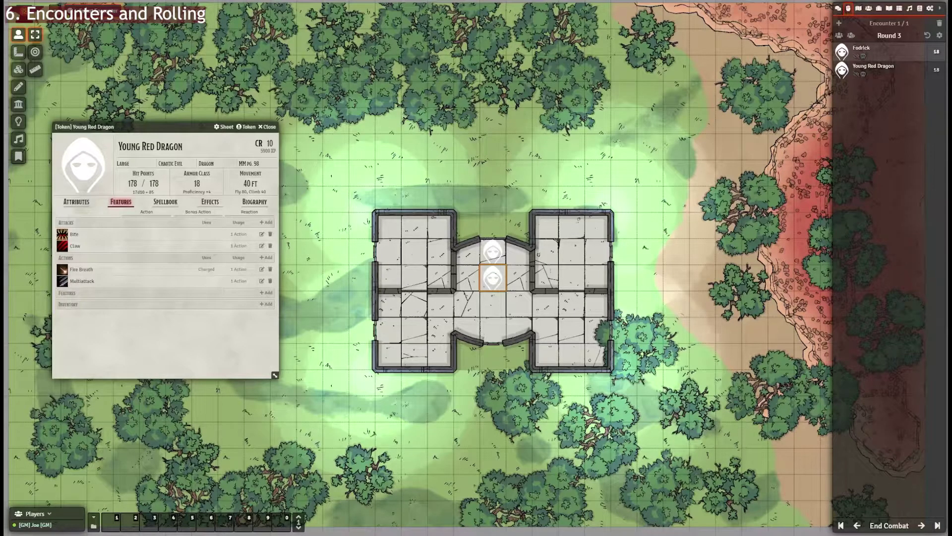
Return to the chat log's message entry, and open the Foundry documentation from the game settings.
click(838, 8)
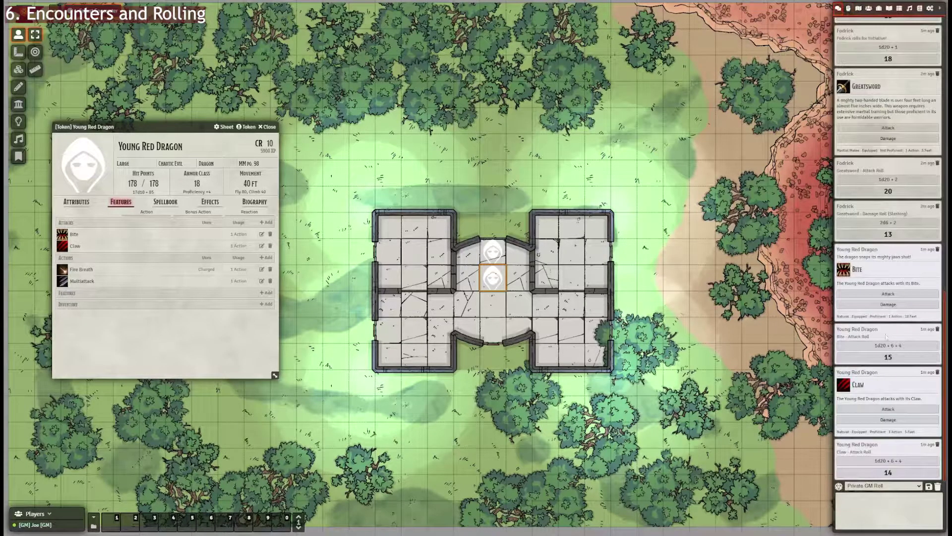
click(887, 501)
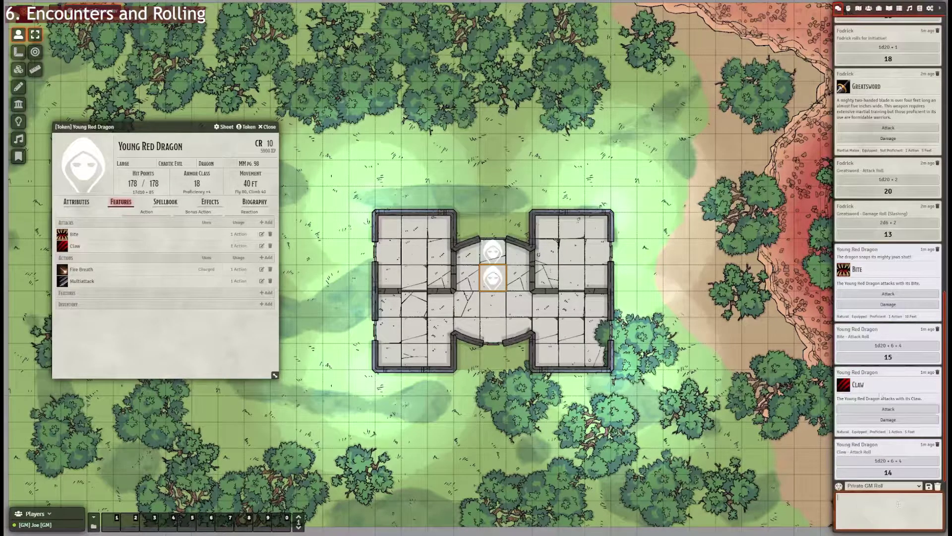
click(930, 9)
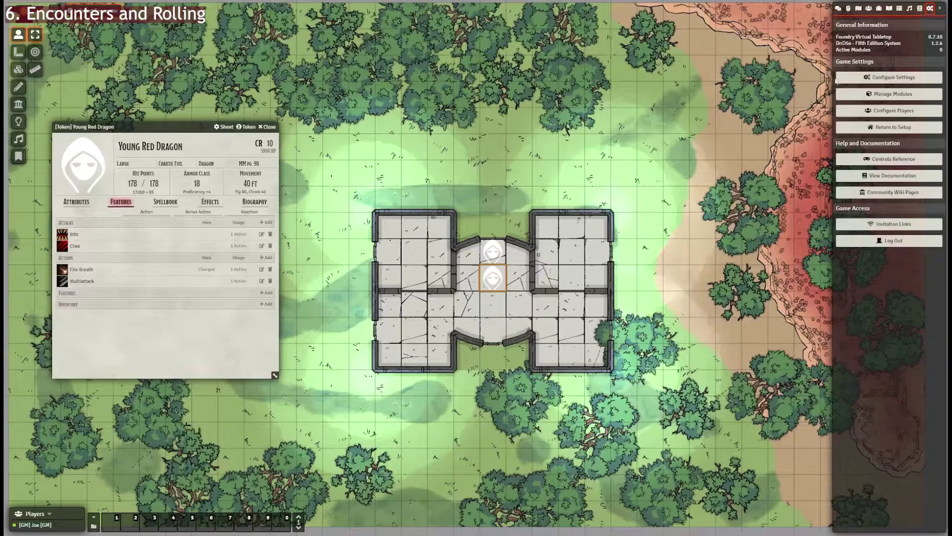
click(877, 180)
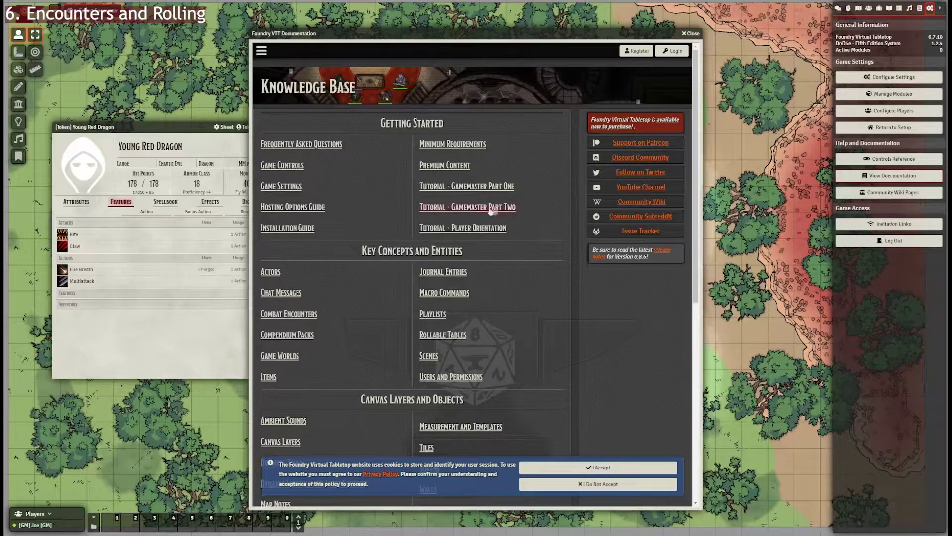
Open the Basic Dice article from the documentation, read its roll modes and simple math sections, and close the documentation.
scroll(489, 204, down, 3)
scroll(328, 207, down, 2)
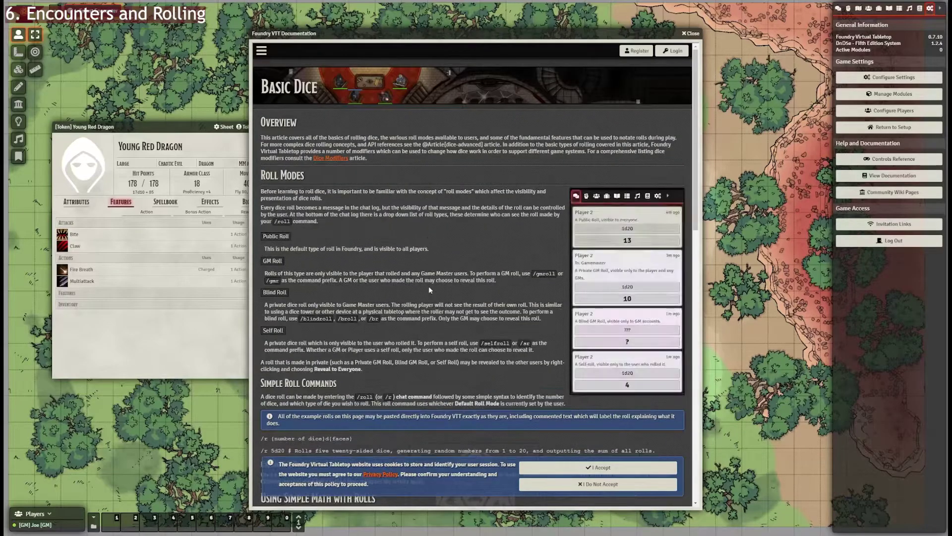
scroll(430, 287, down, 2)
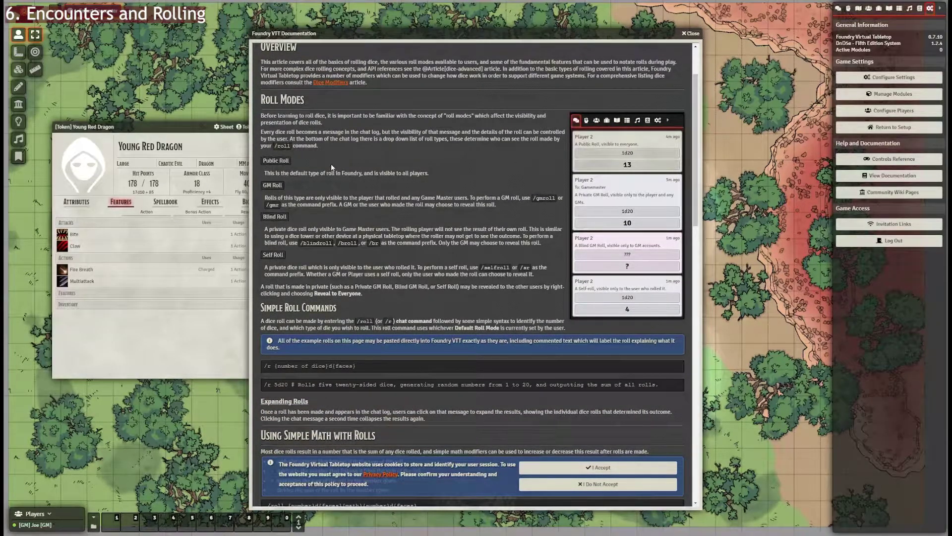
scroll(331, 164, down, 3)
scroll(332, 163, down, 5)
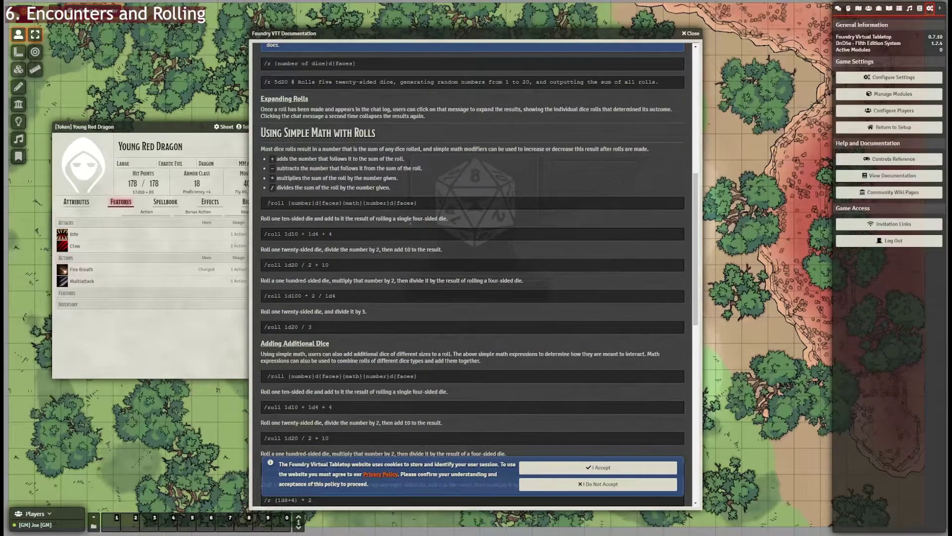
scroll(331, 163, up, 2)
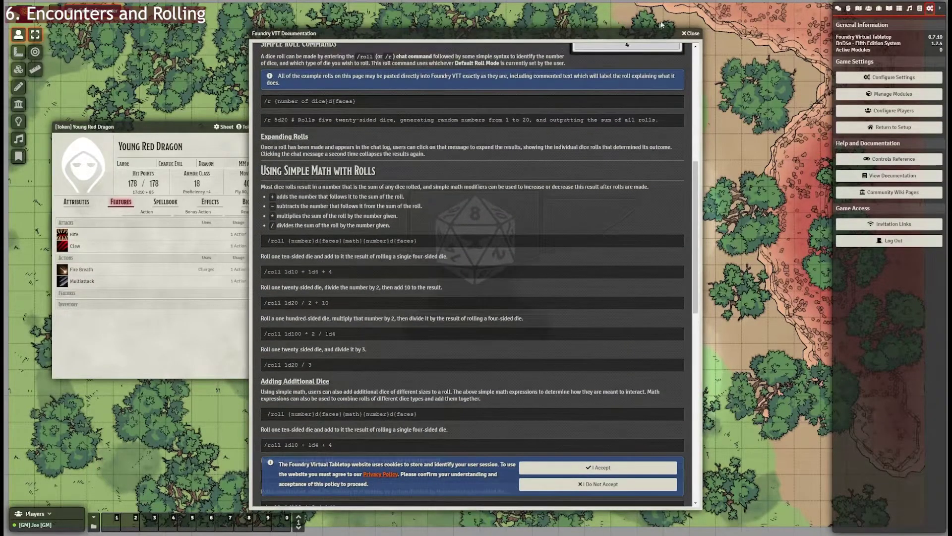
click(689, 33)
Make private GM rolls of 1d20 + 5 and 1d100 as the Young Red Dragon with chat roll commands.
click(837, 8)
click(887, 519)
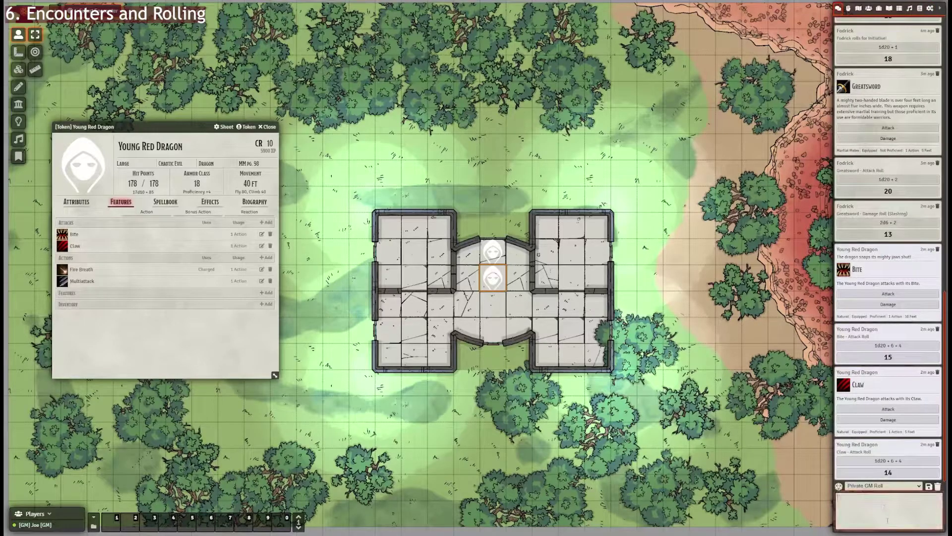
text(/roll 1d20 + 5)
key(Return)
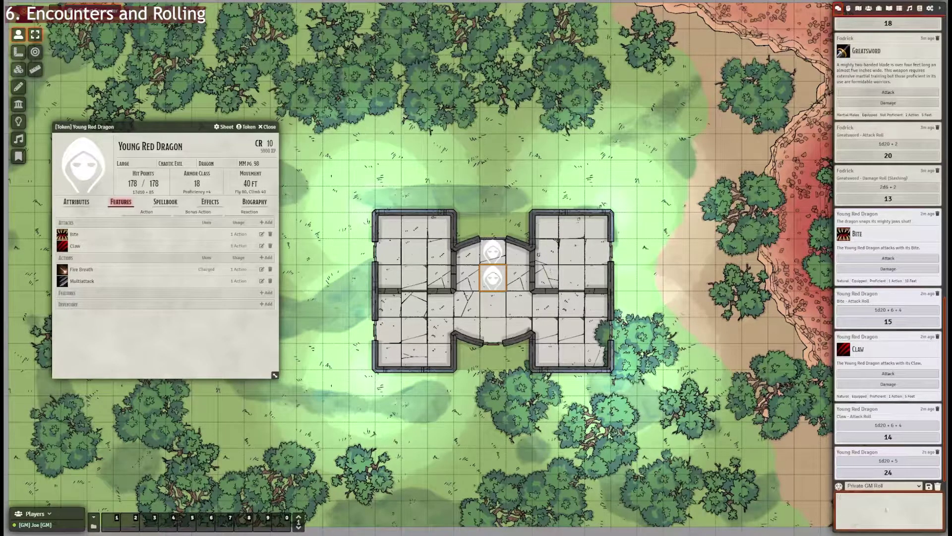
text(/roll 1d100)
key(Return)
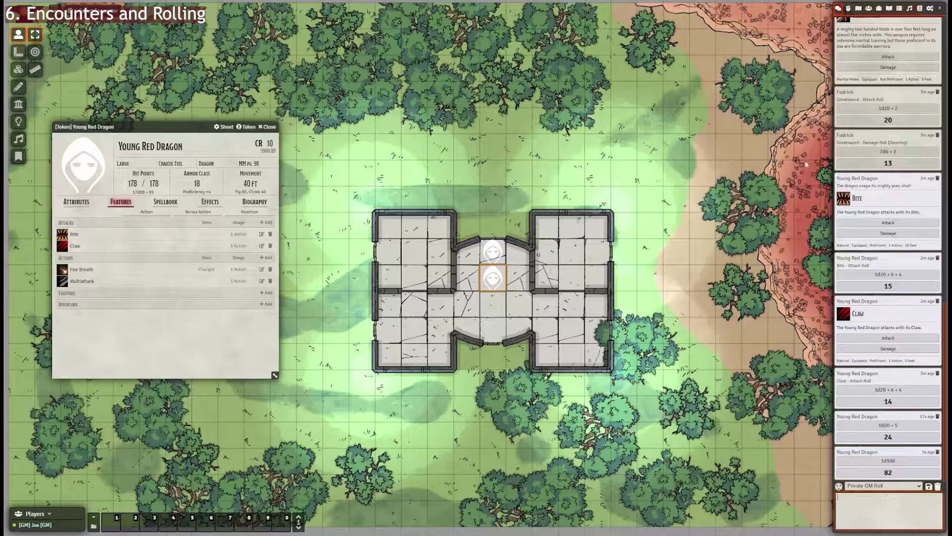
End the round 3 combat encounter in the combat tracker and confirm it.
click(848, 8)
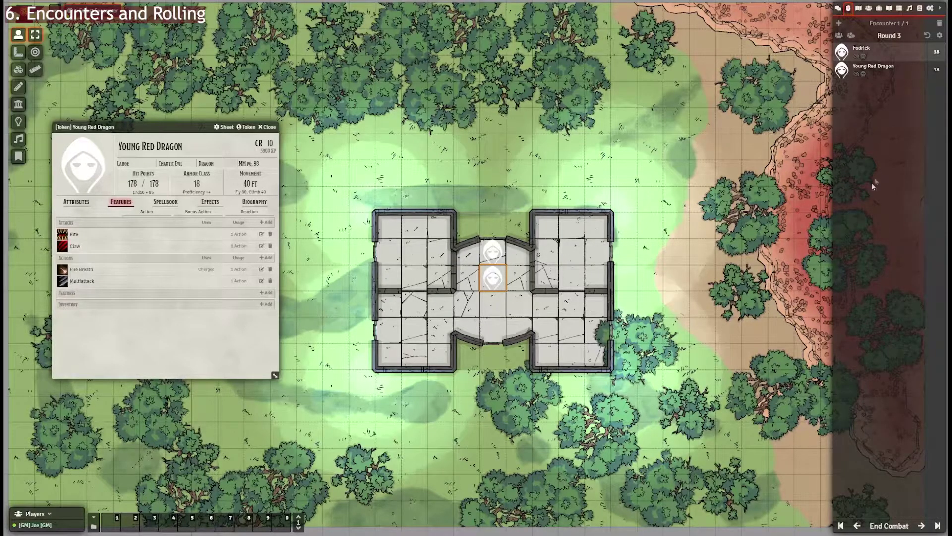
click(838, 9)
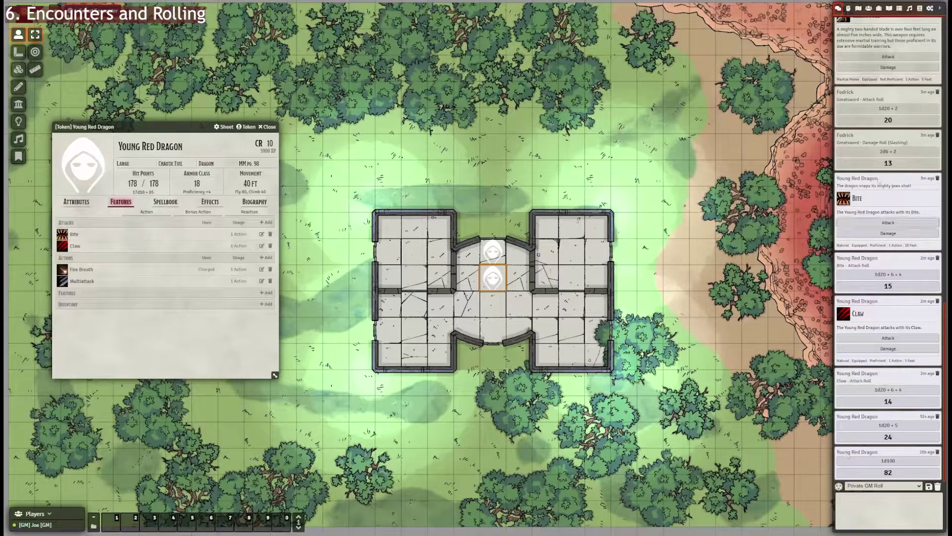
click(848, 8)
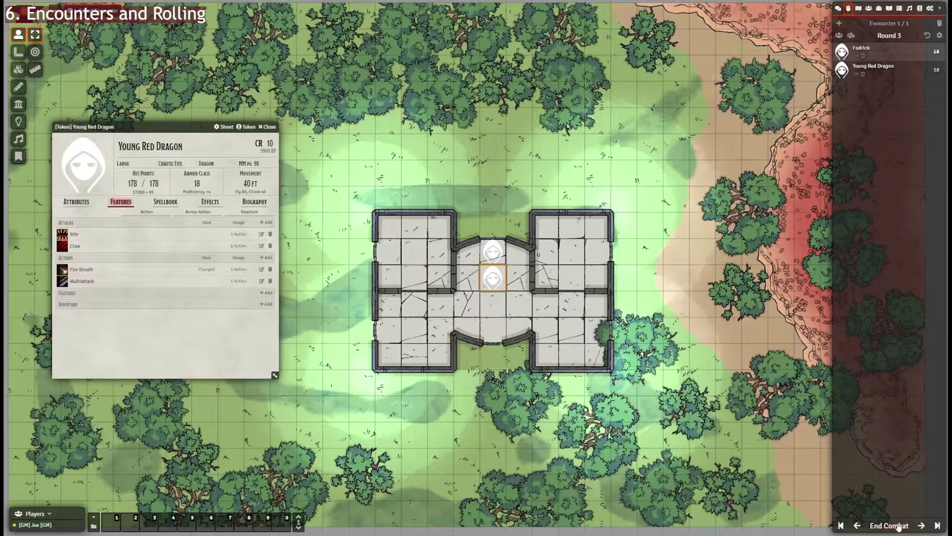
click(889, 526)
click(437, 279)
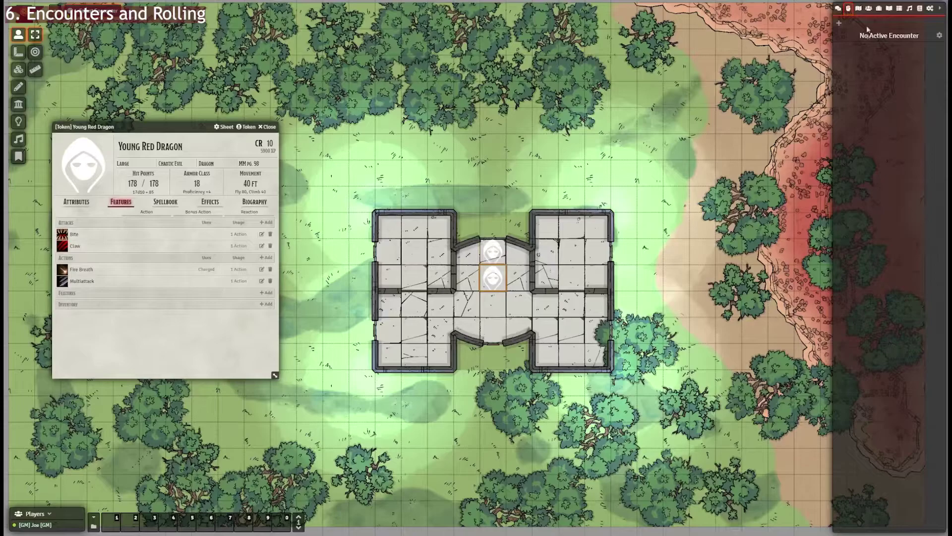
Return to the chat log and roll another d100 as the Young Red Dragon with a chat command.
click(838, 8)
click(894, 503)
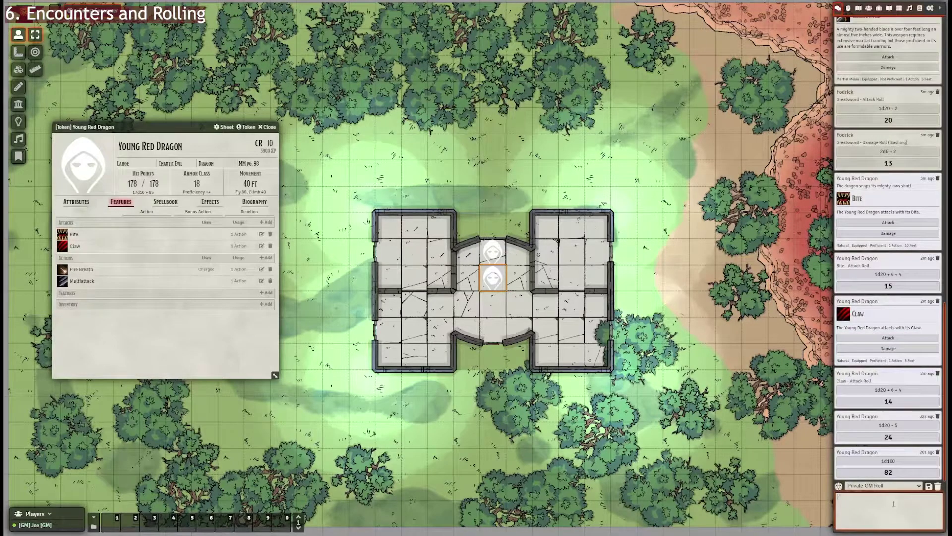
text(/roll )
text(d100)
key(Return)
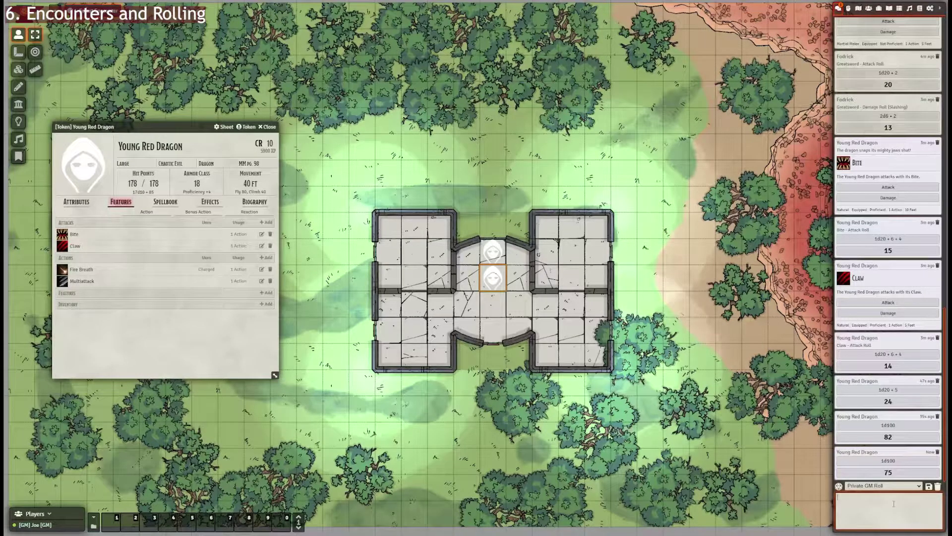
click(871, 440)
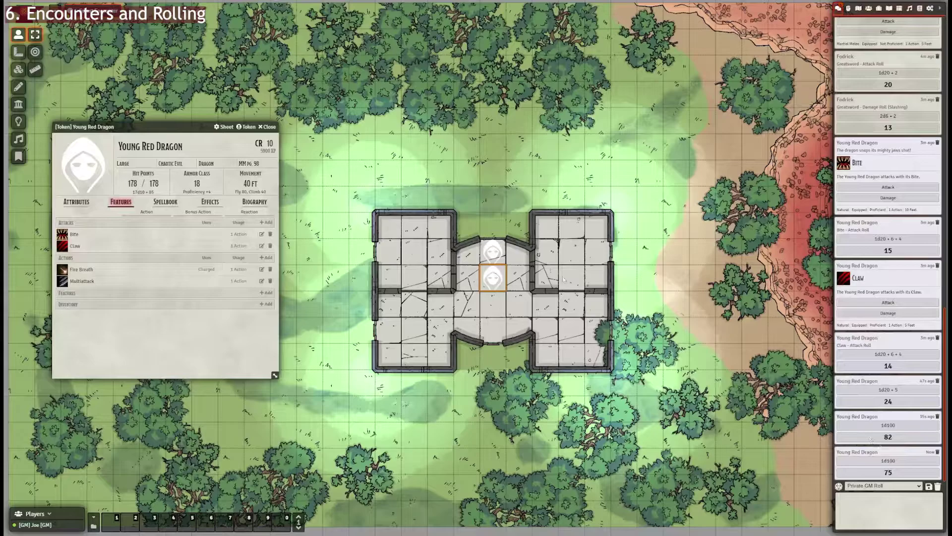
Close the Young Red Dragon's sheet, deselect its token, and roll 1d200 as the GM in chat.
click(270, 127)
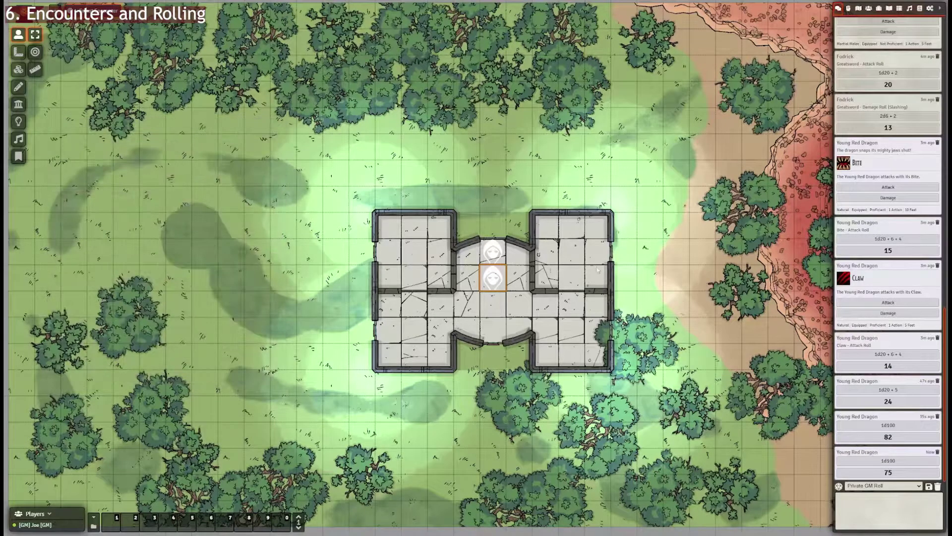
shift+click(502, 246)
click(872, 499)
text(/roll 1d200)
key(Return)
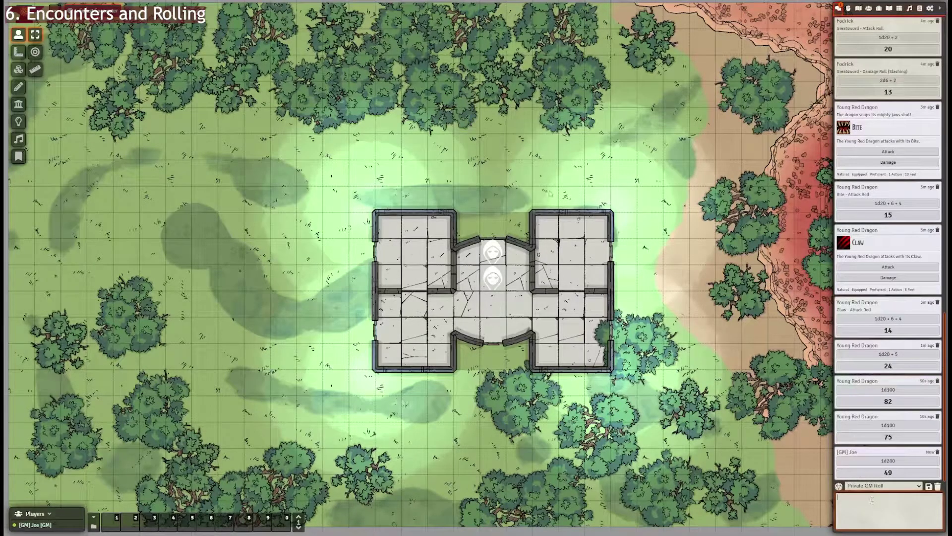
Look over the measurement controls, the chat log history, the game settings and the compendium packs.
click(493, 278)
click(18, 52)
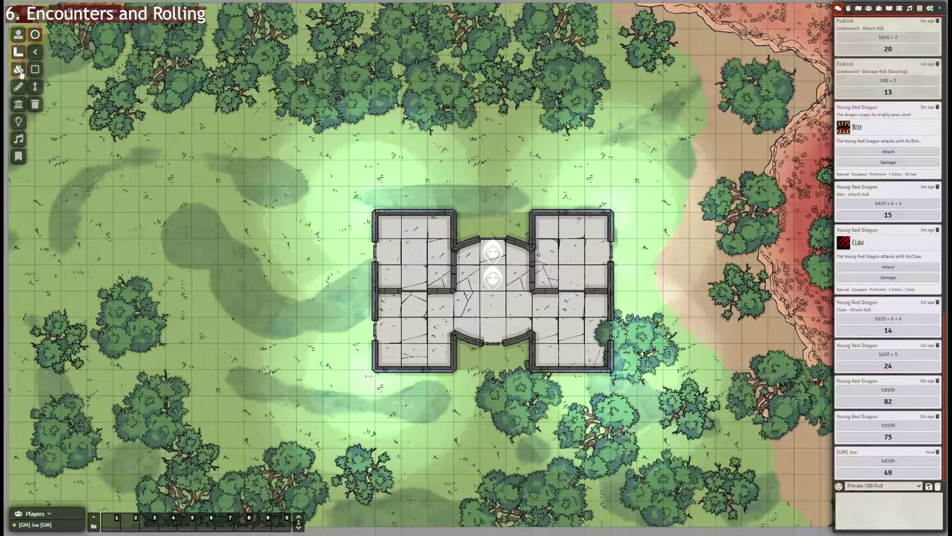
click(887, 491)
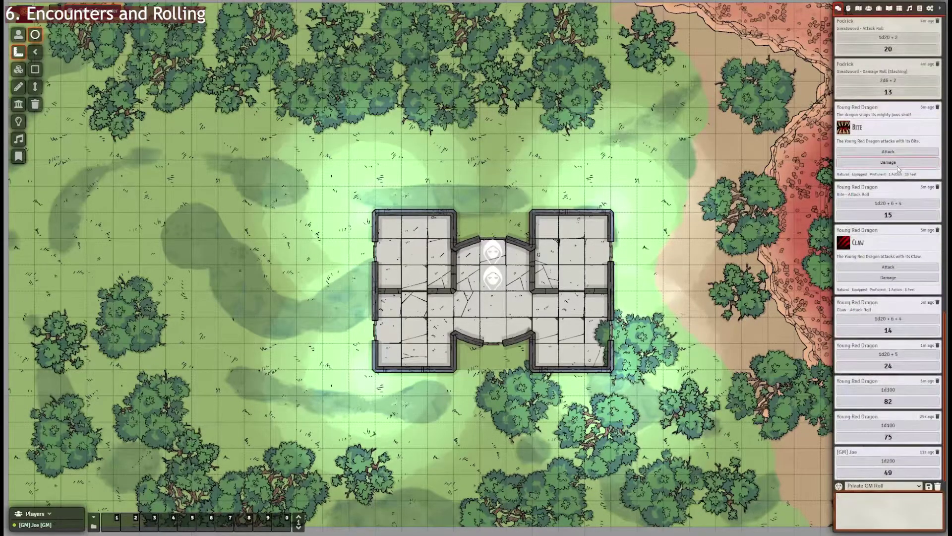
scroll(896, 167, up, 6)
scroll(895, 156, down, 6)
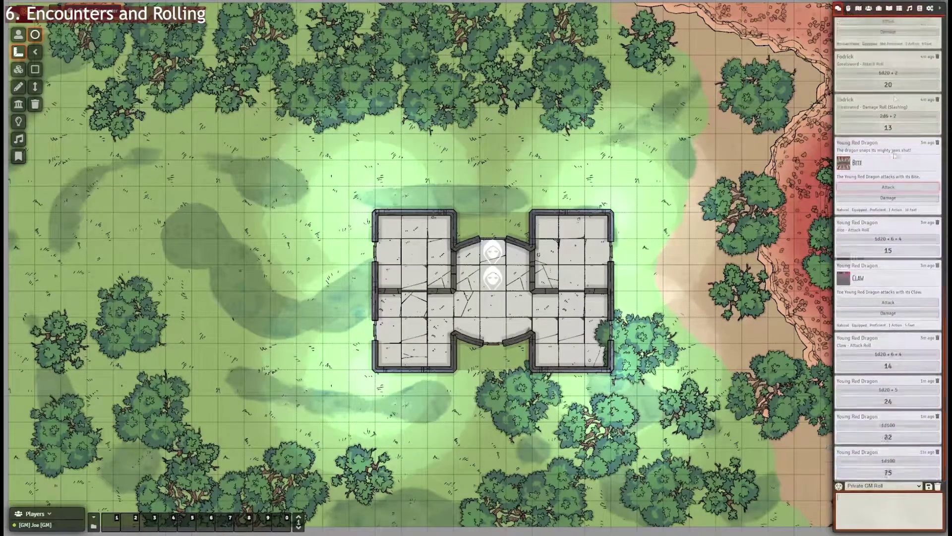
click(930, 8)
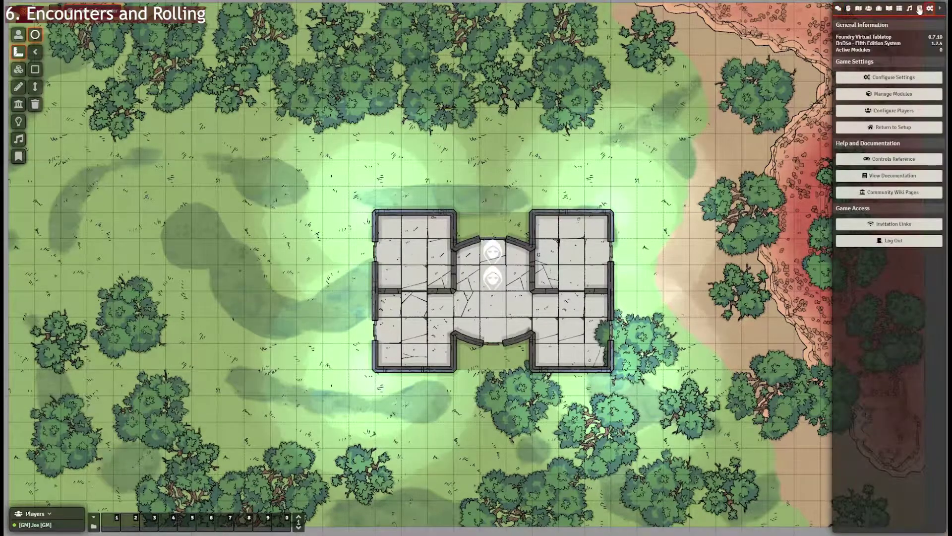
click(848, 9)
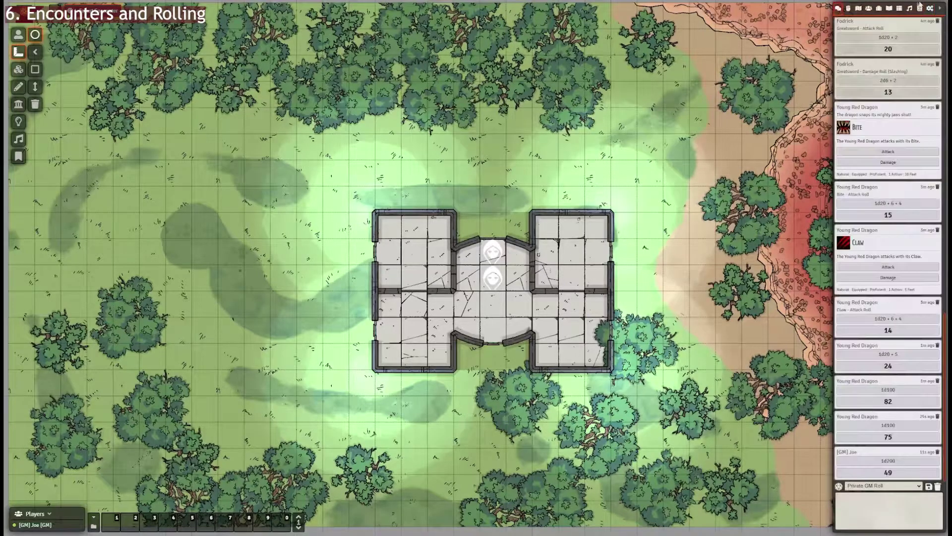
click(919, 9)
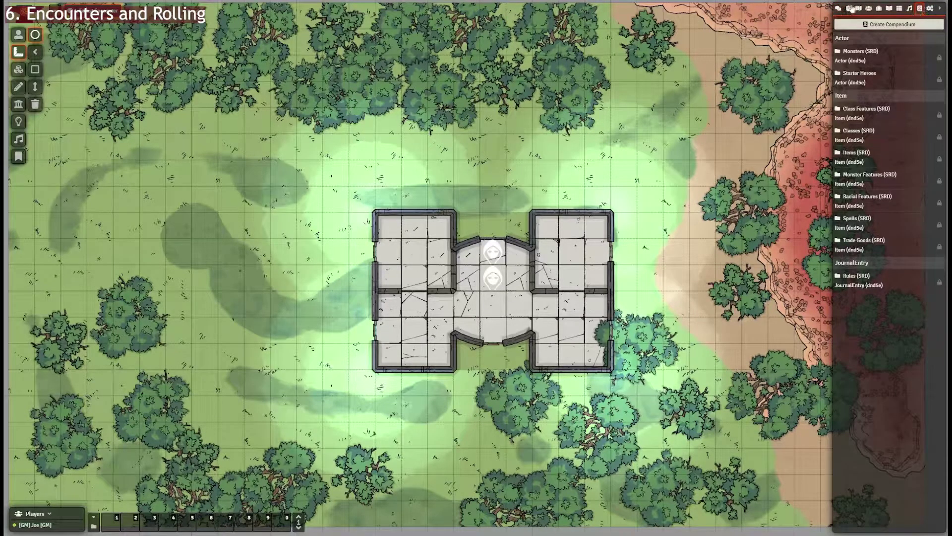
click(838, 8)
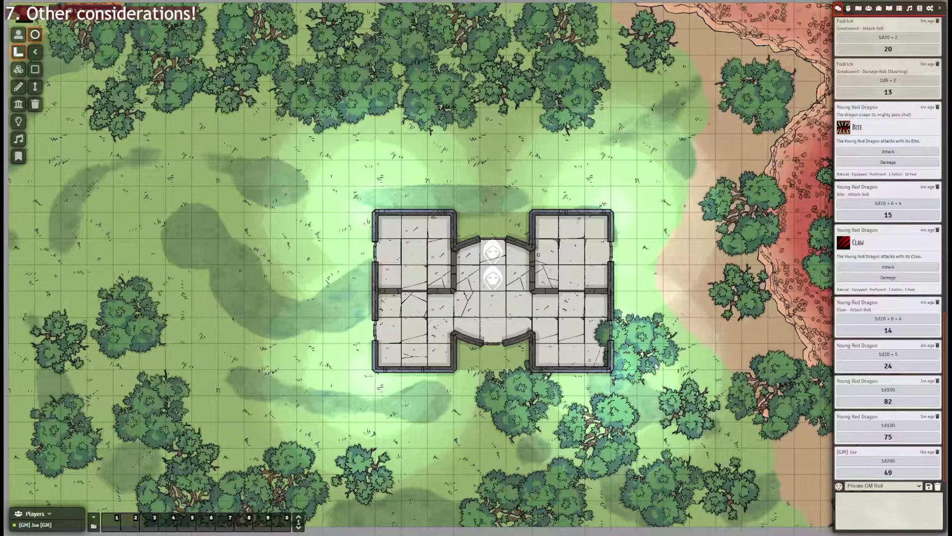
Open the Foundry documentation's Knowledge Base from the game settings and accept its cookie policy.
click(919, 8)
click(930, 9)
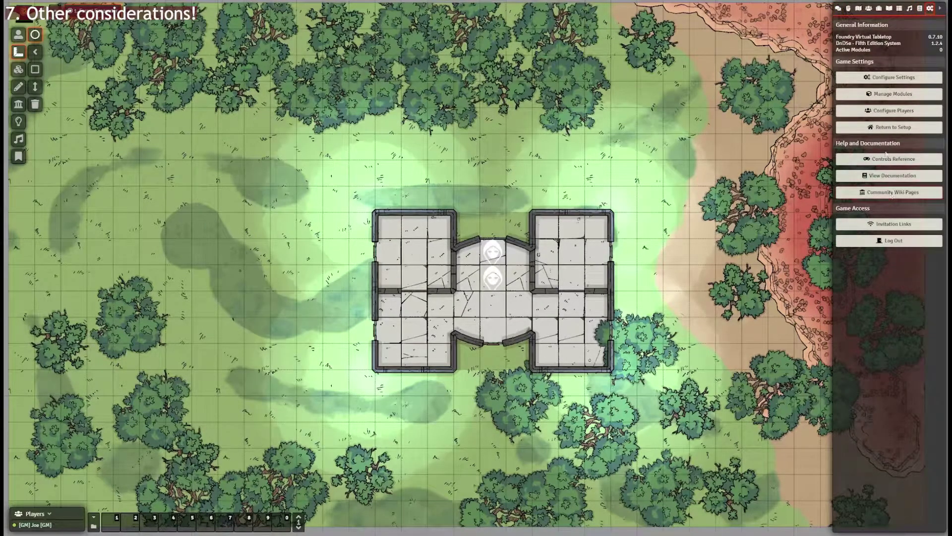
click(871, 175)
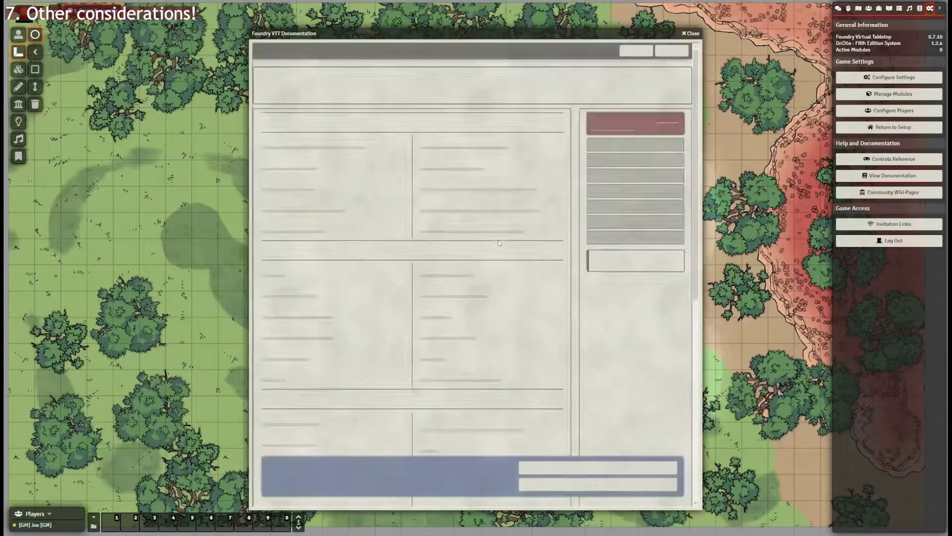
scroll(498, 239, down, 5)
scroll(507, 238, down, 1)
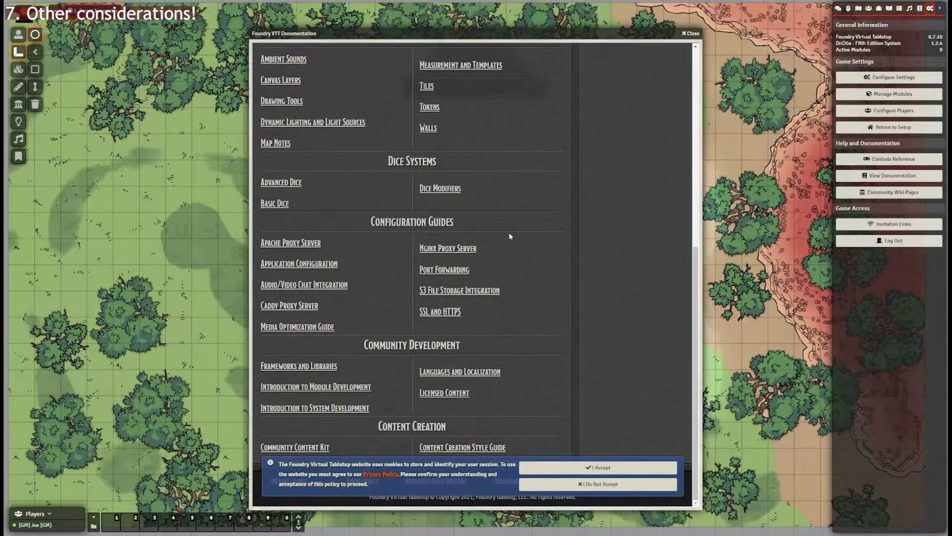
click(598, 467)
Look through the Knowledge Base topics, open the Port Forwarding article, and accept the cookie policy there.
scroll(539, 411, up, 6)
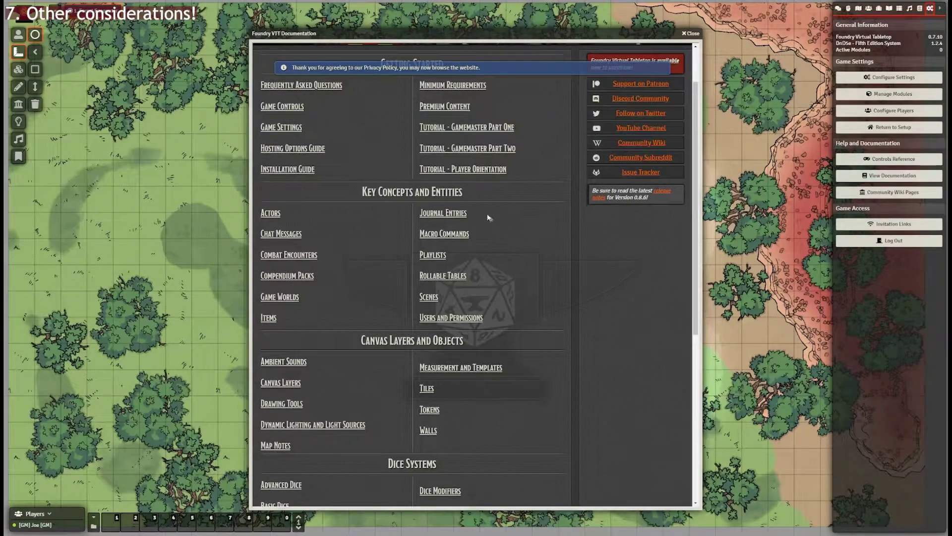
scroll(351, 180, up, 1)
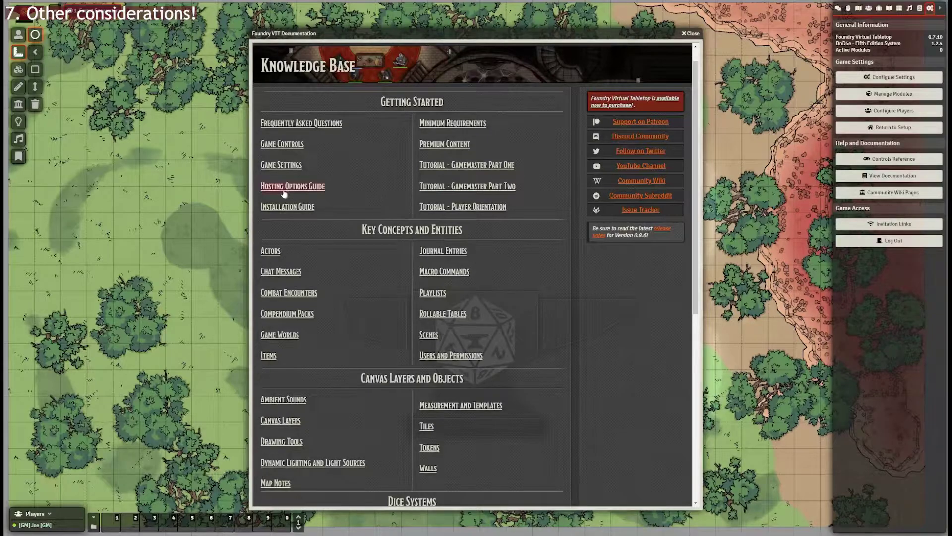
scroll(368, 188, down, 4)
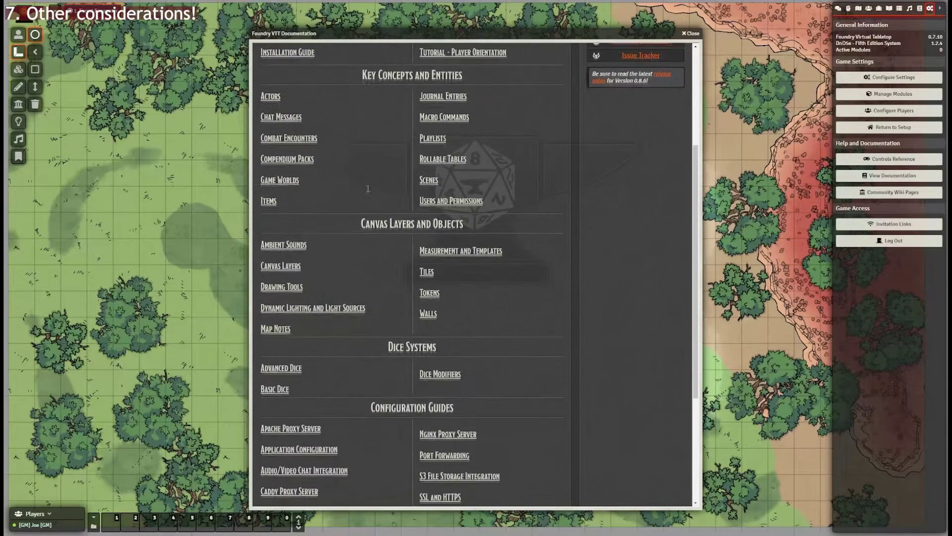
scroll(367, 189, down, 2)
scroll(367, 191, down, 2)
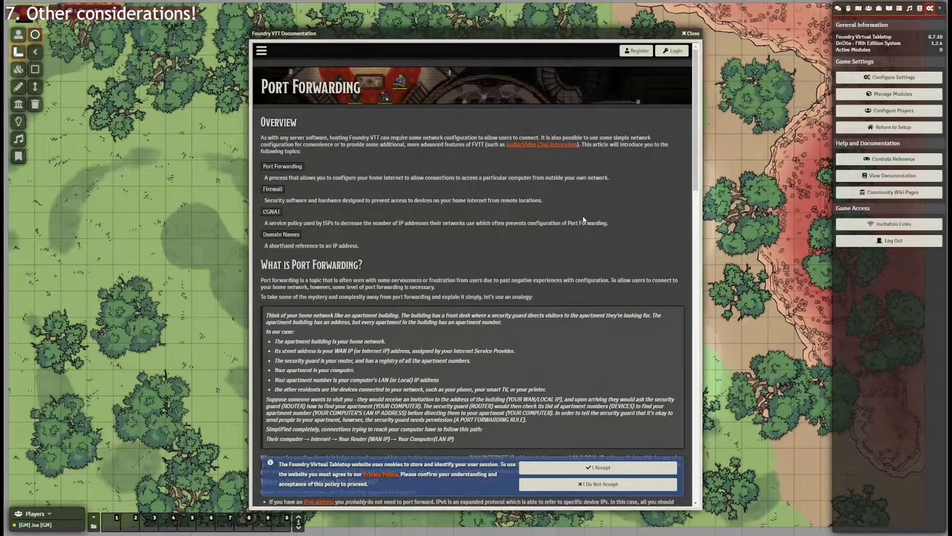
click(558, 468)
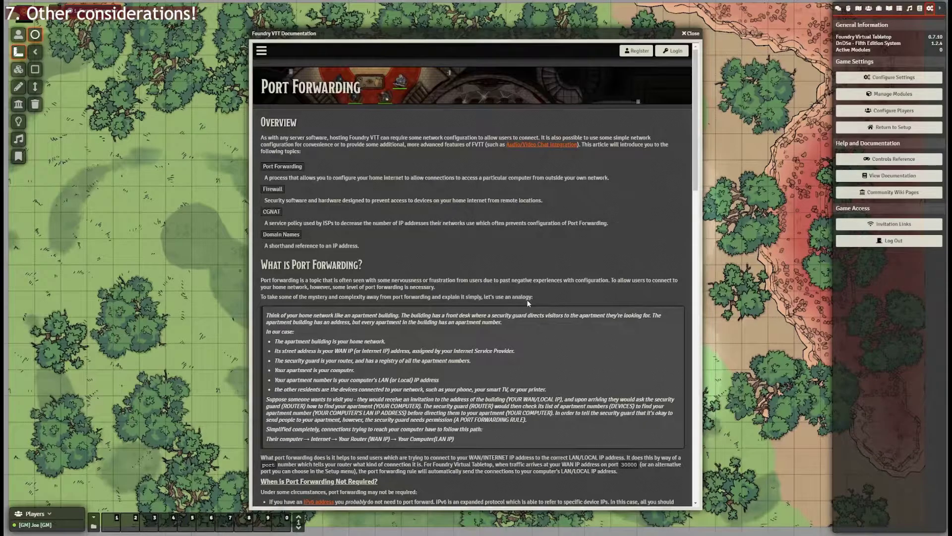
Read the Port Forwarding article from its overview to the How Do I Port Forward section.
scroll(528, 304, down, 1)
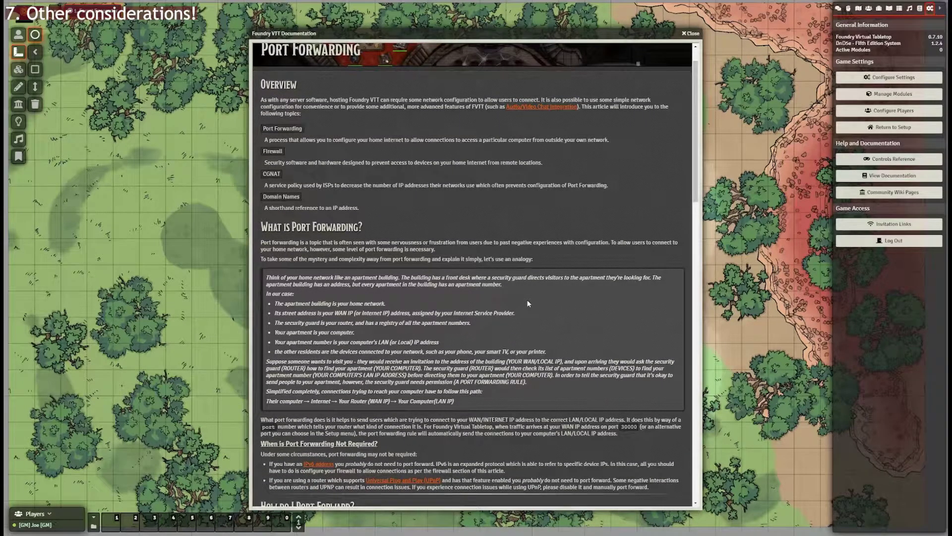
scroll(488, 294, down, 1)
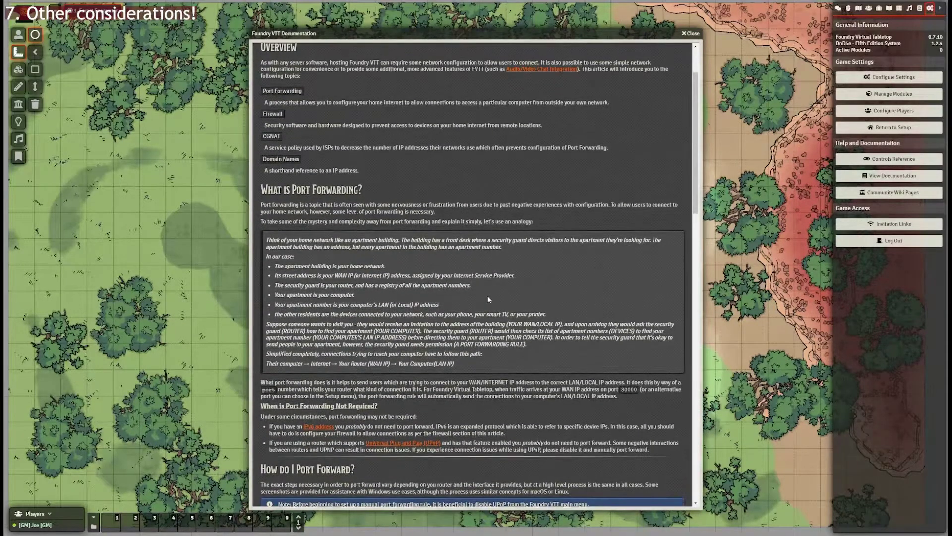
scroll(487, 296, up, 2)
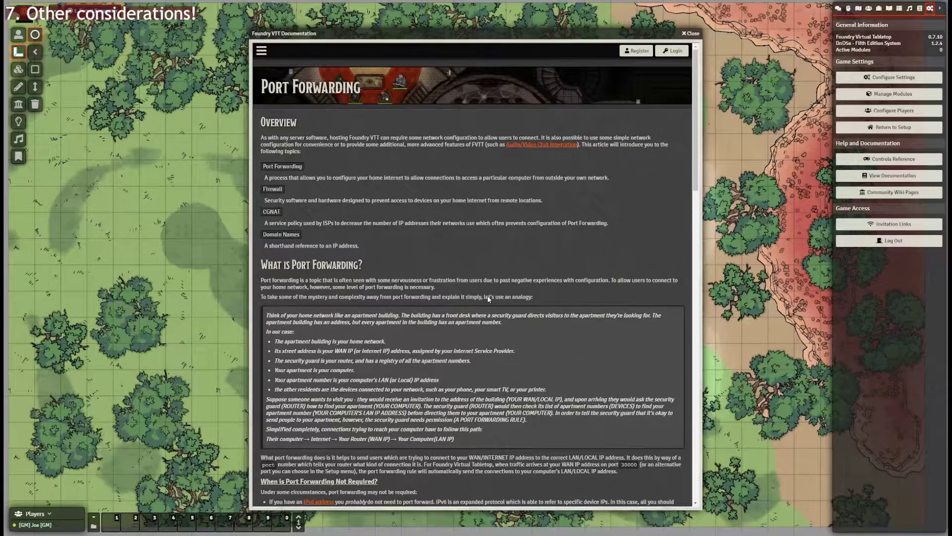
scroll(488, 298, down, 5)
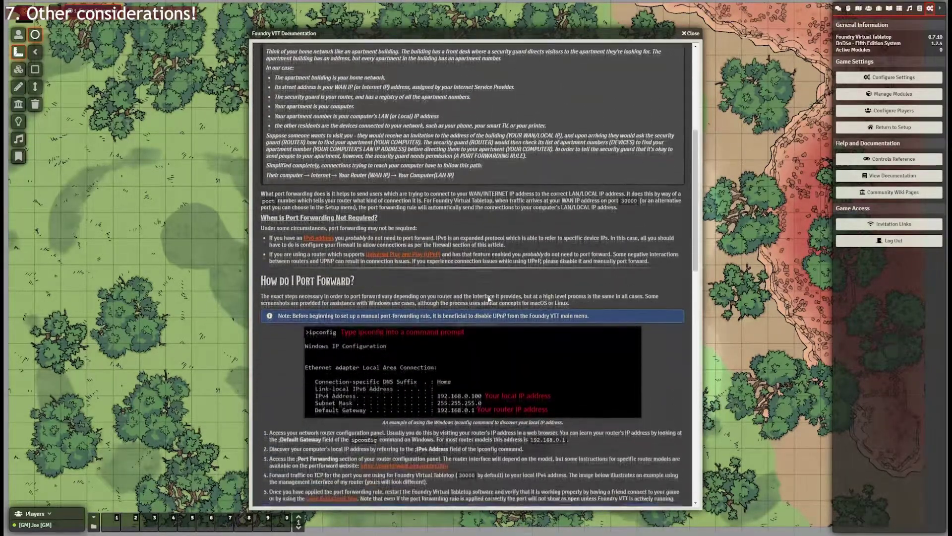
Skim the Port Forwarding article's instructions once more, return to its start, and close the documentation.
scroll(488, 298, up, 5)
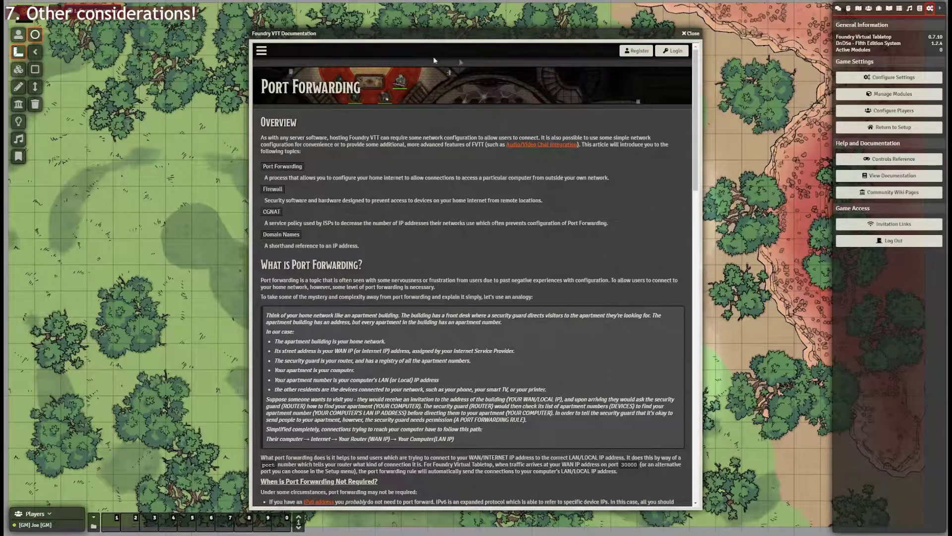
click(261, 50)
click(261, 50)
scroll(456, 201, down, 8)
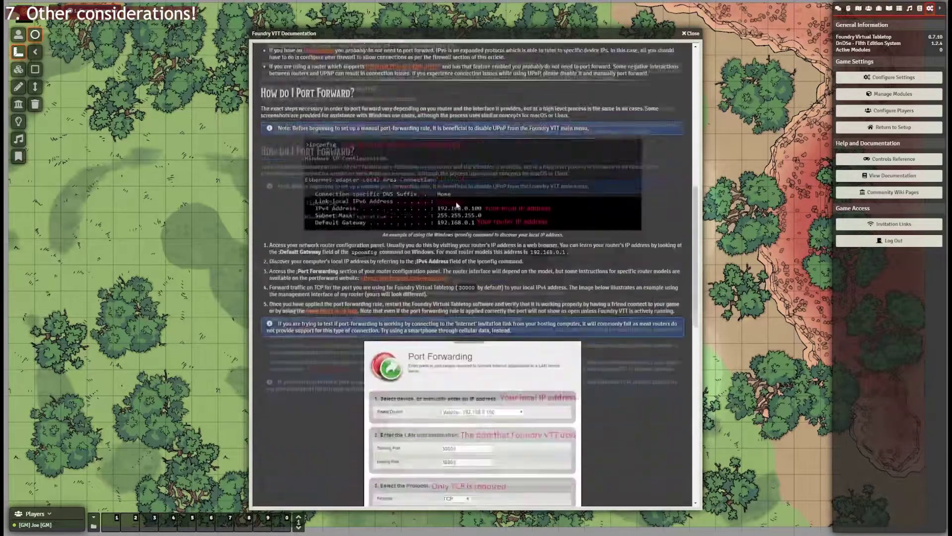
scroll(456, 201, up, 15)
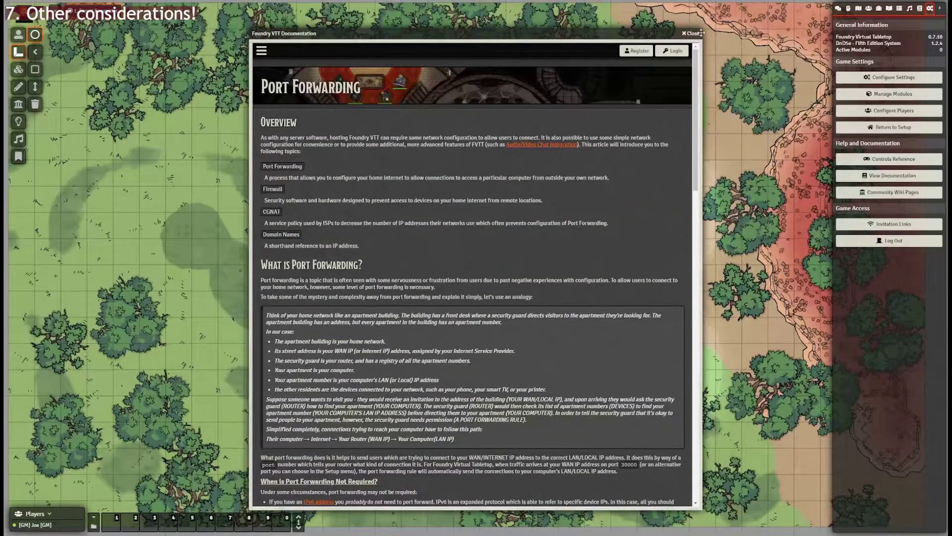
click(686, 34)
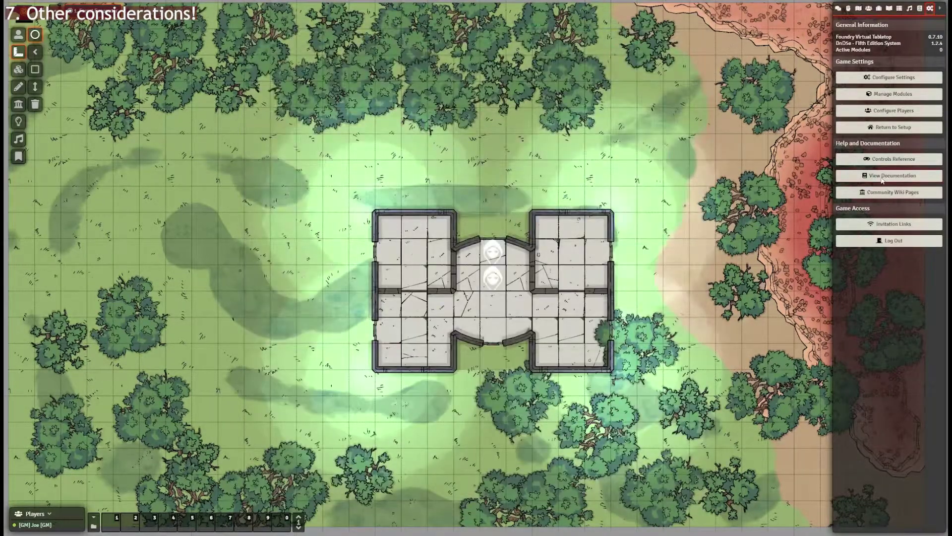
Reopen the Foundry documentation from the game settings and accept the Knowledge Base's cookie policy.
click(869, 180)
scroll(383, 198, down, 1)
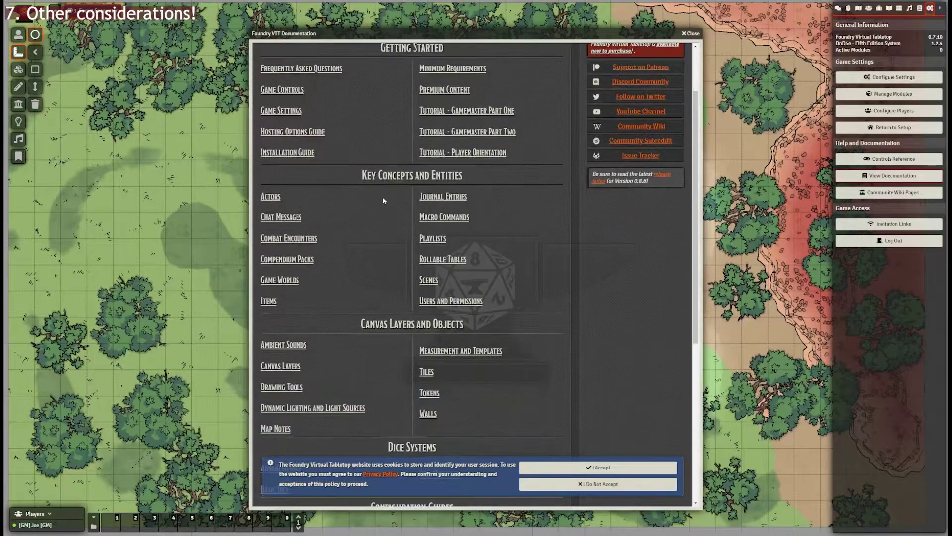
scroll(383, 199, down, 6)
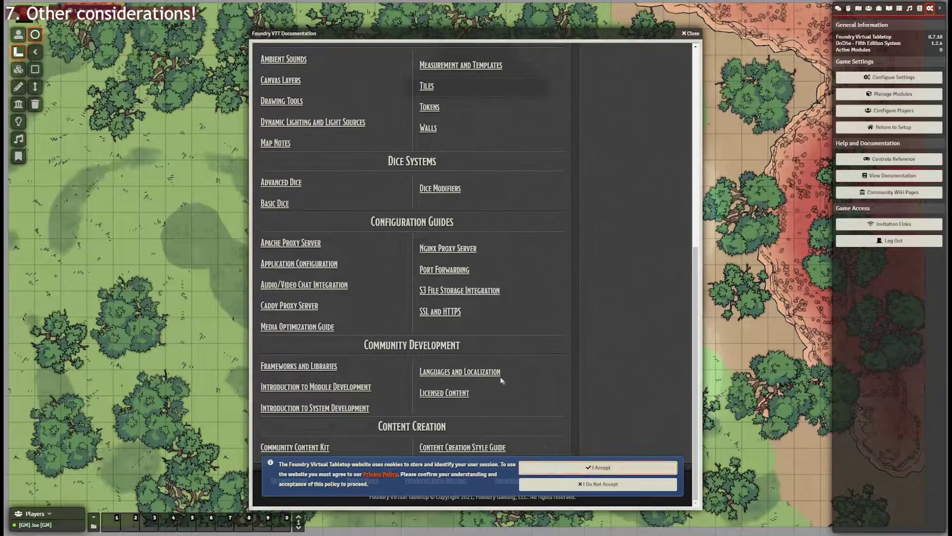
click(561, 467)
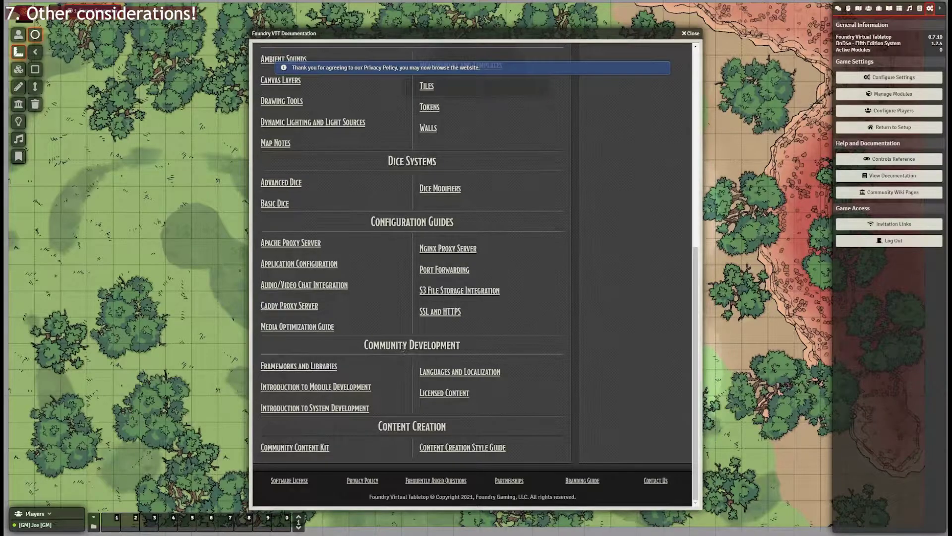
Look through the Knowledge Base topics from Getting Started to Content Creation and open the Partnerships page.
scroll(404, 351, up, 8)
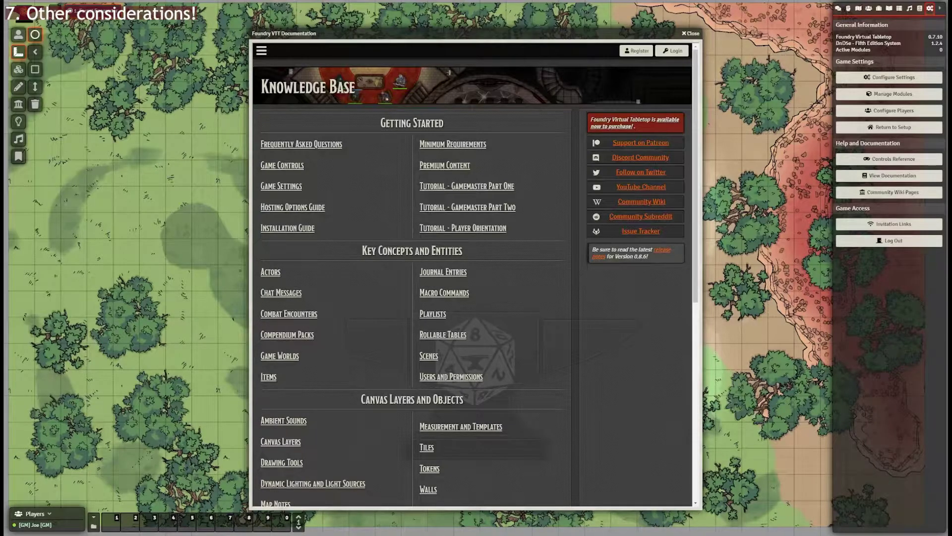
scroll(448, 311, down, 5)
scroll(448, 311, down, 2)
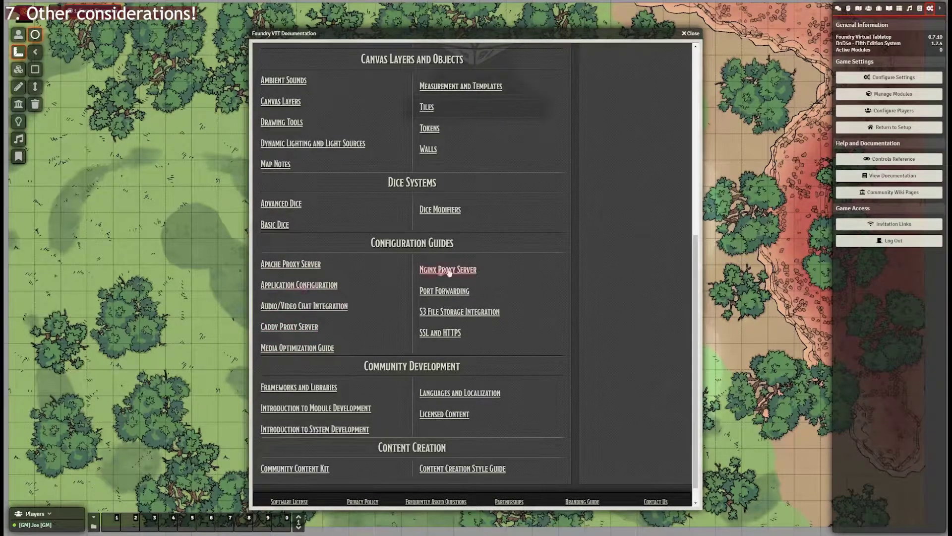
scroll(408, 239, down, 1)
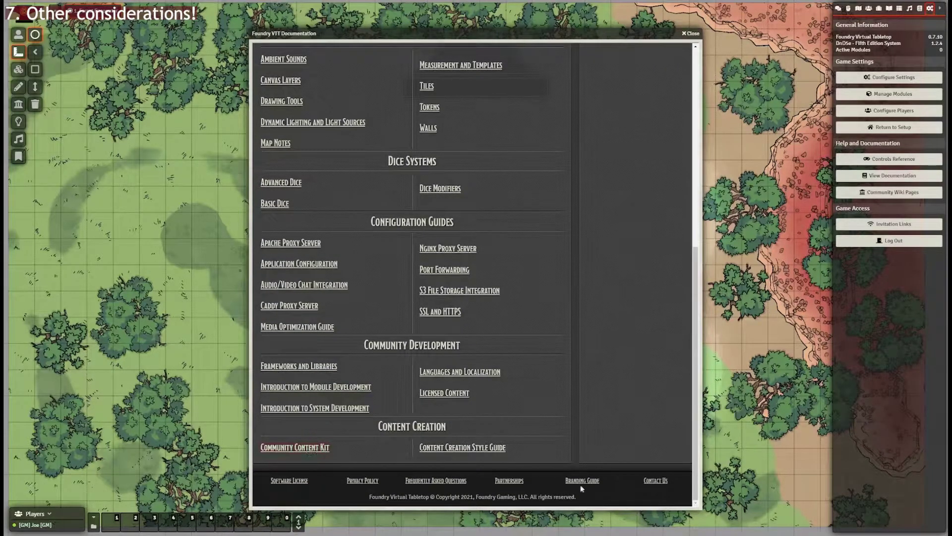
click(502, 482)
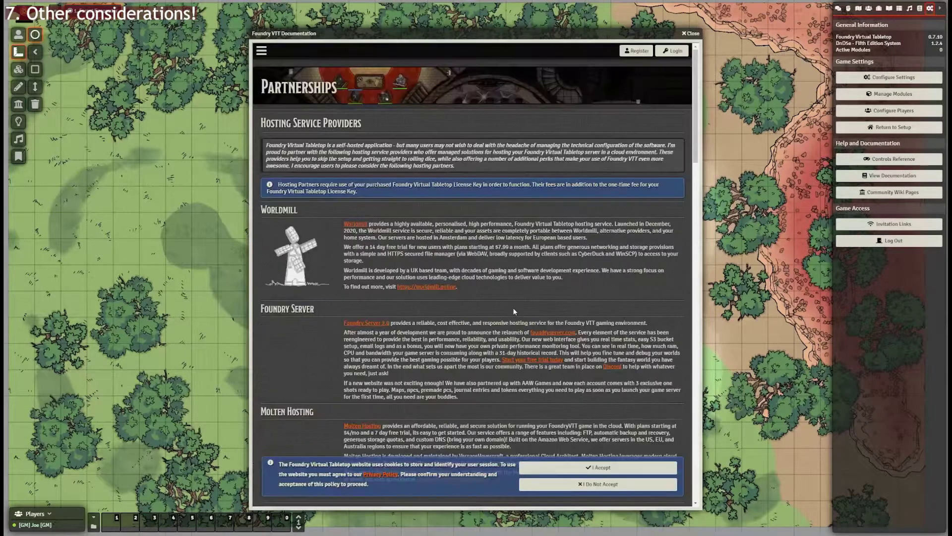
Look over the hosting service providers on the Partnerships page, from Worldmill to The Forge.
scroll(433, 301, down, 3)
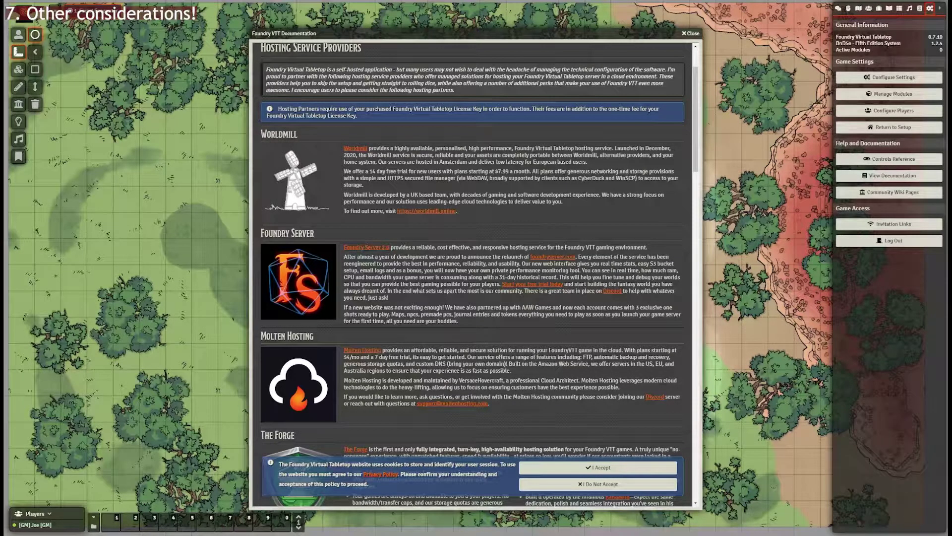
scroll(472, 272, down, 3)
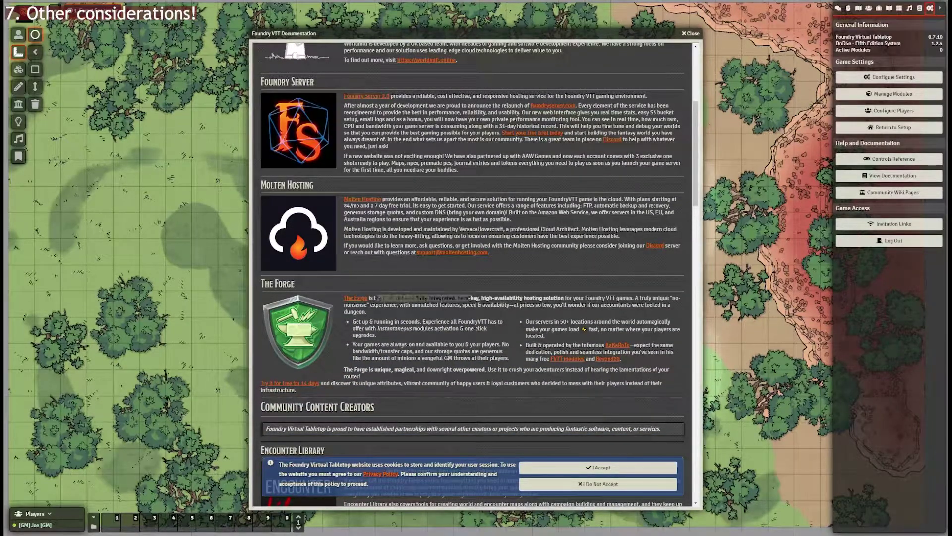
scroll(434, 301, up, 4)
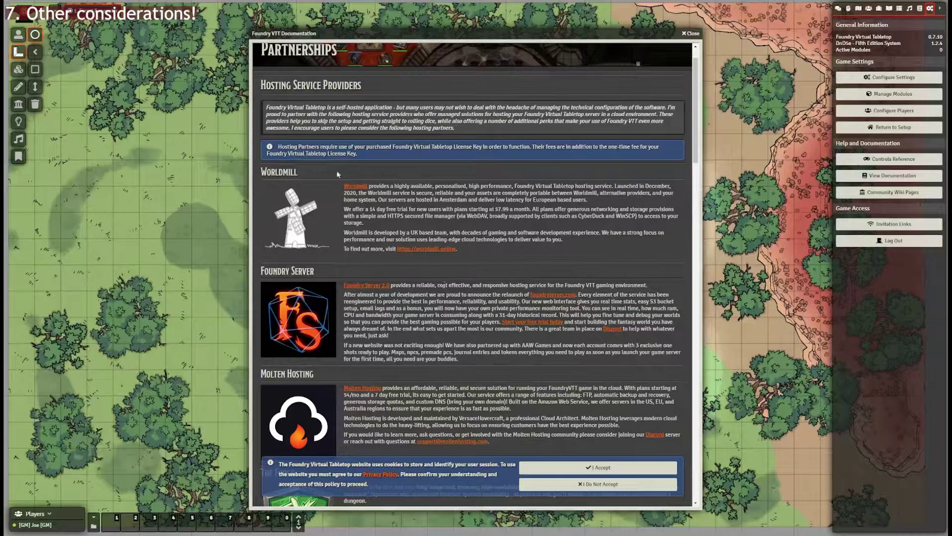
scroll(335, 208, down, 1)
scroll(440, 244, up, 2)
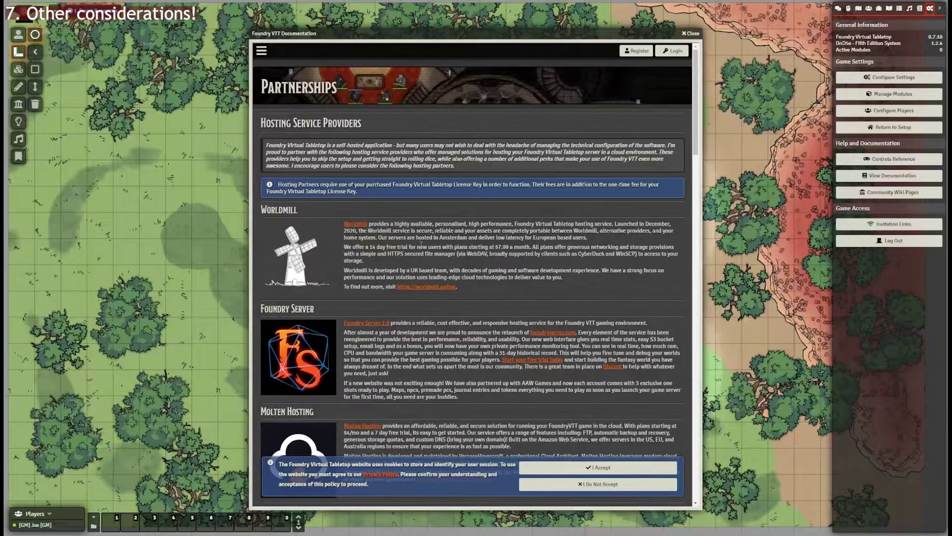
scroll(424, 245, down, 5)
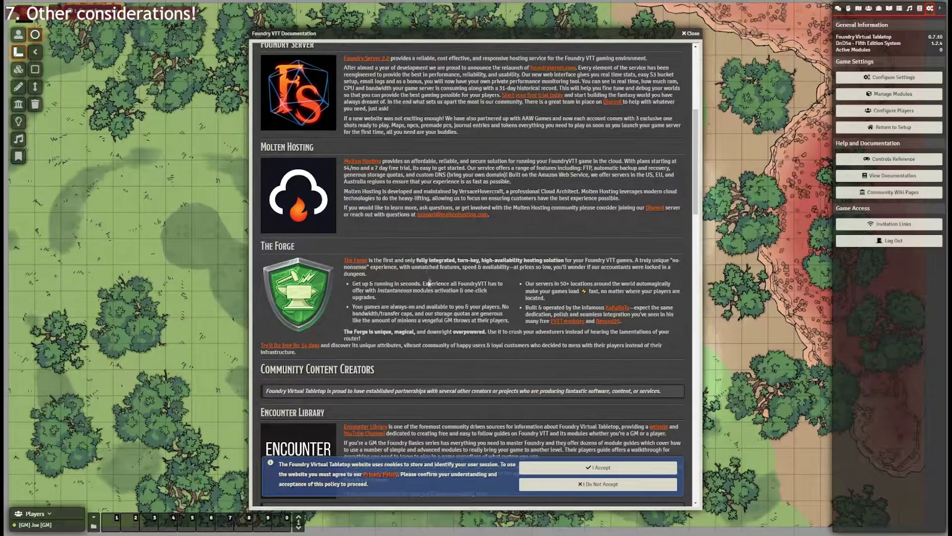
Examine The Forge's hosting description, highlighting the closing sentence about its free trial and community.
drag(323, 345, 548, 352)
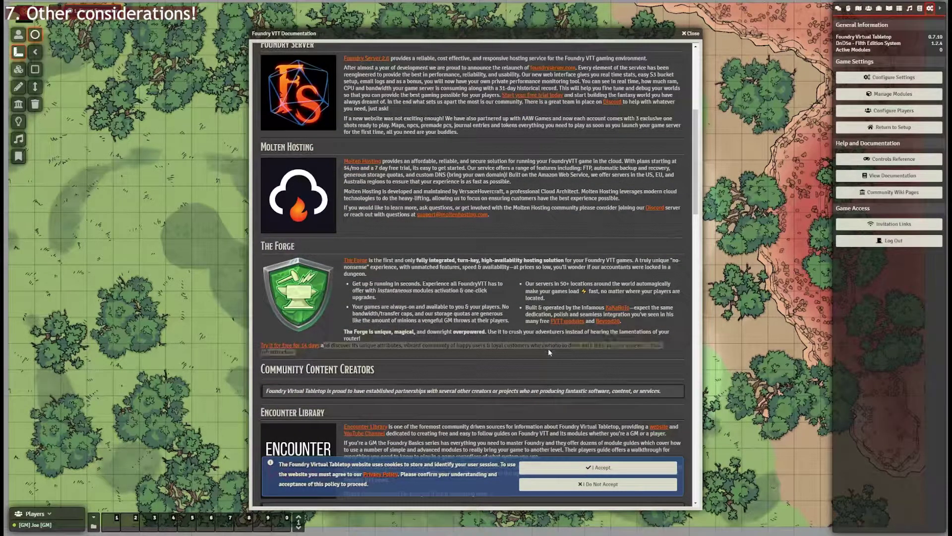
click(548, 348)
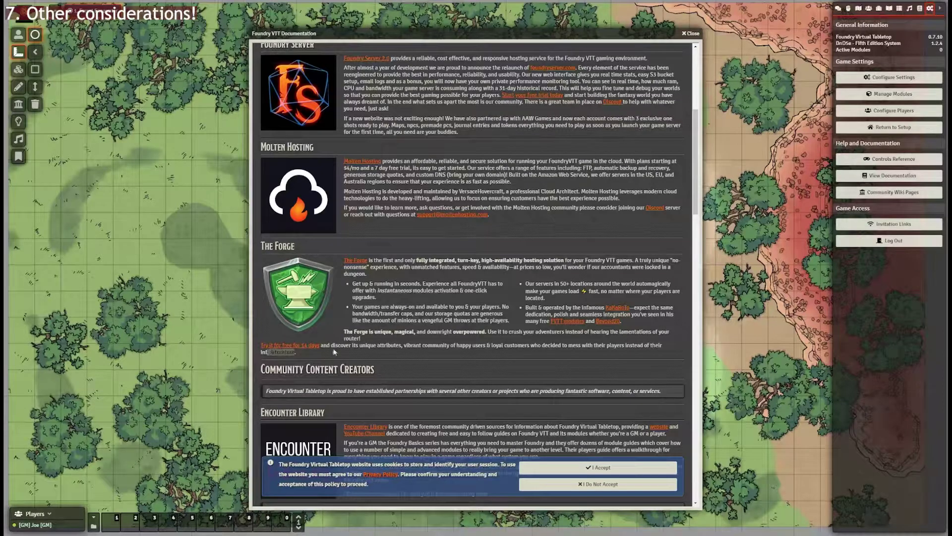
drag(320, 346, 404, 349)
click(403, 349)
mouse_move(323, 344)
mouse_down()
mouse_move(379, 353)
mouse_move(318, 346)
mouse_up()
click(379, 353)
click(318, 345)
Accept the cookie policy on the Partnerships page and close the documentation.
scroll(471, 273, up, 5)
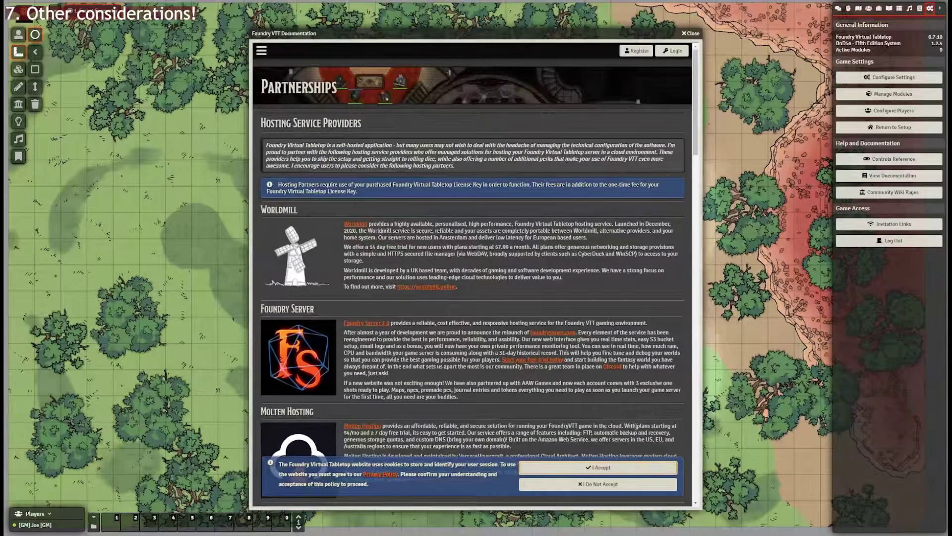
click(598, 466)
click(690, 35)
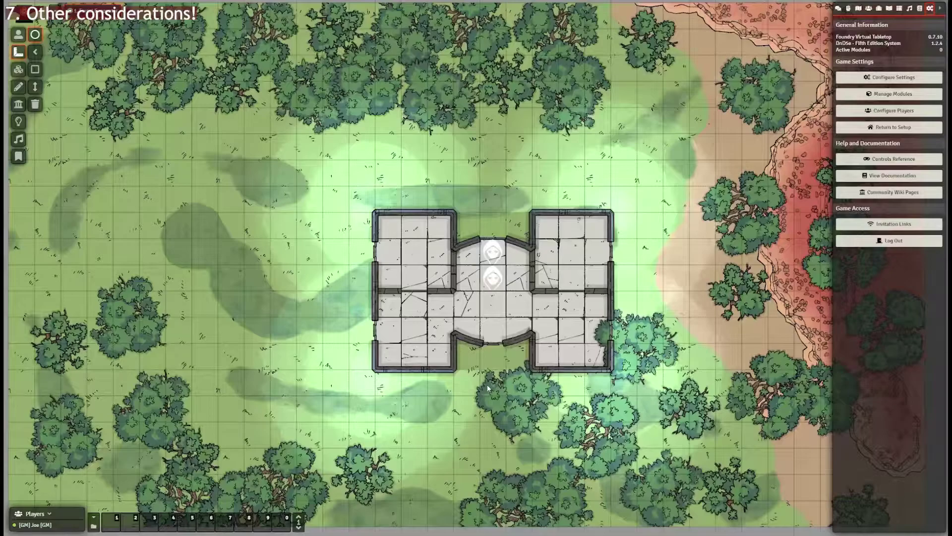